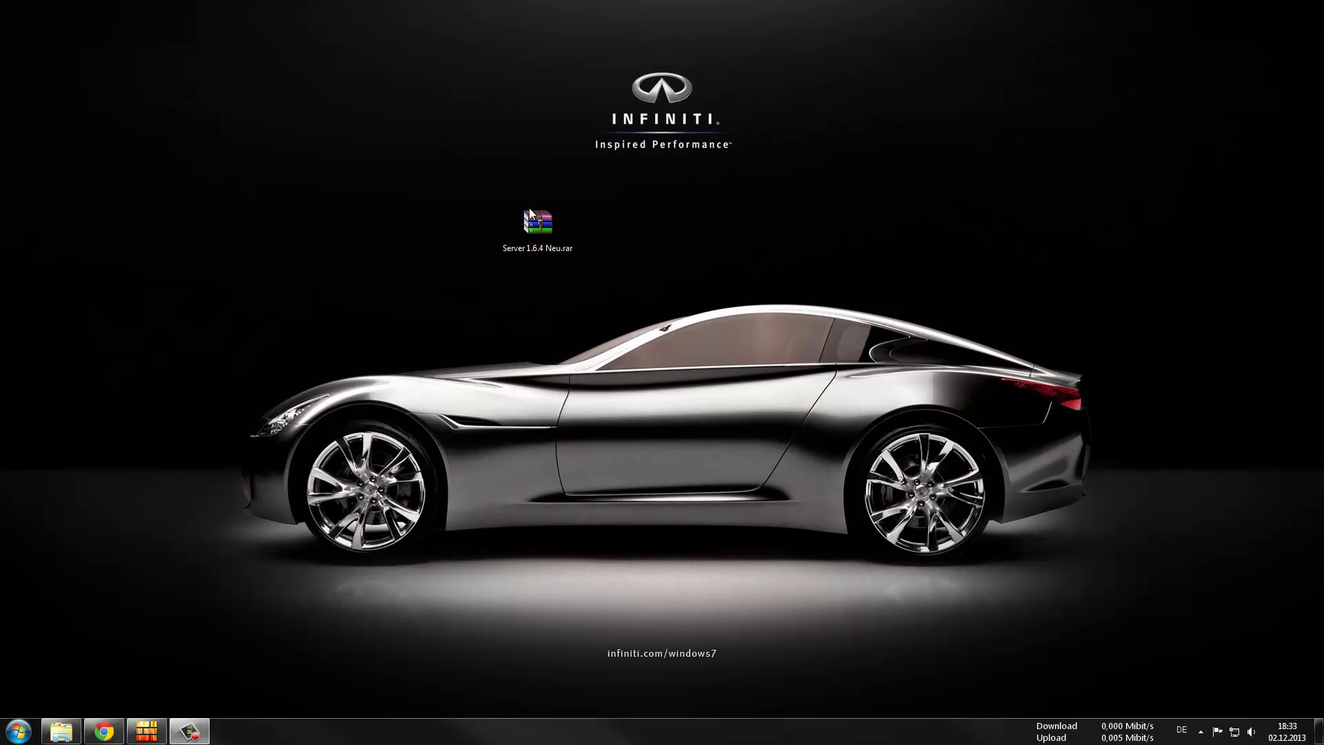
Switch to Chrome, expand the Minecraft 1.6.4 server tutorial video's description to review the download links and mod list, and close the browser
click(104, 731)
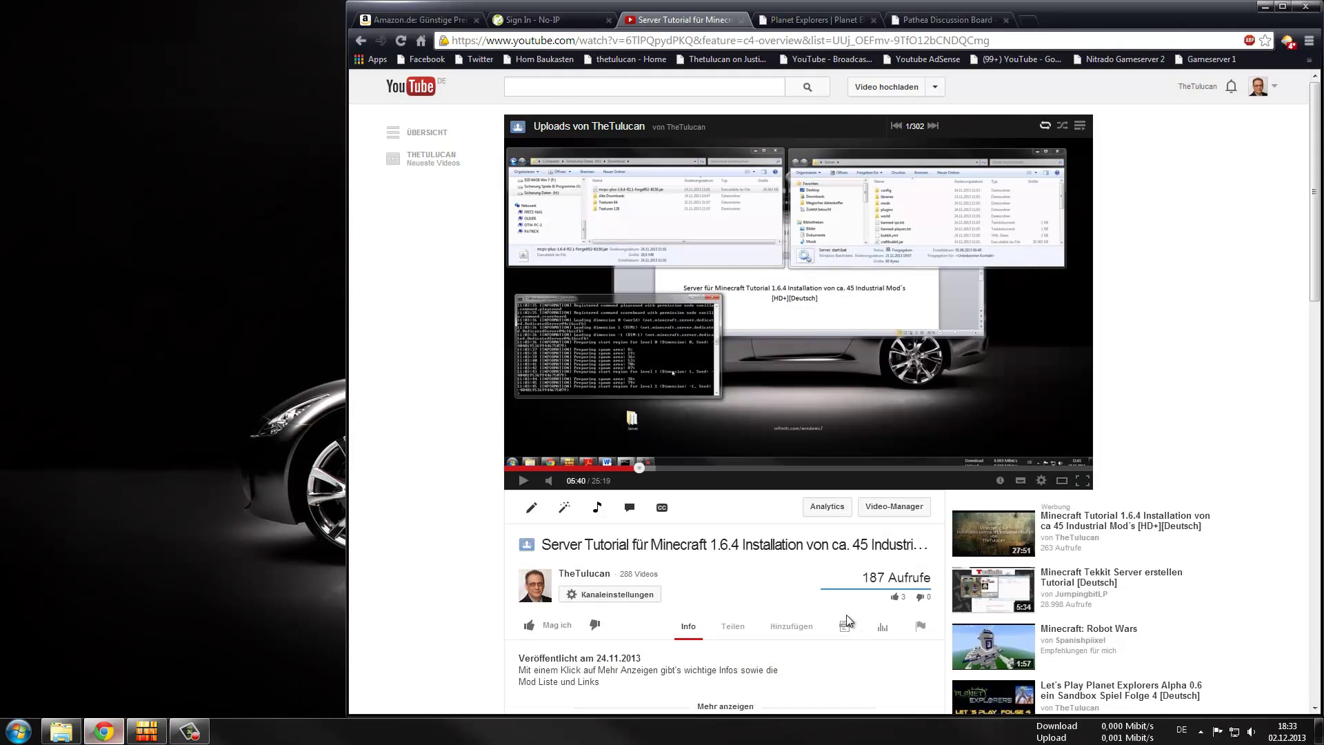
scroll(768, 452, down, 4)
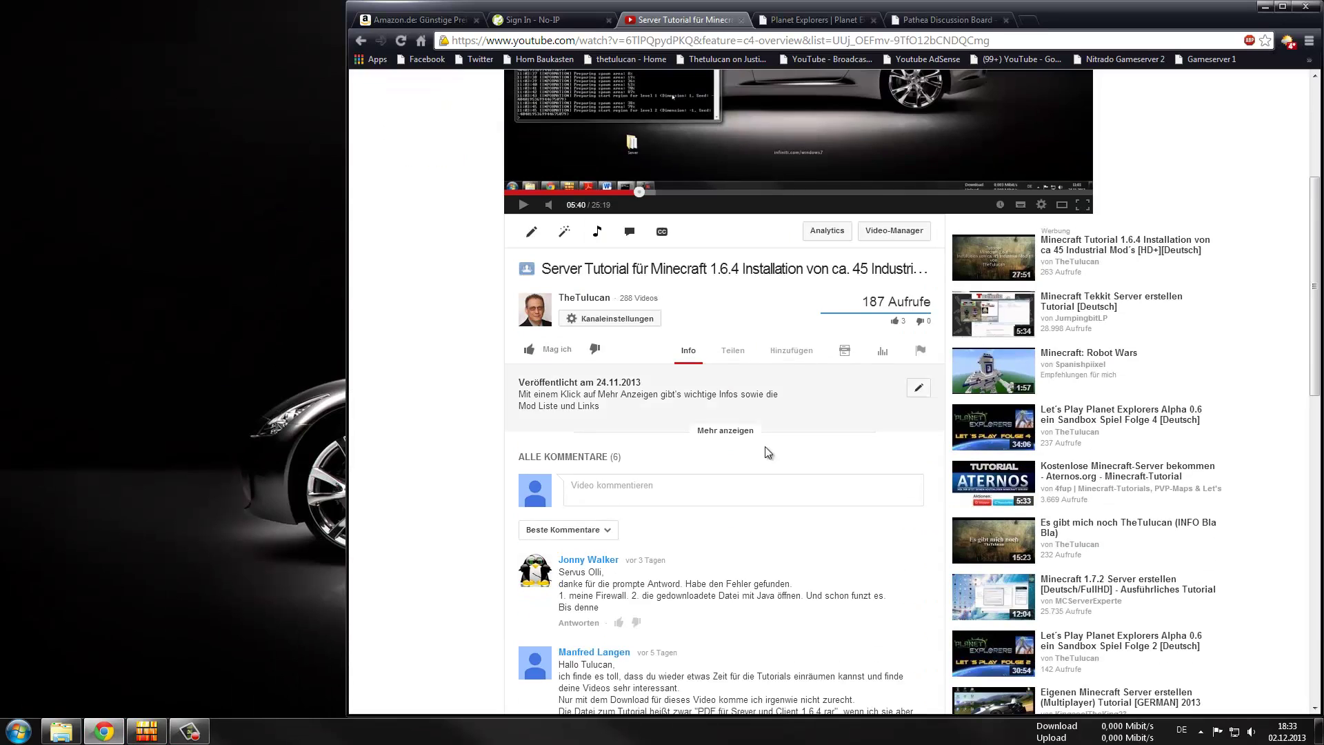
click(728, 431)
scroll(787, 416, down, 3)
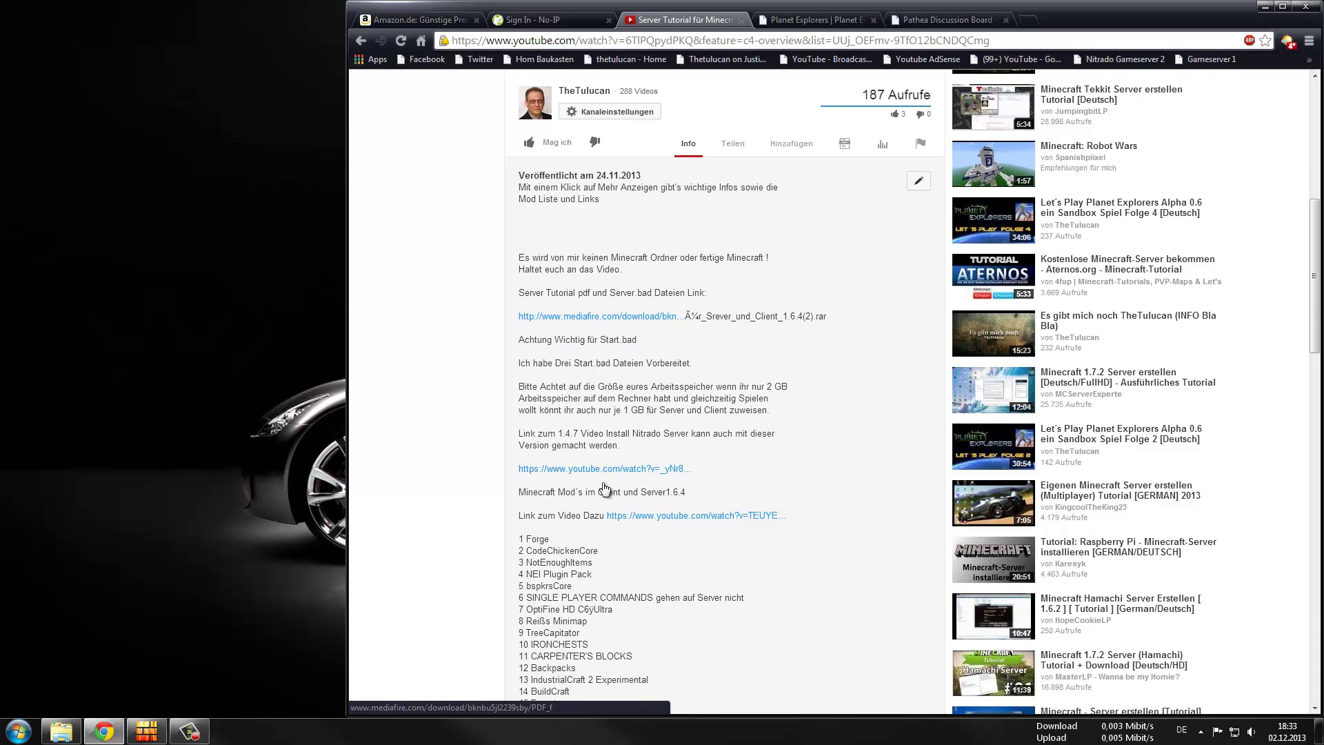
click(1309, 13)
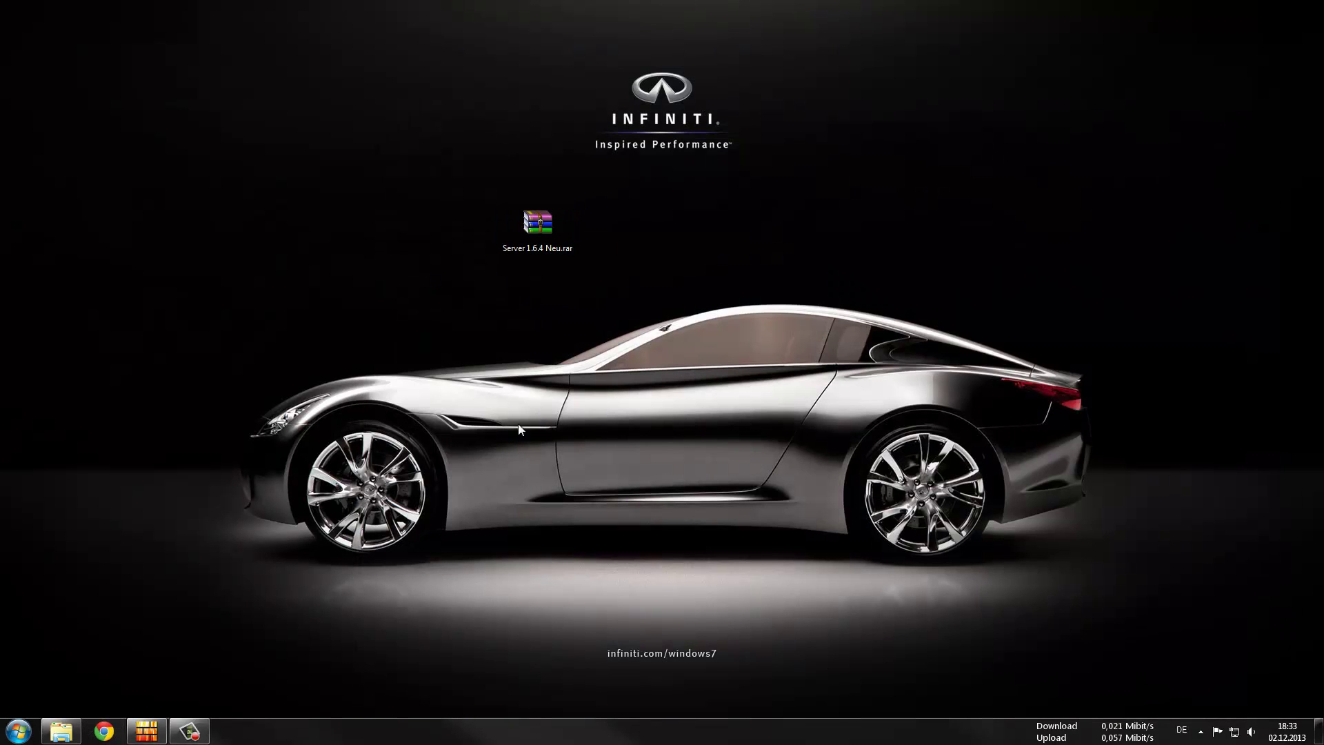
right_click(543, 251)
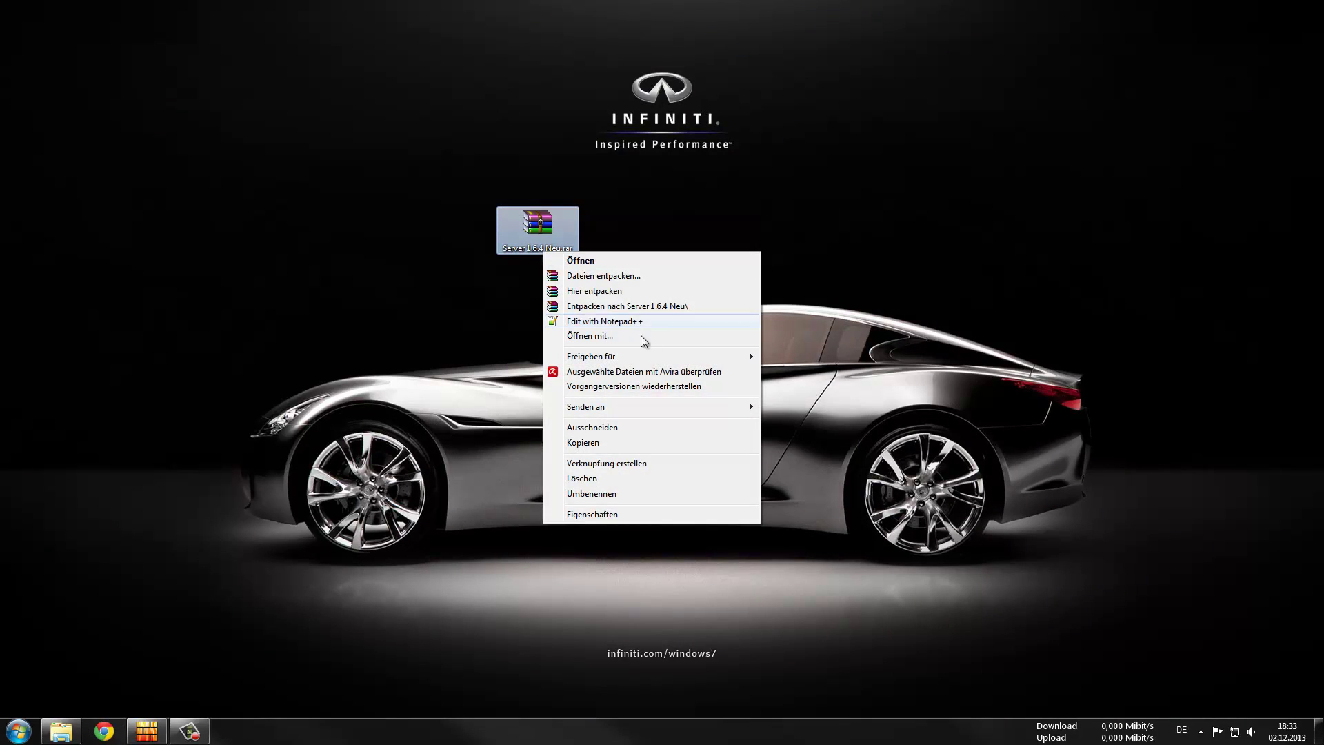
click(586, 290)
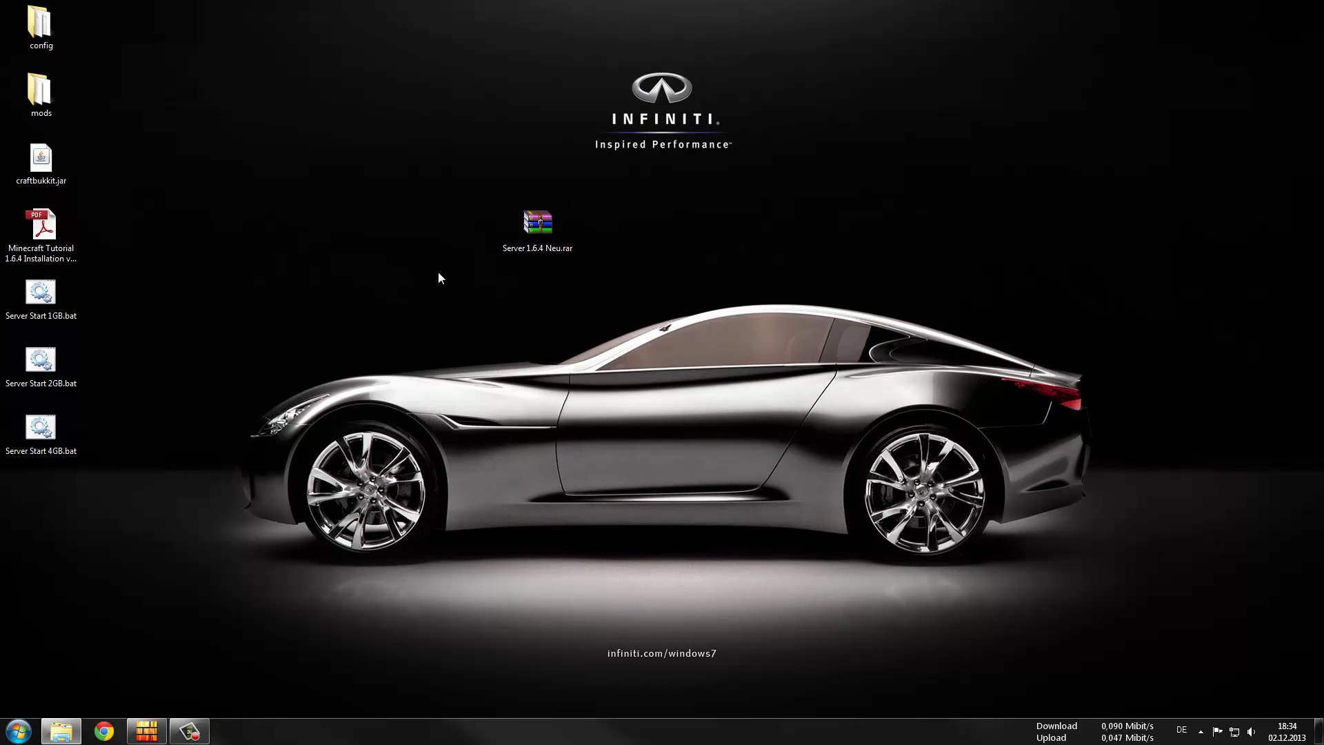
drag(50, 538, 31, 57)
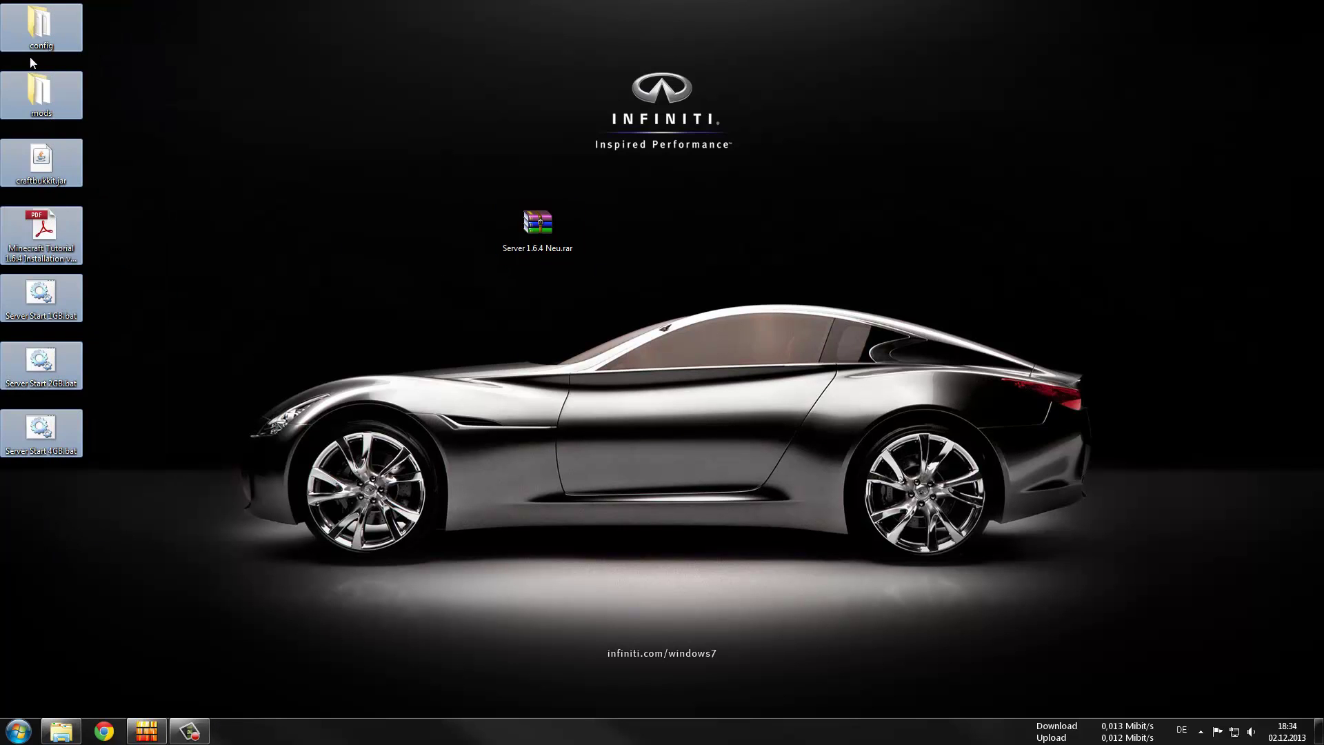
right_click(30, 57)
click(114, 425)
drag(38, 504, 36, 30)
right_click(35, 24)
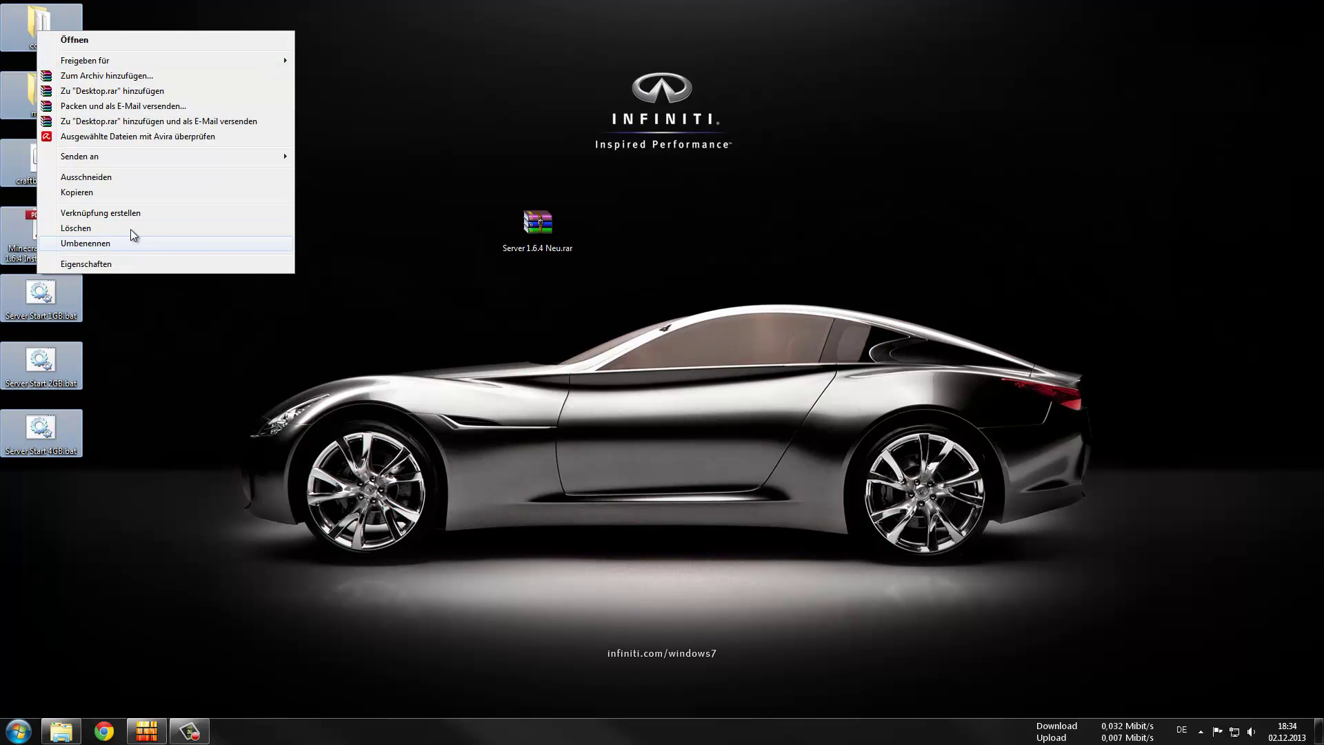
click(130, 229)
click(716, 379)
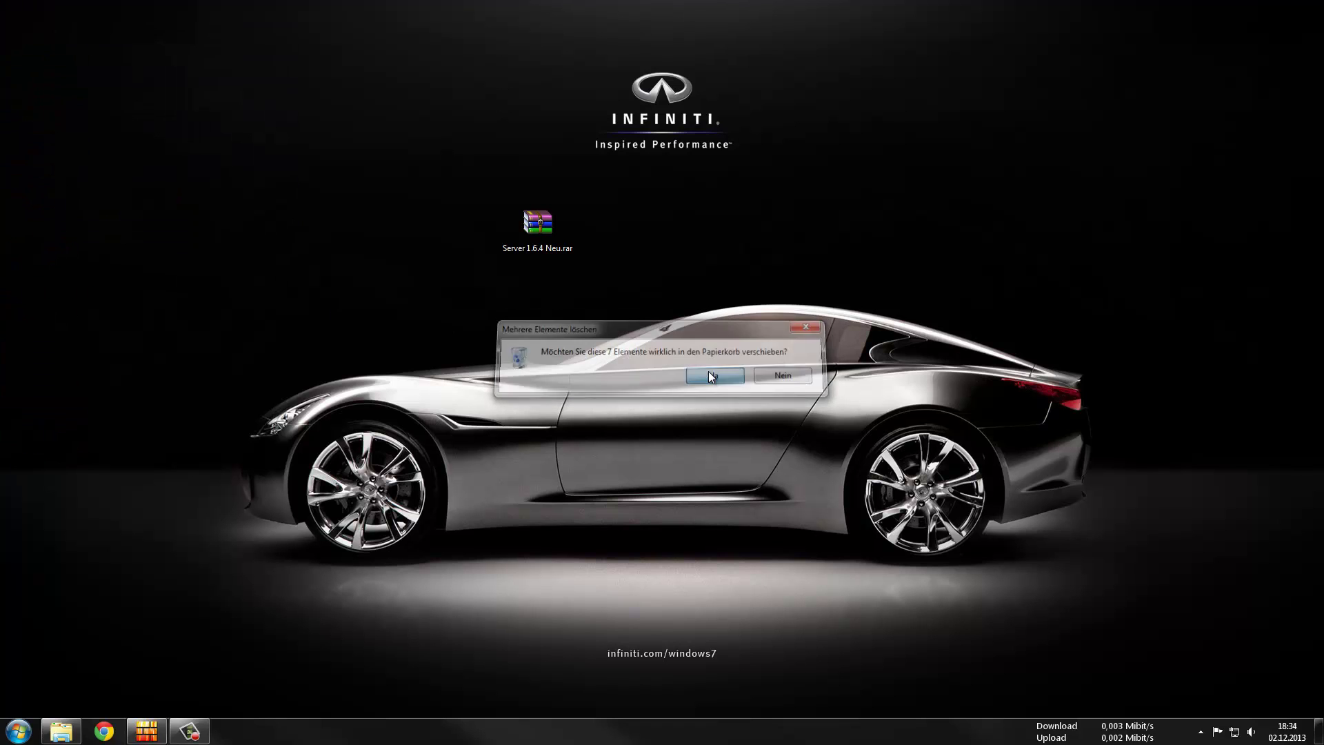
Extract Server 1.6.4 Neu.rar into its own Server 1.6.4 Neu folder on the desktop and place the folder beside the archive
right_click(547, 228)
click(635, 259)
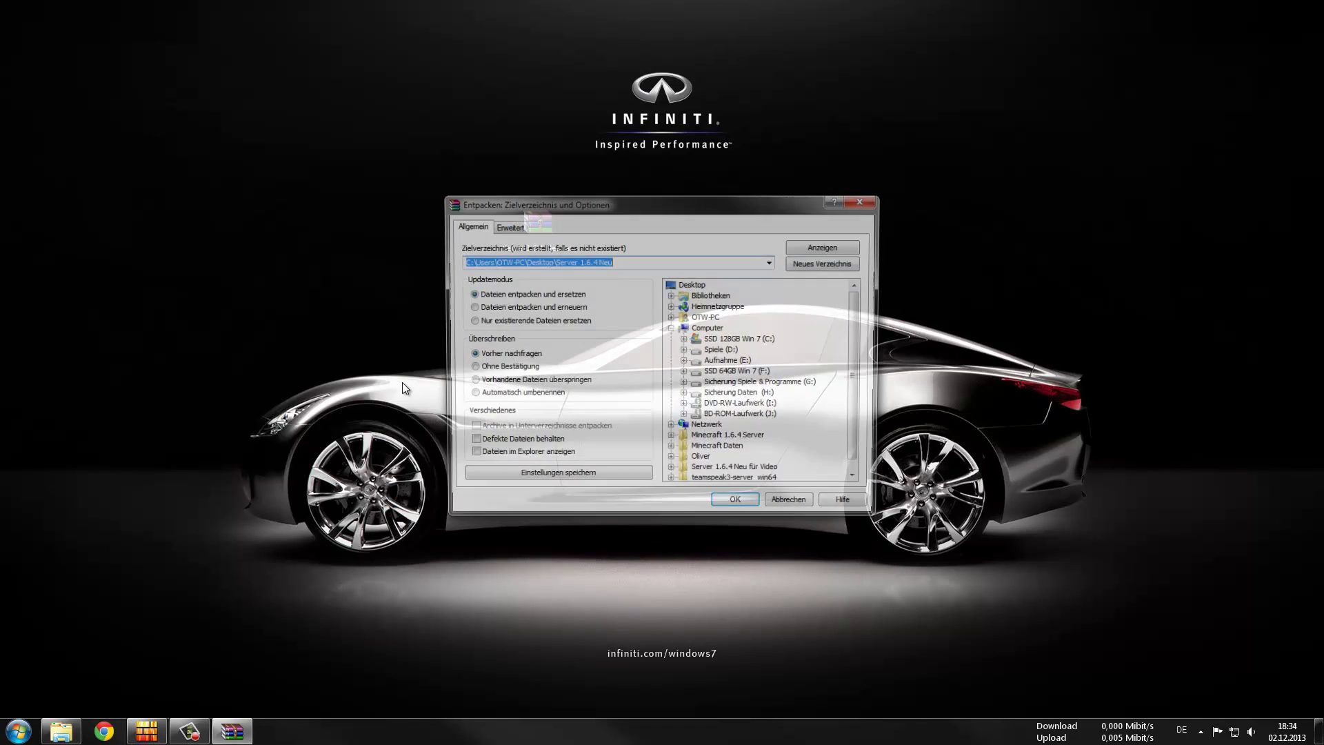
click(737, 505)
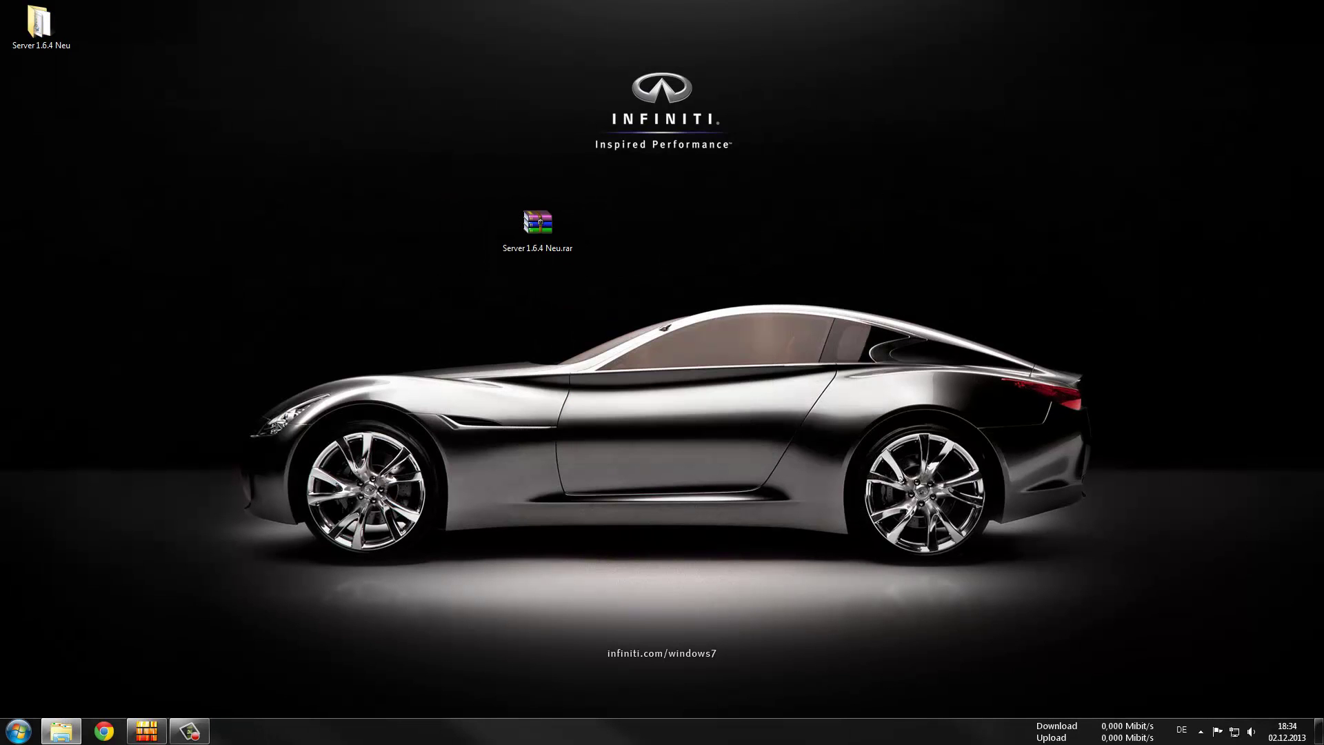
drag(35, 24, 698, 242)
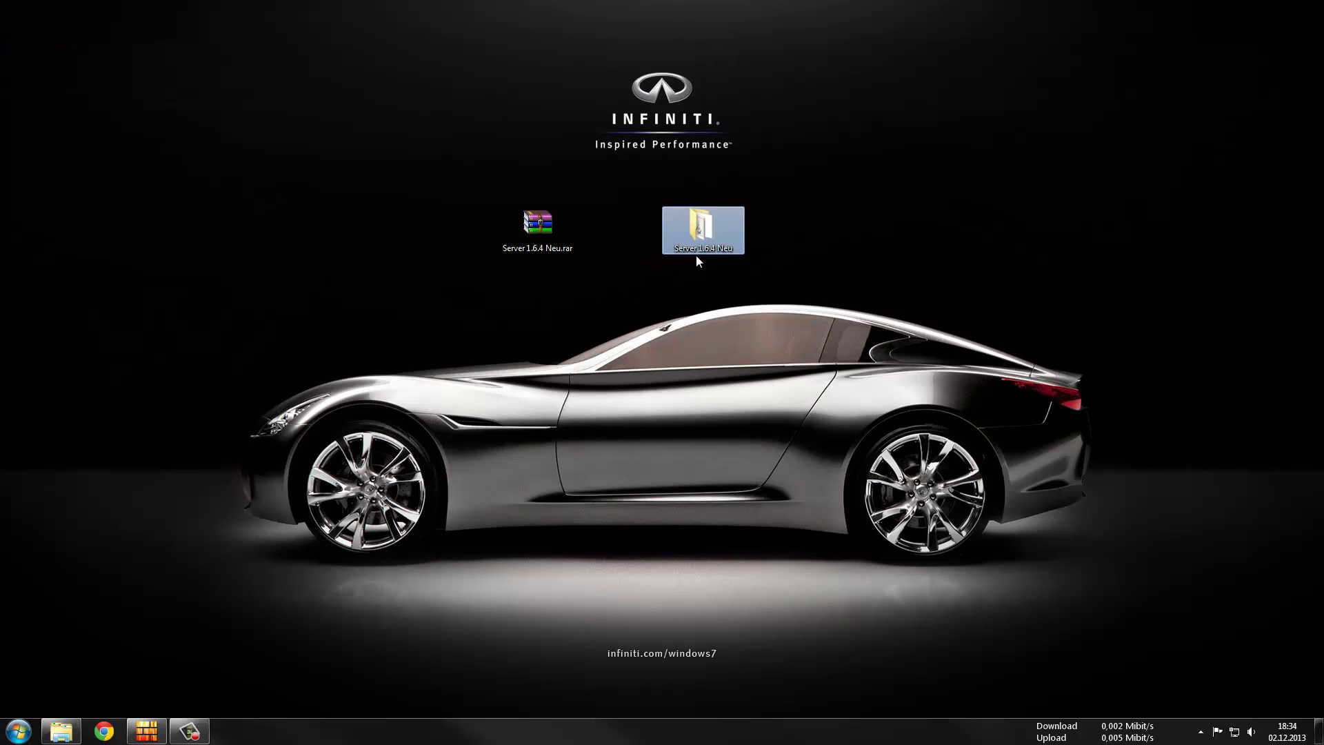
Open the extracted Server 1.6.4 Neu folder, shrink its window's height, and reposition it around the middle of the desktop
click(264, 337)
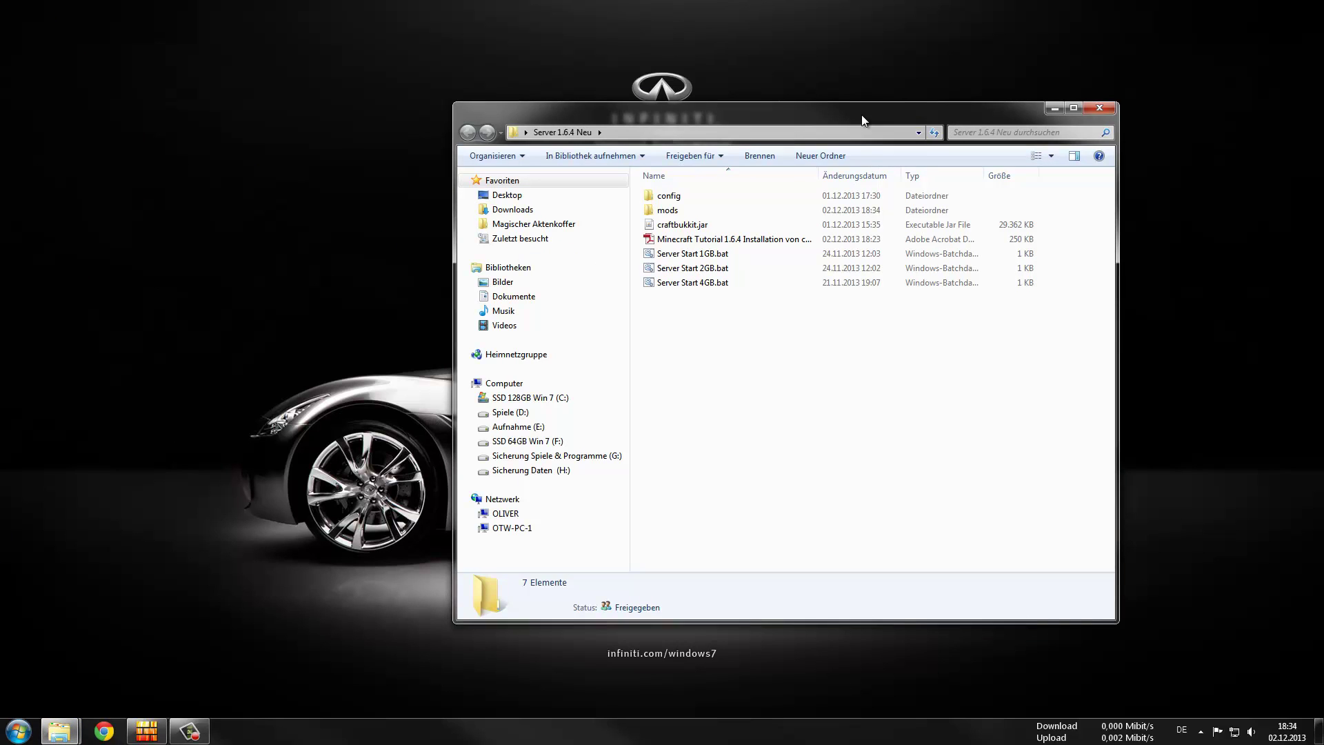
drag(818, 622, 815, 379)
drag(800, 116, 658, 355)
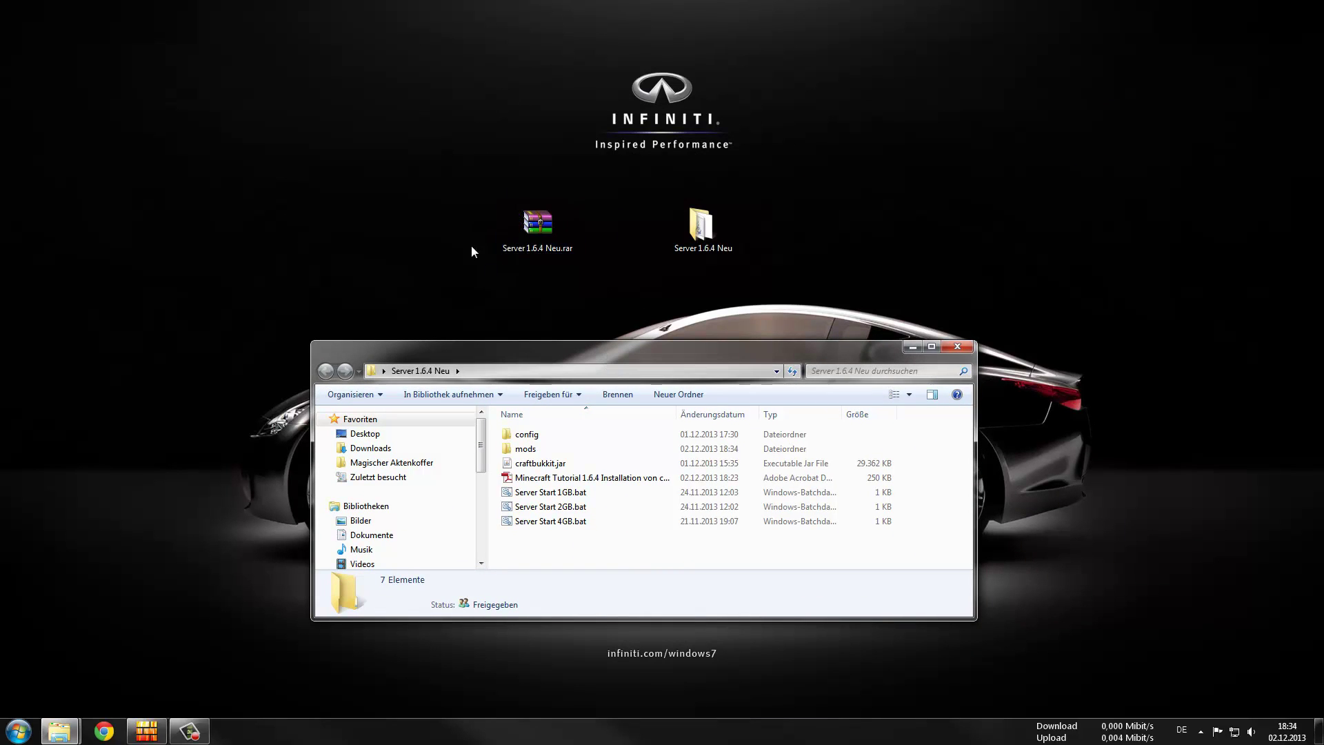
drag(648, 357, 614, 209)
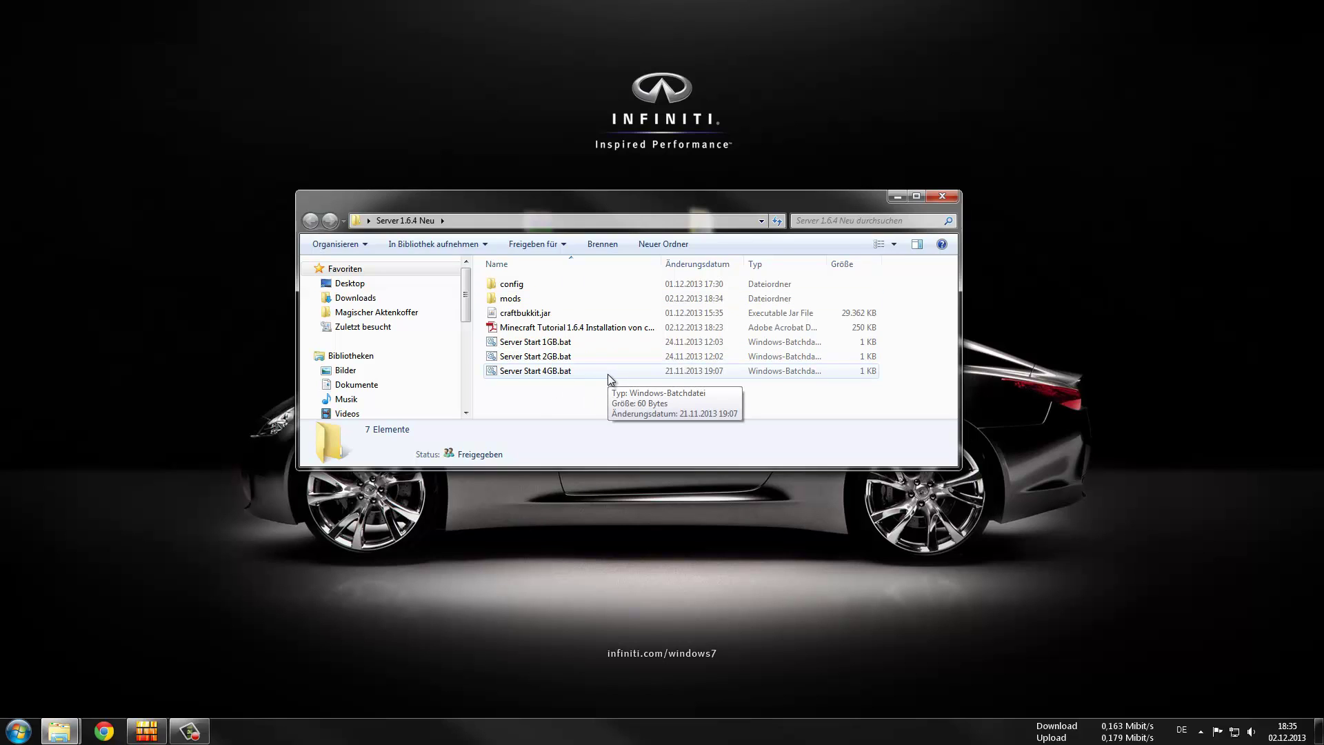
Switch to Chrome, pause the tutorial video, look at the Nitrado Gameserver 2 bookmark, and close the browser
click(103, 732)
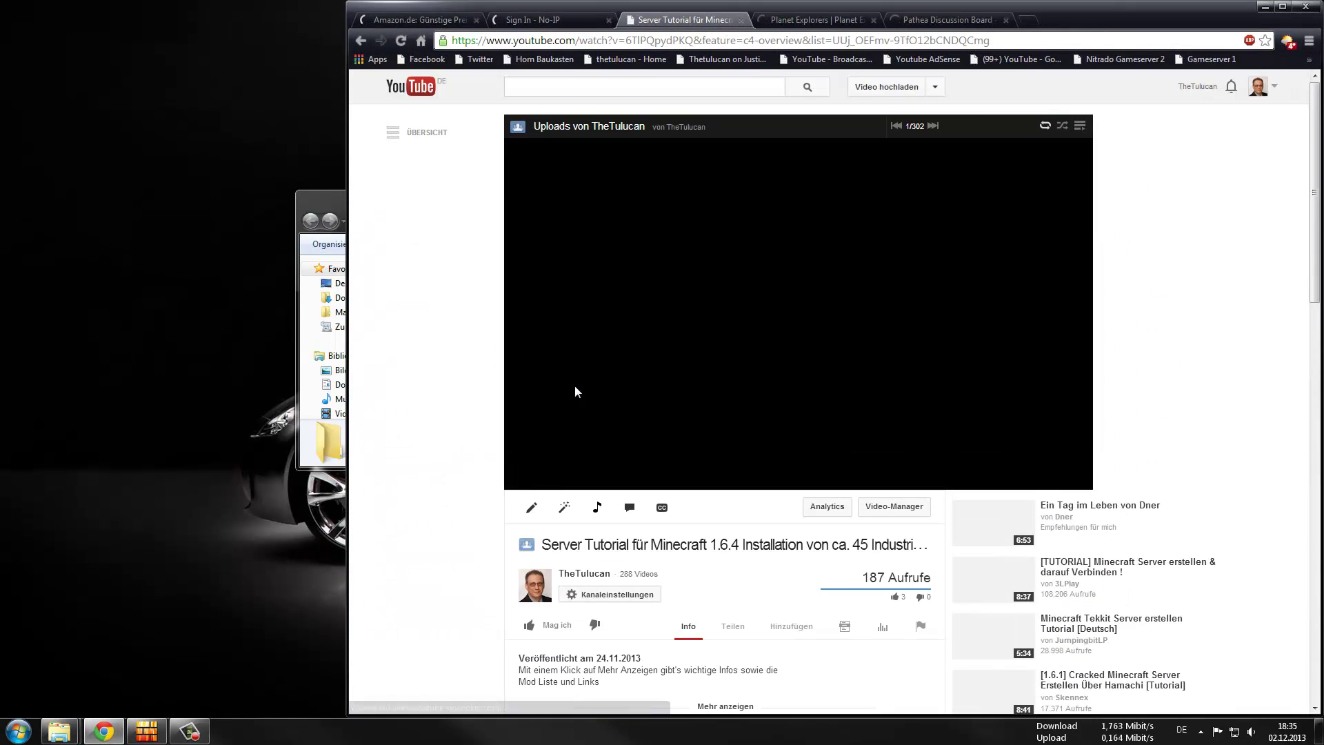
click(871, 246)
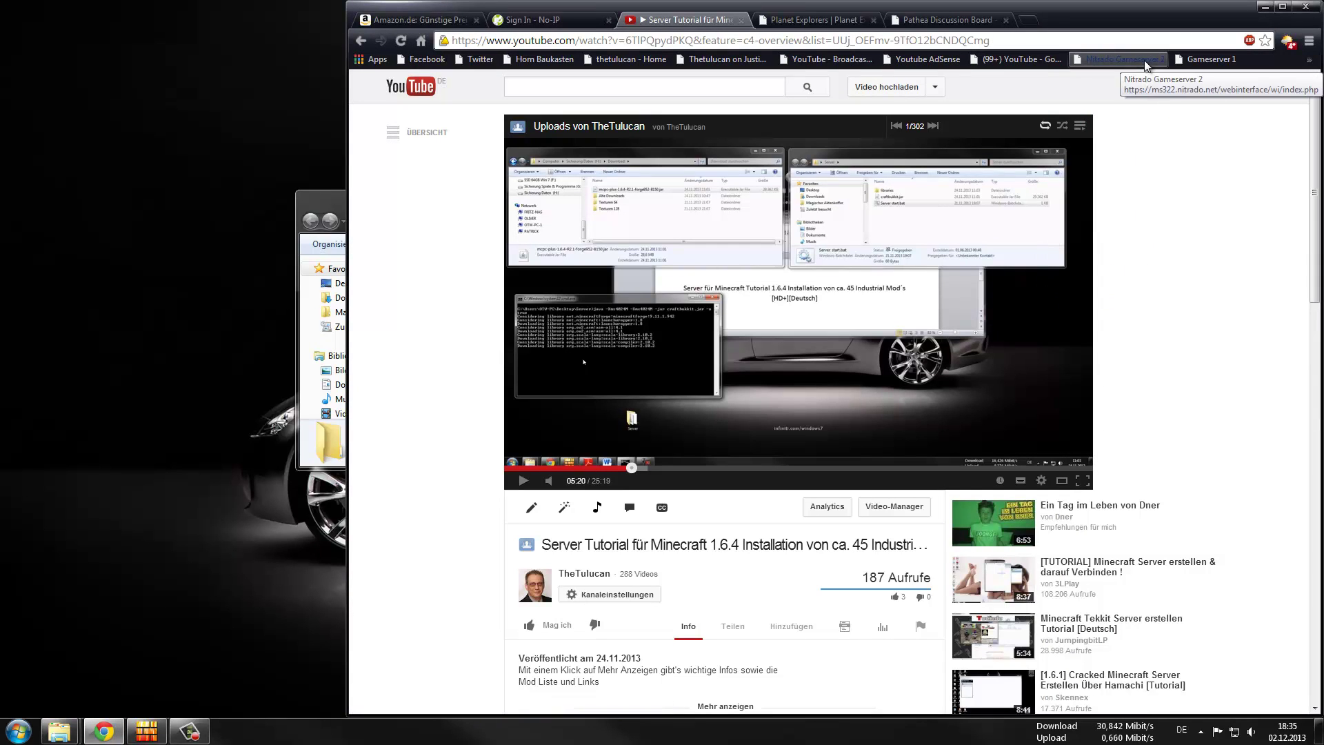
click(1312, 8)
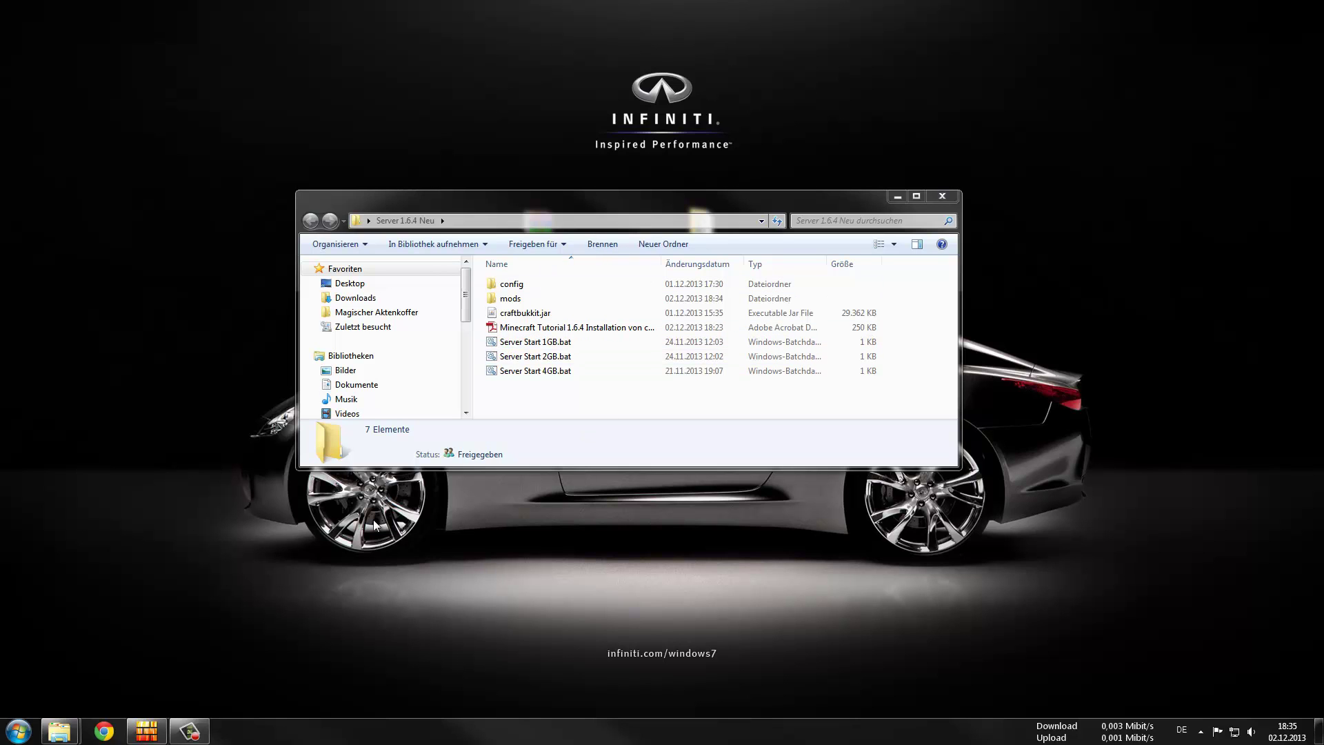
View the Minecraft Tutorial 1.6.4 Installation PDF from the server folder in Adobe Reader and put its window out of the way
double_click(585, 330)
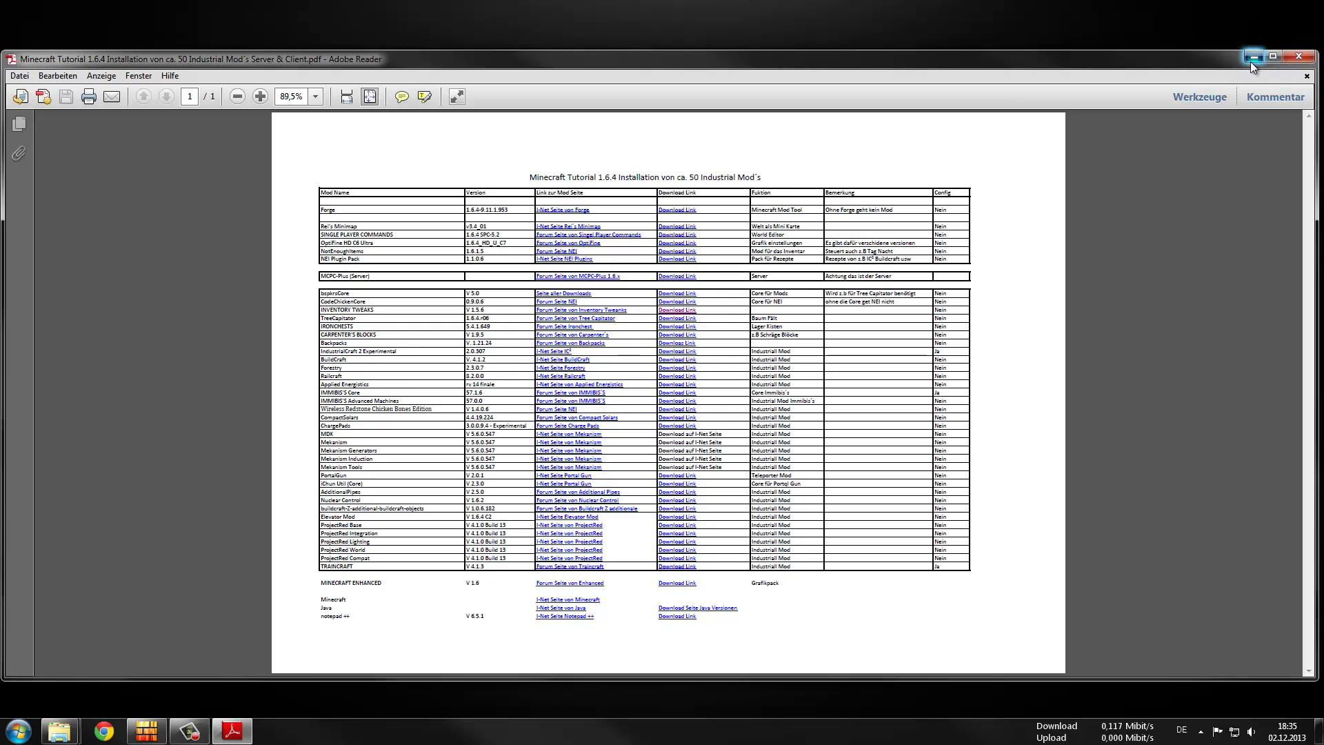
click(1312, 56)
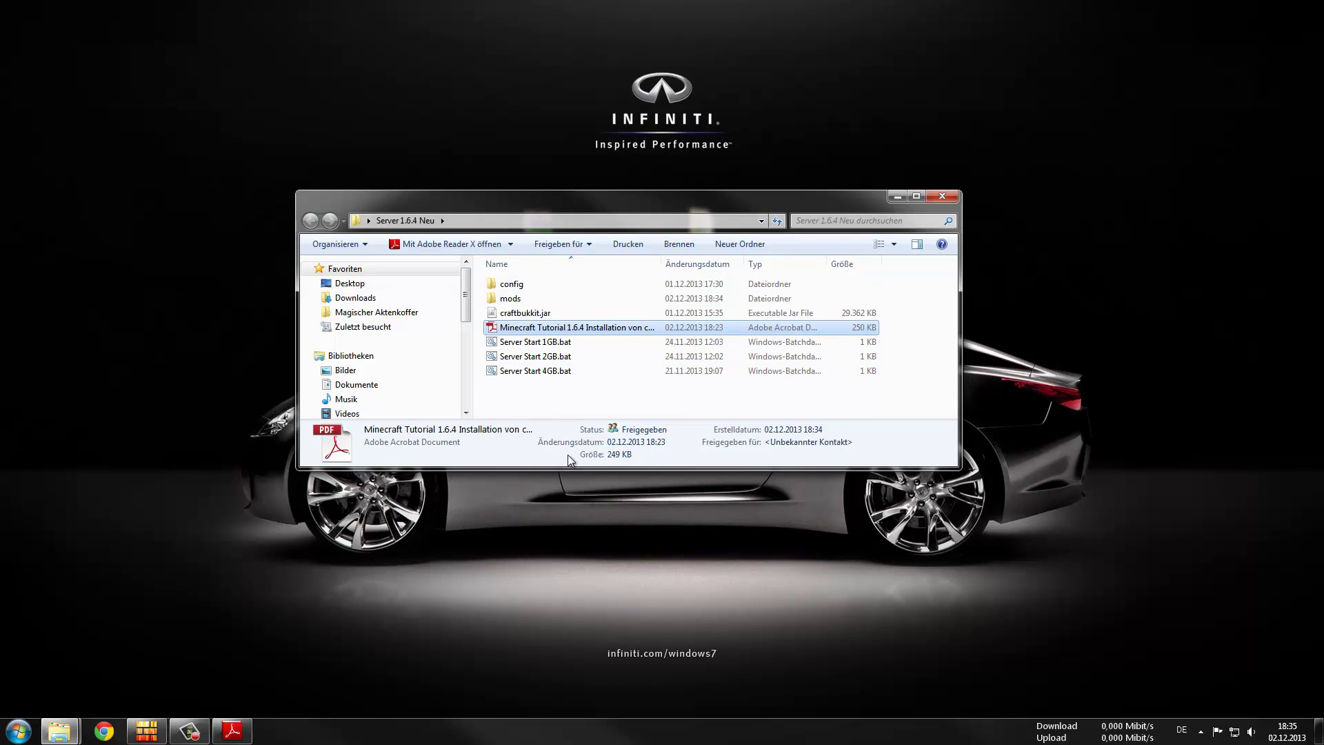
Launch the server with Server Start 4GB.bat, and move and enlarge the folder window beside the console to show all files
double_click(513, 371)
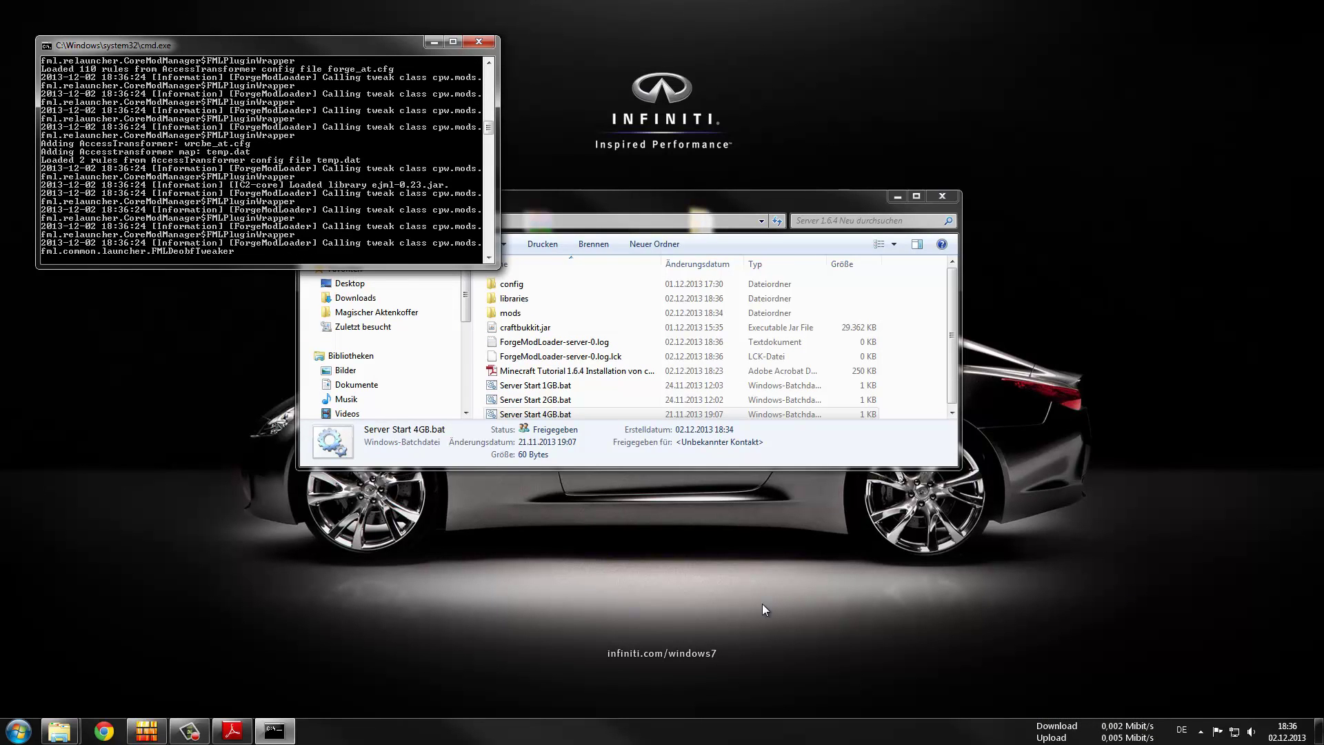
drag(730, 211, 950, 61)
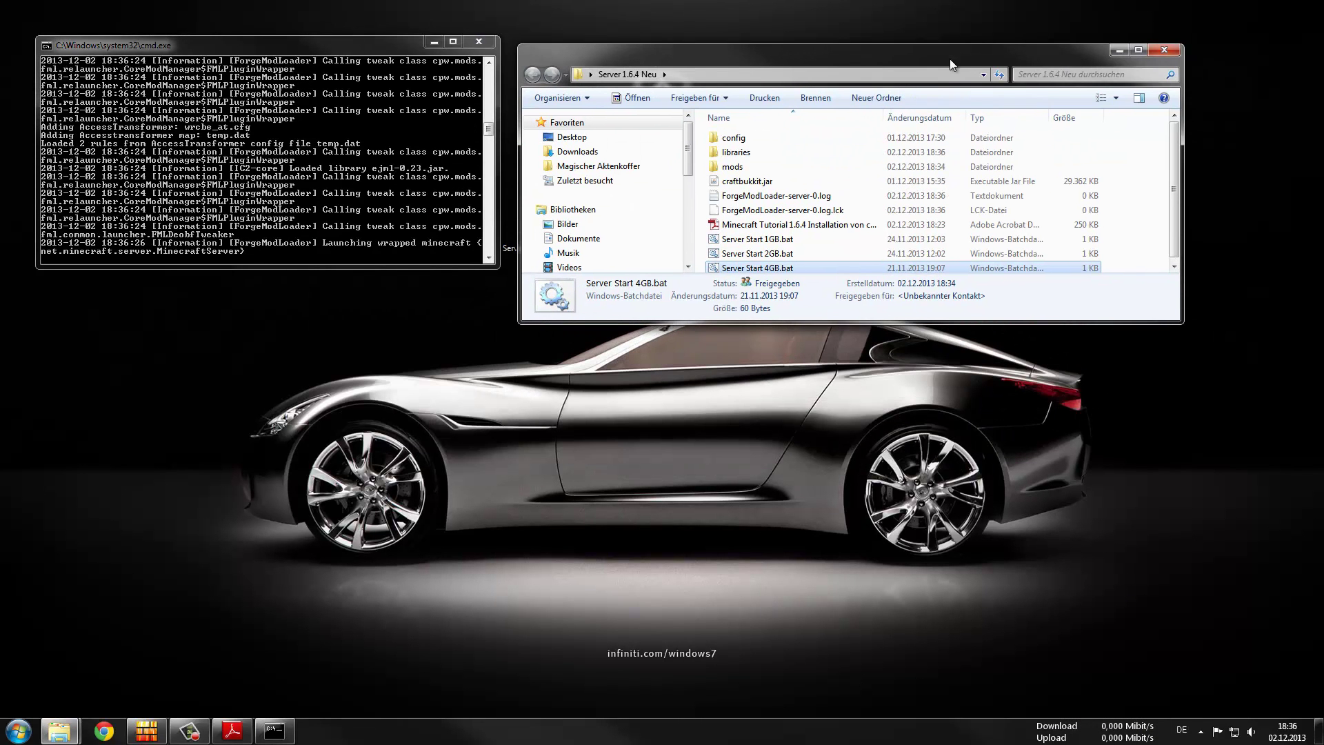
drag(889, 322, 868, 546)
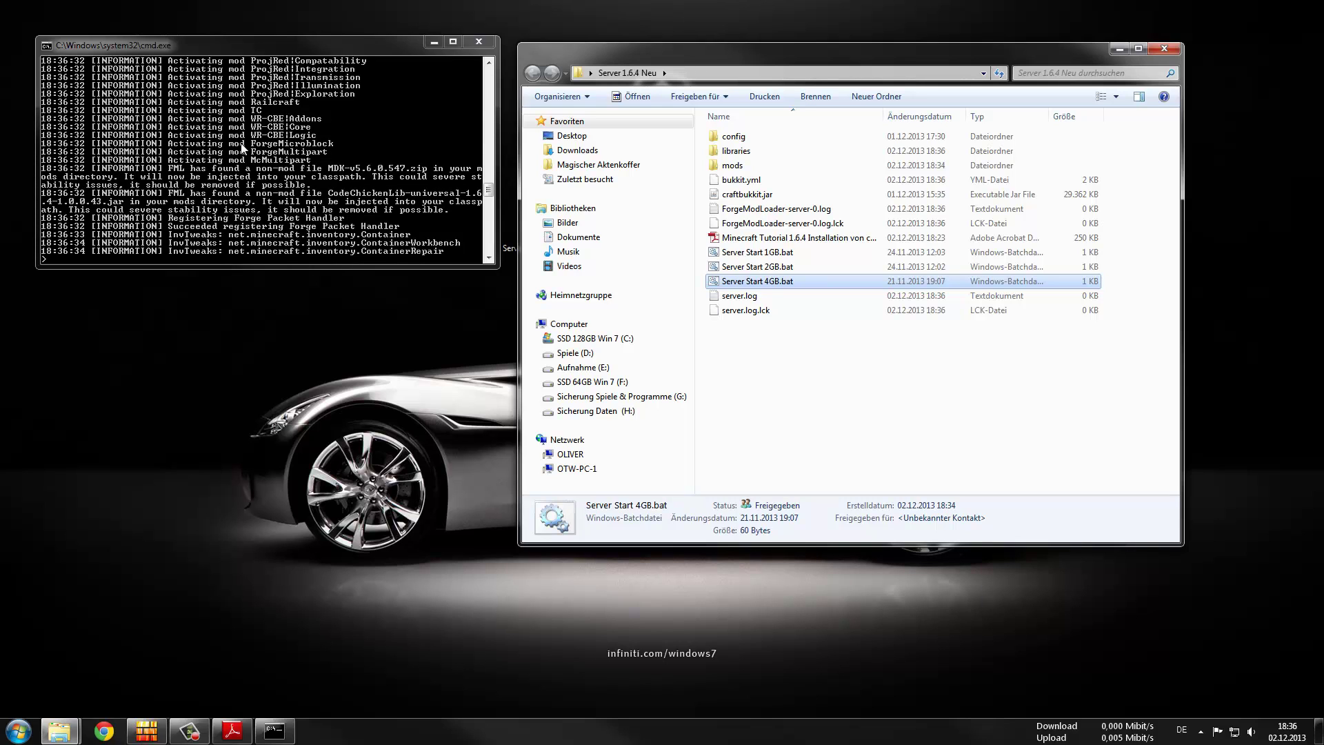
Switch to the PDF in Adobe Reader, enlarge it to 150%, and examine the mod list with versions and links from Forge to TRAINCRAFT
click(232, 730)
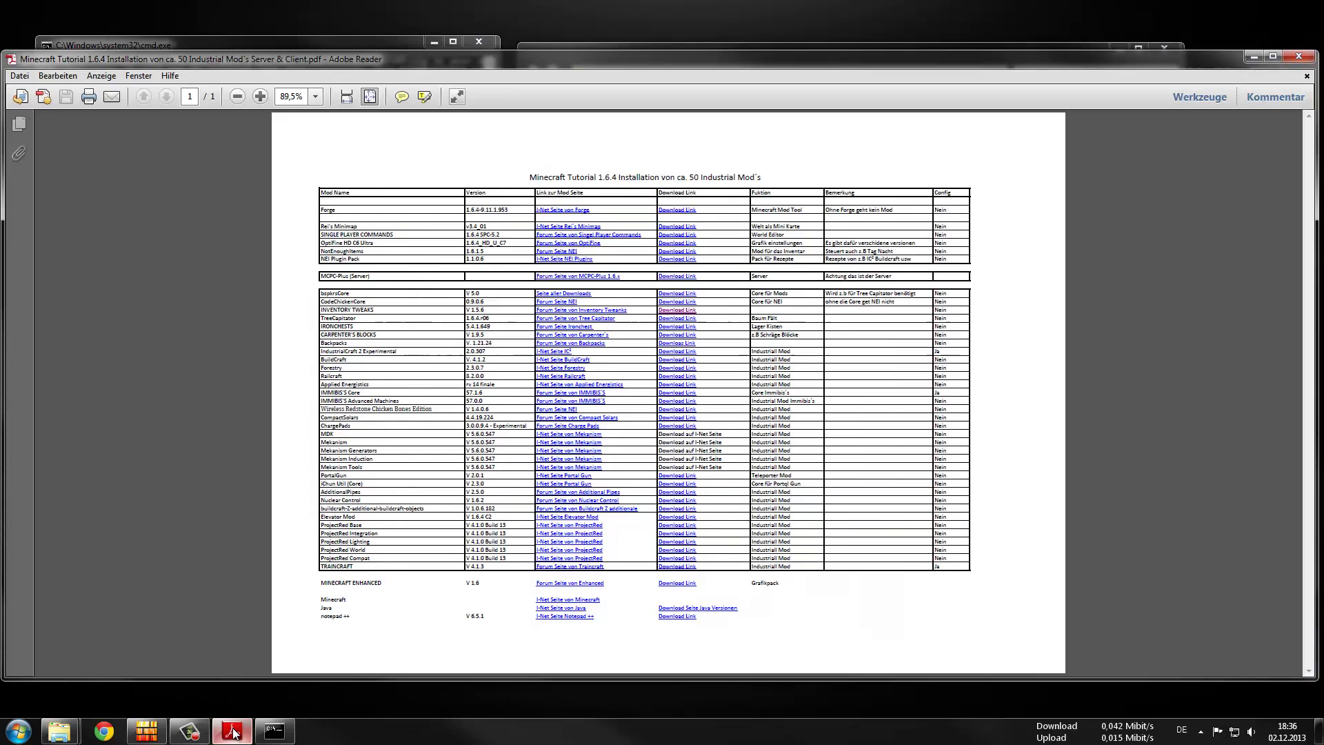
click(314, 98)
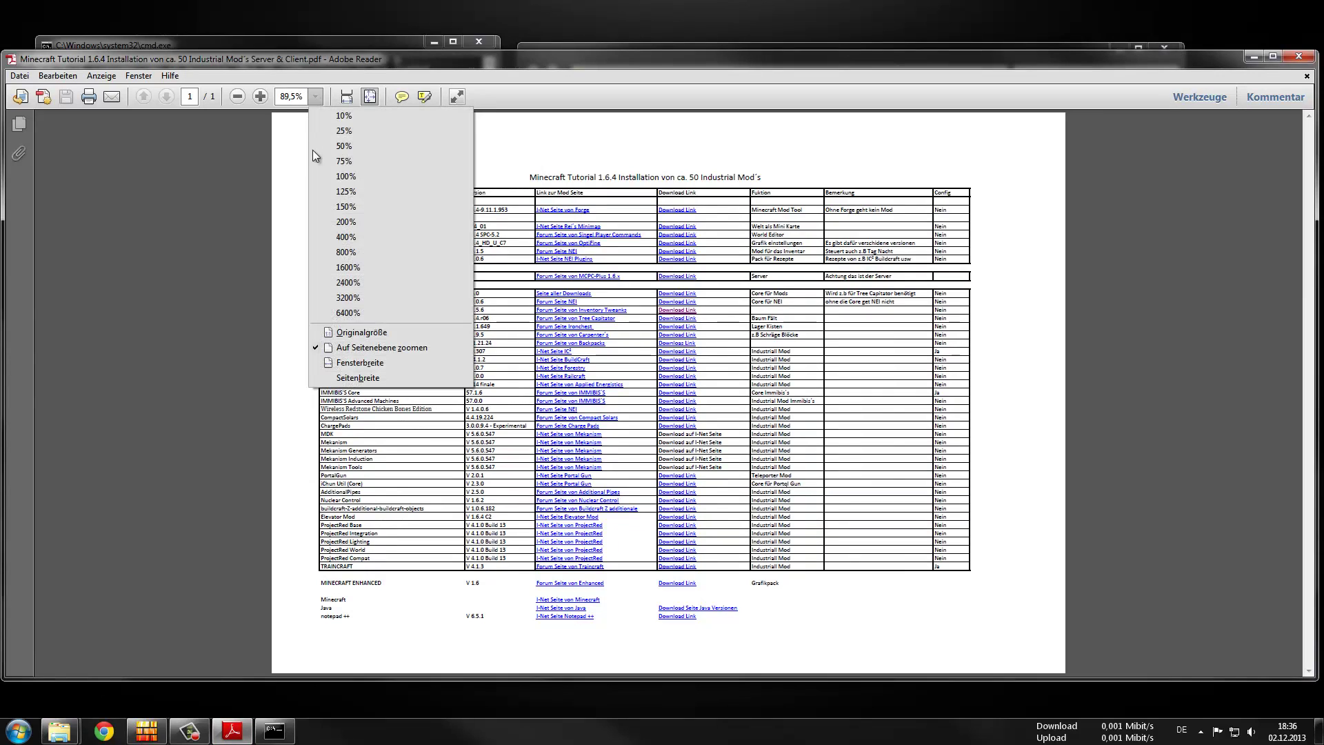
click(377, 207)
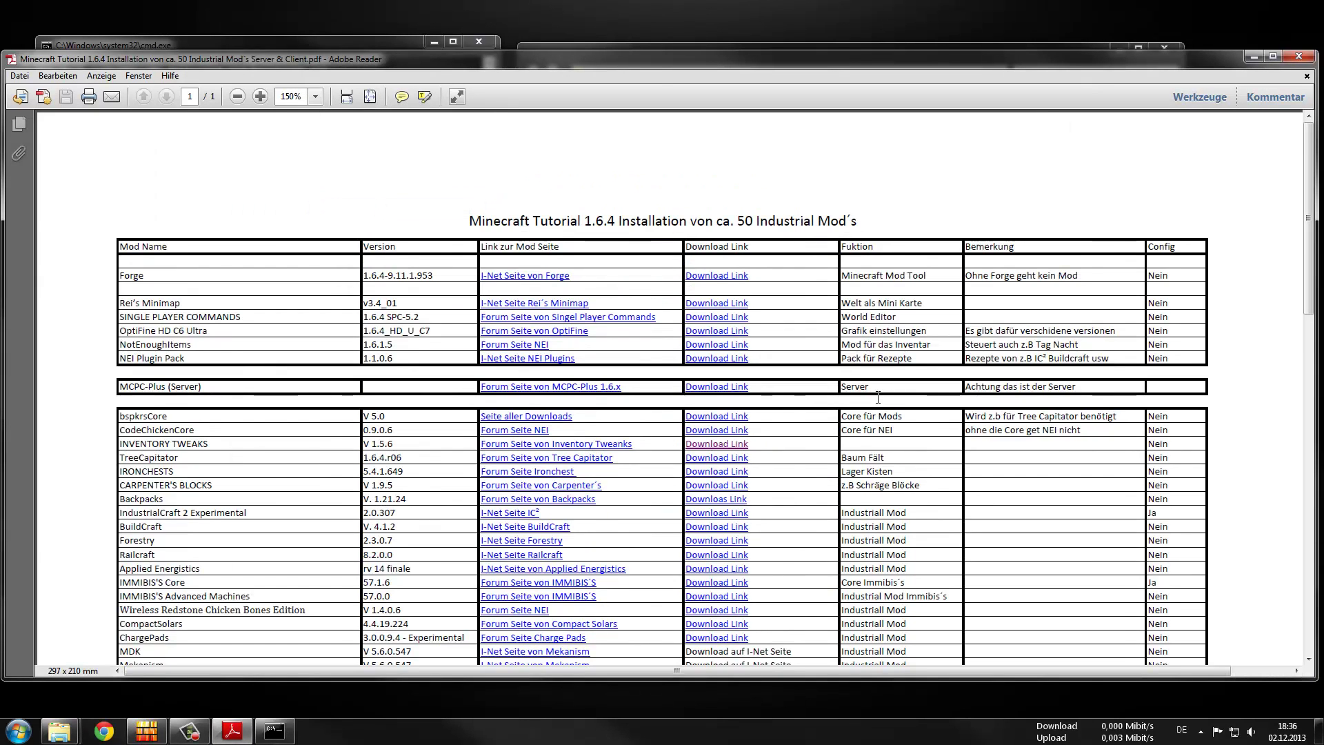
scroll(878, 398, down, 2)
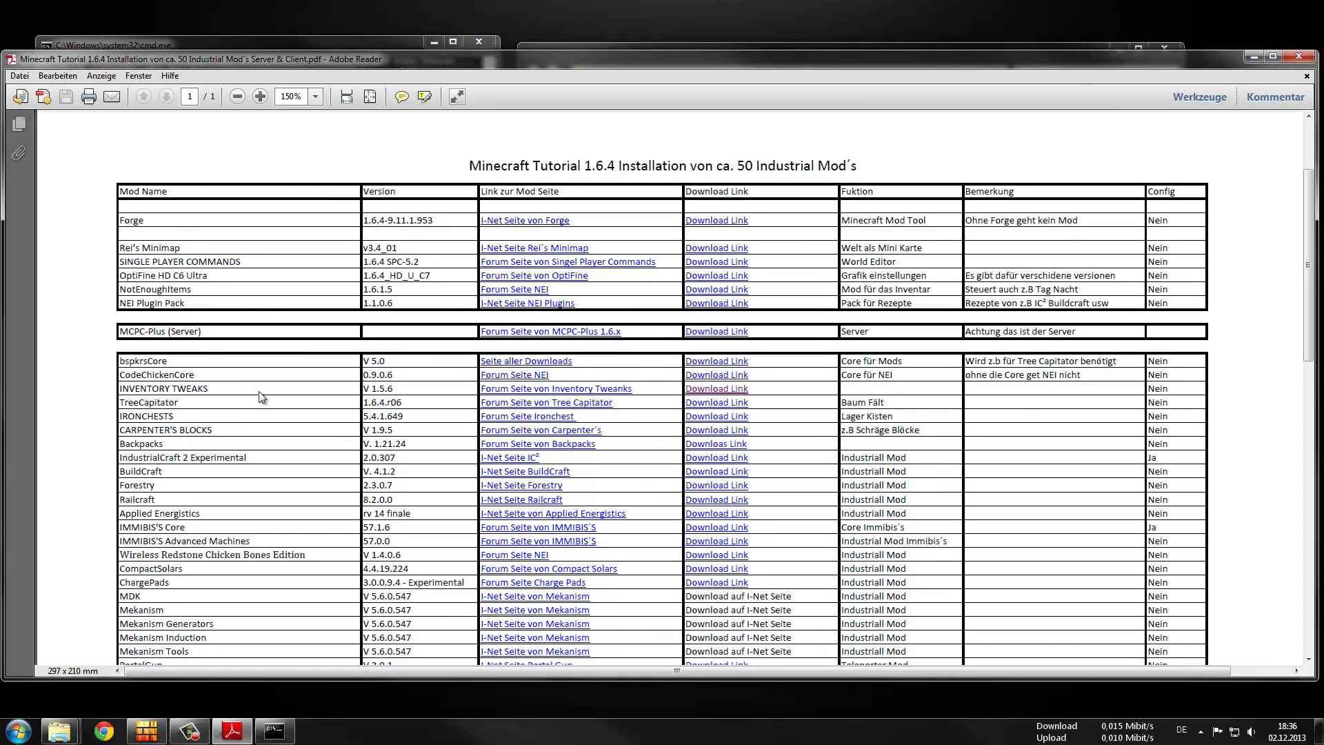
scroll(261, 397, down, 2)
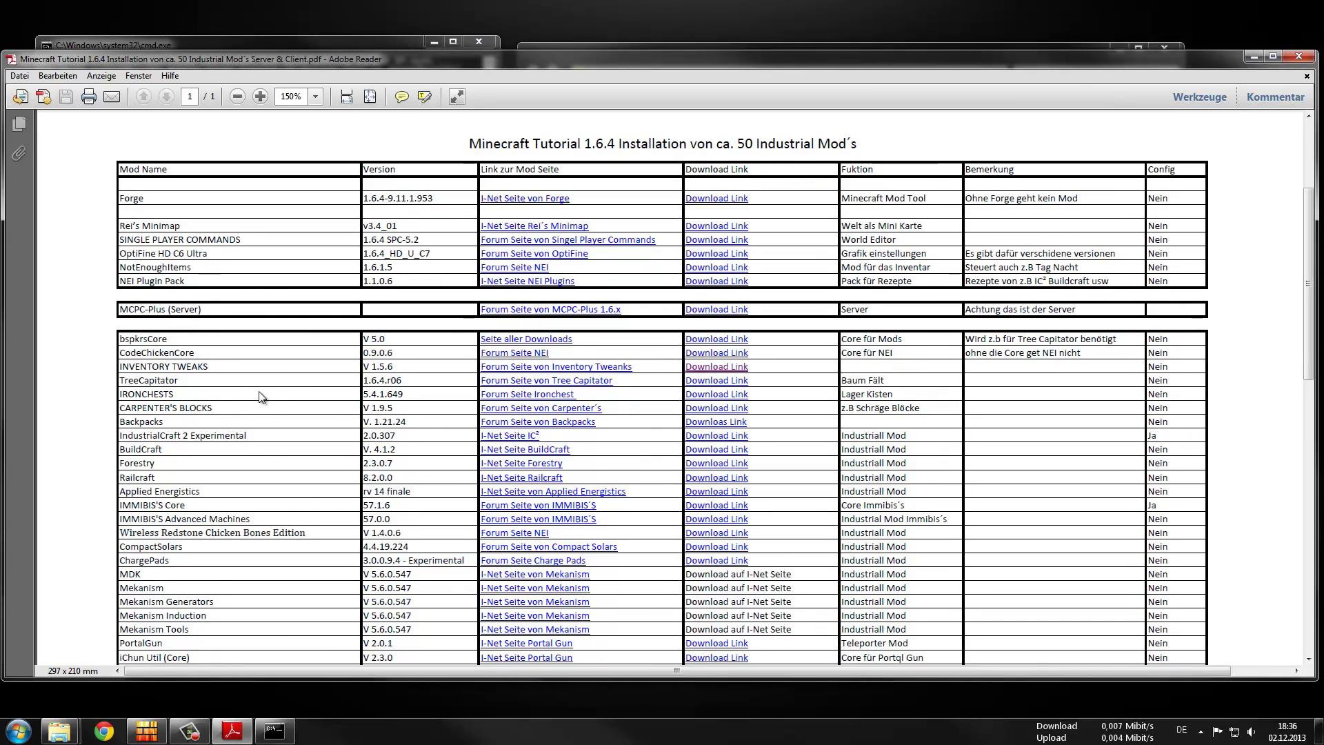
scroll(274, 415, down, 2)
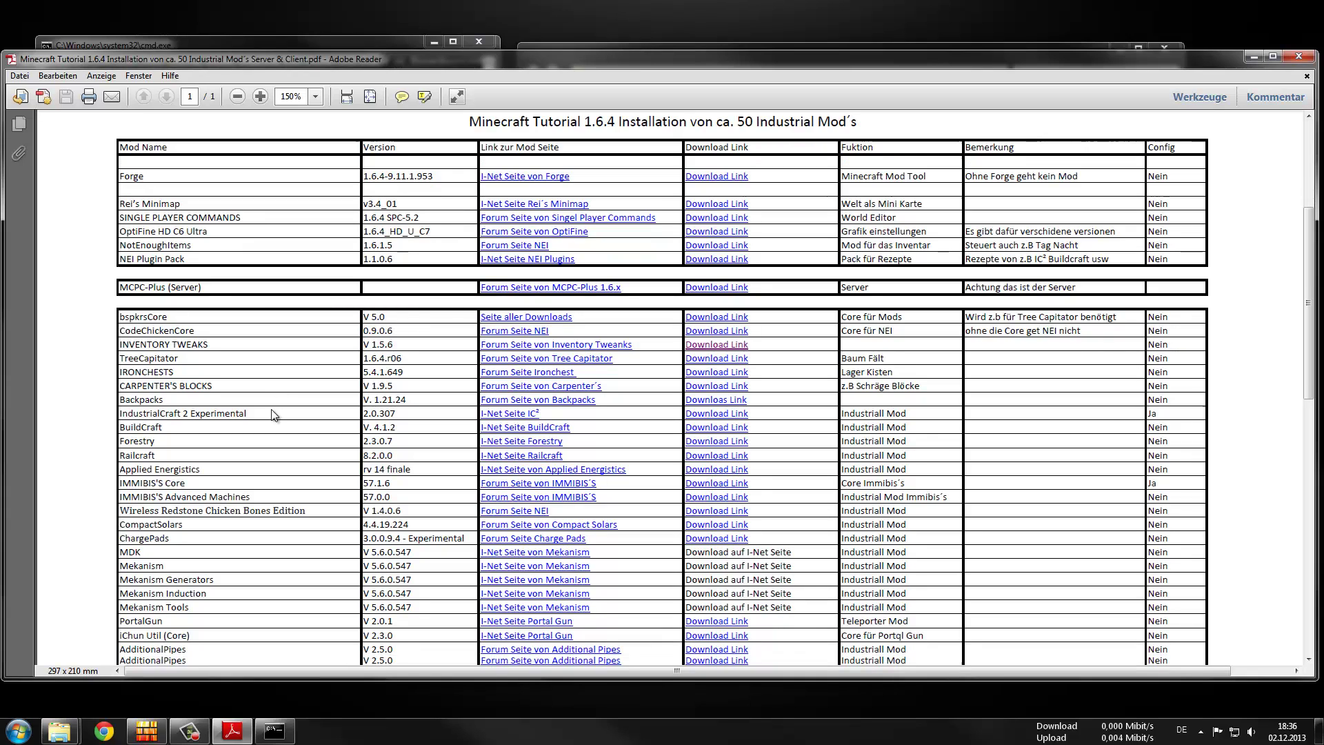
scroll(273, 415, down, 3)
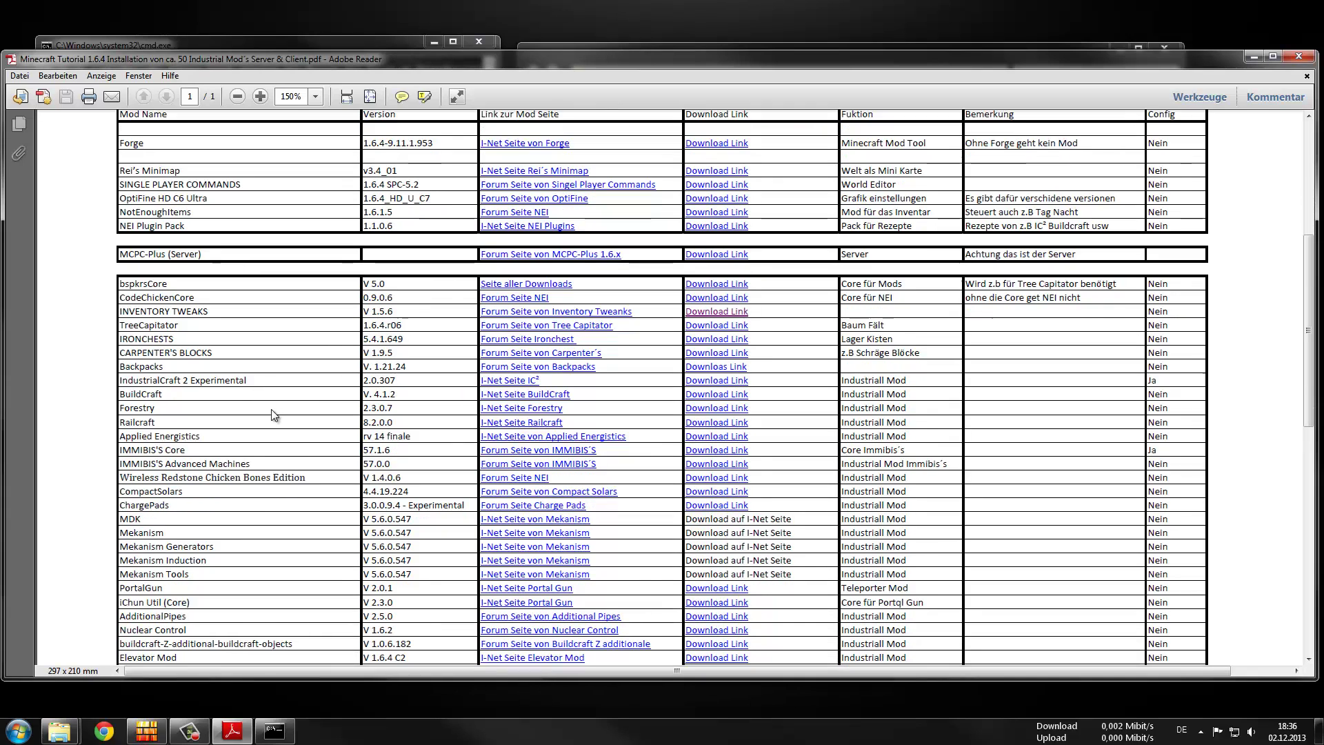
scroll(274, 415, down, 2)
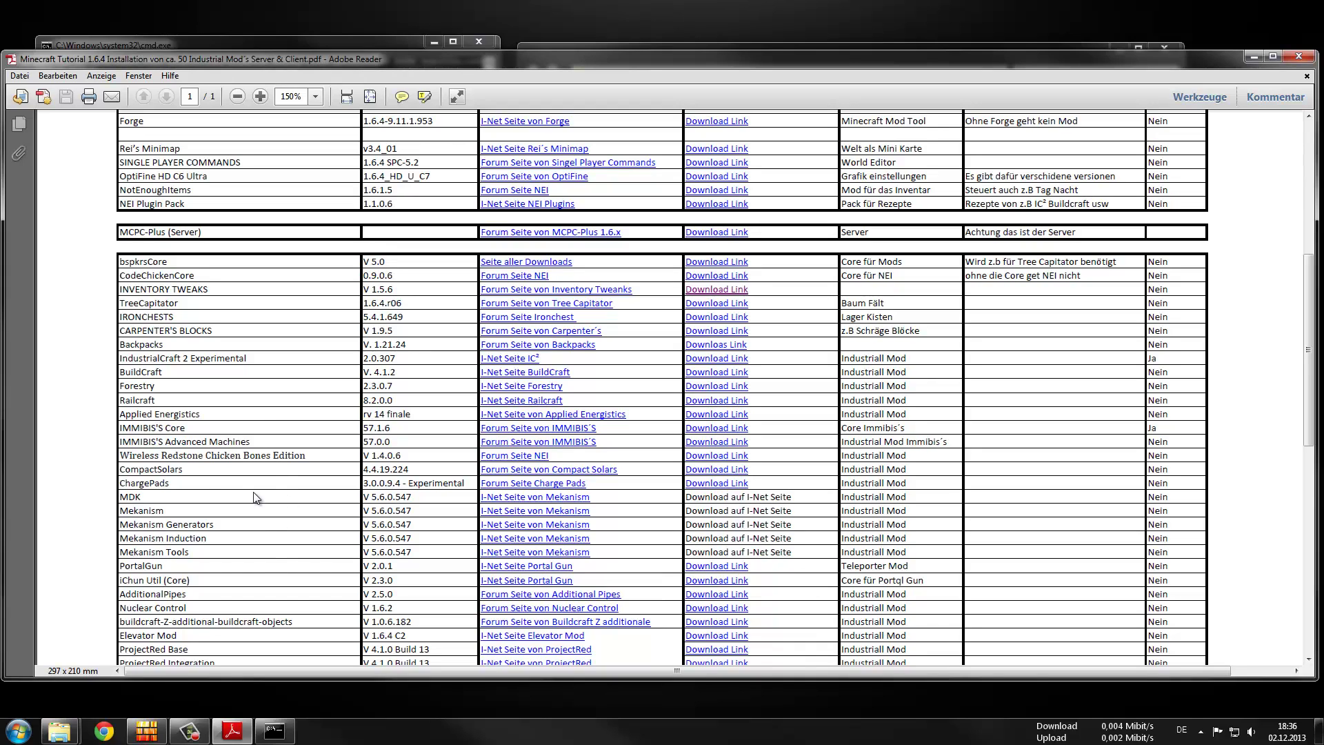
scroll(267, 499, down, 2)
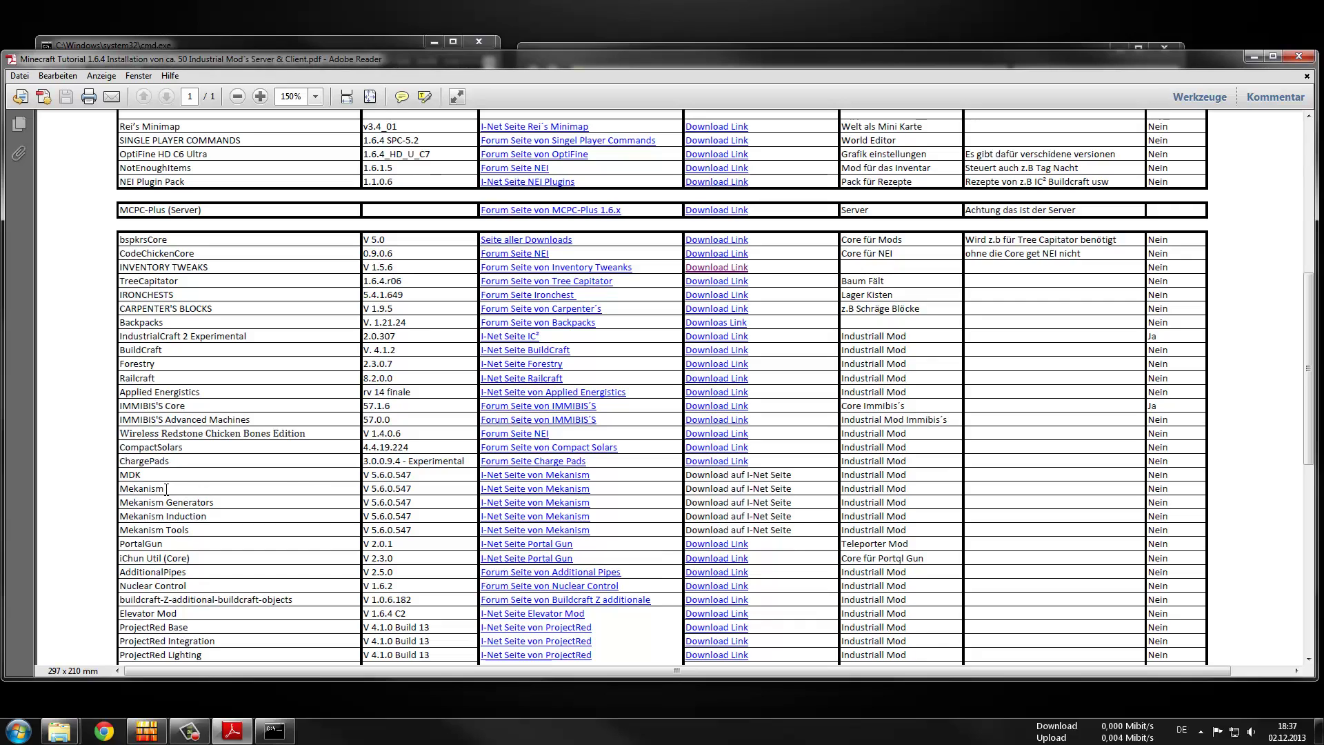
scroll(301, 492, down, 3)
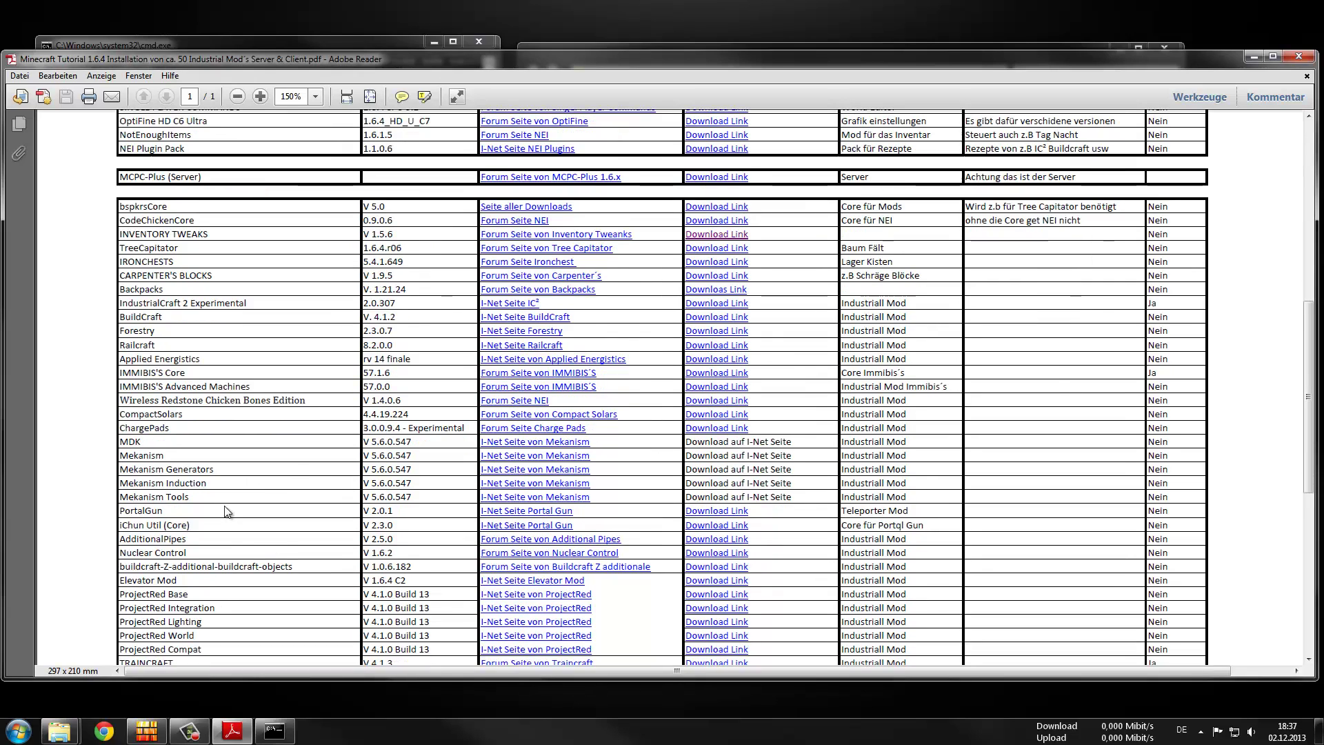
scroll(312, 515, down, 2)
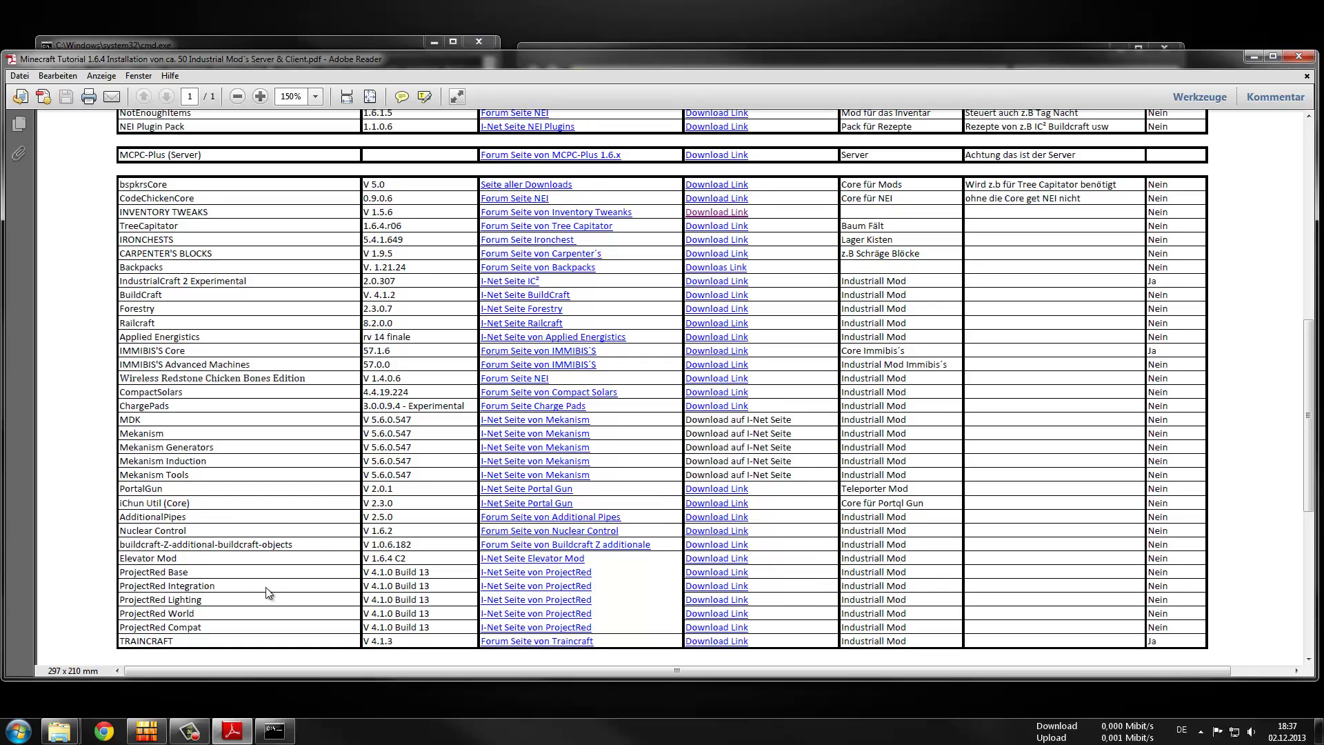
scroll(303, 562, down, 2)
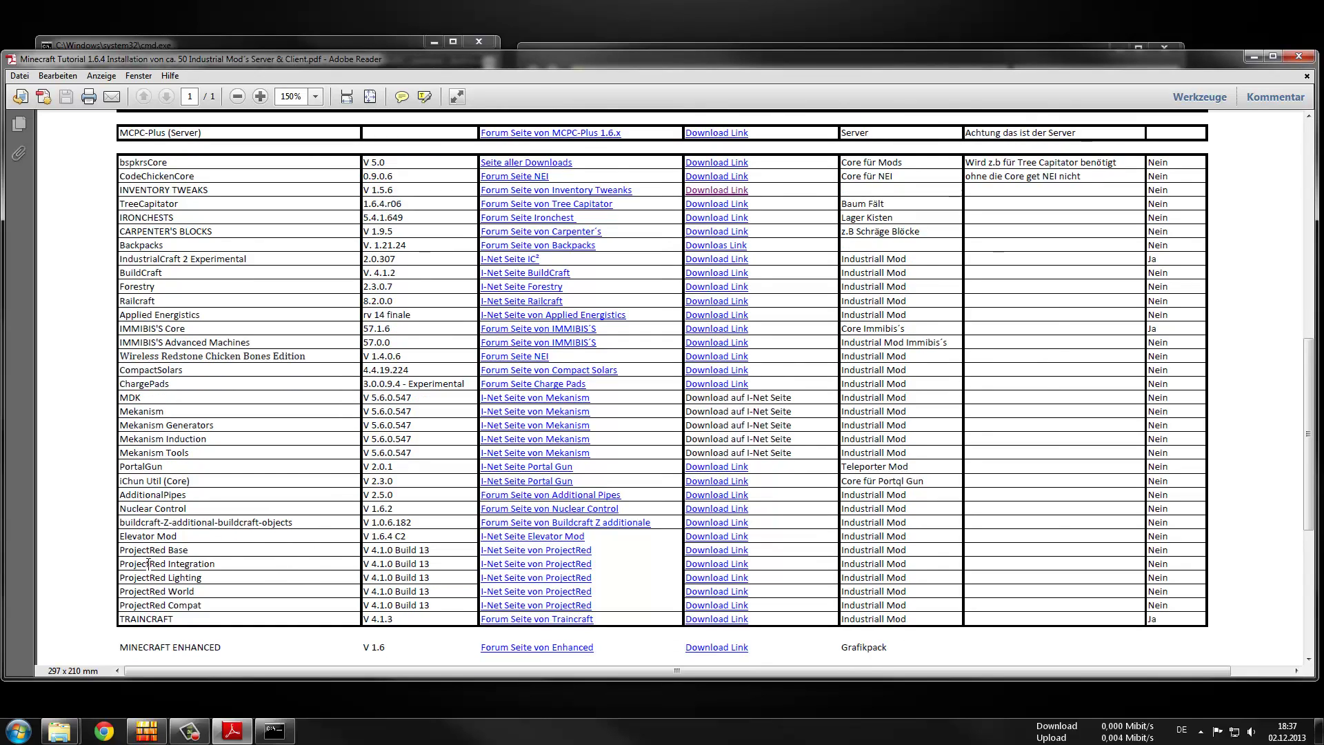
Review the end of the PDF's mod list and return to its heading and the Forge entry
scroll(289, 586, down, 1)
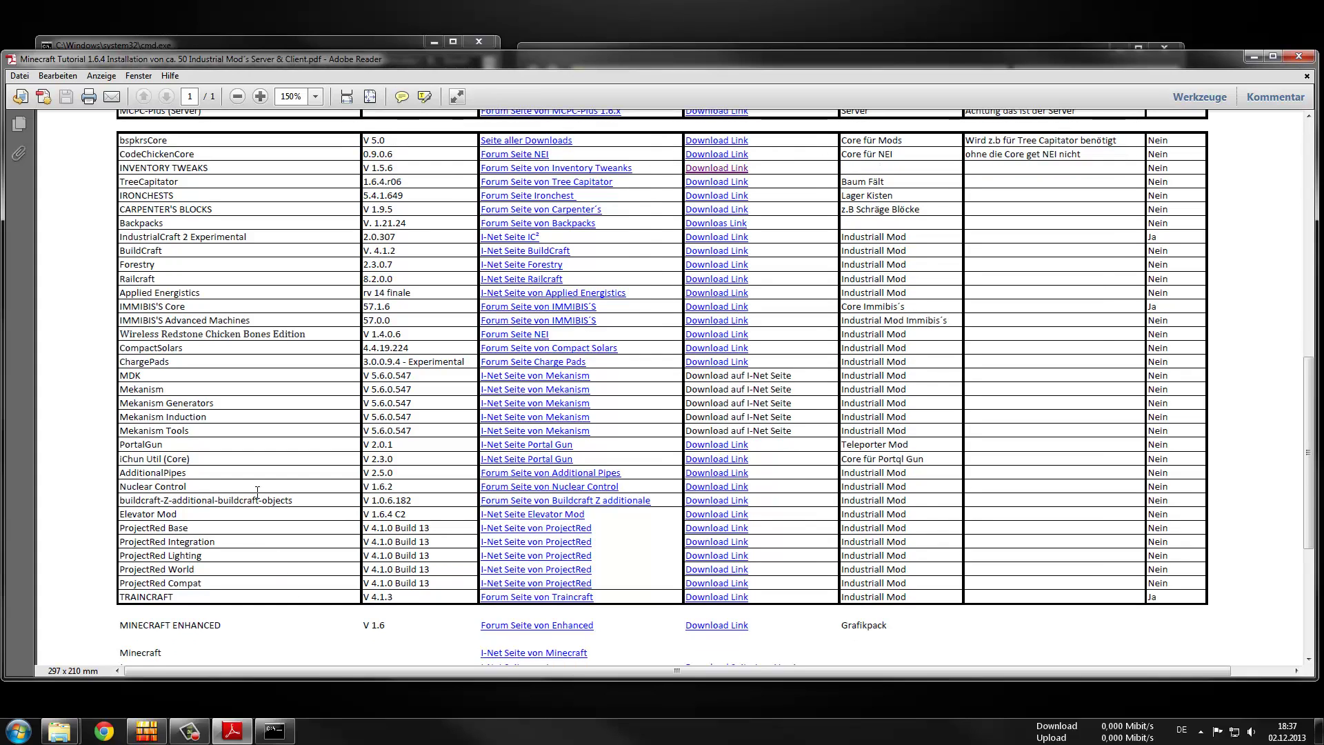
scroll(260, 496, down, 1)
scroll(260, 497, up, 6)
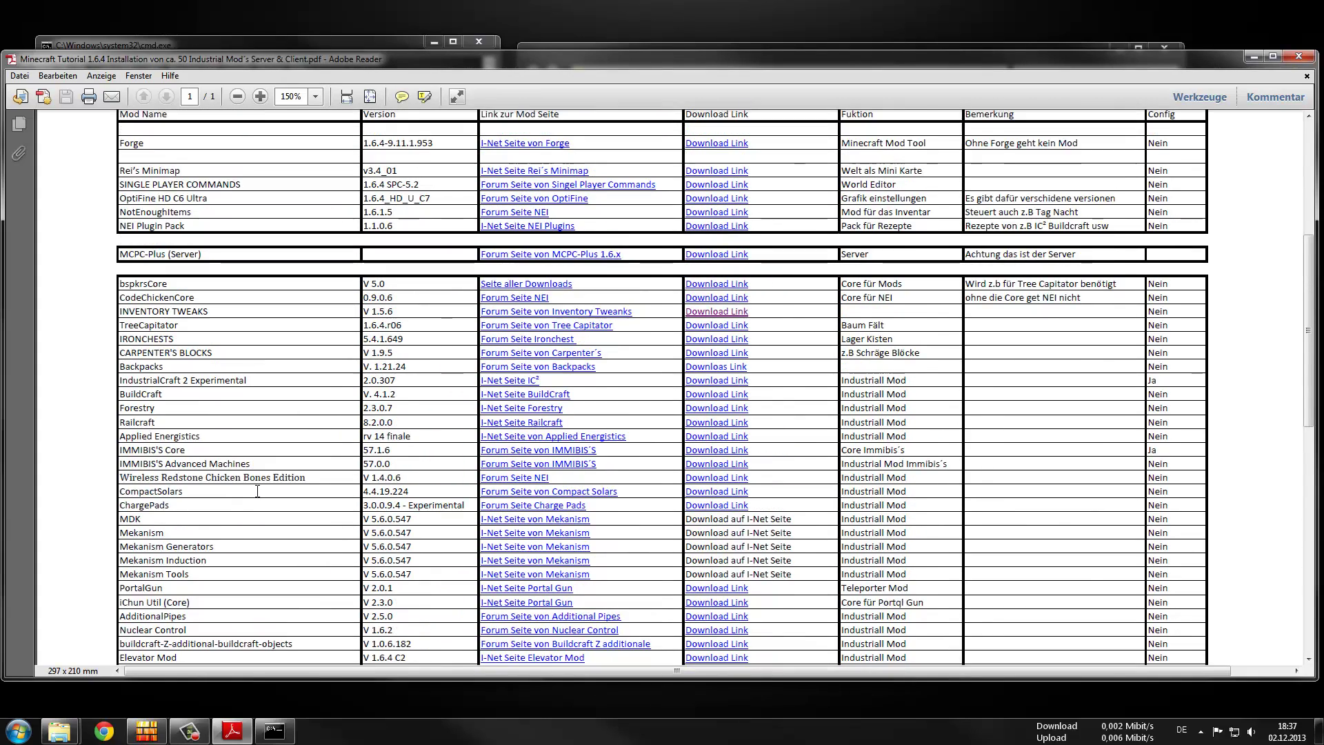
scroll(259, 496, up, 1)
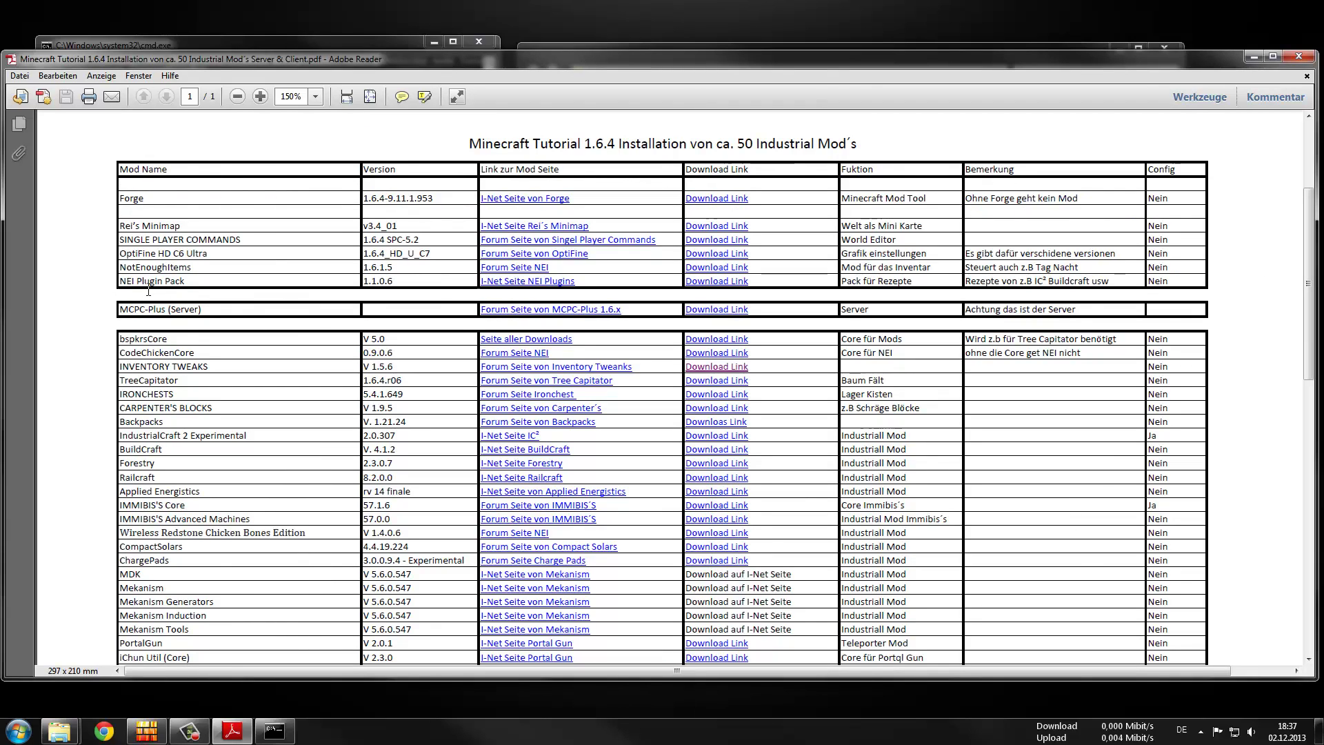
Minimize the PDF and move the server console and the Server 1.6.4 Neu folder window apart to free the desktop
click(1258, 59)
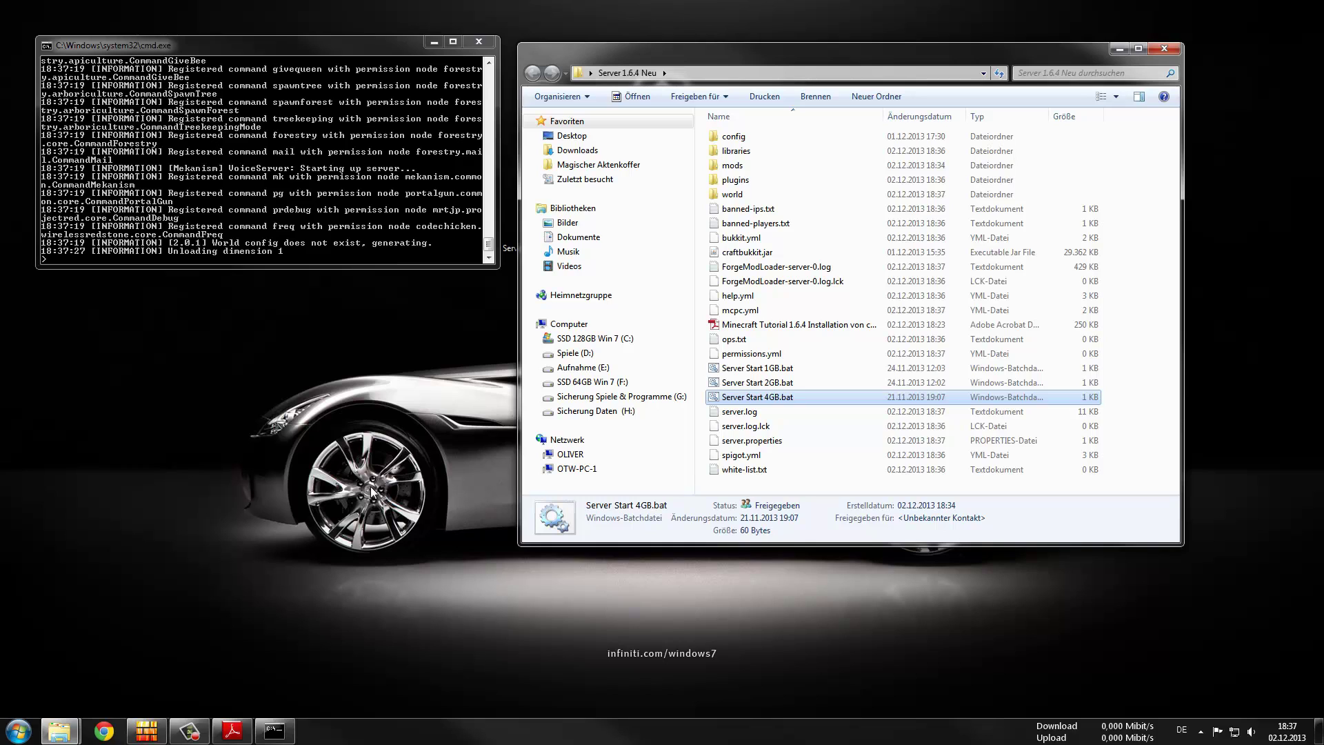
drag(391, 48, 372, 24)
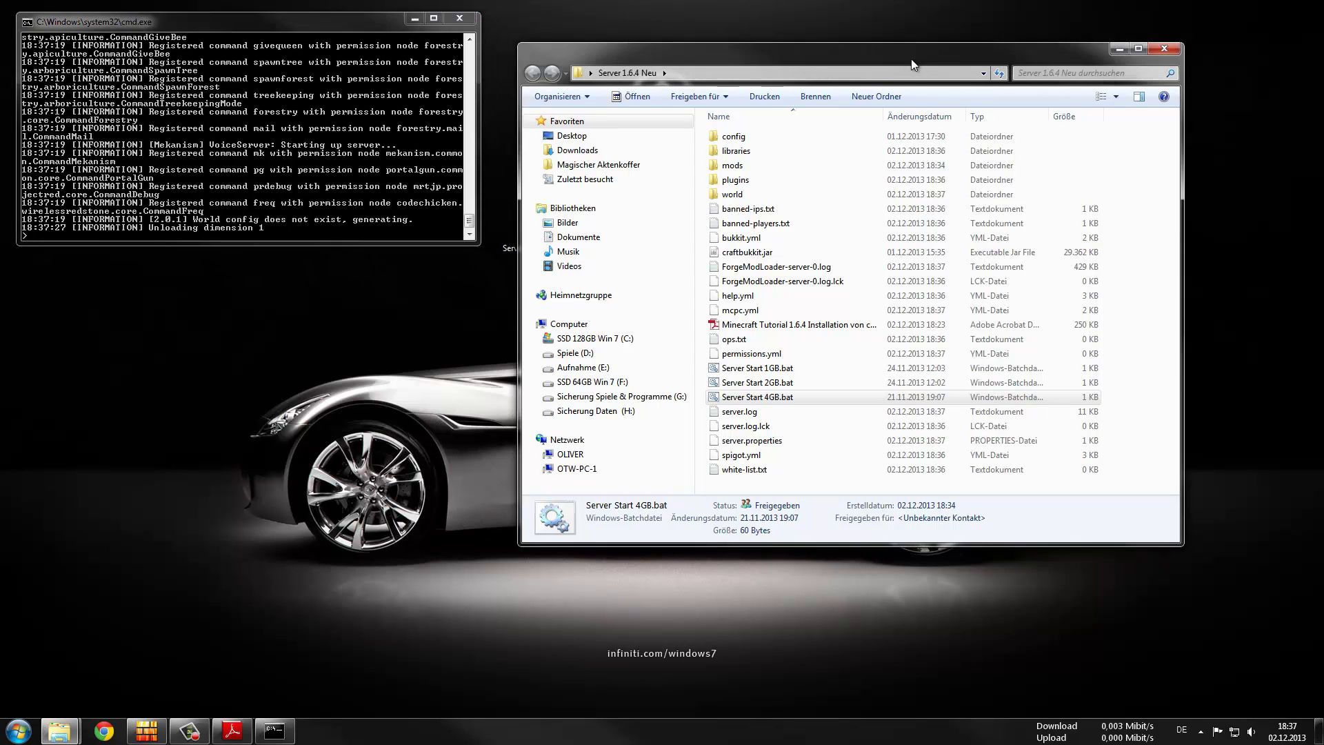
drag(911, 59, 1032, 14)
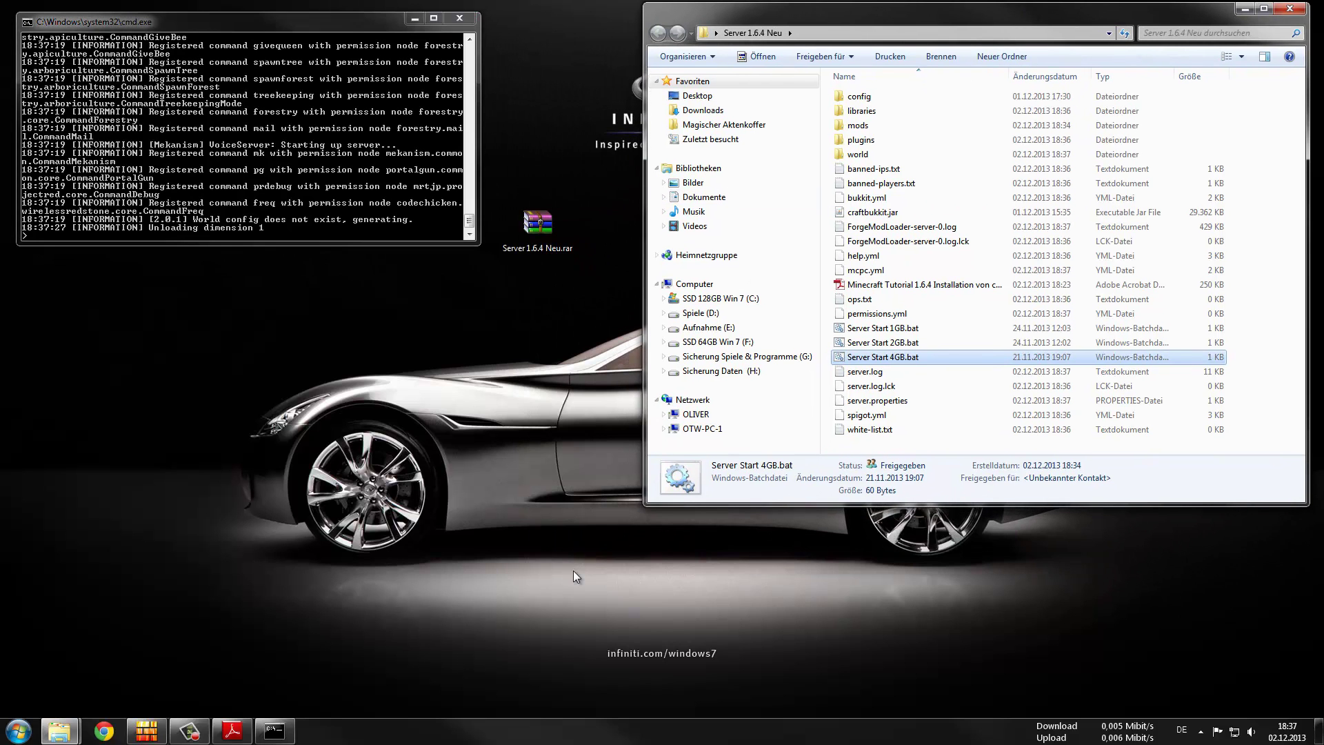
Follow the PDF's link to the Minecraft site, download Minecraft.exe for Windows, and close the browser
click(231, 731)
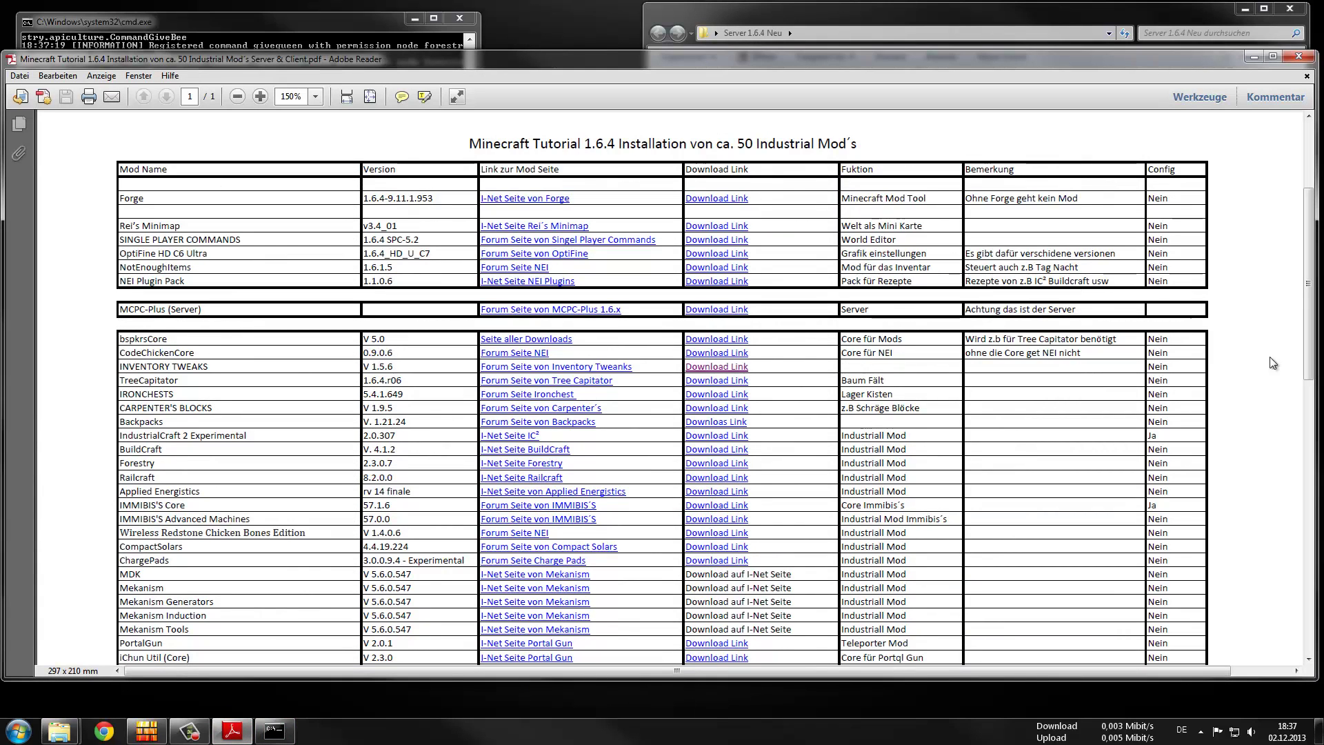
scroll(1274, 269, down, 1)
scroll(1274, 269, down, 8)
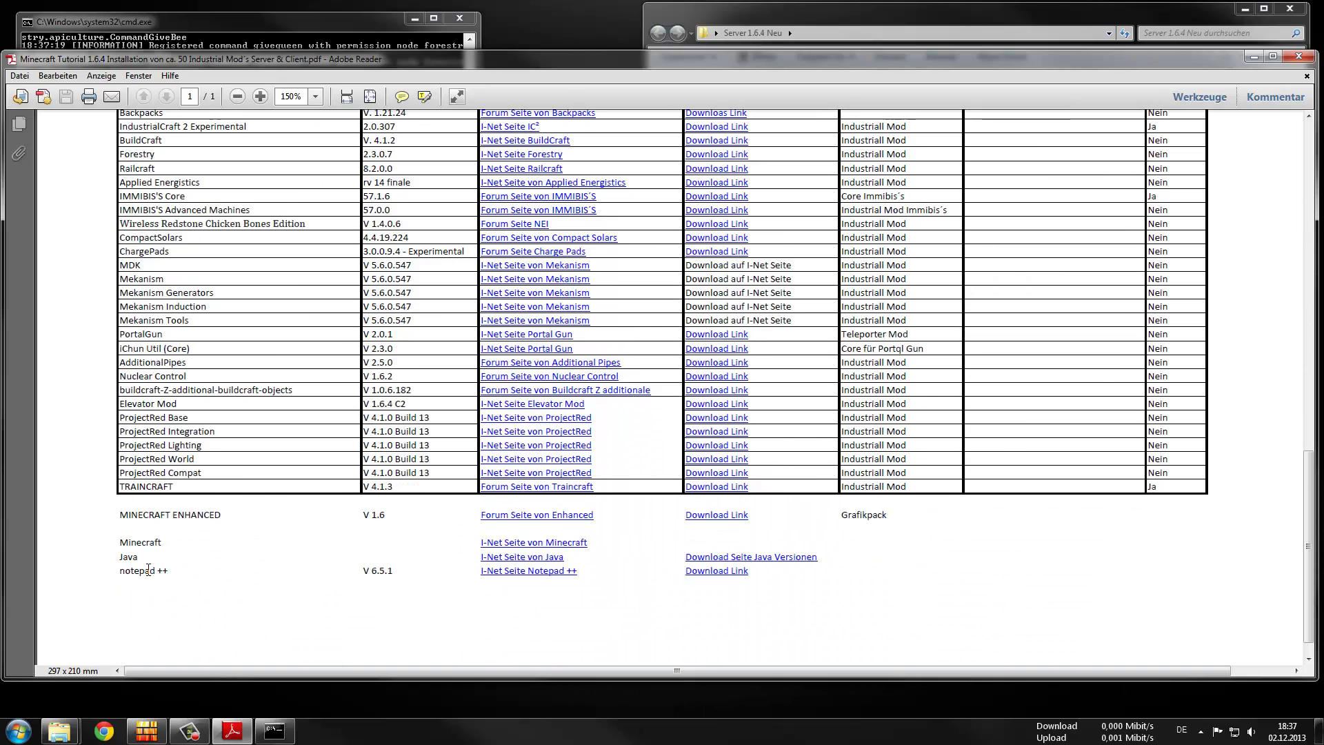
click(562, 546)
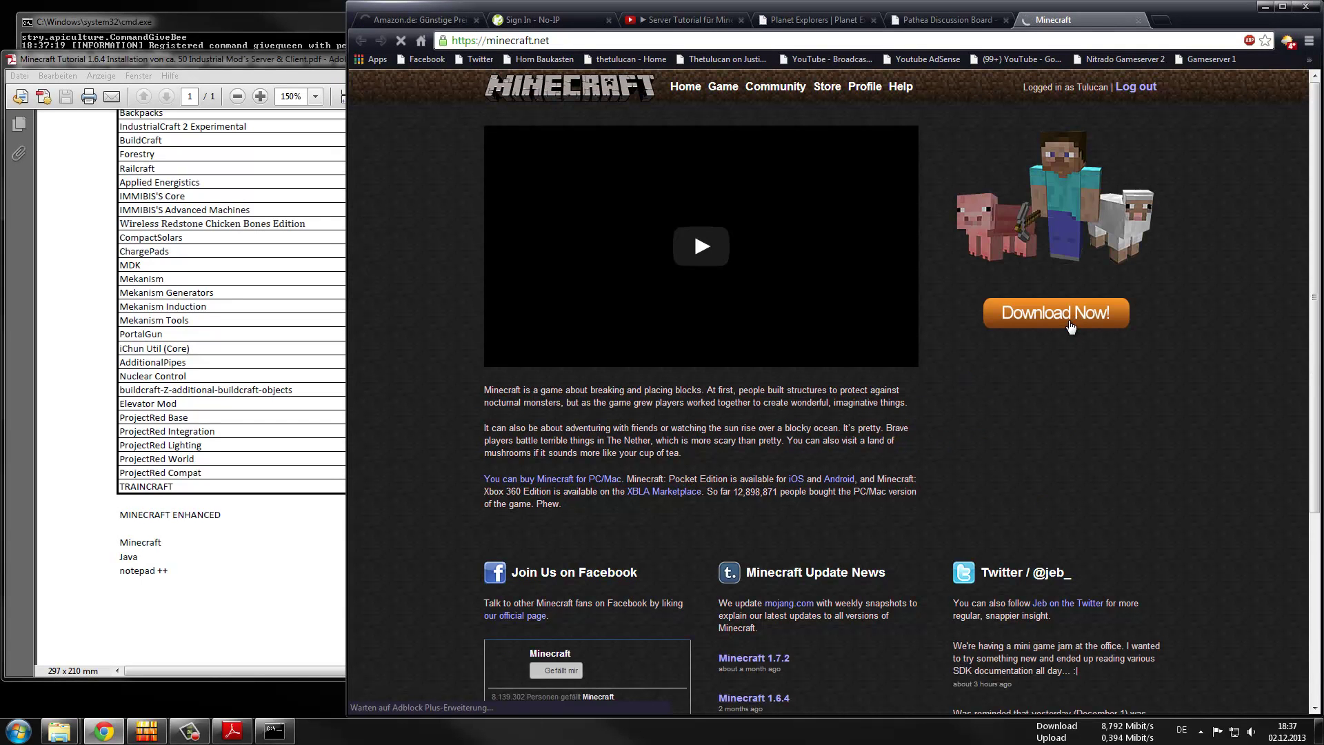
click(1069, 320)
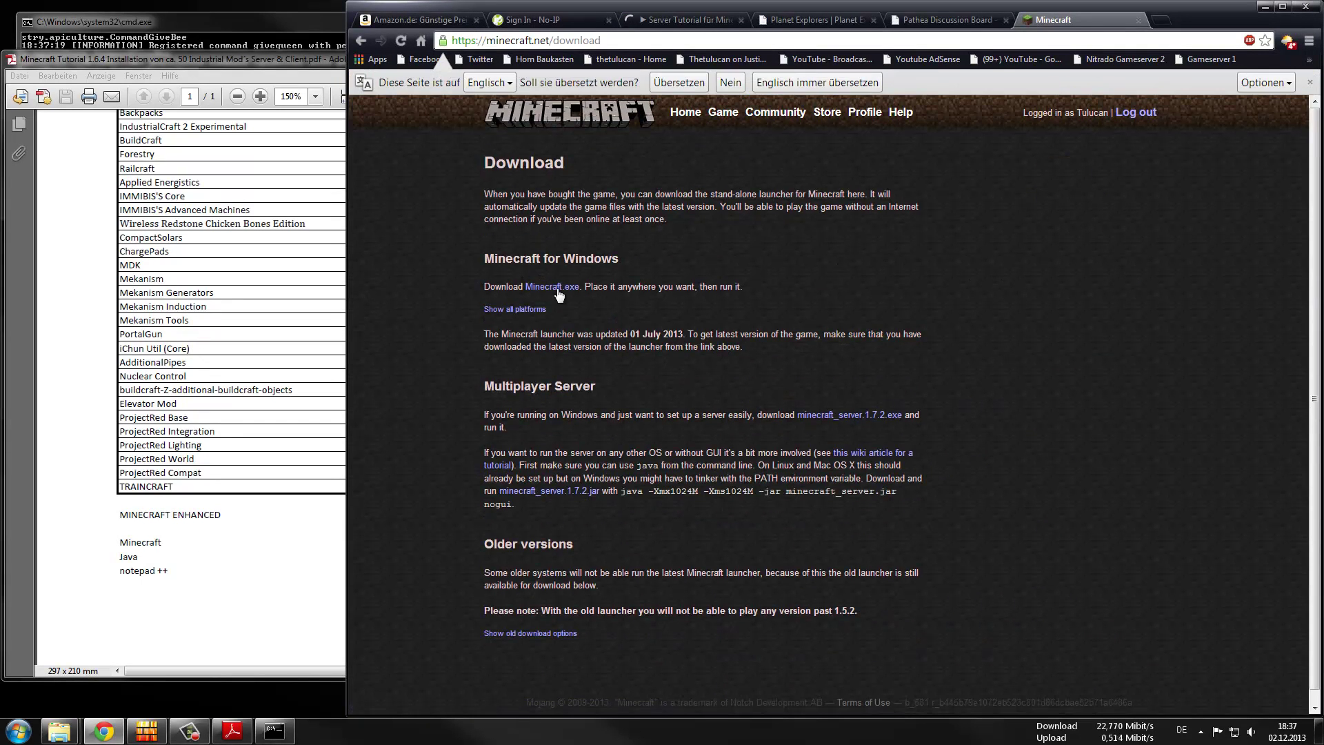
click(554, 290)
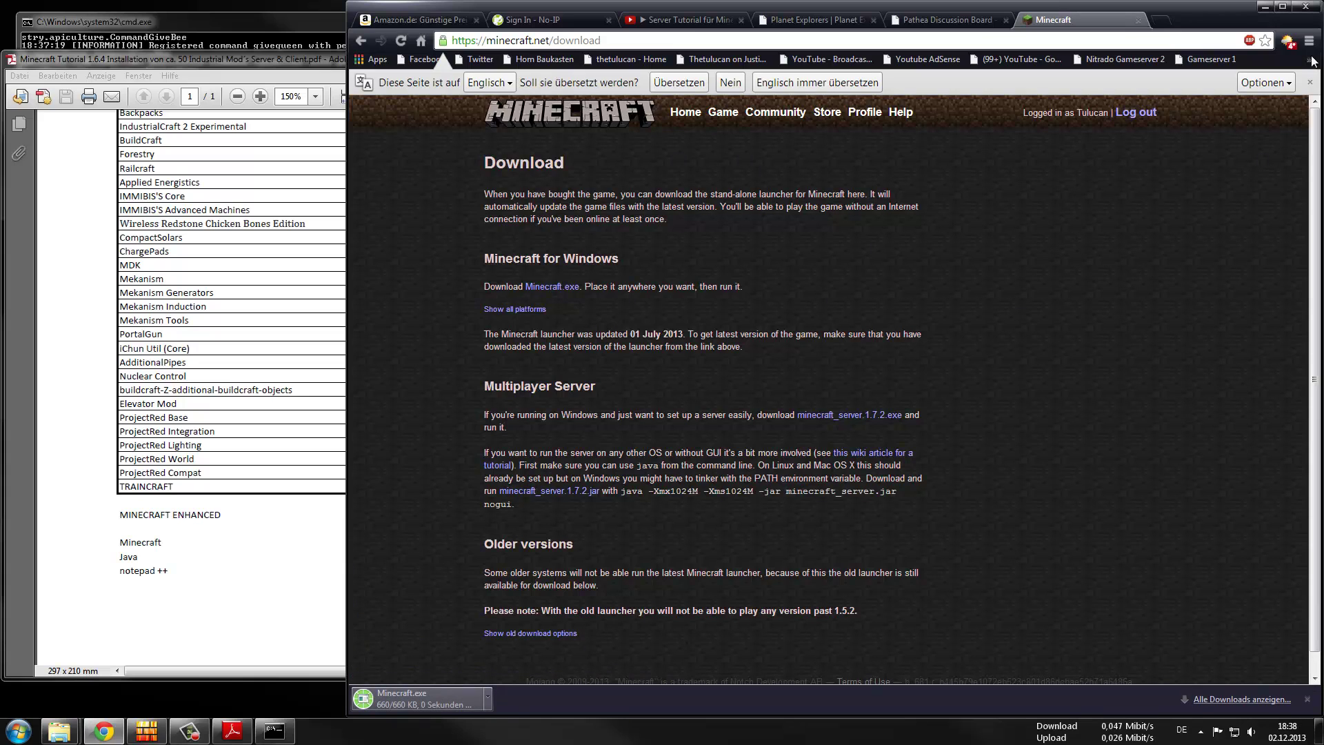
click(1307, 10)
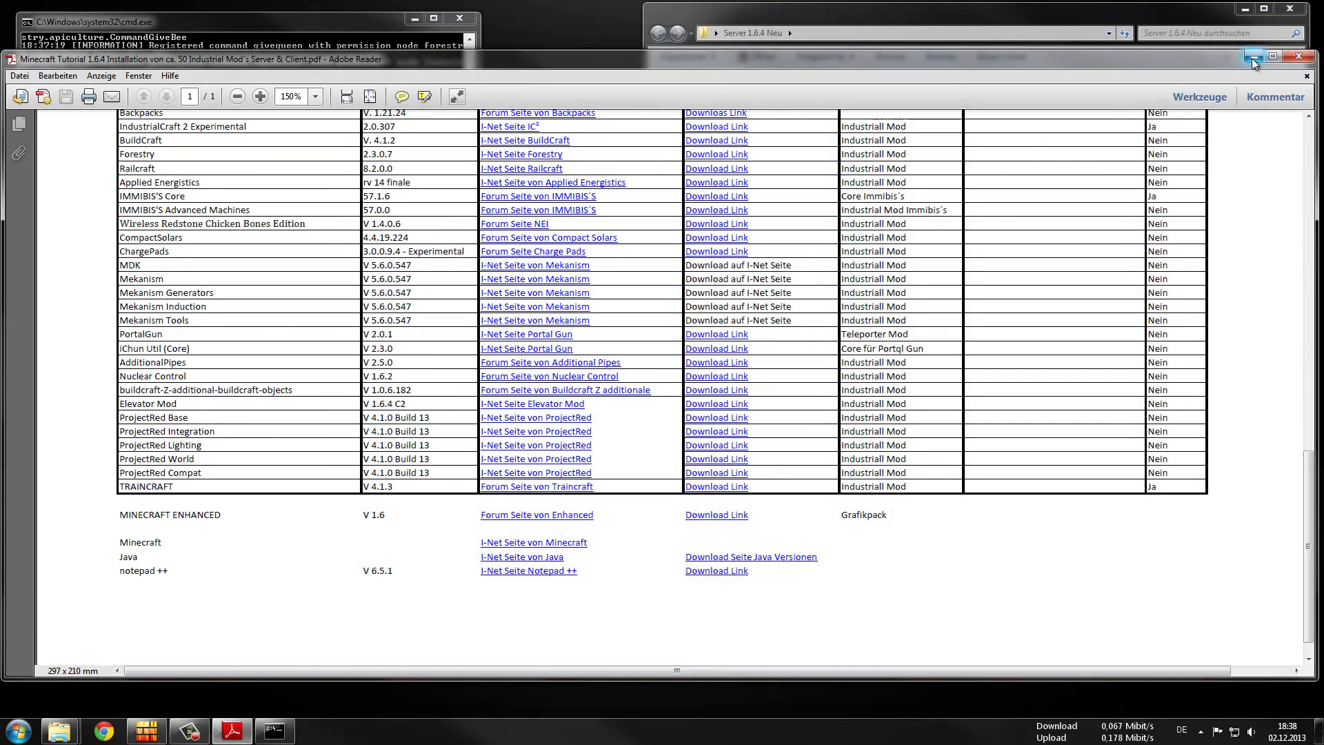
Return to the start of the PDF's mod list and show the Minecraft 1.6.4 Client Server folder in front of it
scroll(1239, 295, up, 2)
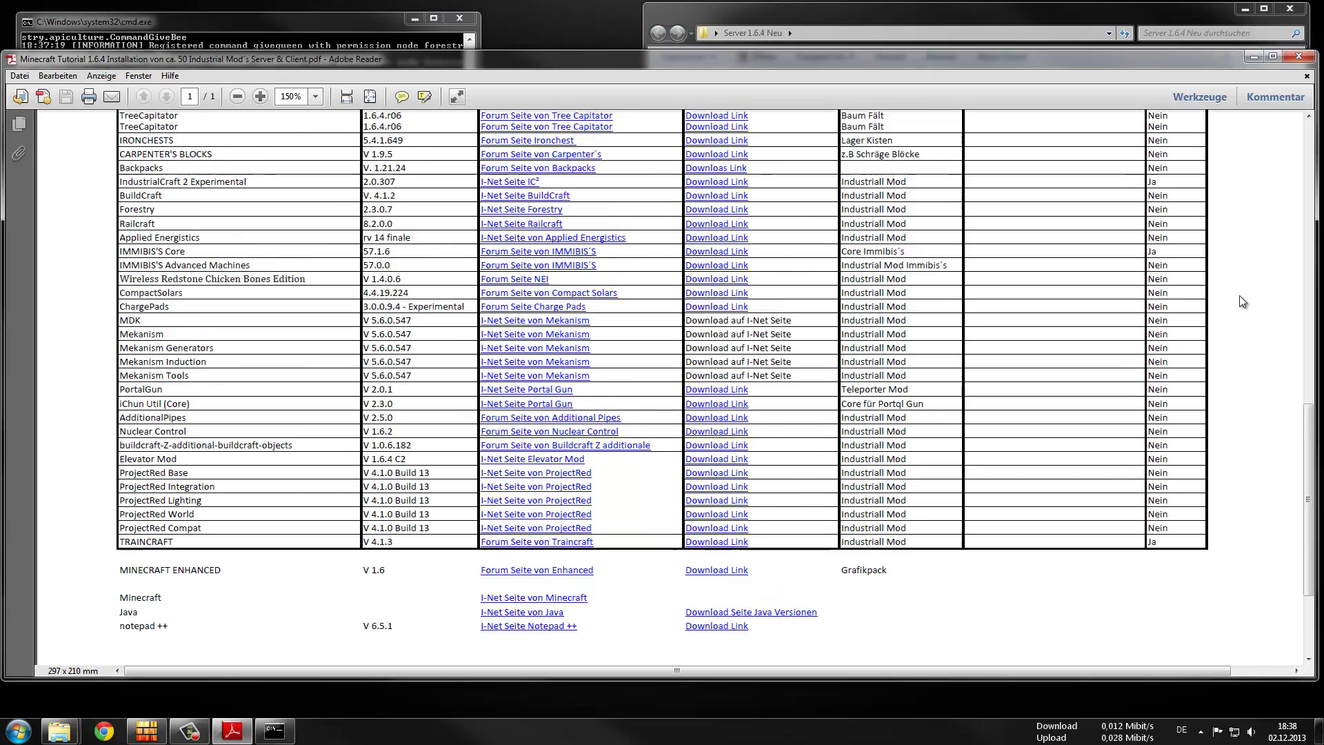
scroll(1239, 296, up, 8)
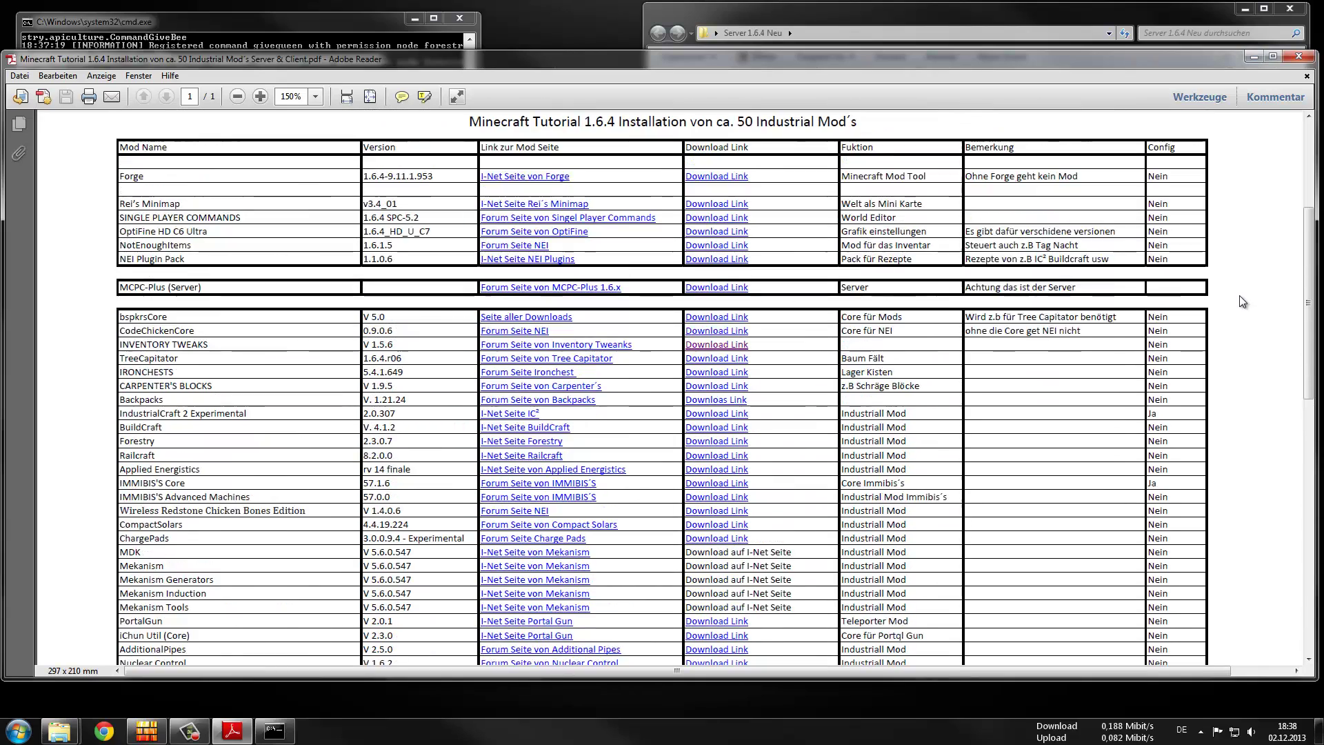
scroll(1240, 295, up, 2)
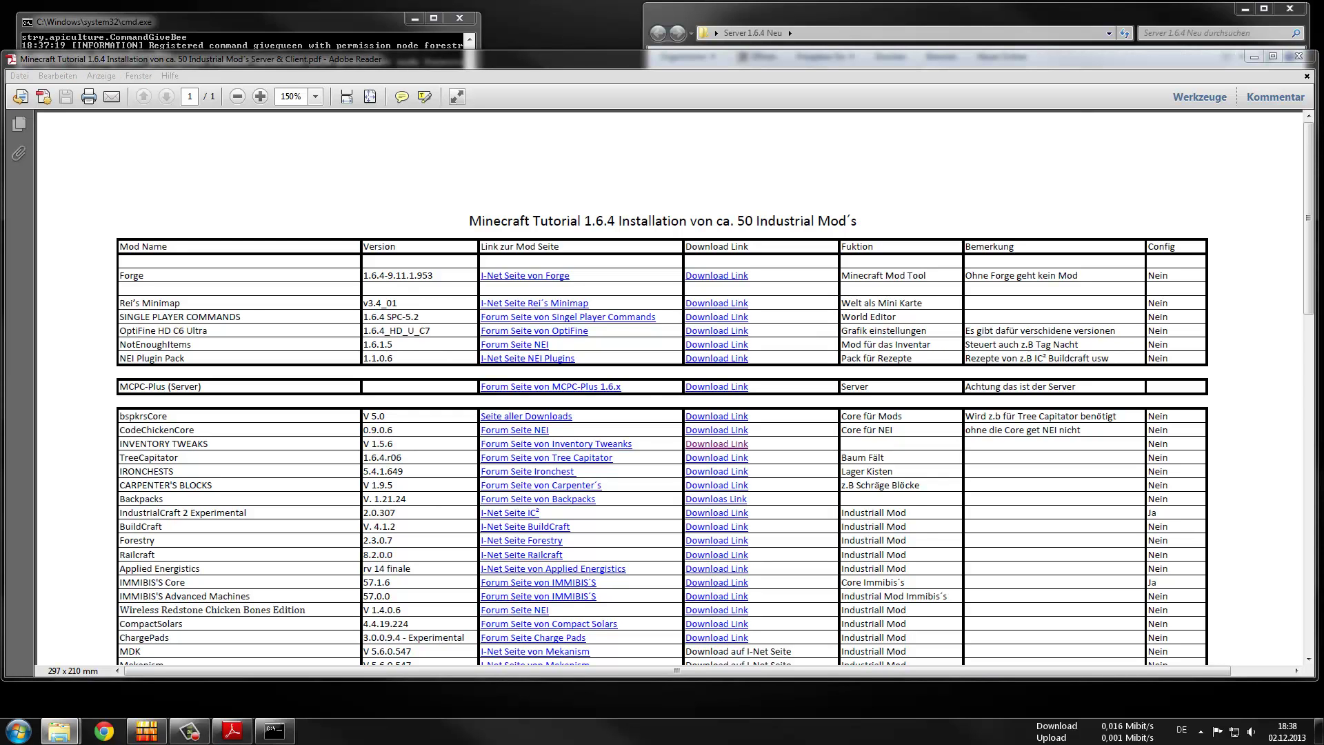
drag(467, 193, 723, 433)
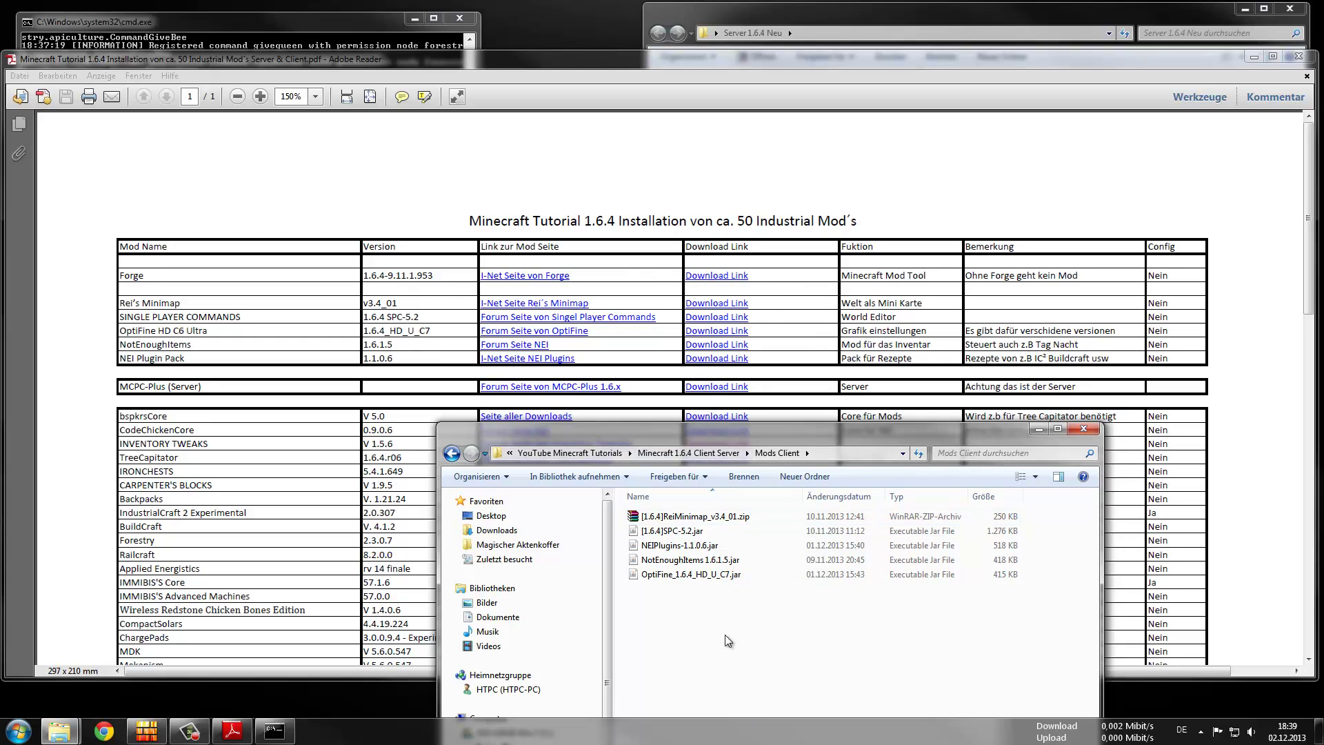
key(alt+Left)
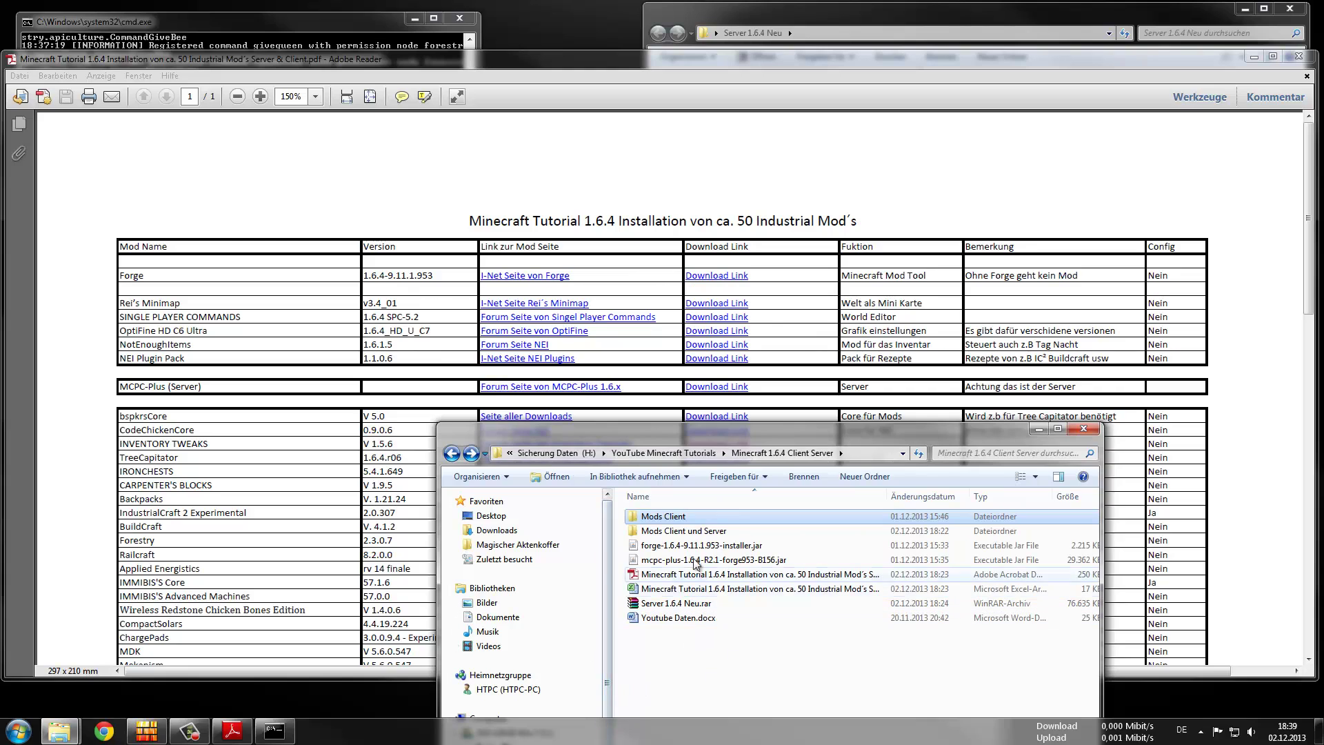
Open the Forge download link from the PDF, and close its adf.ly page and the browser
click(717, 276)
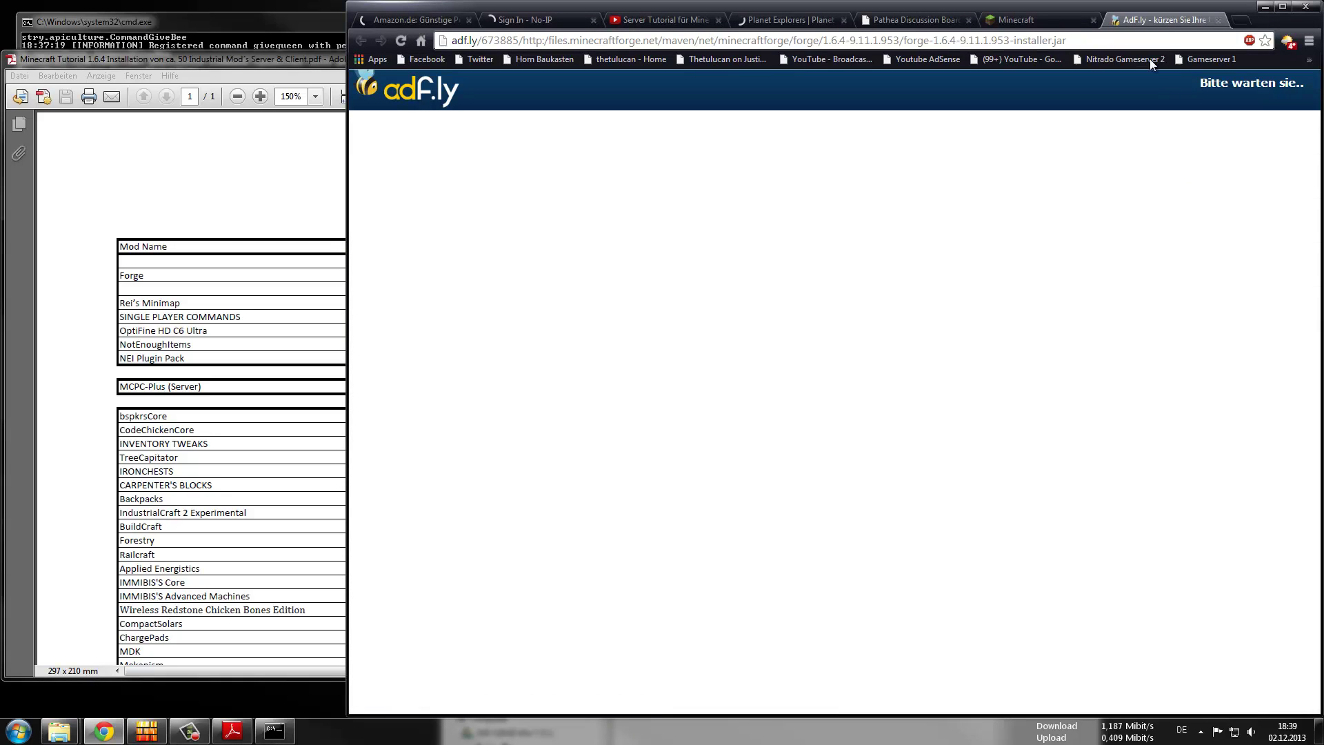
click(1219, 20)
click(785, 193)
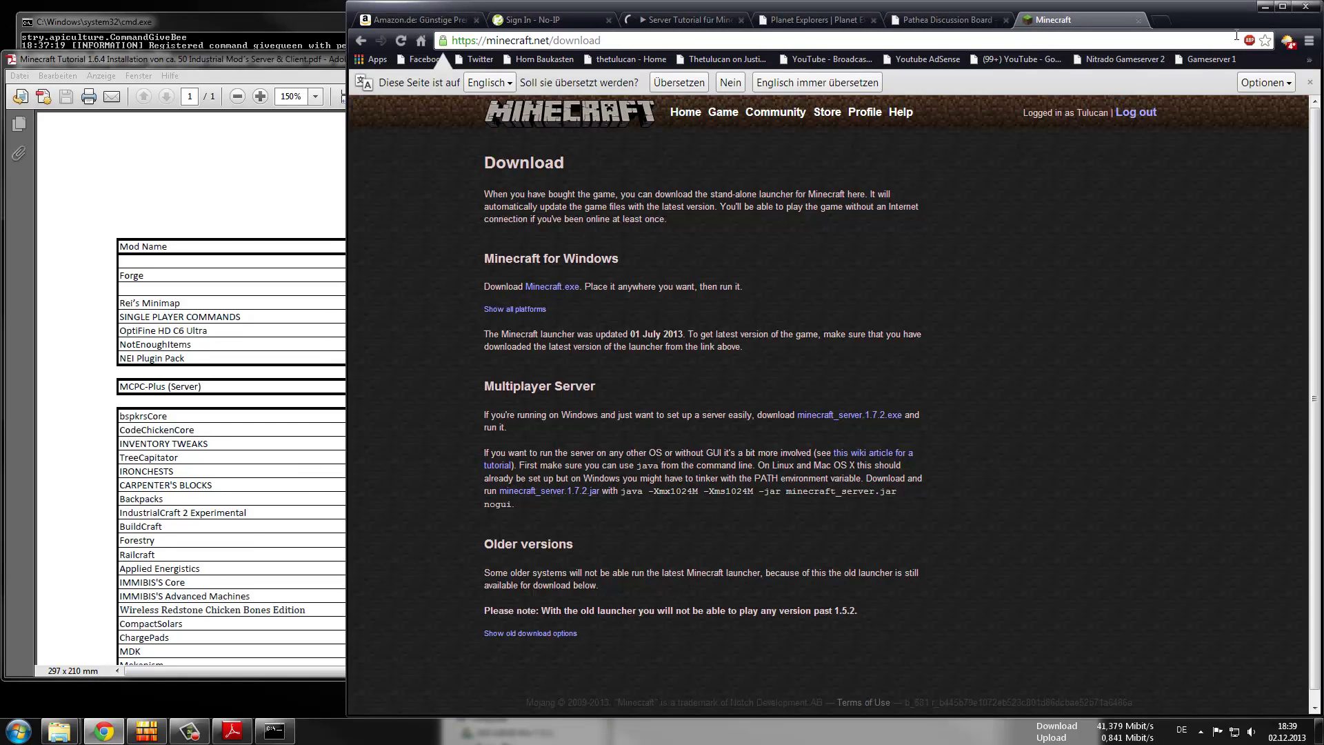
click(1306, 6)
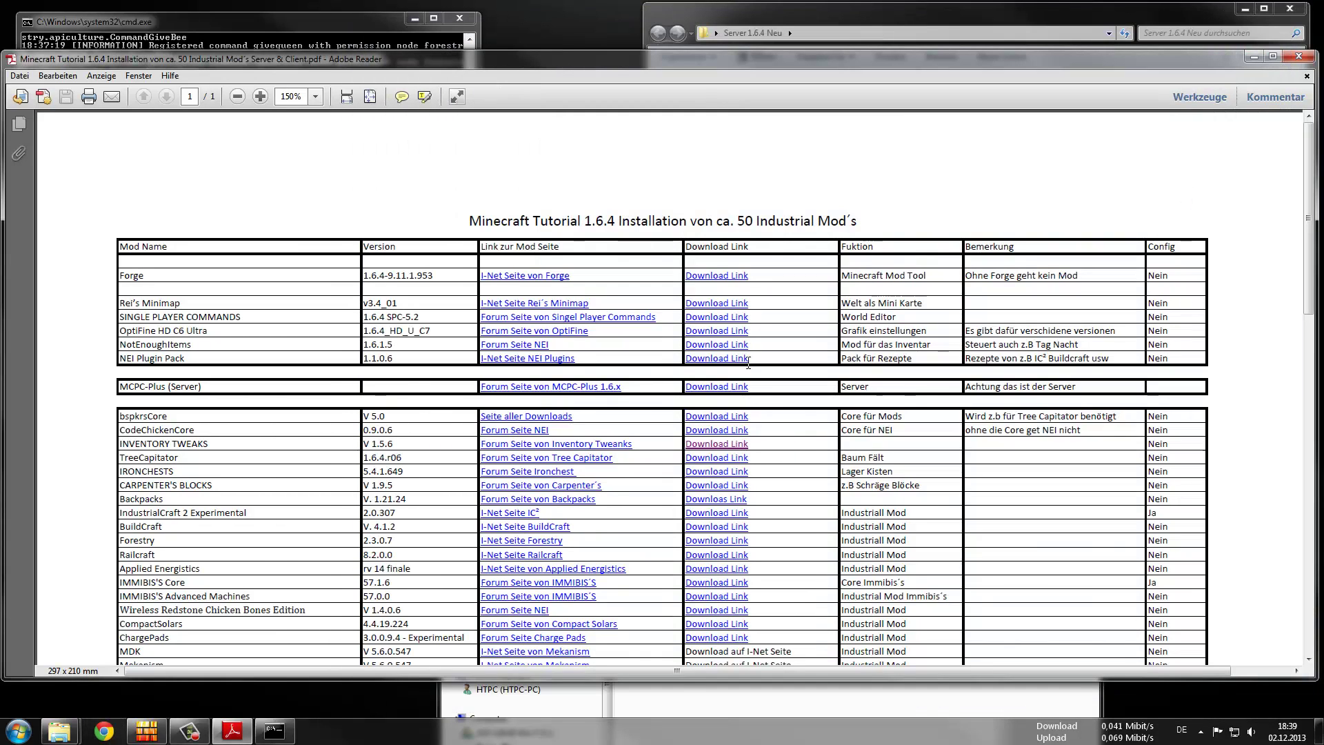
Move the Minecraft 1.6.4 Client Server folder window up and browse to the Download folder on Sicherung Daten (H:)
click(755, 701)
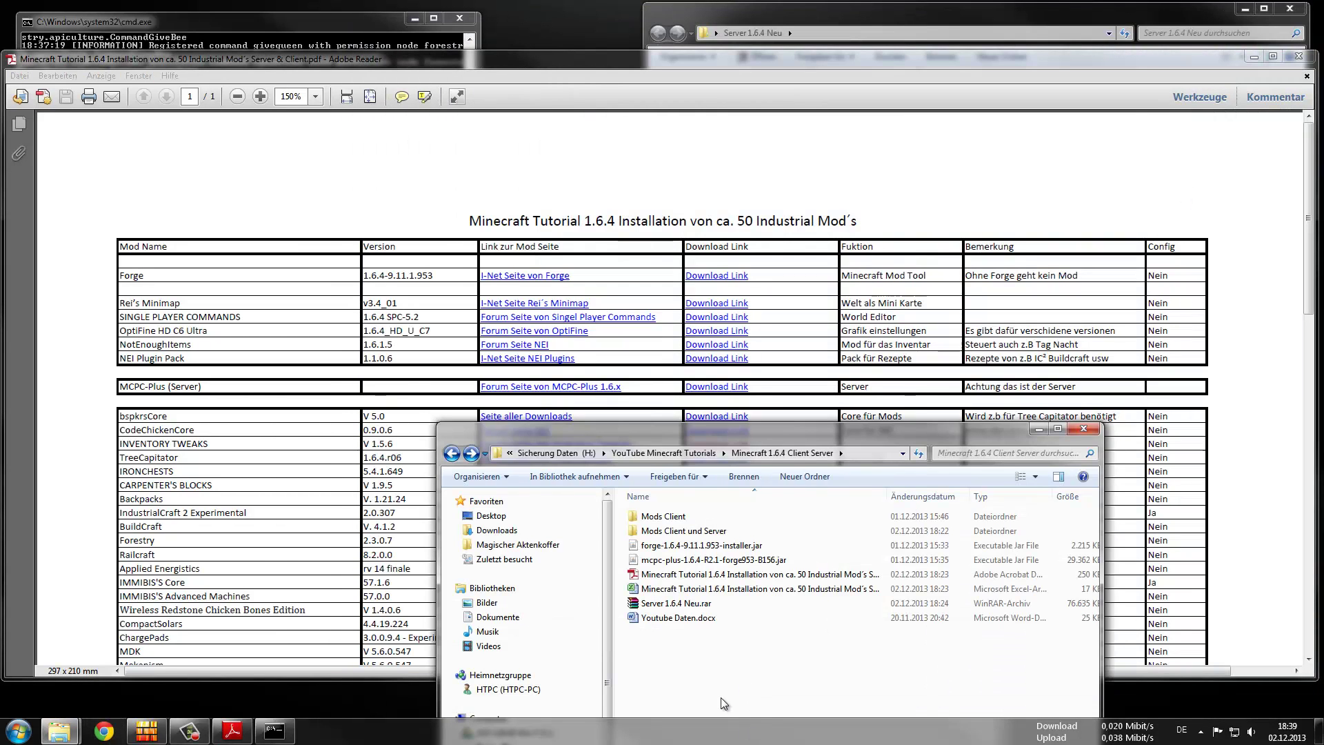
key(BackSpace)
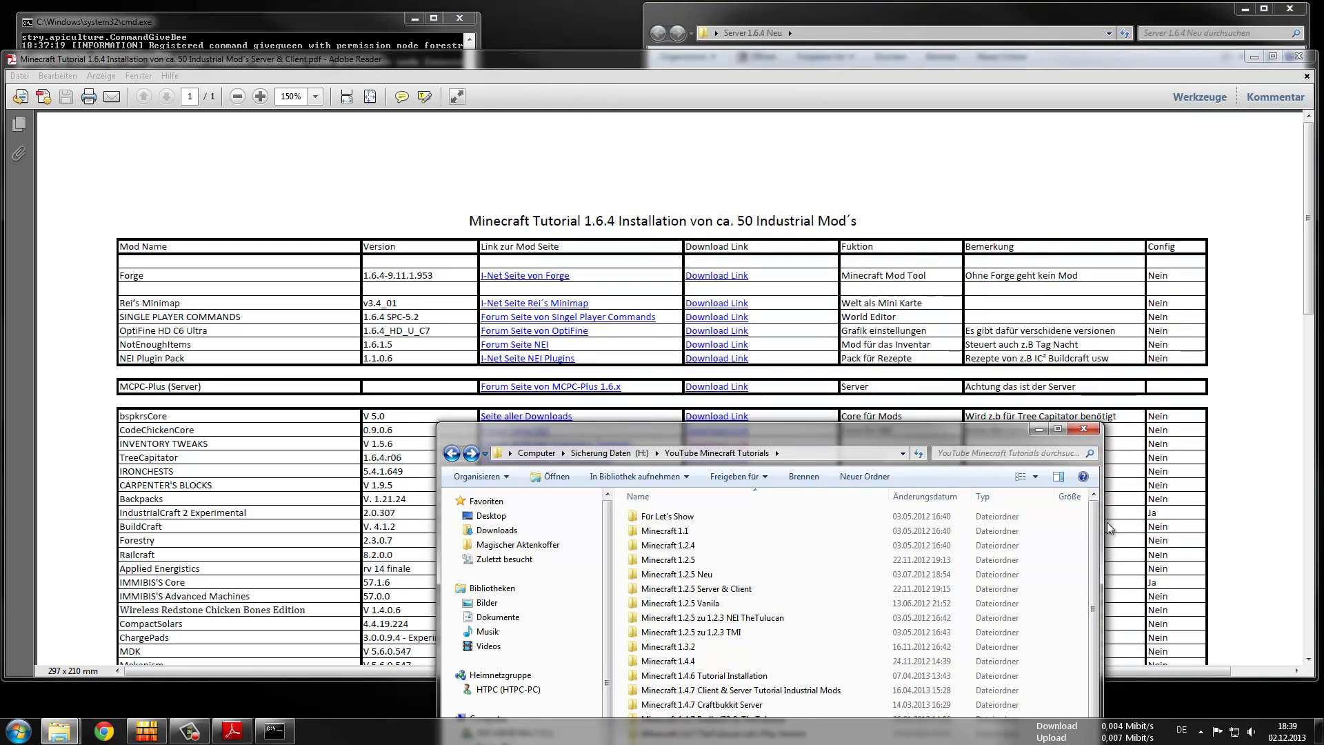
drag(1003, 433, 987, 97)
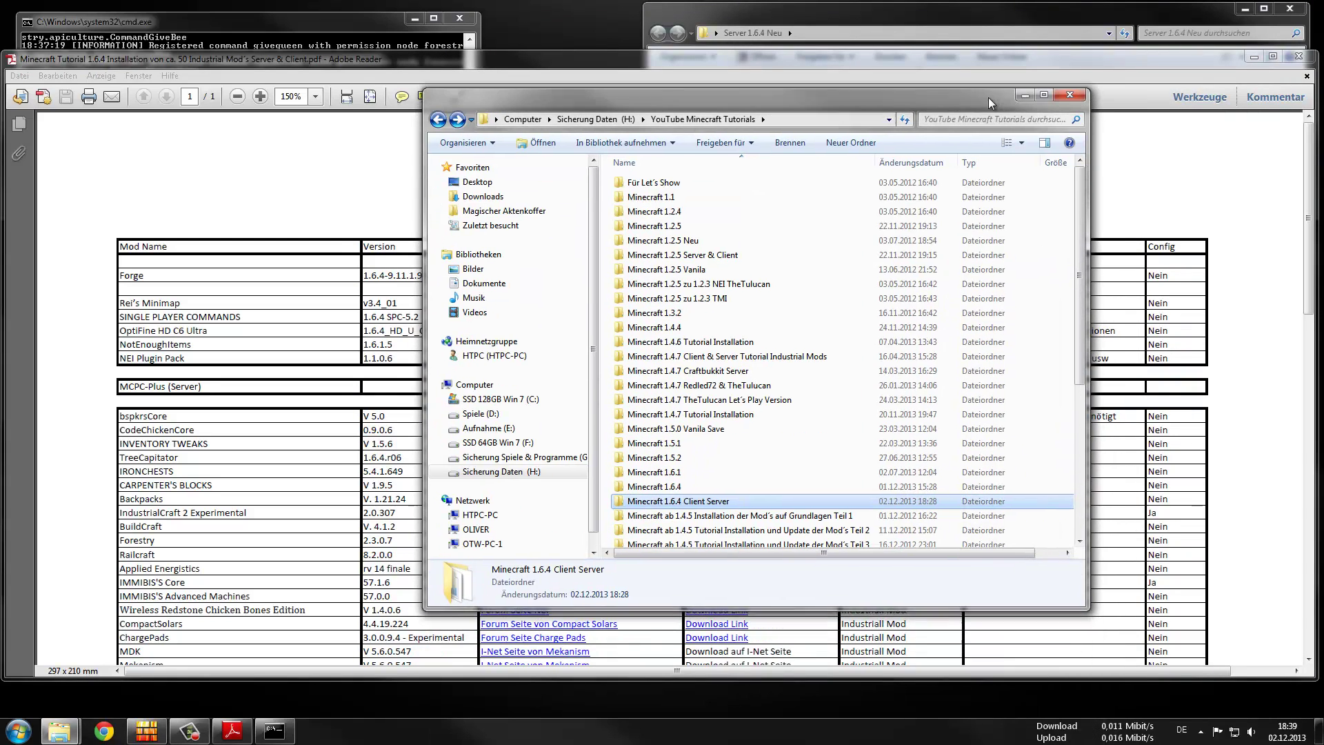
double_click(712, 502)
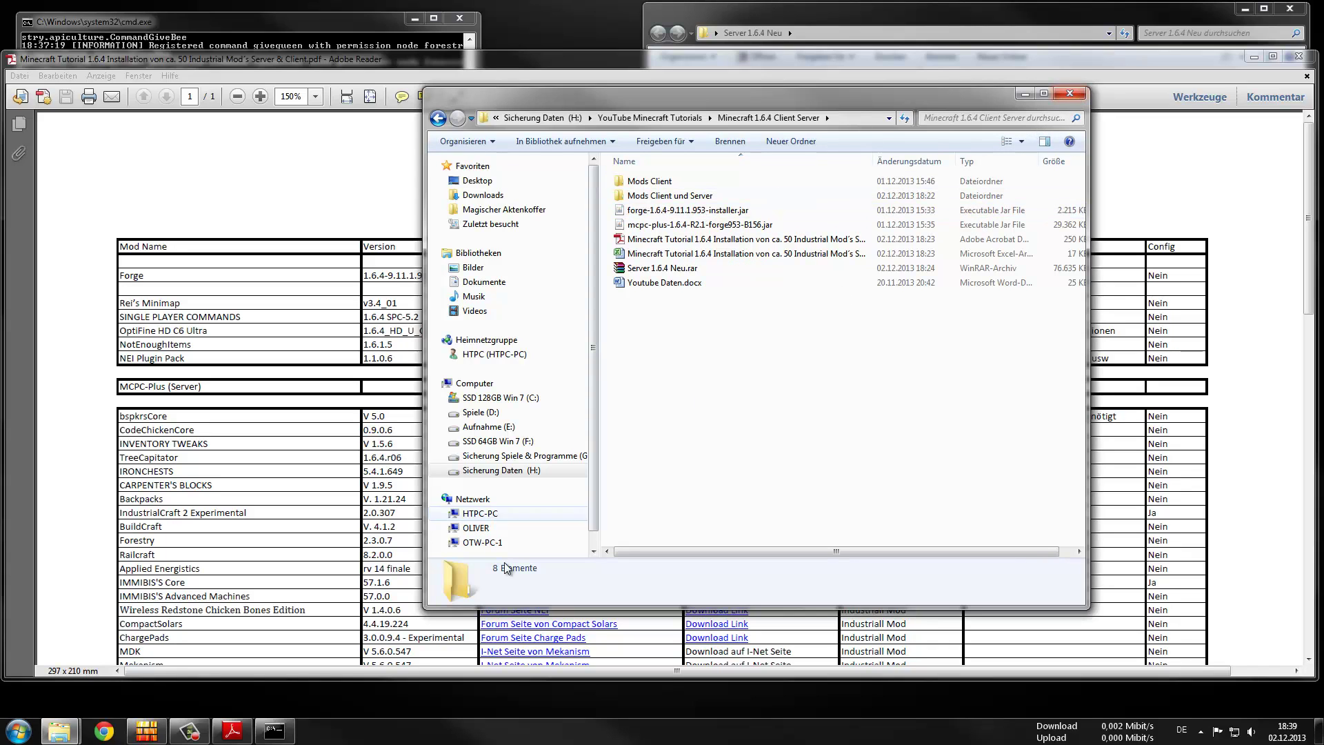
click(500, 470)
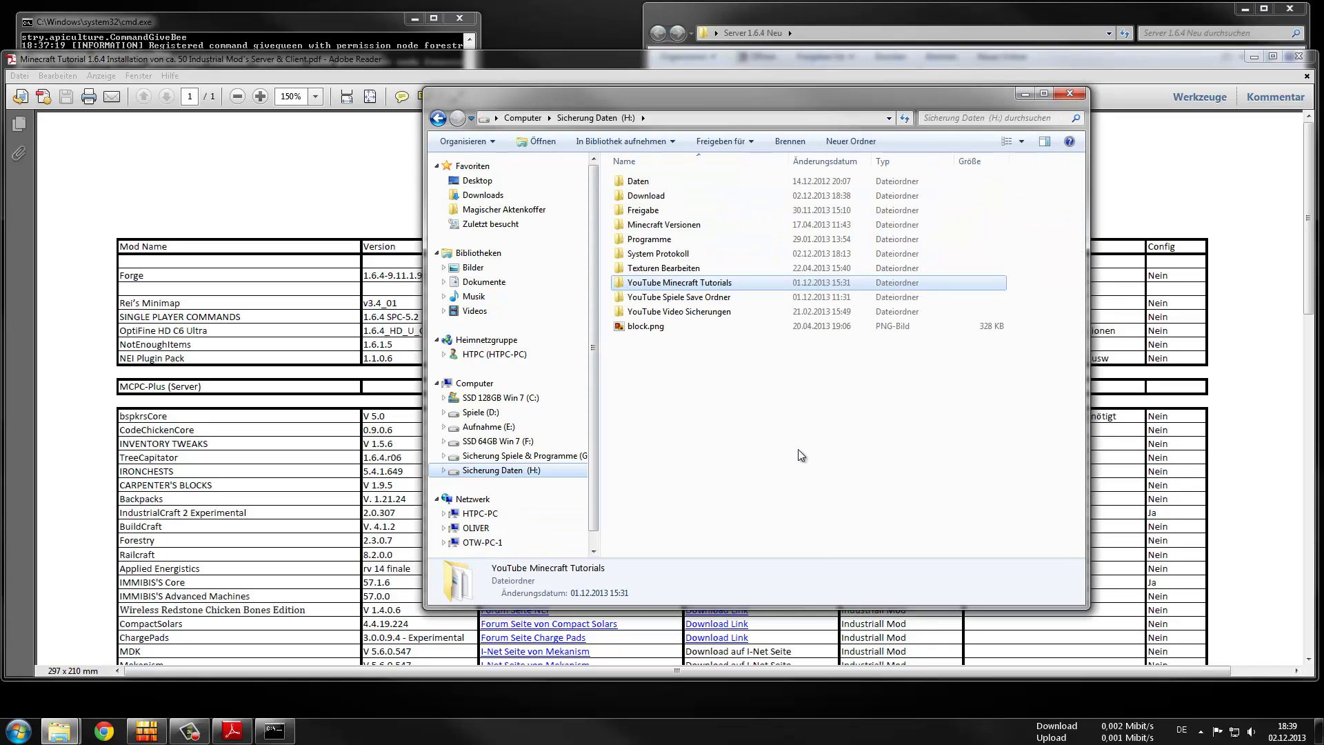
double_click(661, 193)
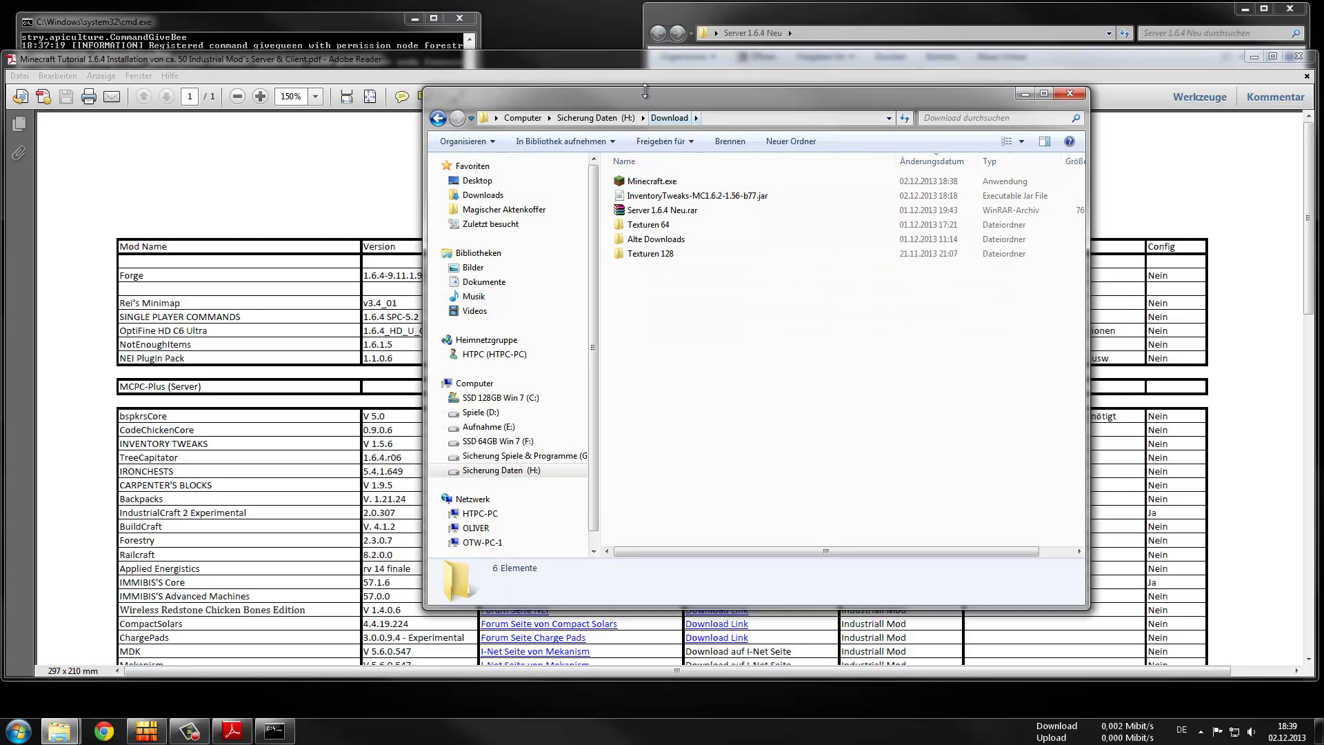
Minimize the PDF, copy Minecraft.exe from the Download folder to the desktop, and close that folder window
click(1254, 57)
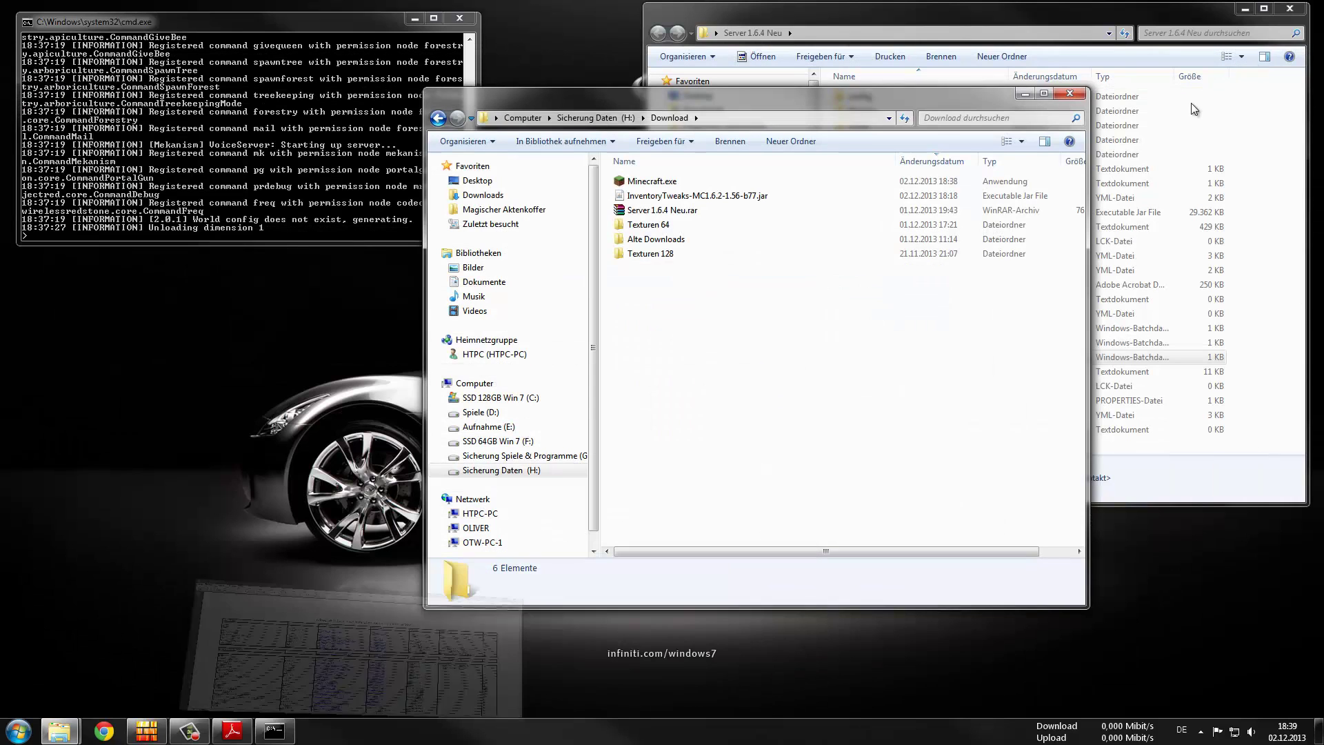
click(644, 182)
drag(226, 413, 226, 412)
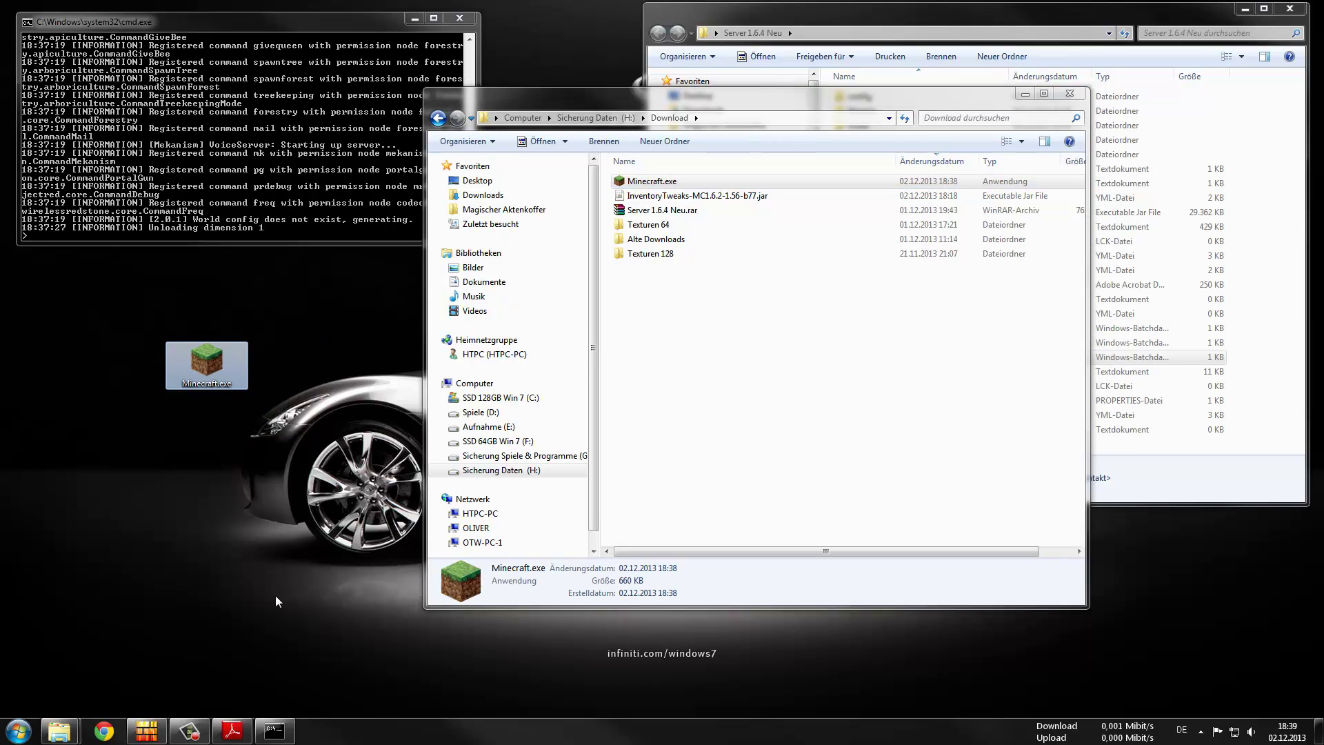
click(1076, 99)
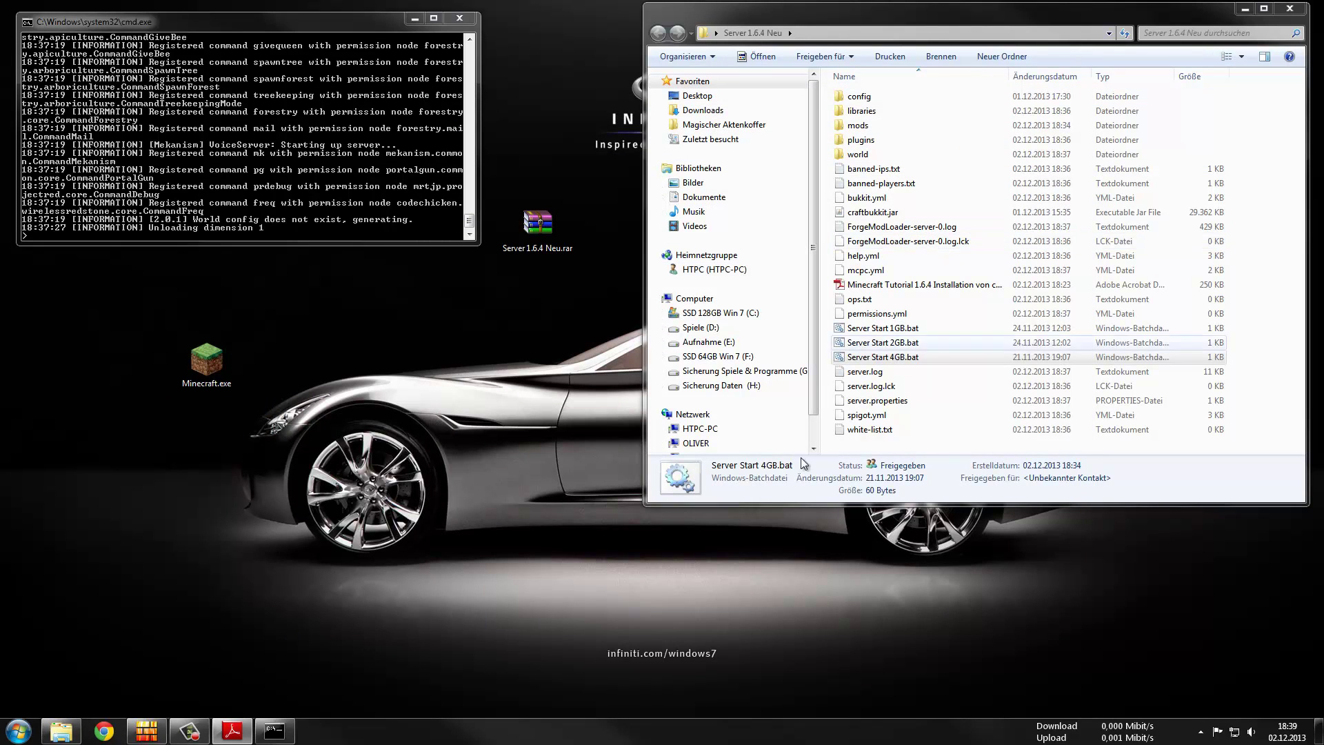
Browse on drive C: through Benutzer and the user's profile folder to AppData\Roaming, and briefly check the Start menu
click(746, 315)
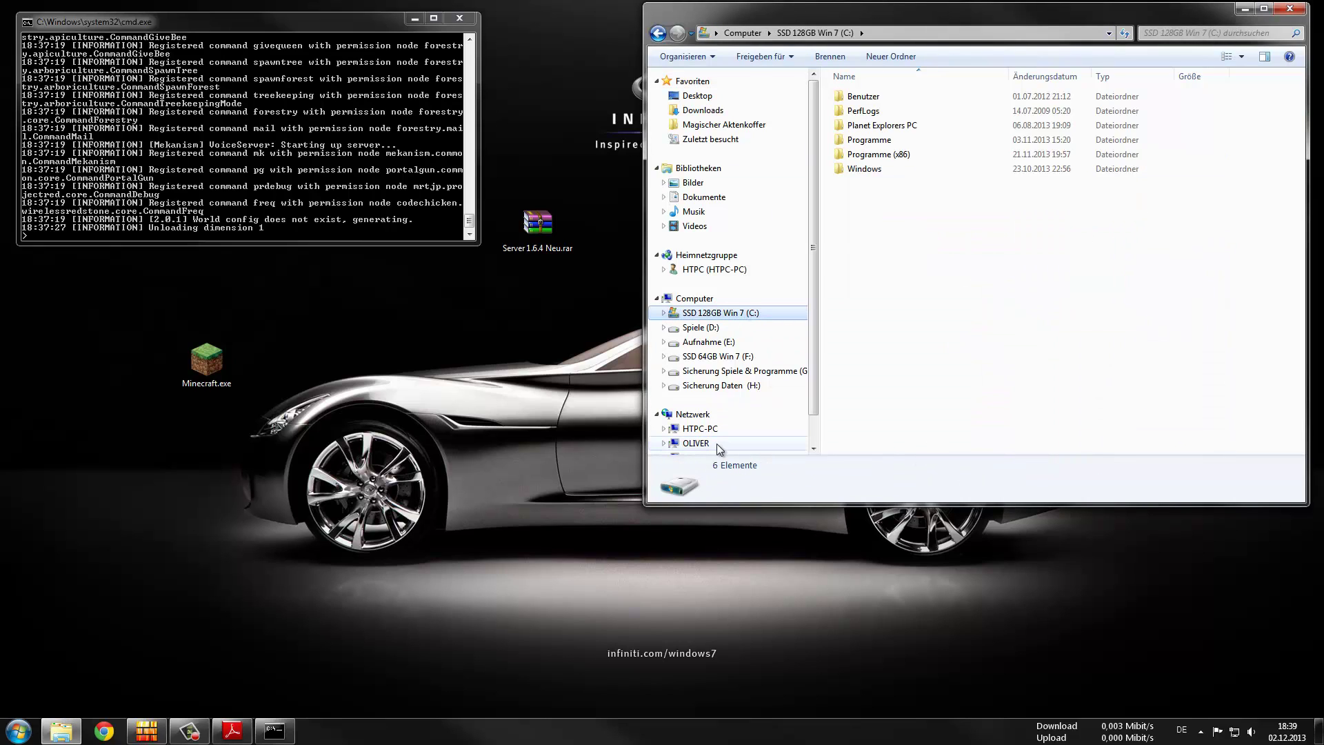
double_click(862, 96)
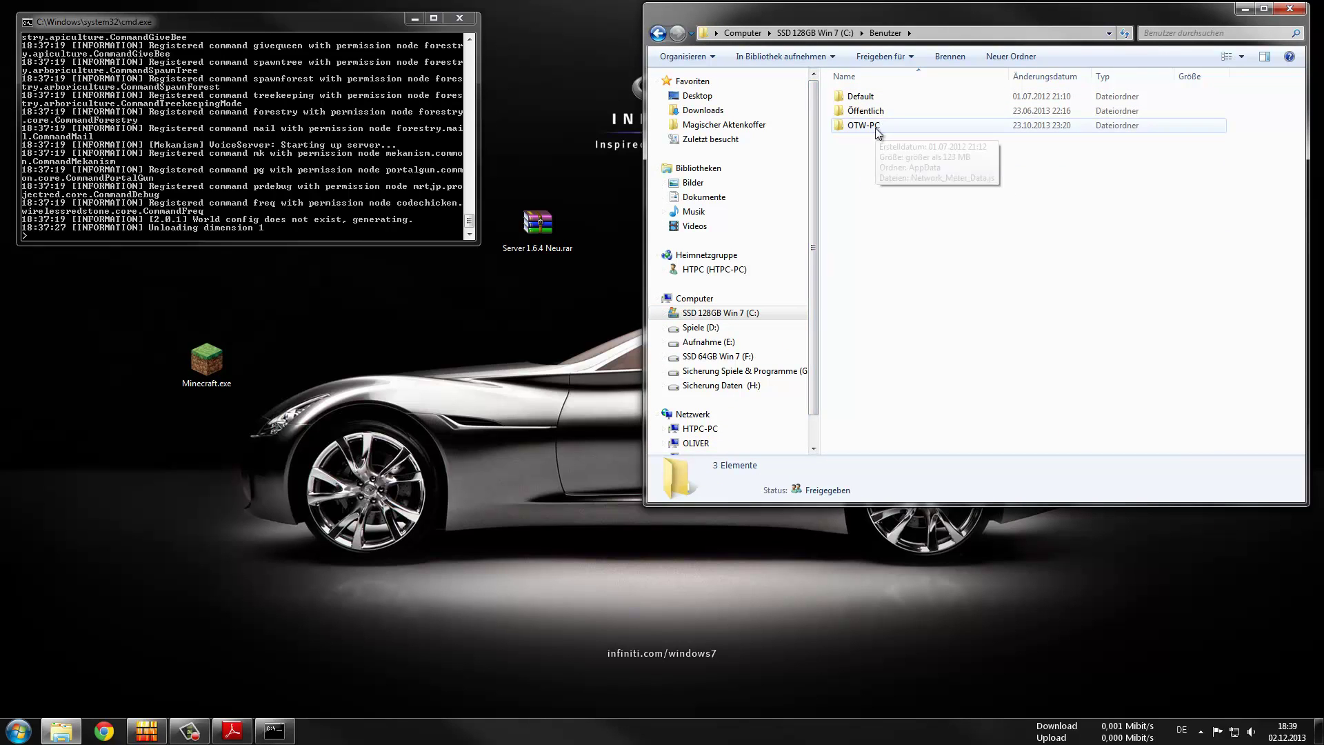
double_click(875, 127)
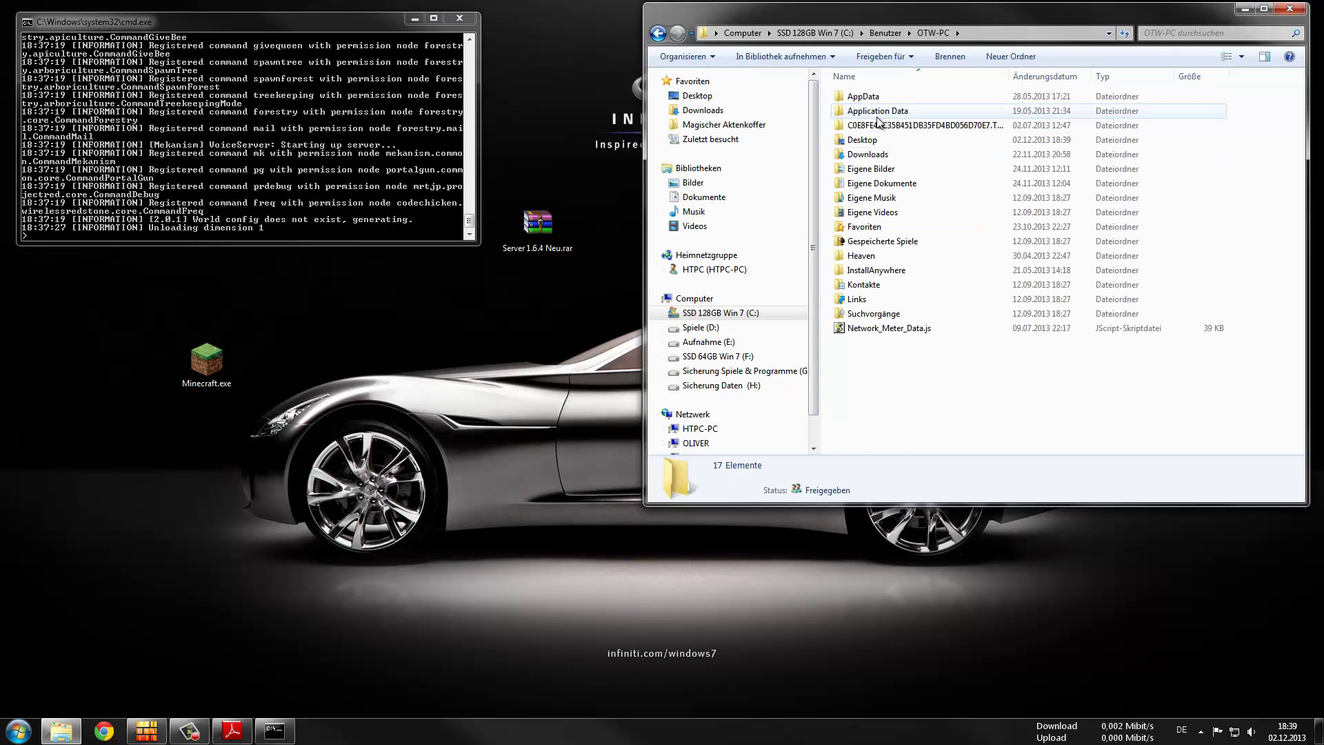
double_click(862, 96)
double_click(862, 127)
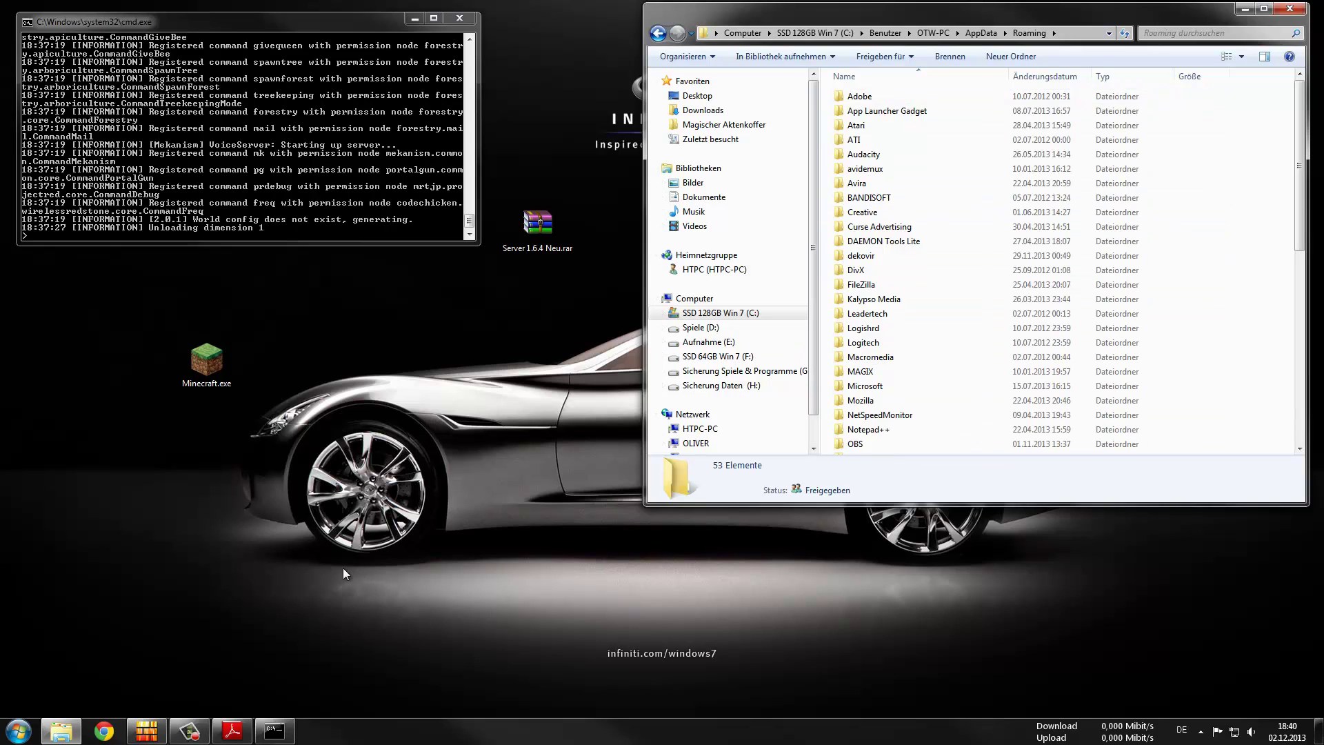
click(18, 730)
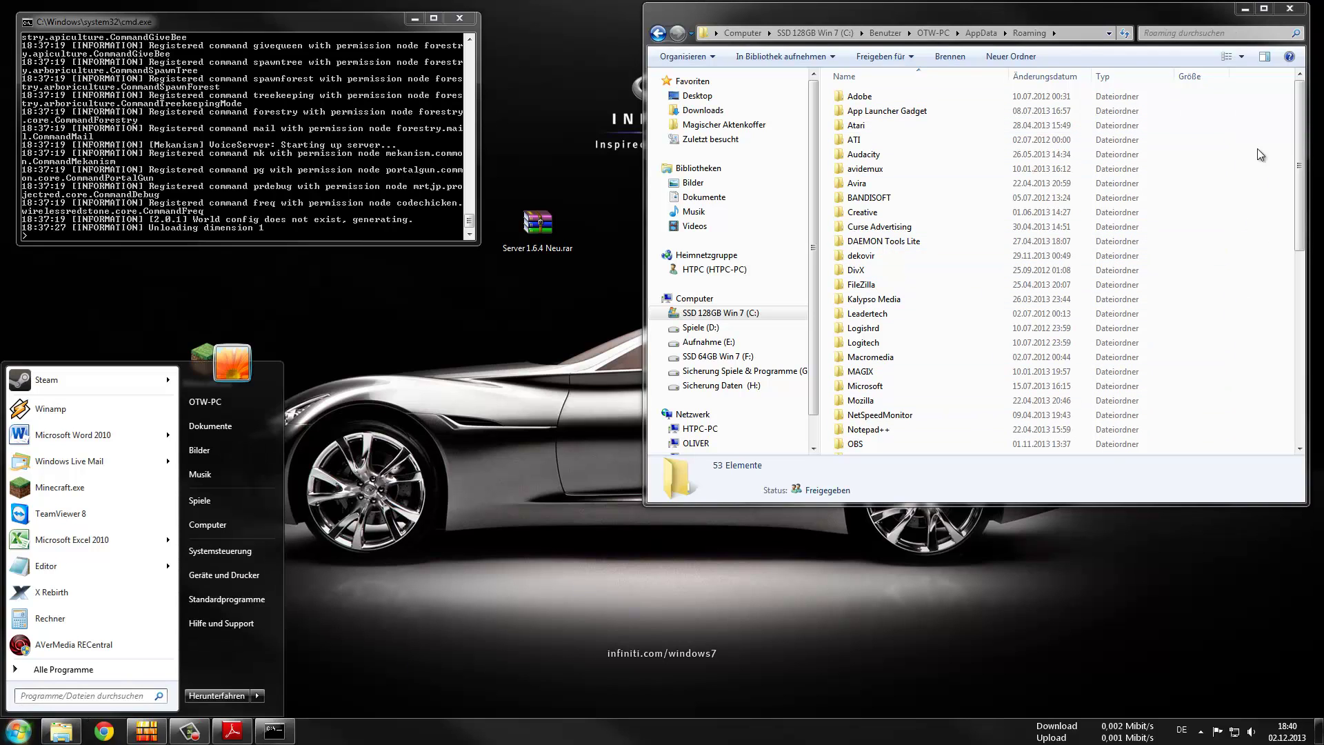
click(391, 494)
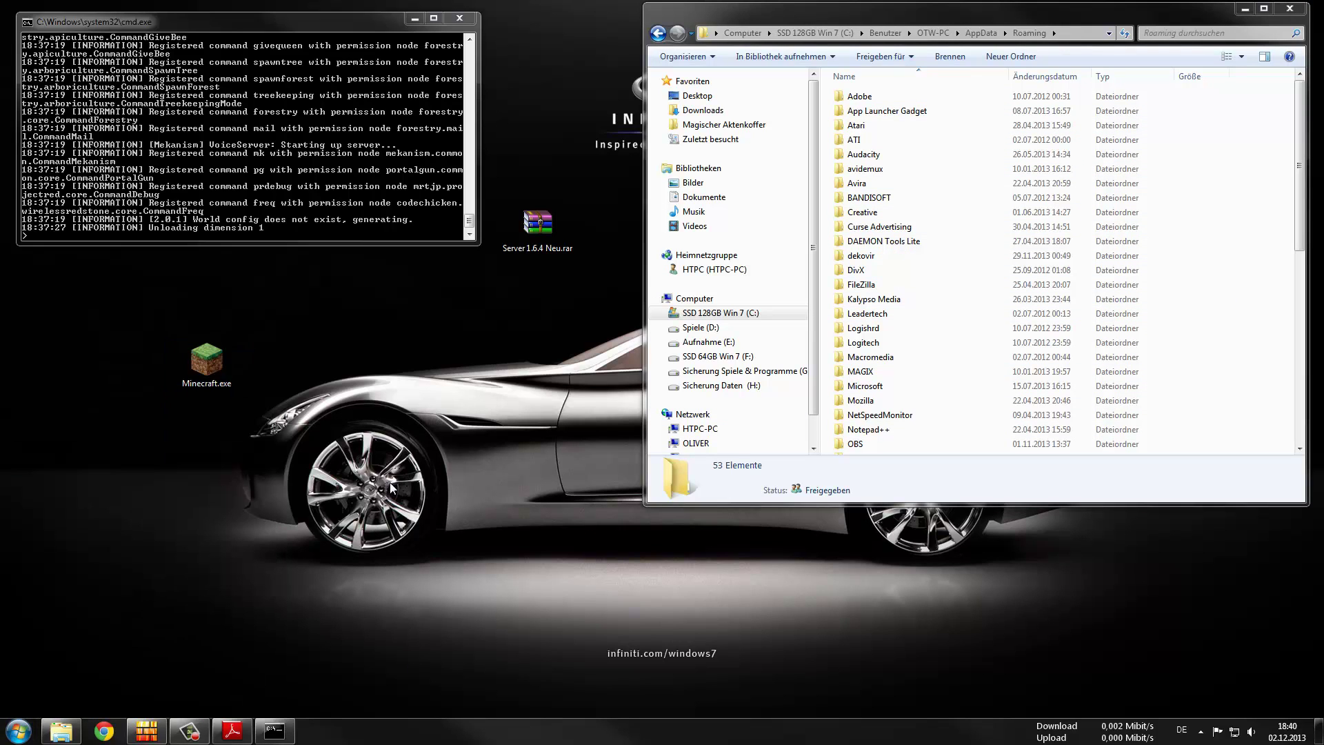
Run Minecraft.exe from the desktop and open the new .minecraft folder in AppData\Roaming
double_click(205, 381)
click(698, 374)
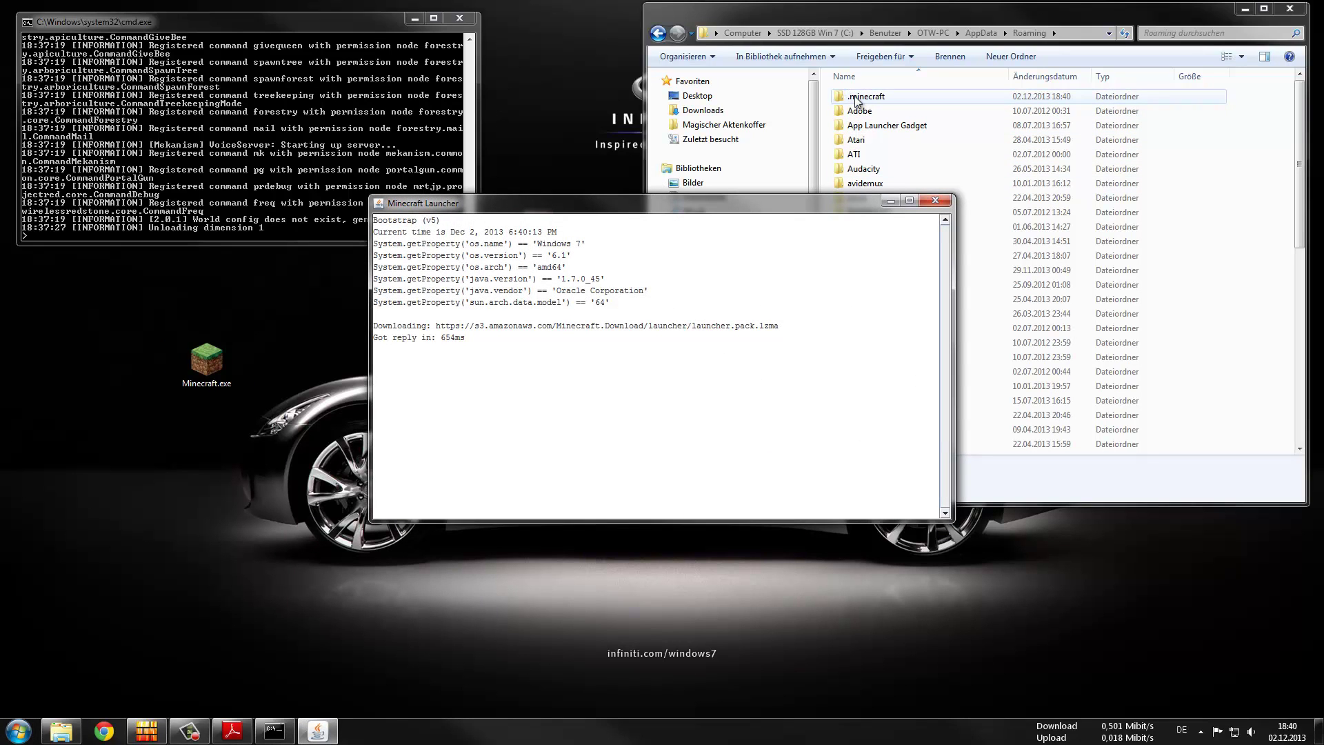
double_click(856, 100)
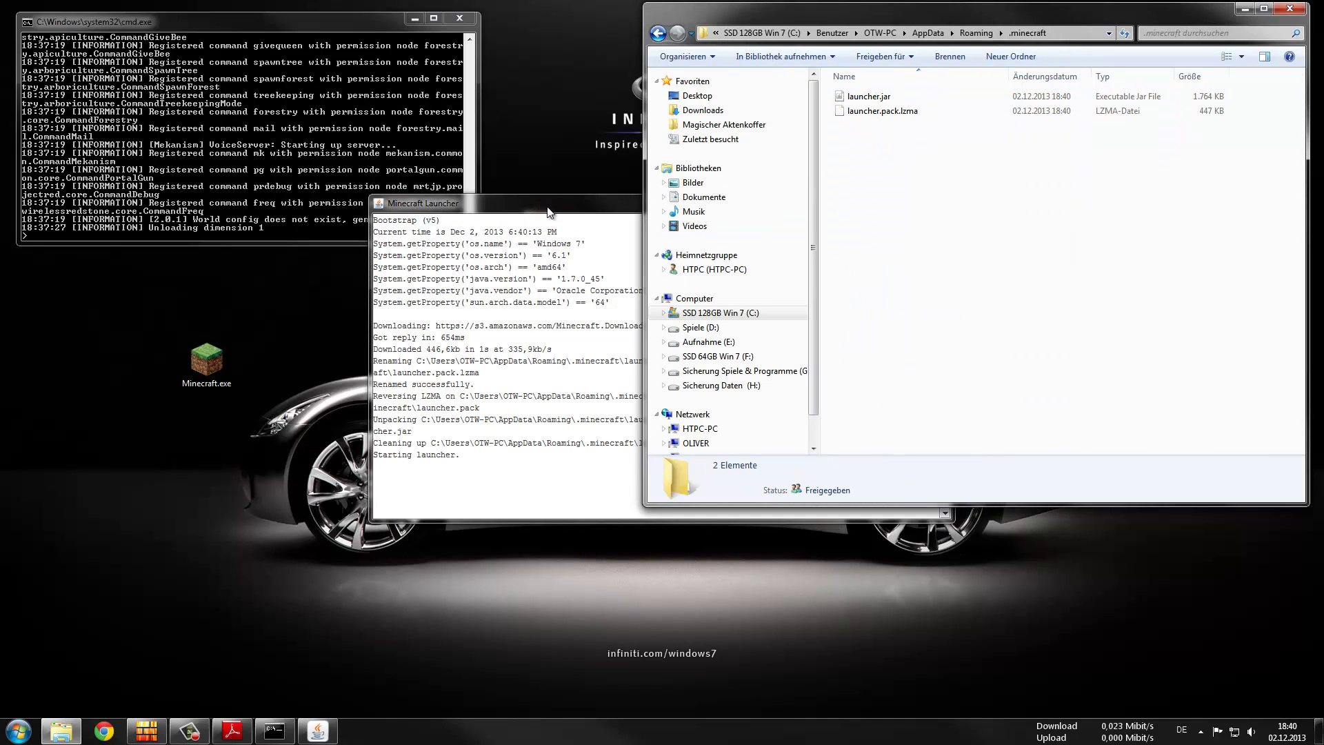
Move the launcher window clear of the folder window and log in with the account's username and password
drag(548, 212, 229, 202)
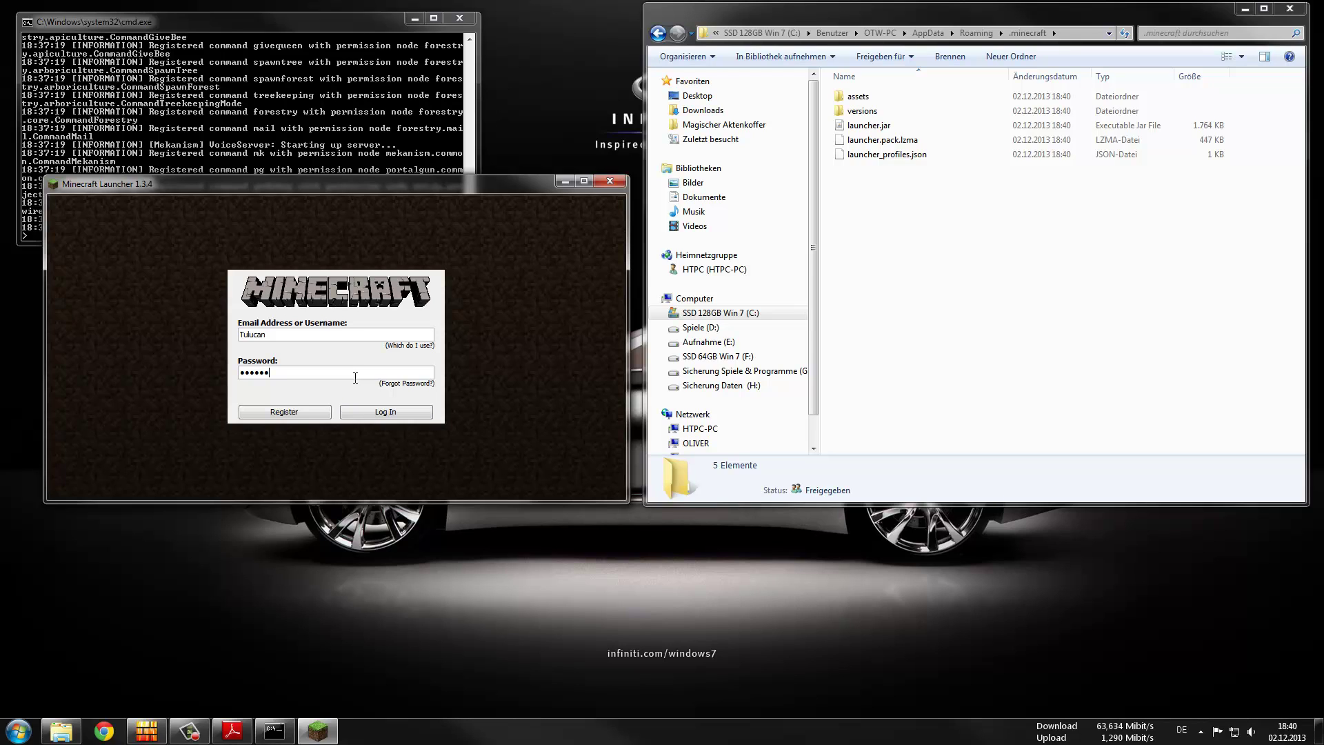
click(421, 415)
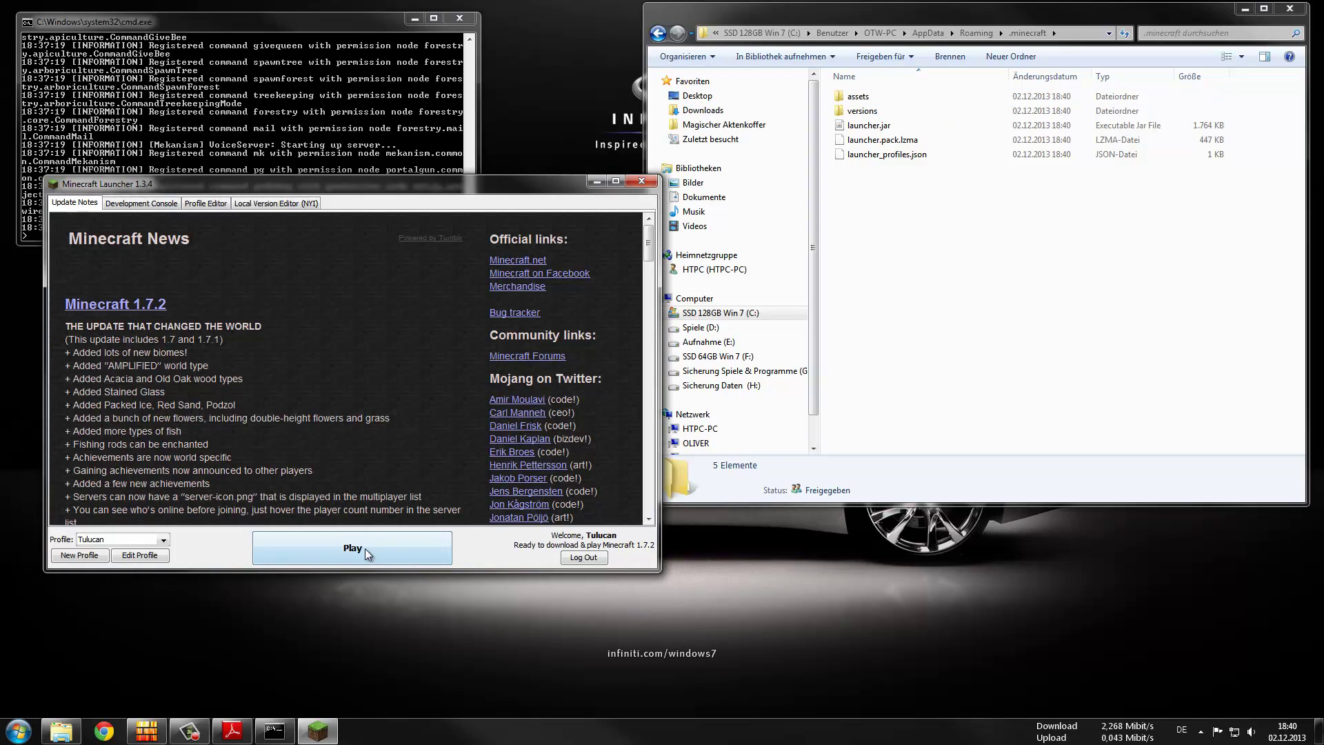
Edit the launcher profile to use JVM arguments -Xmx4G and version release 1.6.4, and save it
click(148, 555)
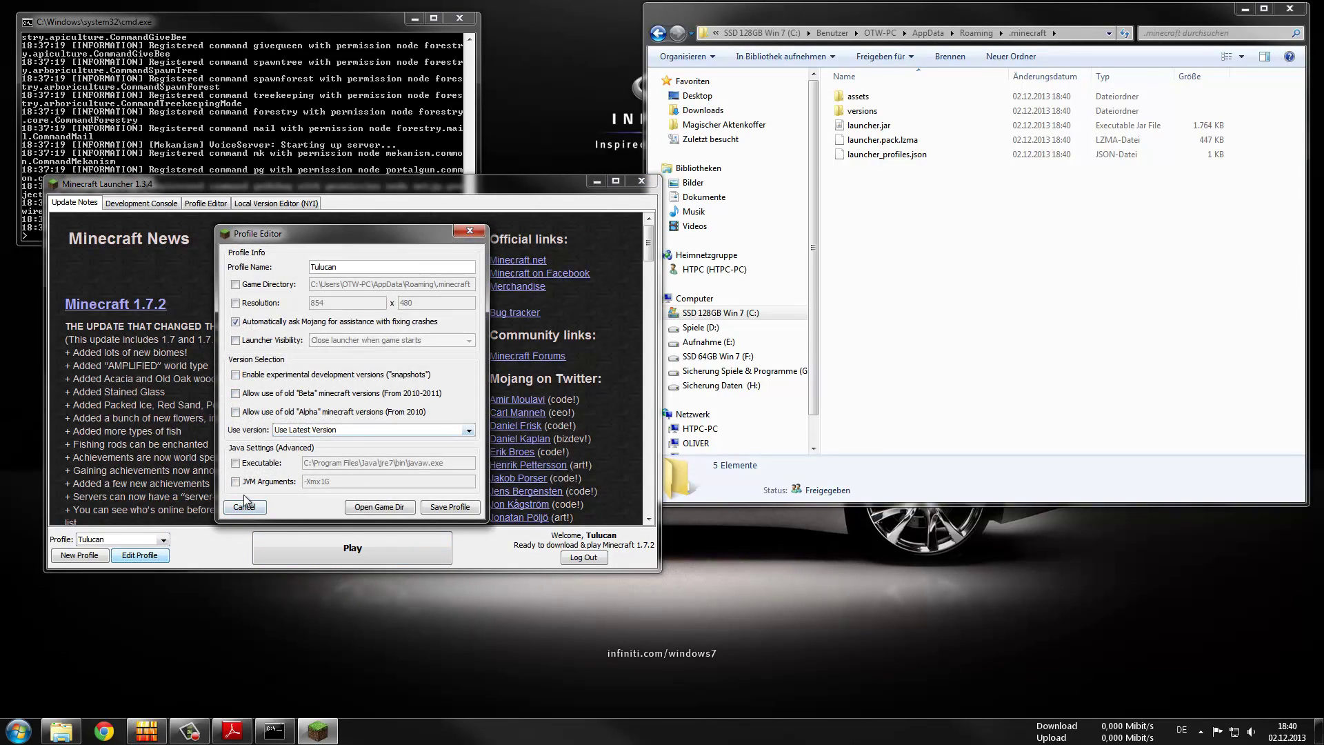
click(235, 482)
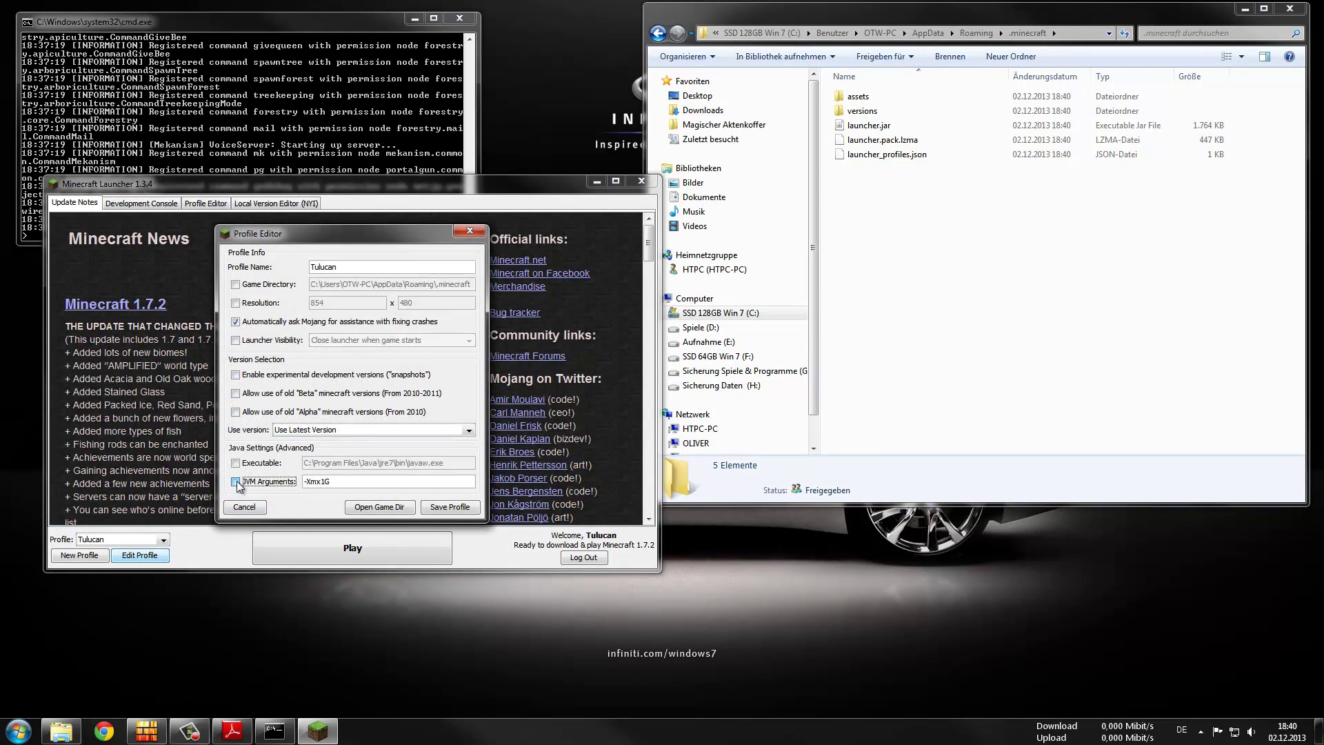
click(325, 481)
key(BackSpace)
text(4)
click(470, 429)
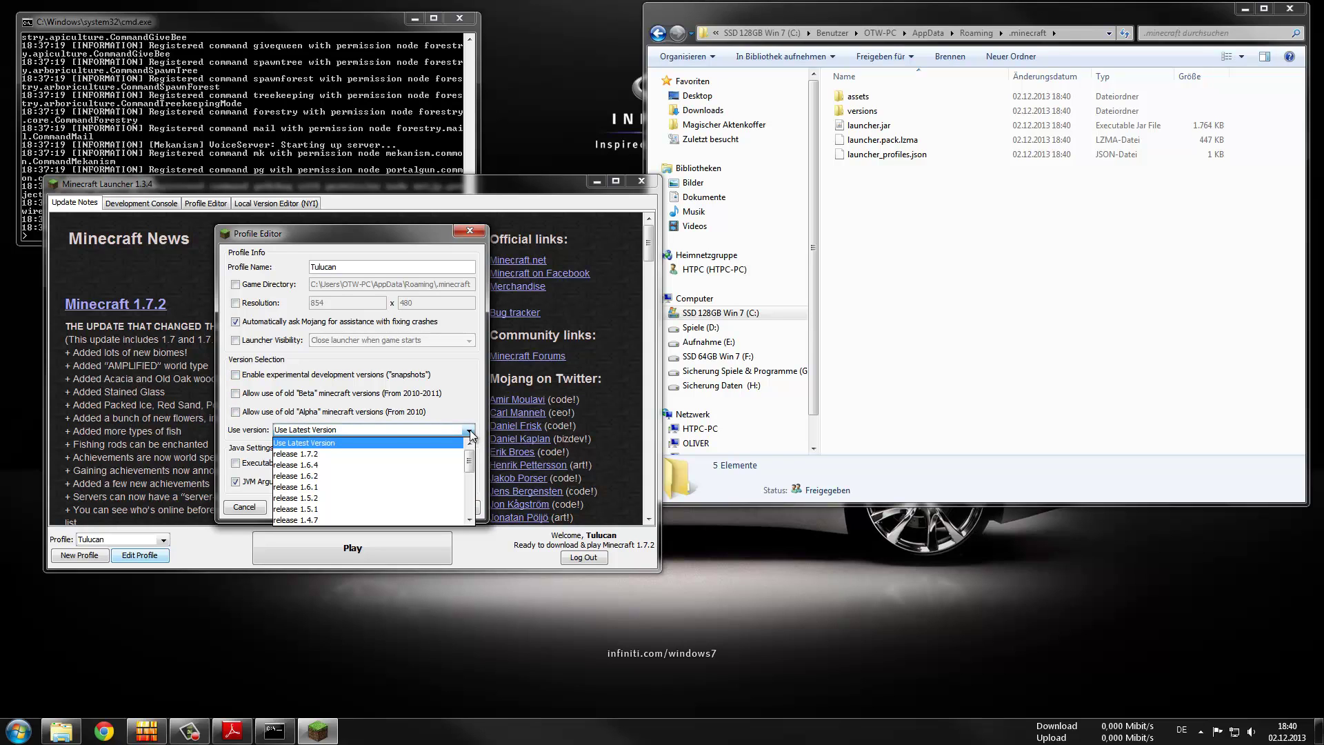
click(296, 465)
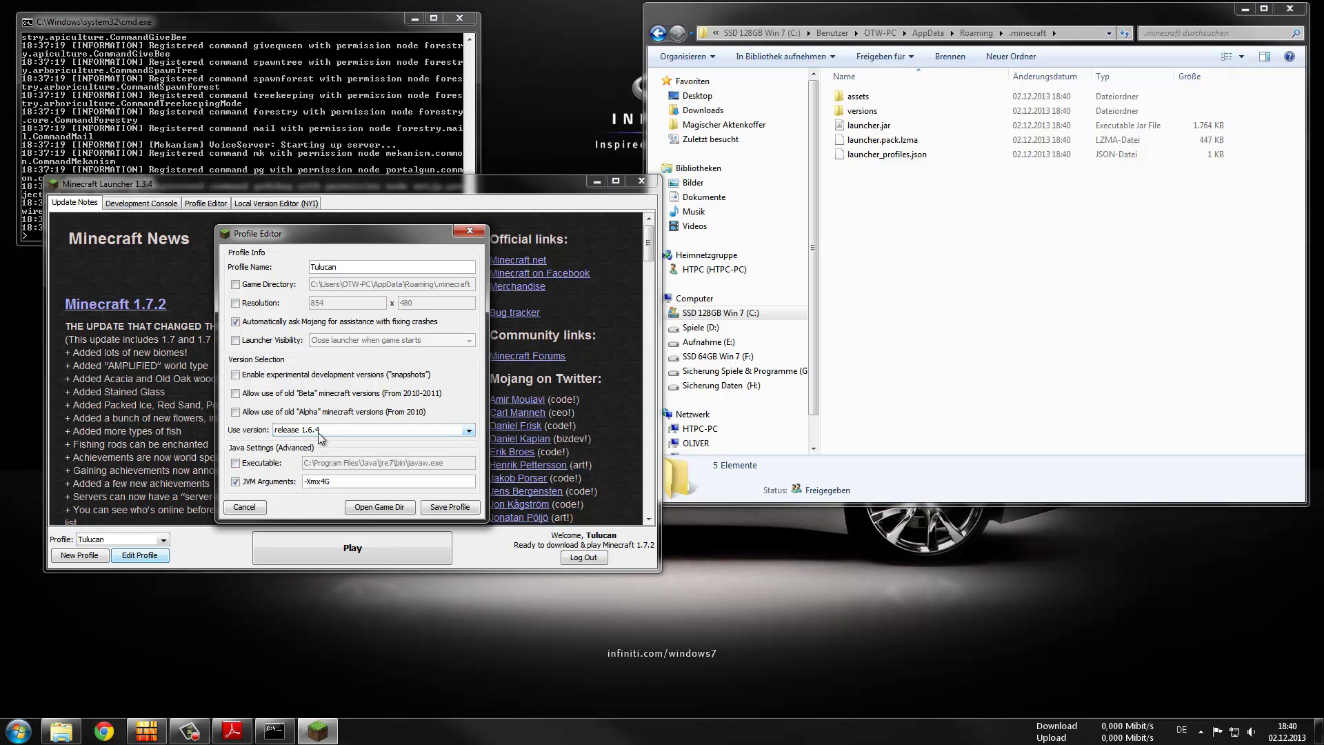
click(456, 511)
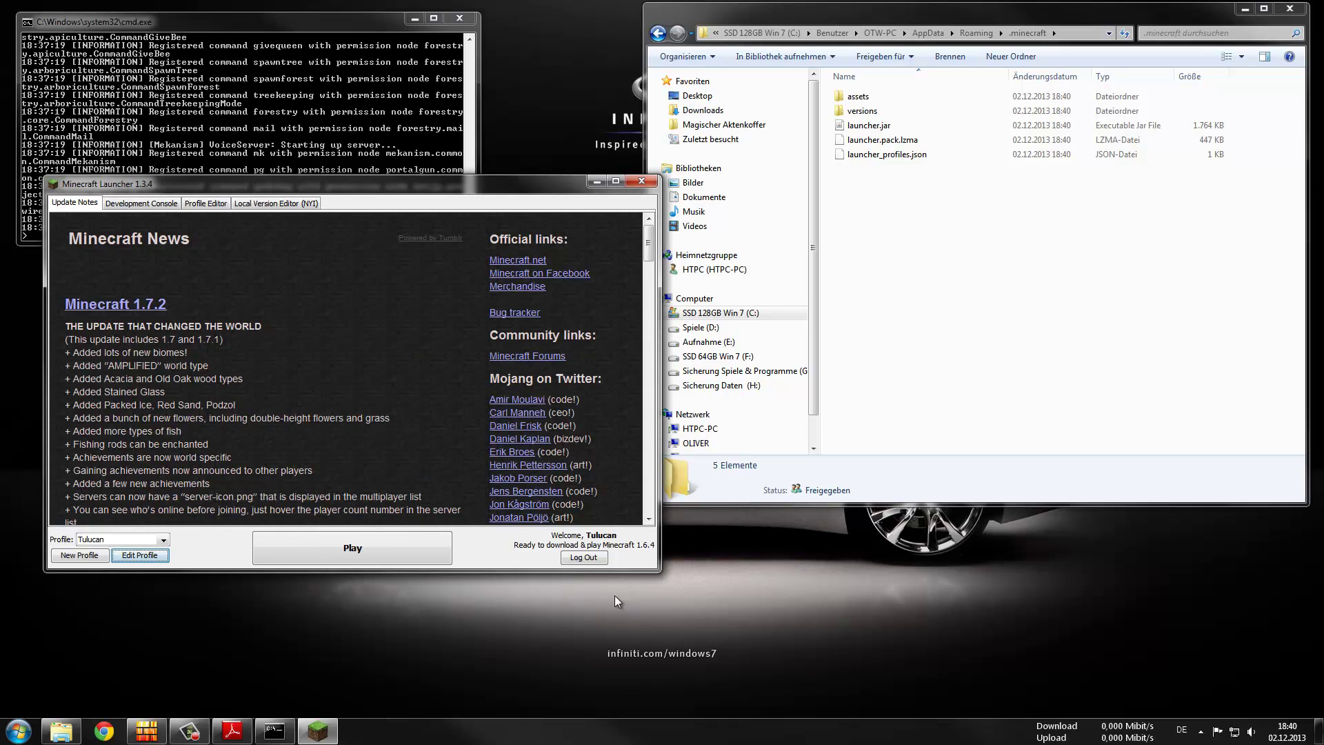
Start Minecraft 1.6.4 once to its main menu, minimize the server console, and quit the game
click(384, 548)
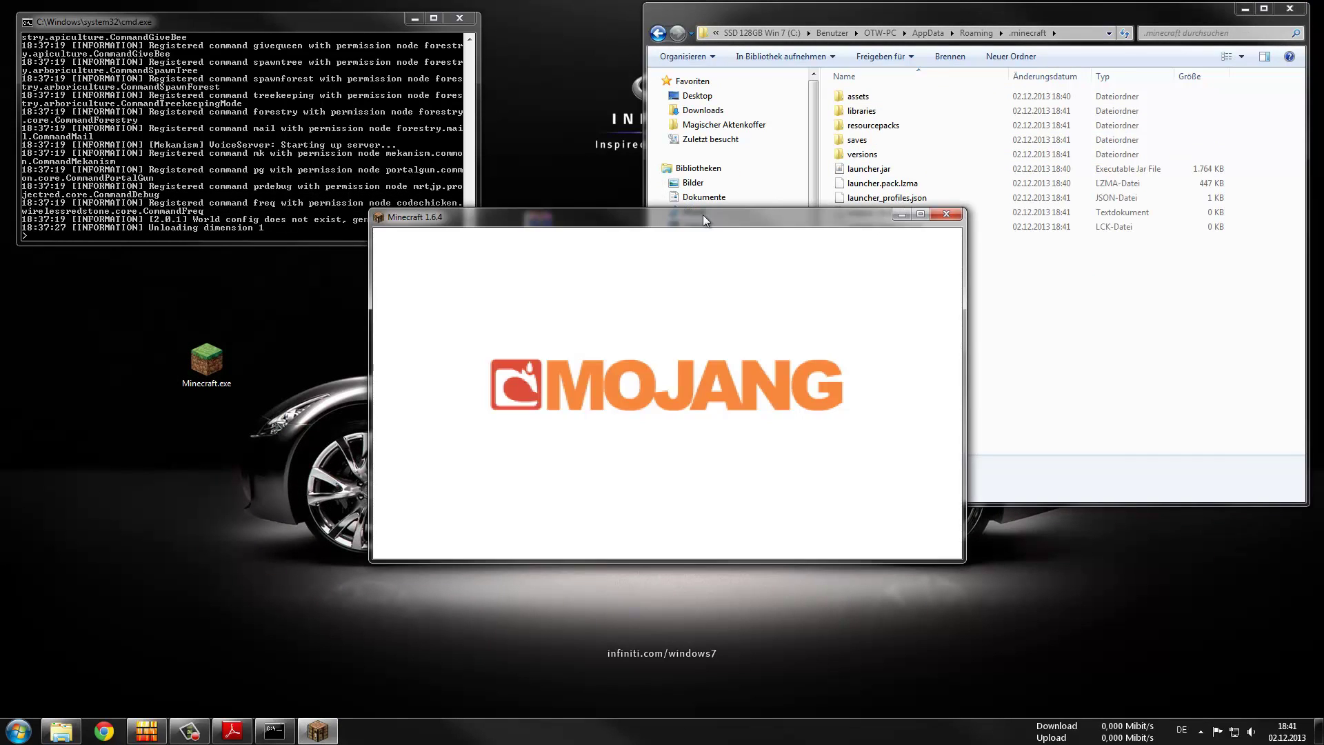
drag(962, 412, 1006, 312)
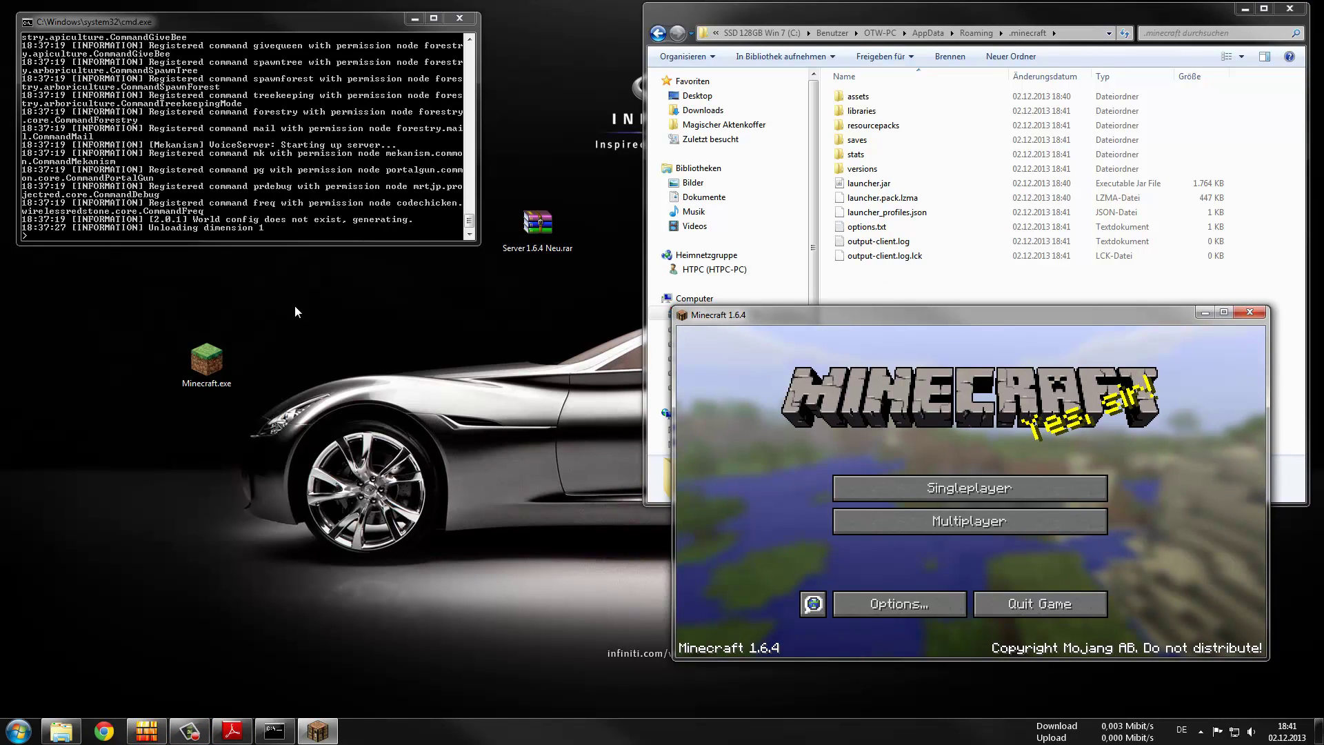
click(414, 18)
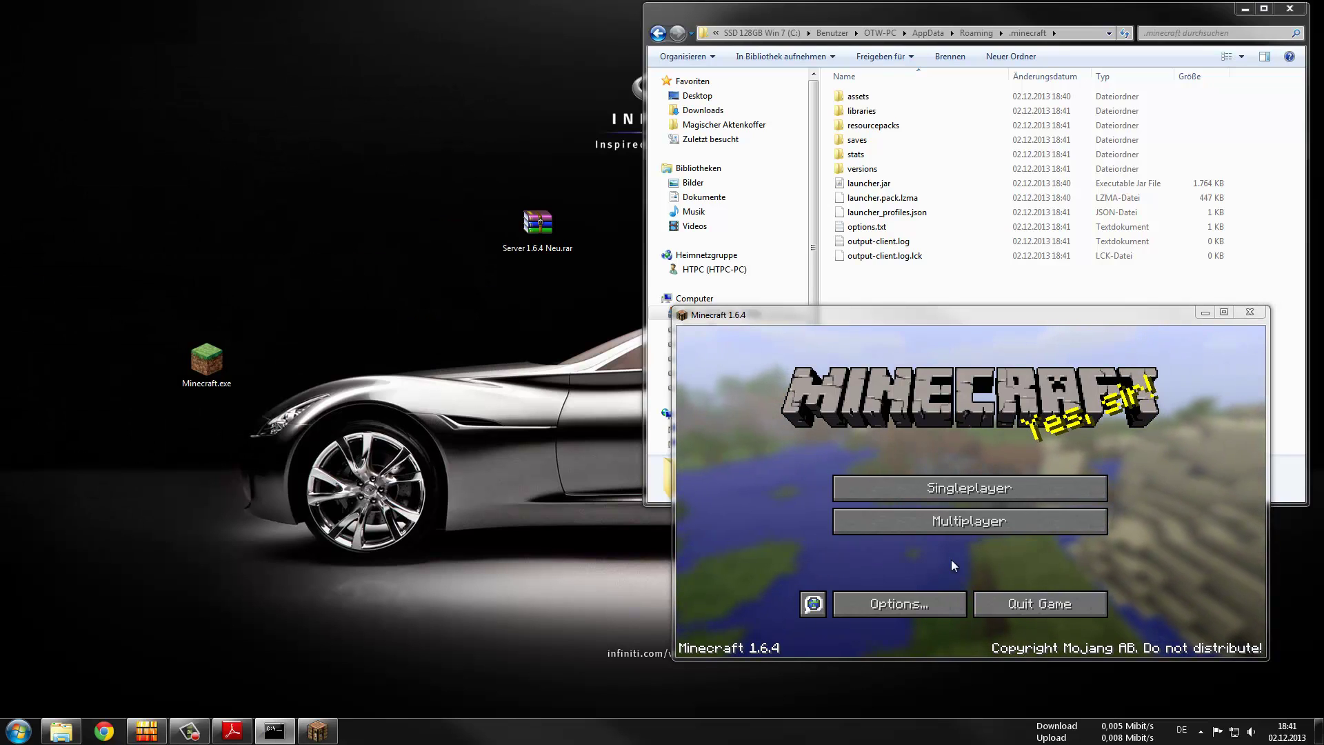
click(1050, 606)
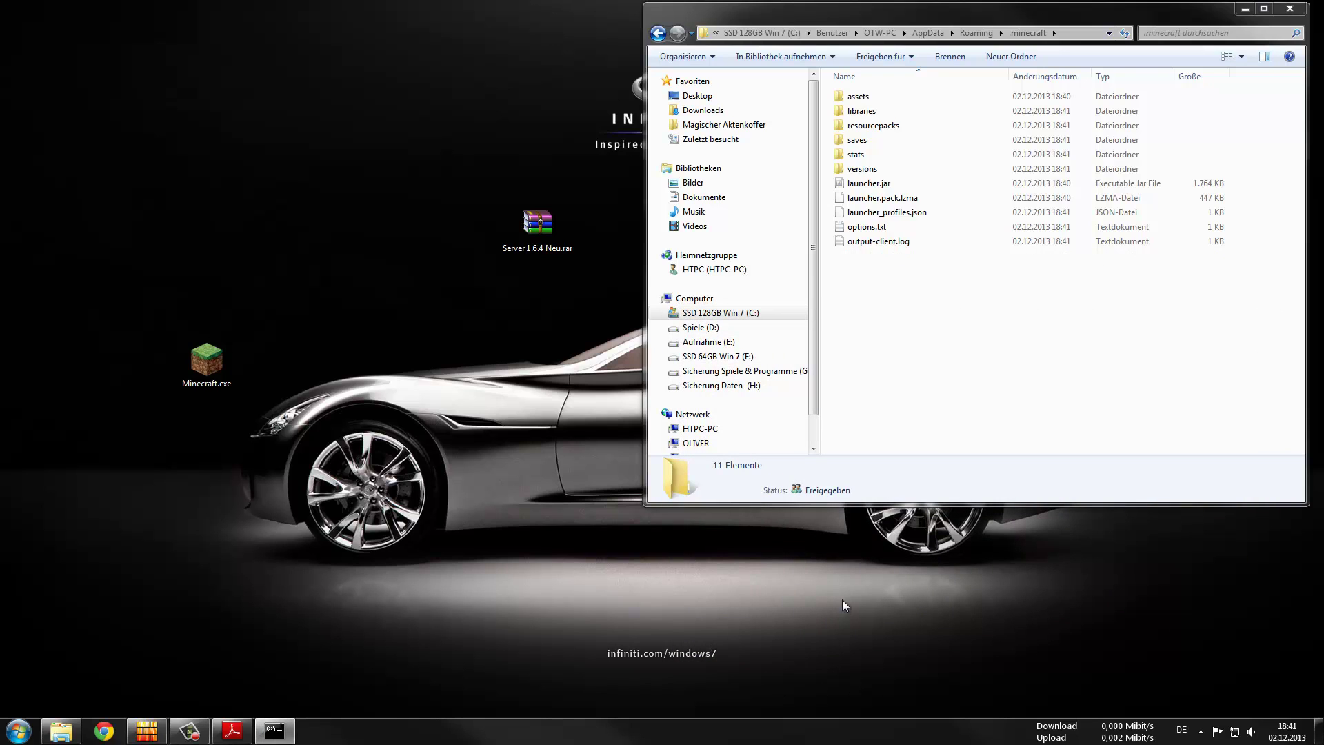
Open a second Explorer window and arrange it side by side with the .minecraft folder window
right_click(61, 729)
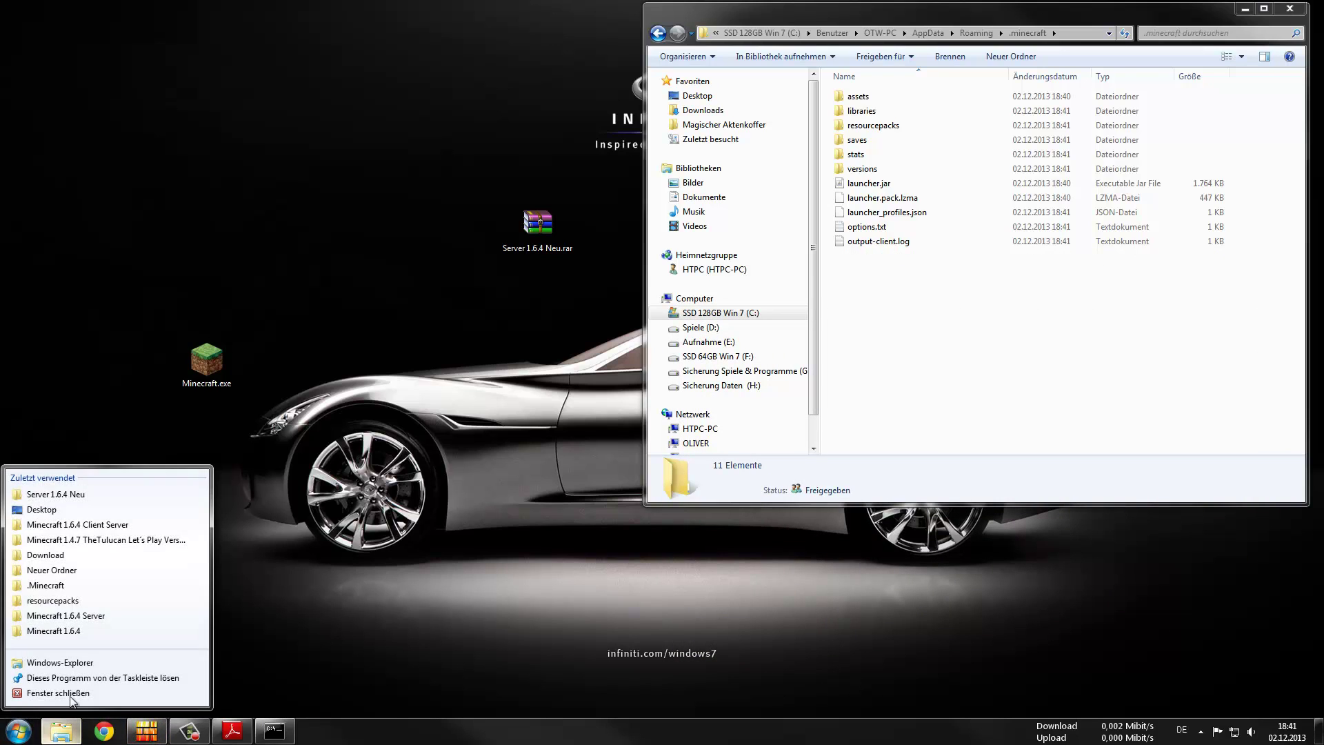
click(65, 663)
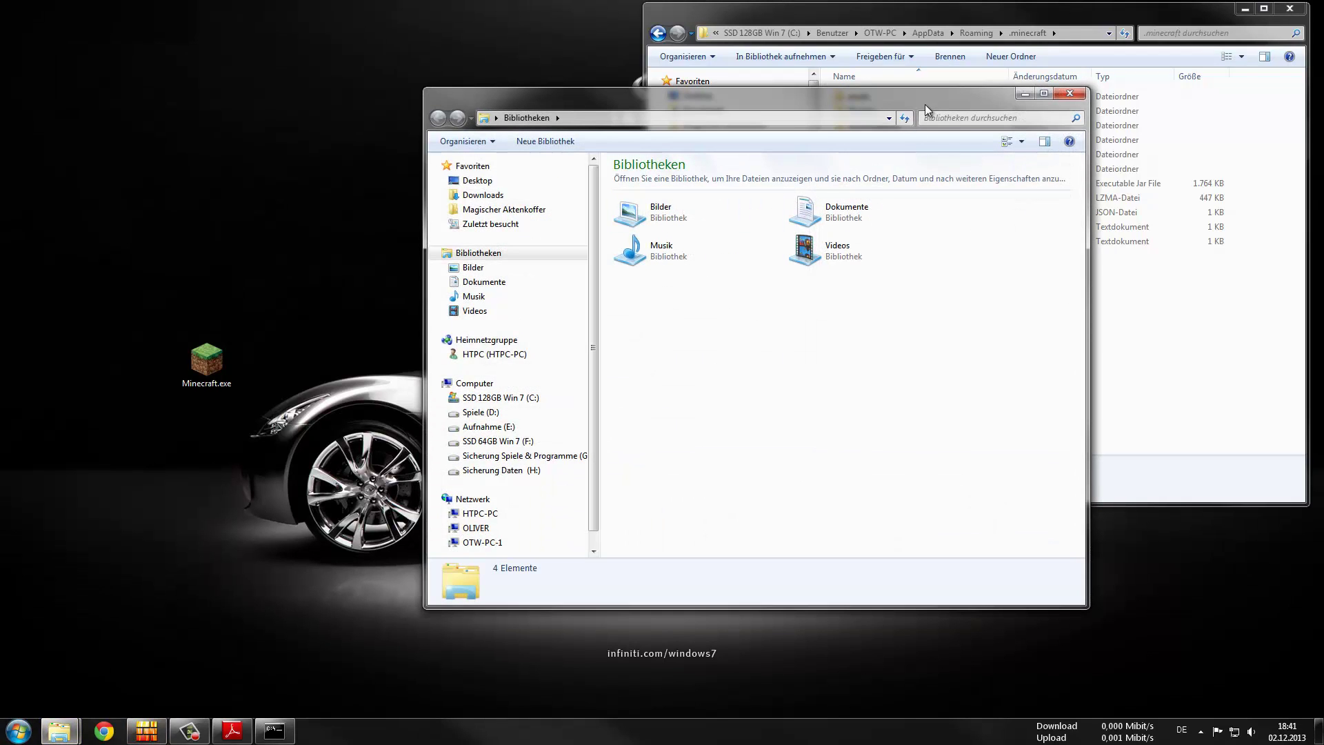
drag(926, 107, 502, 18)
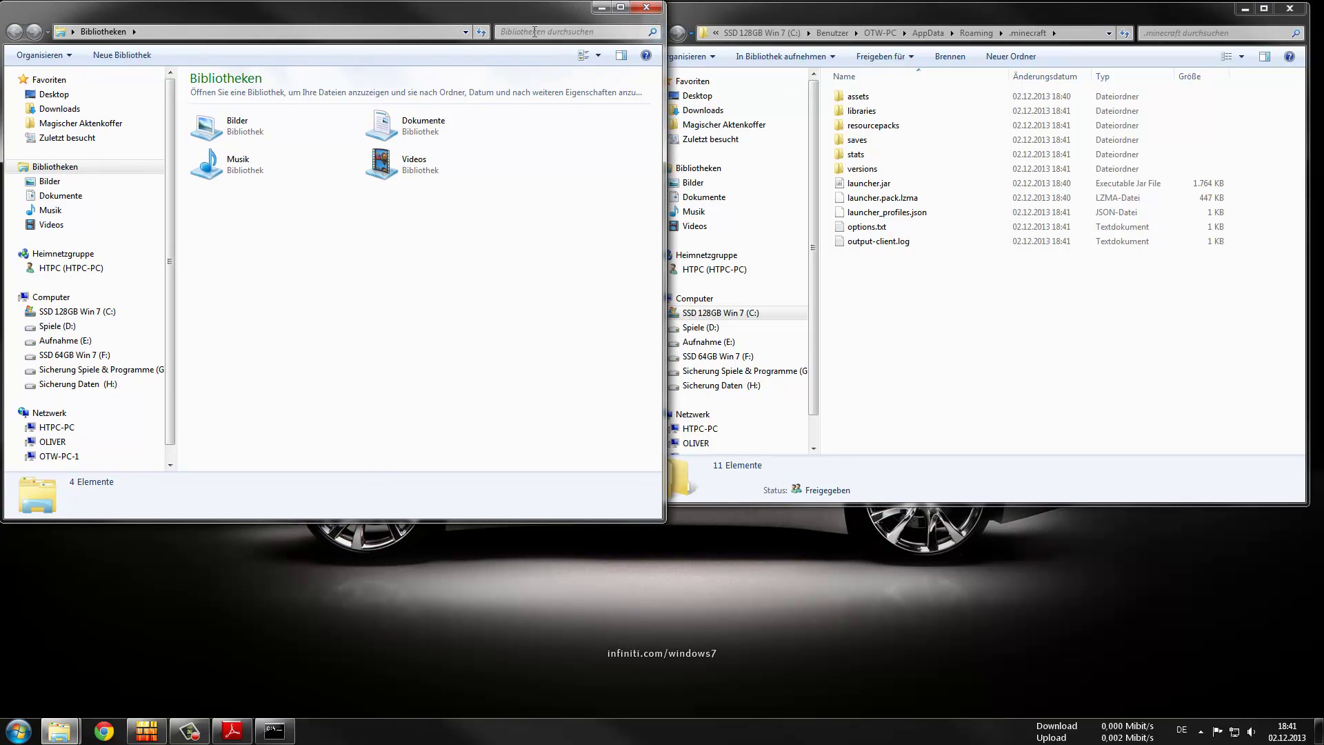
drag(913, 18, 921, 17)
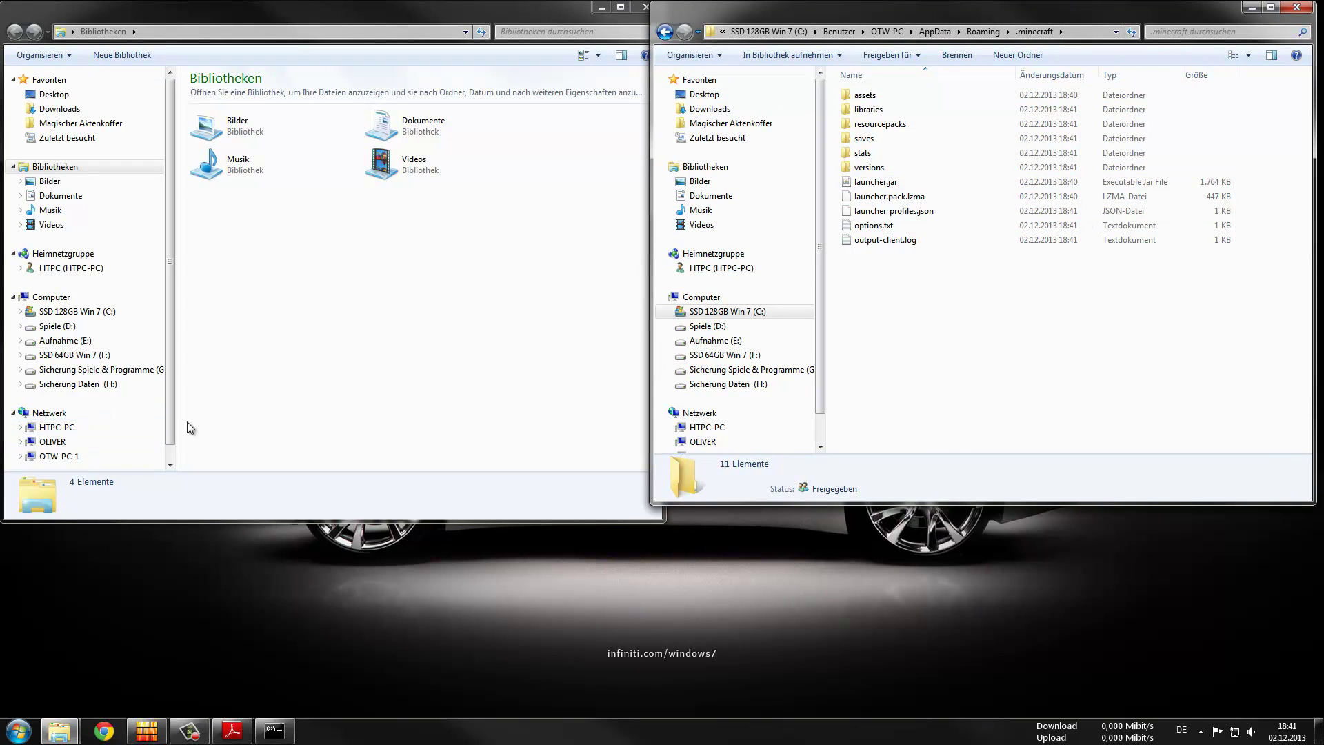
Browse in the new window to YouTube Minecraft Tutorials\Minecraft 1.6.4 Client Server on Sicherung Daten (H:)
drag(172, 416, 171, 436)
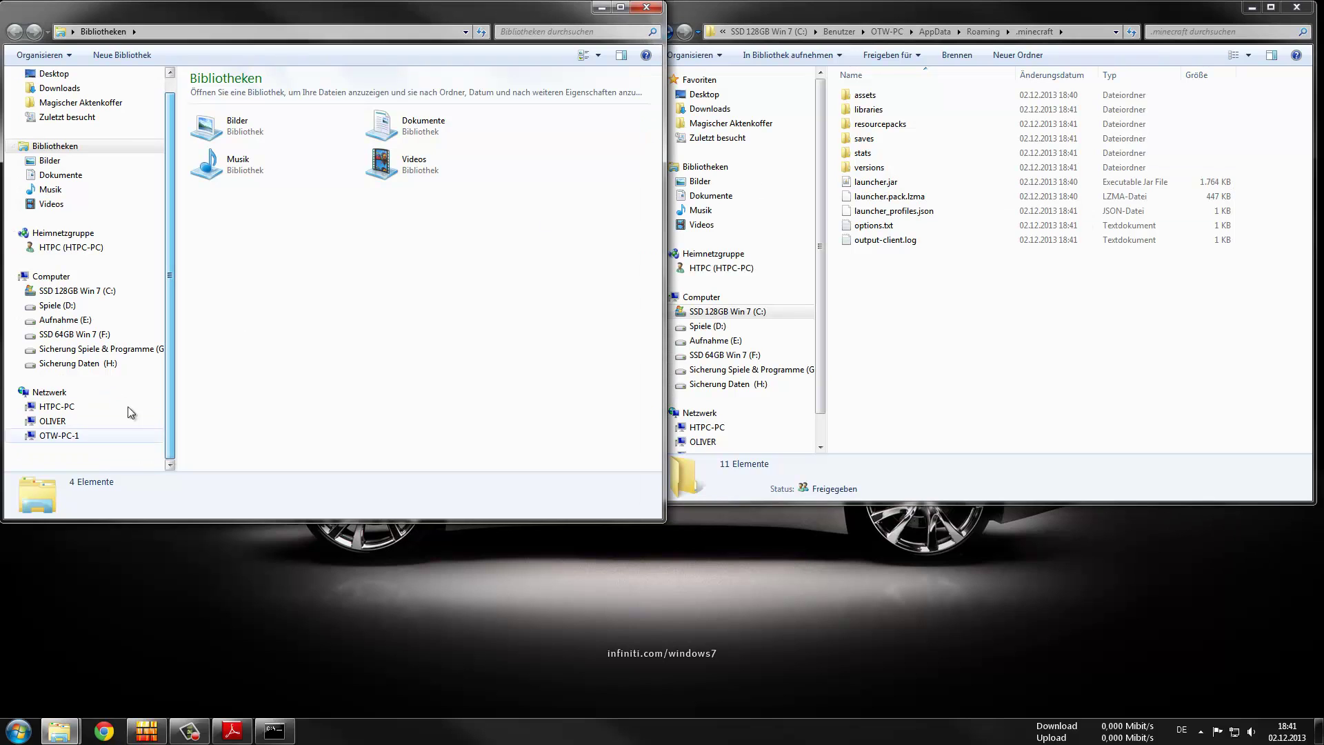
click(88, 366)
double_click(275, 228)
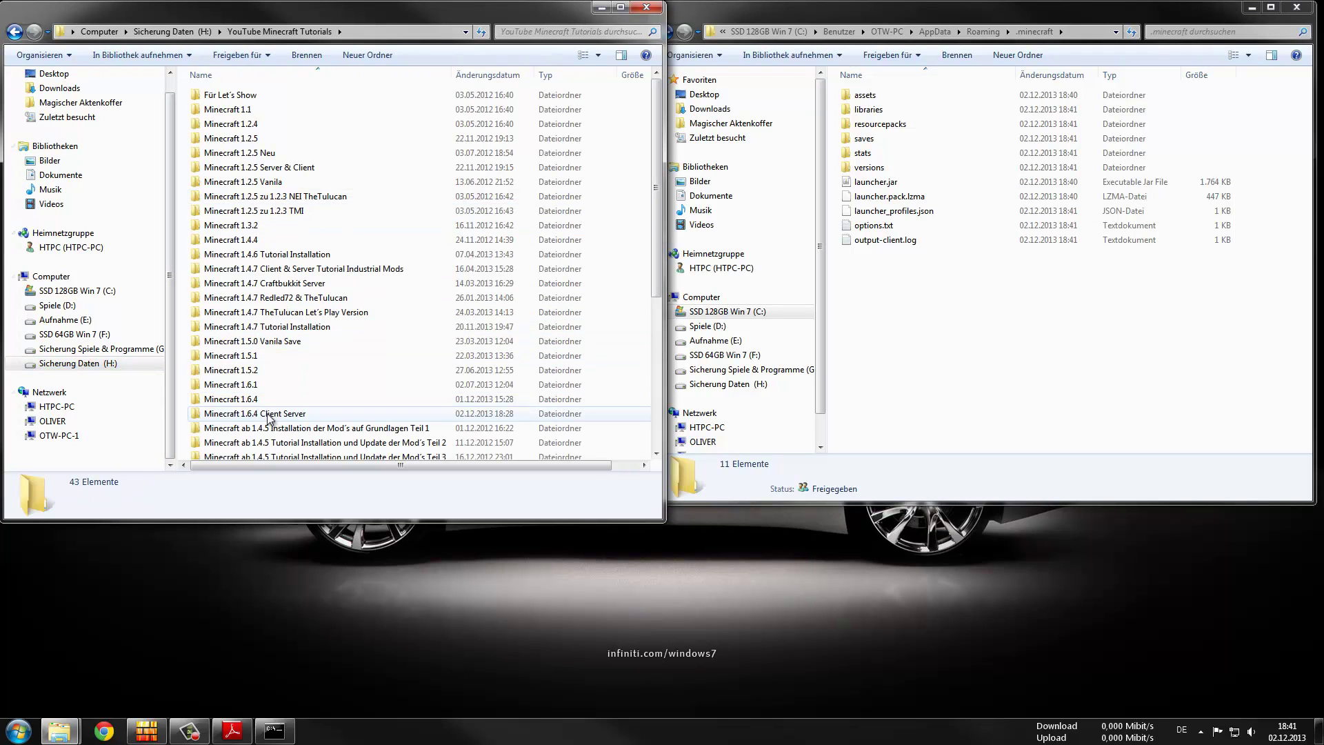
double_click(269, 416)
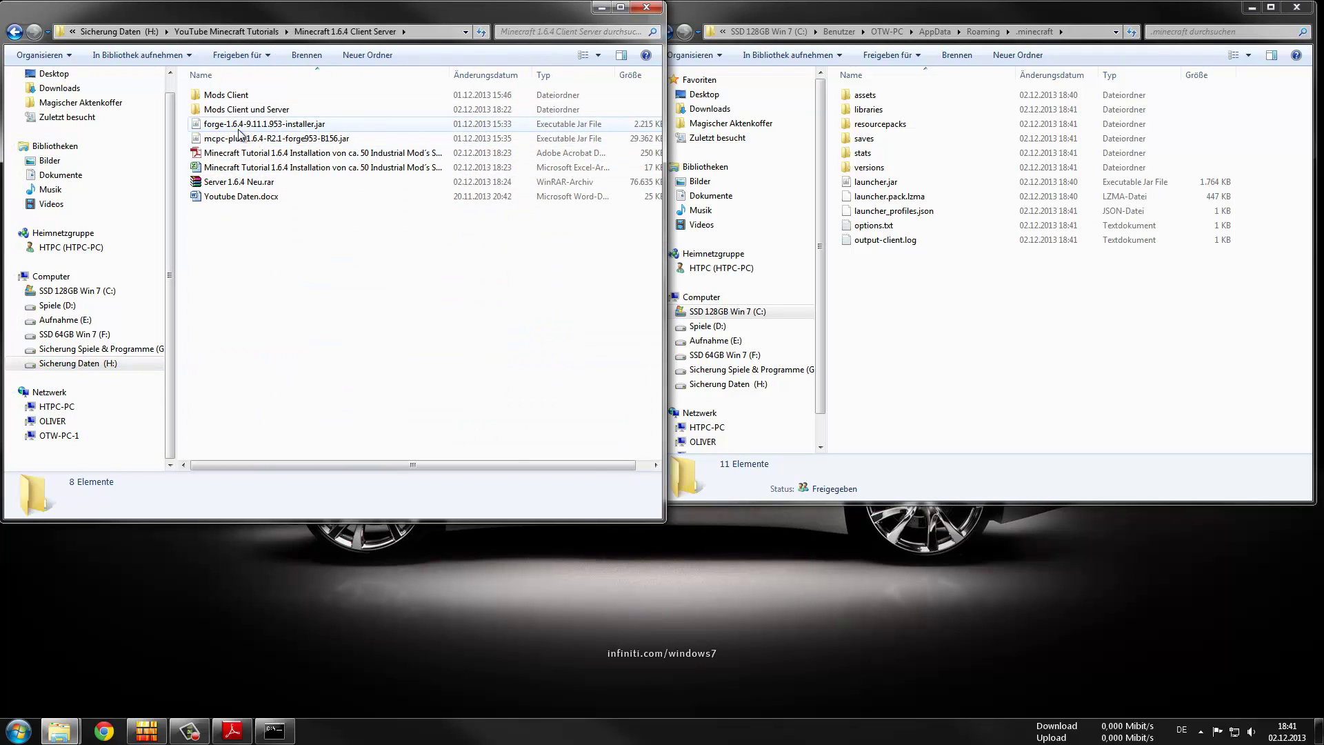
Run forge-1.6.4-9.11.1.953-installer.jar and install the Forge client into the .minecraft folder
double_click(240, 128)
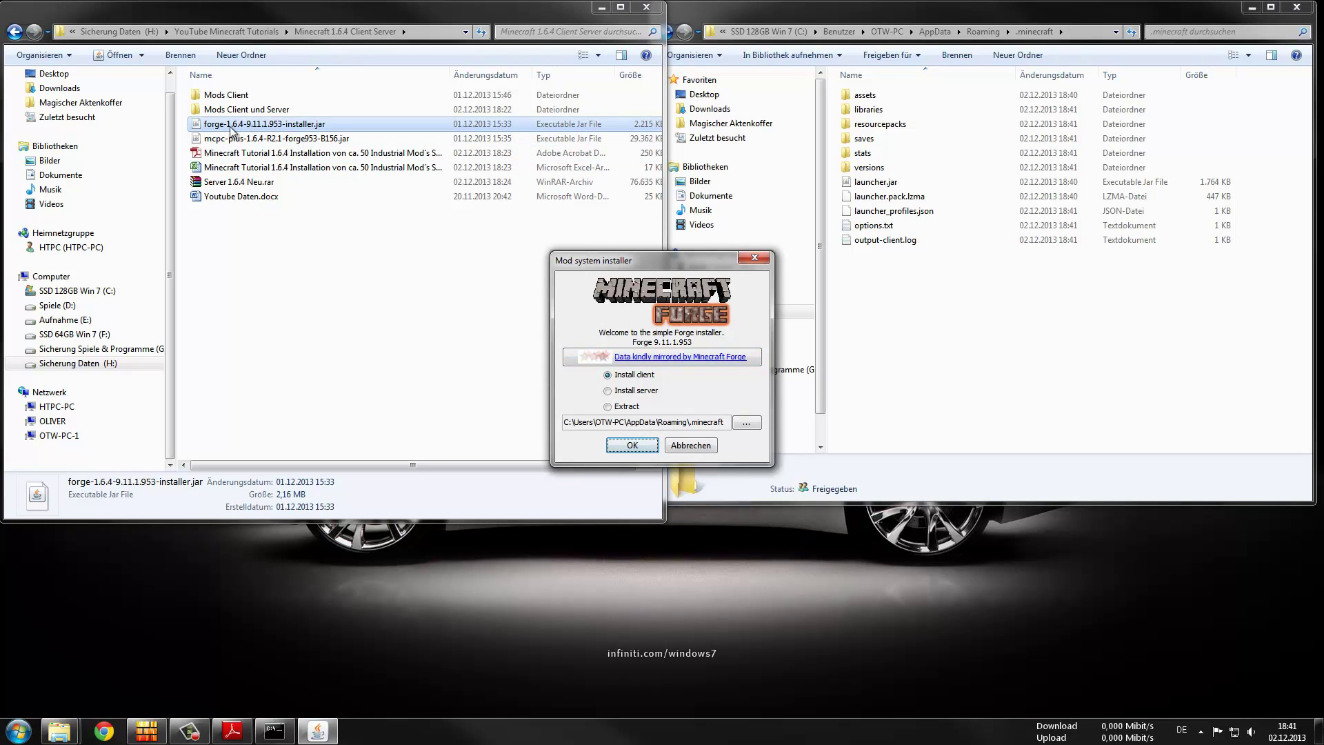
click(632, 446)
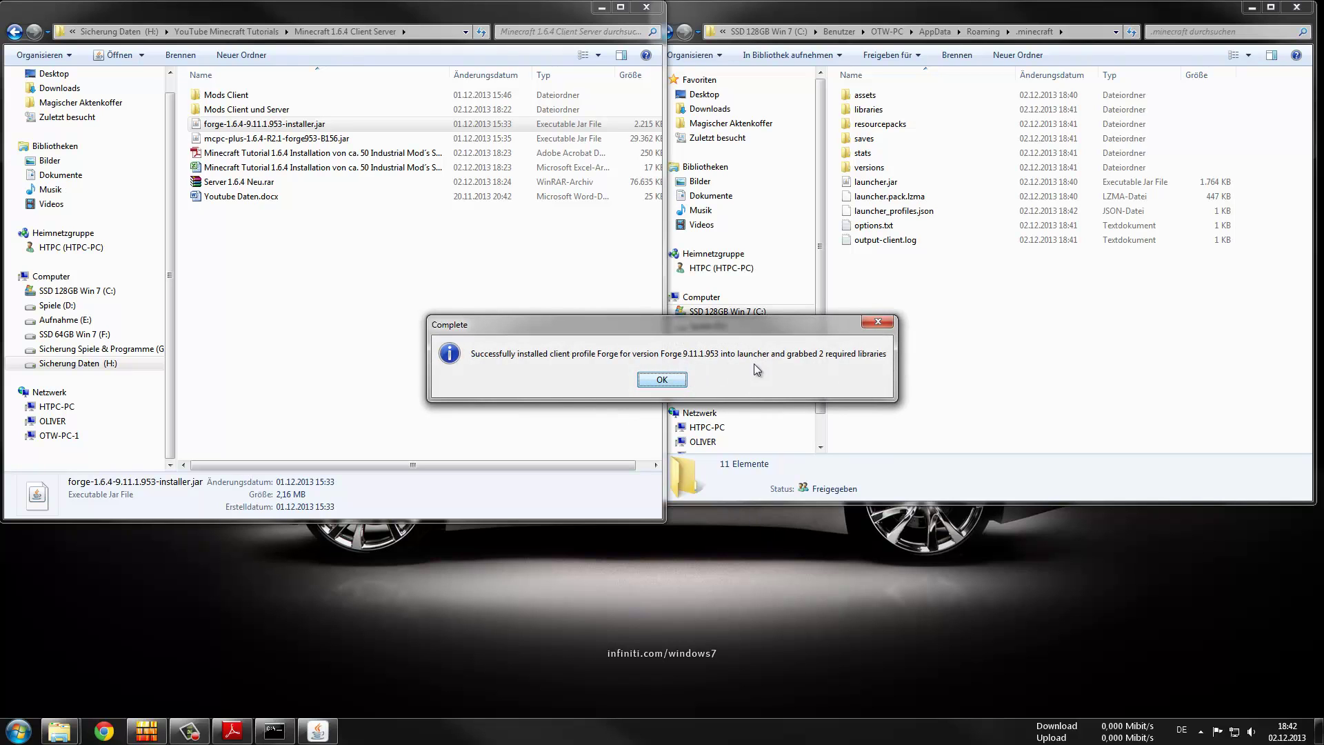
click(661, 380)
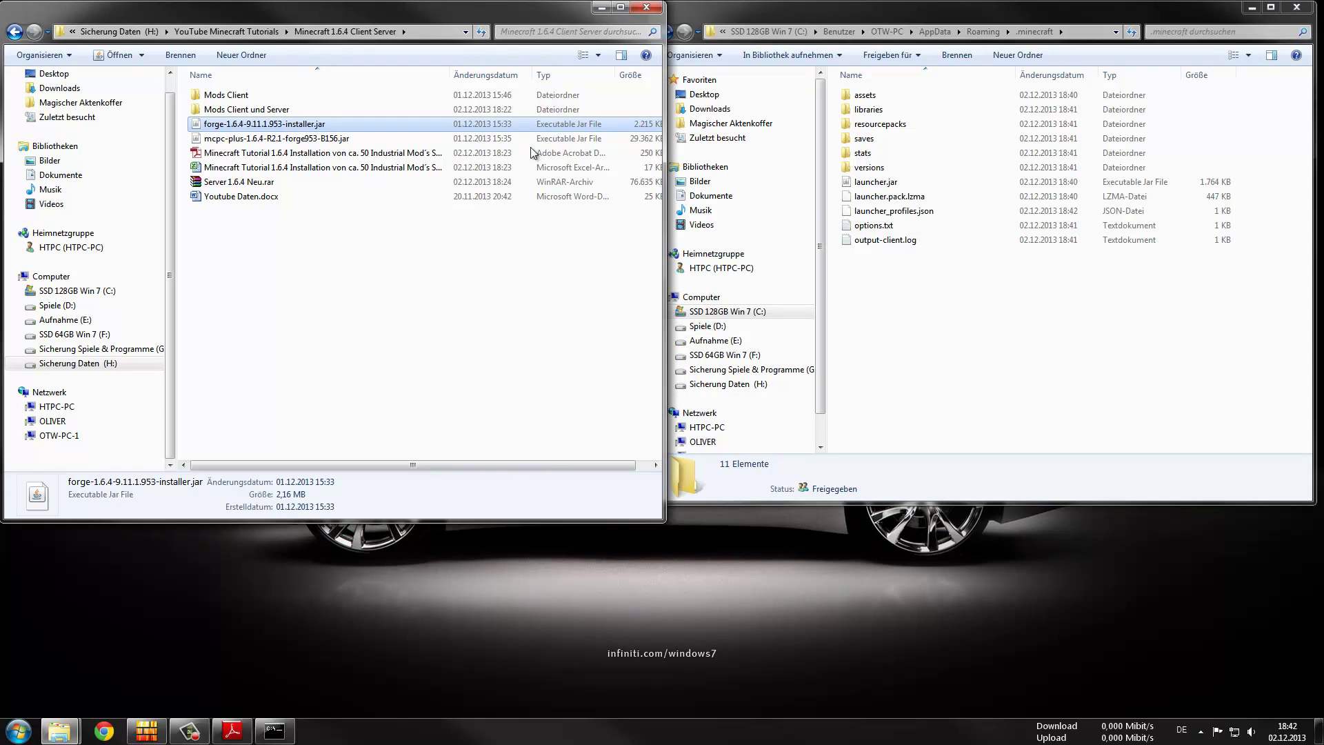
Launch Minecraft.exe from the desktop again, allowing it to run, and minimize the Minecraft 1.6.4 Client Server folder window
drag(494, 12, 985, 125)
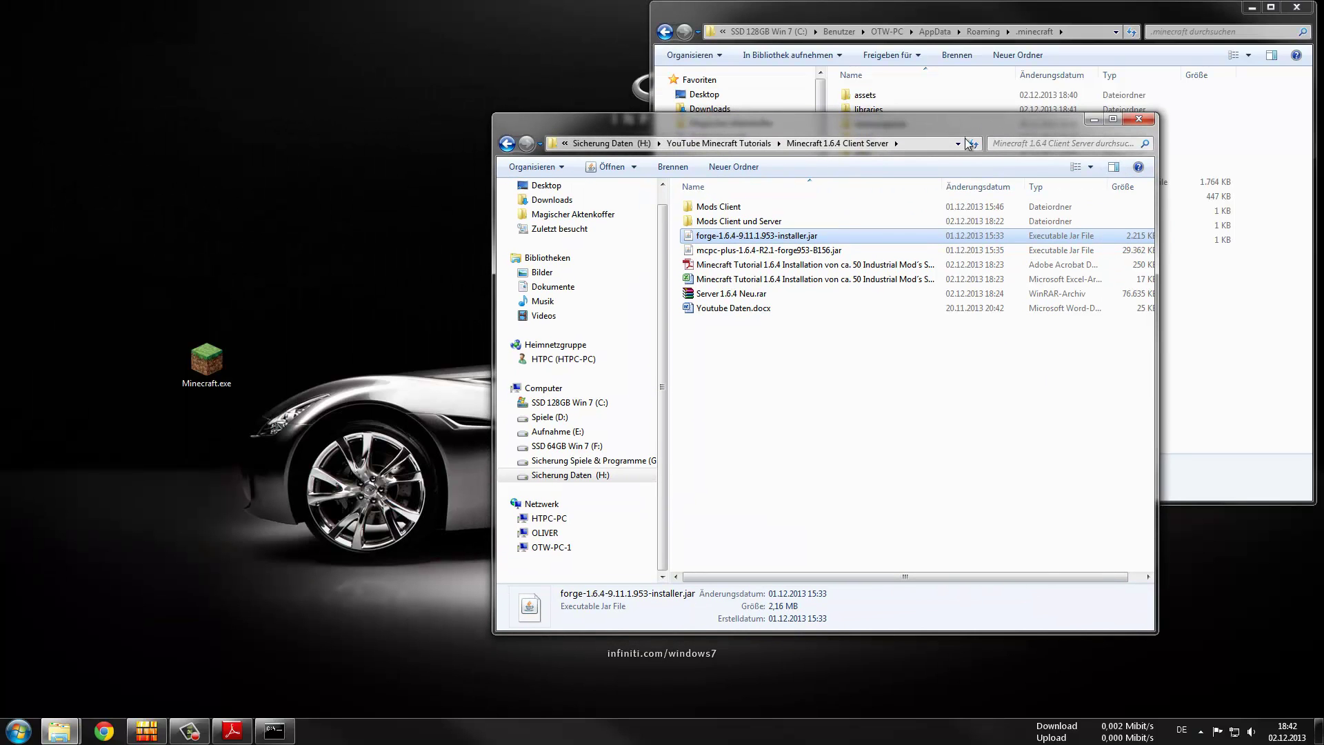
double_click(189, 377)
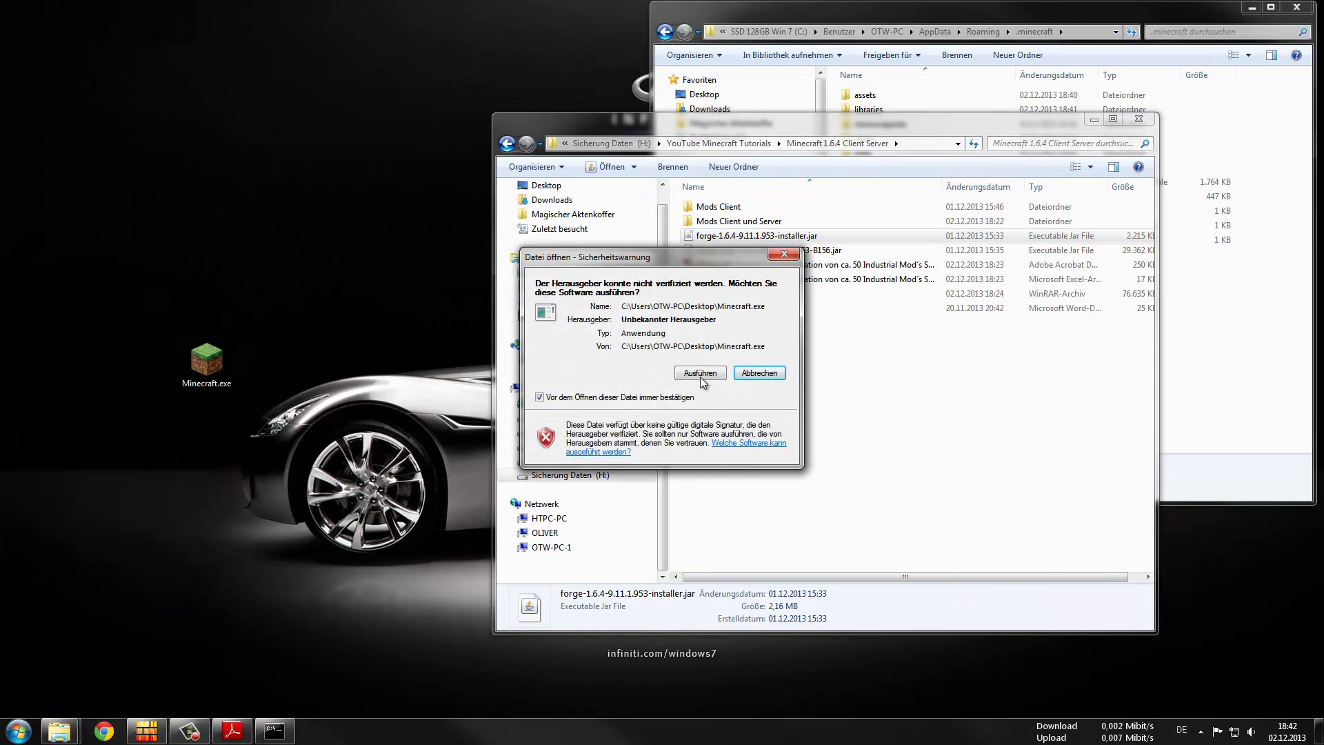
click(700, 376)
drag(1011, 124, 605, 131)
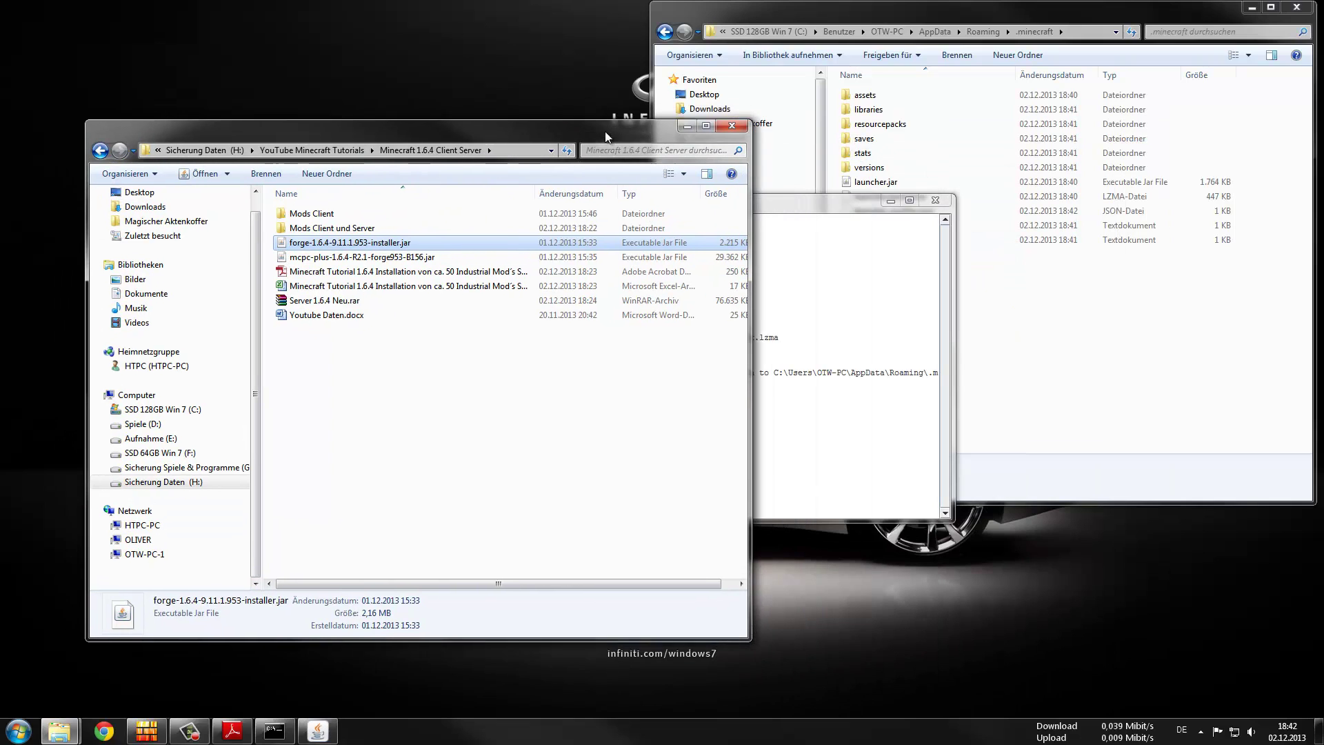
click(688, 126)
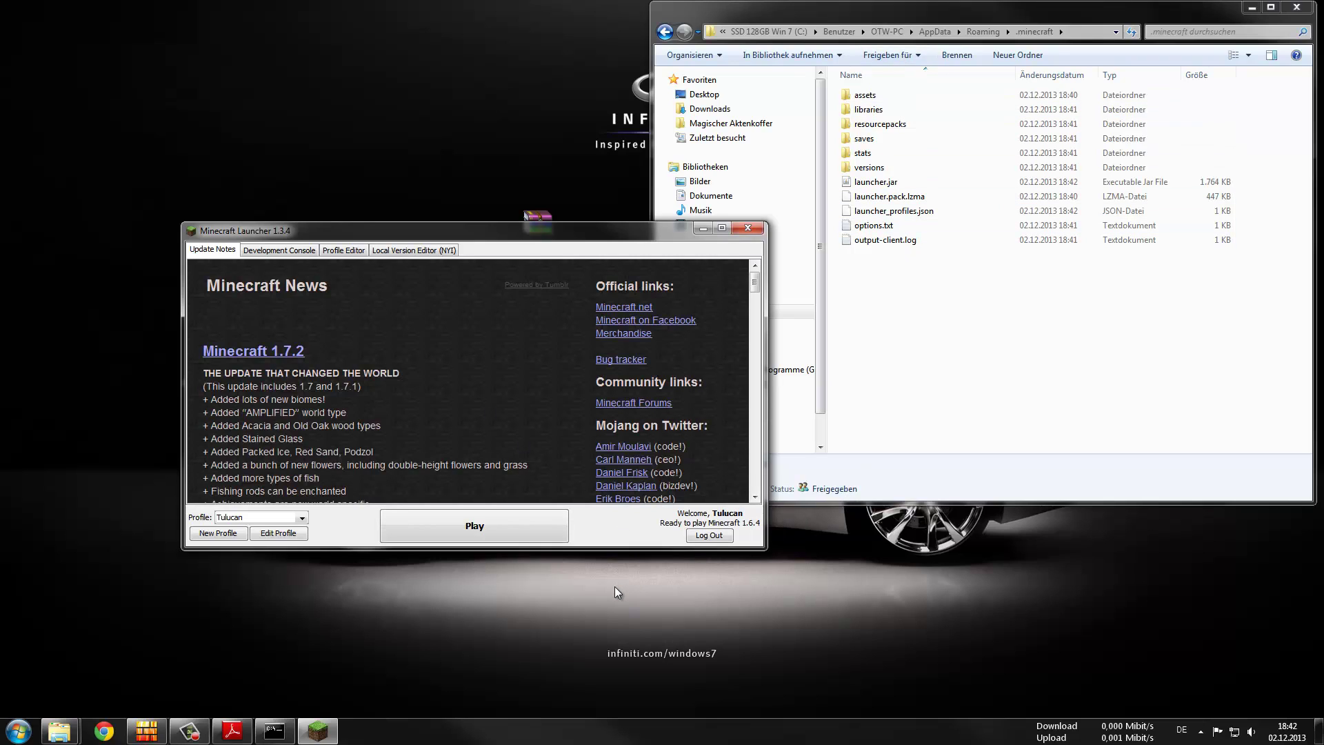
Edit the launcher profile, adding "1.6.4 Forge" to its name and selecting release 1.6.4-Forge9.11.1.953, and save it
click(279, 533)
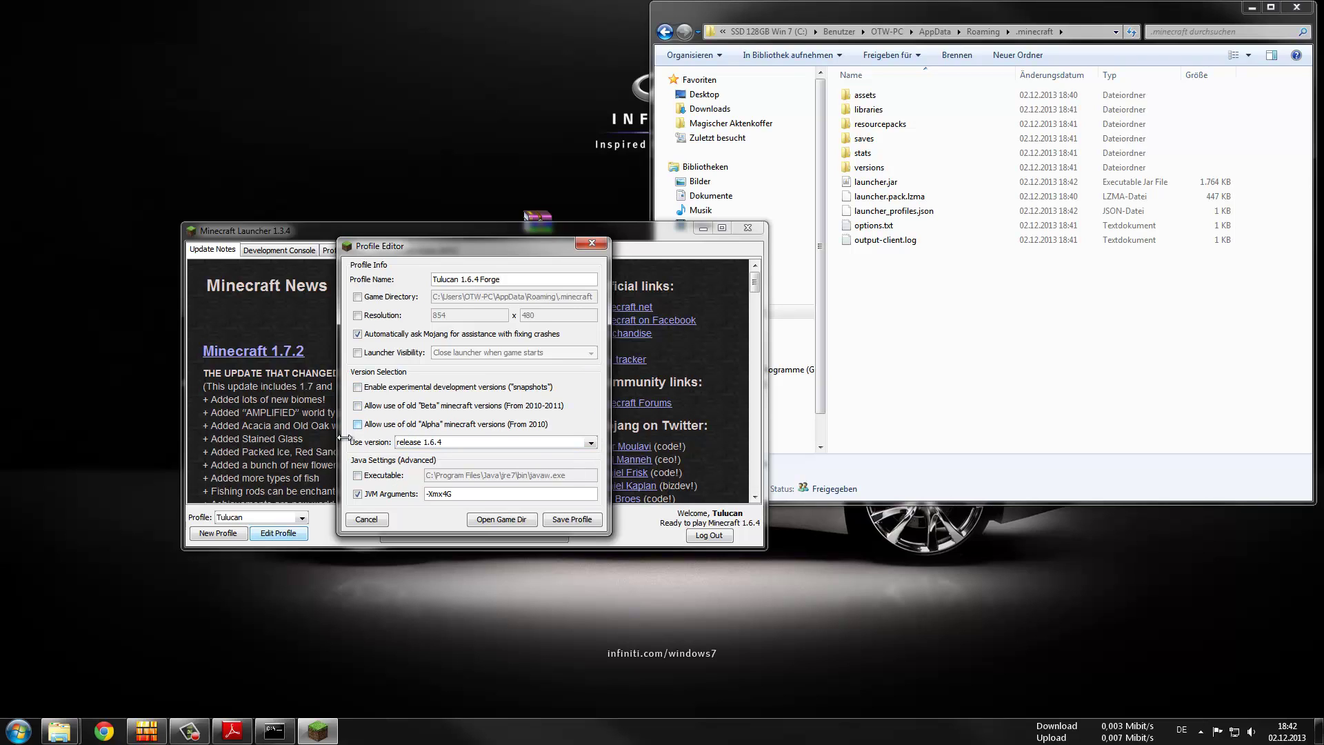
click(591, 442)
drag(594, 472, 591, 521)
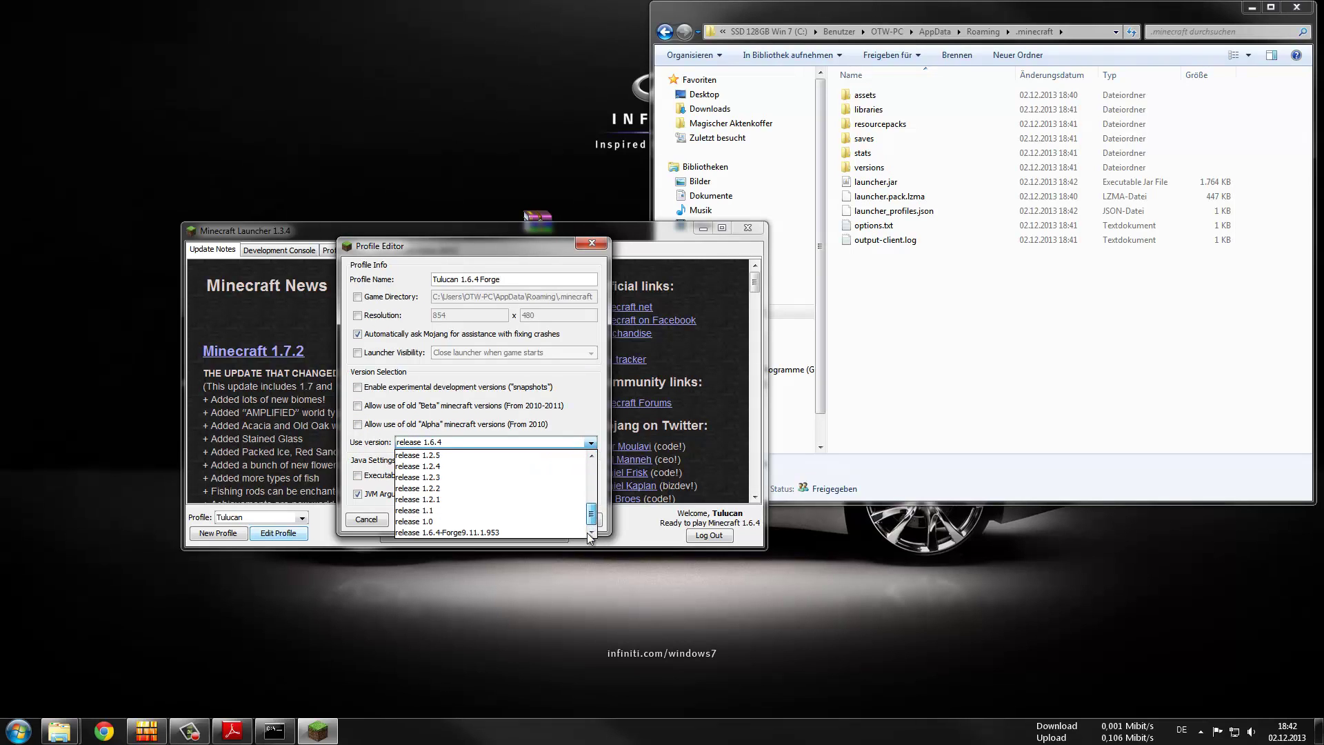
click(487, 532)
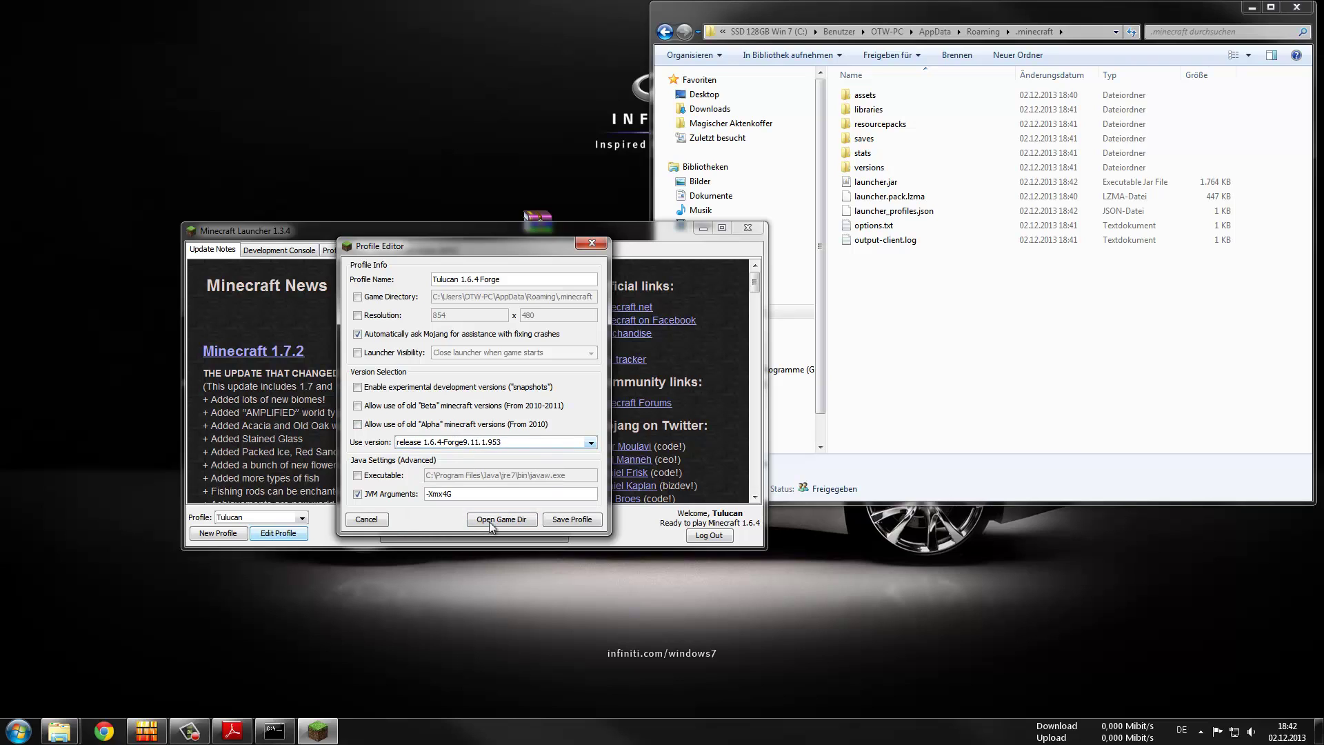
click(570, 519)
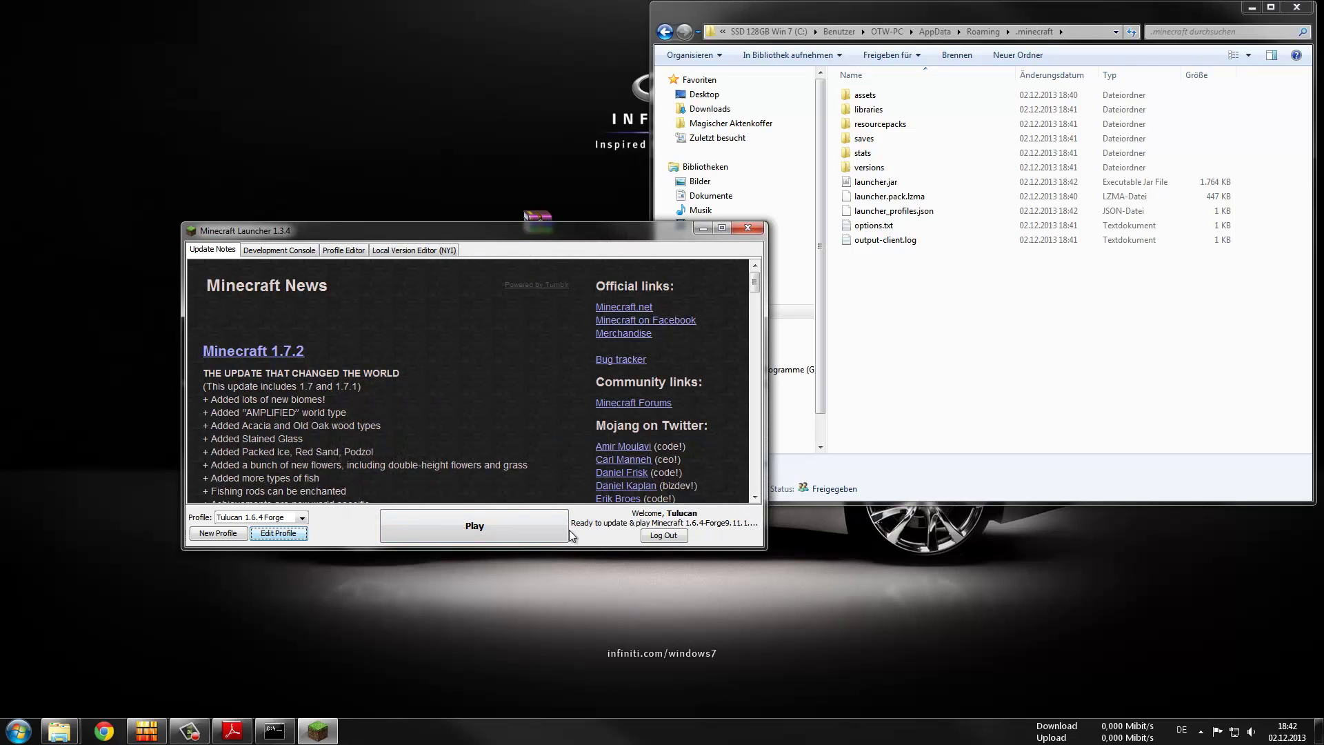
Start the game with the Forge profile and move its window beside the .minecraft folder window
click(532, 530)
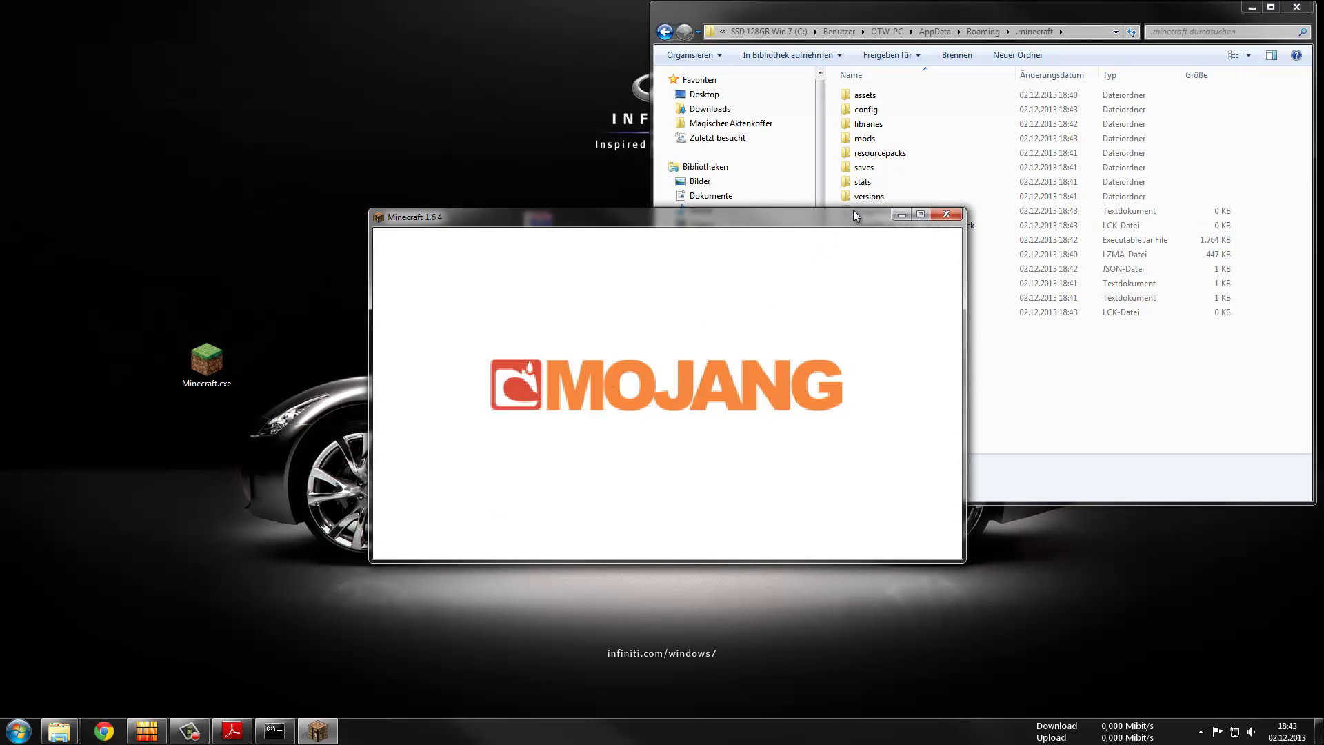
drag(763, 234, 648, 224)
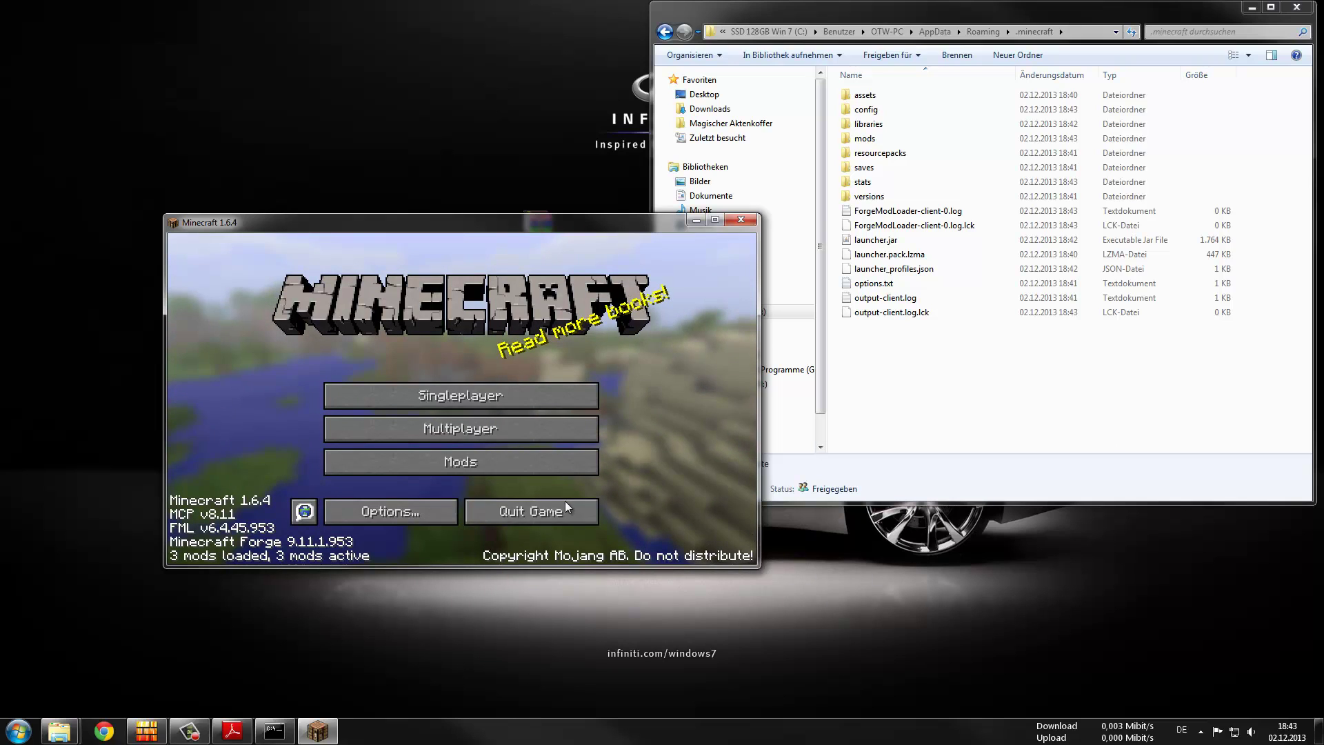
Set the game language to Deutsch (Deutschland) in the options and quit the game from the title screen
click(436, 512)
click(411, 493)
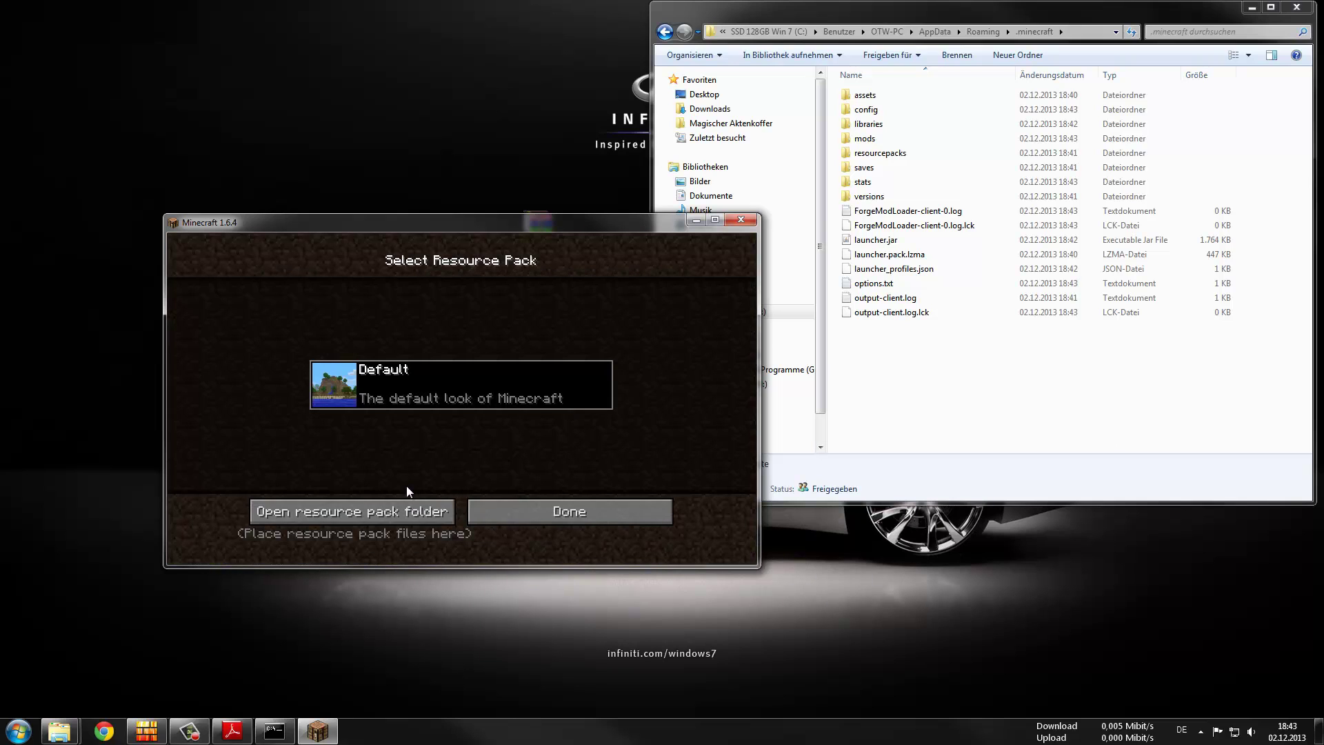
click(555, 518)
click(412, 460)
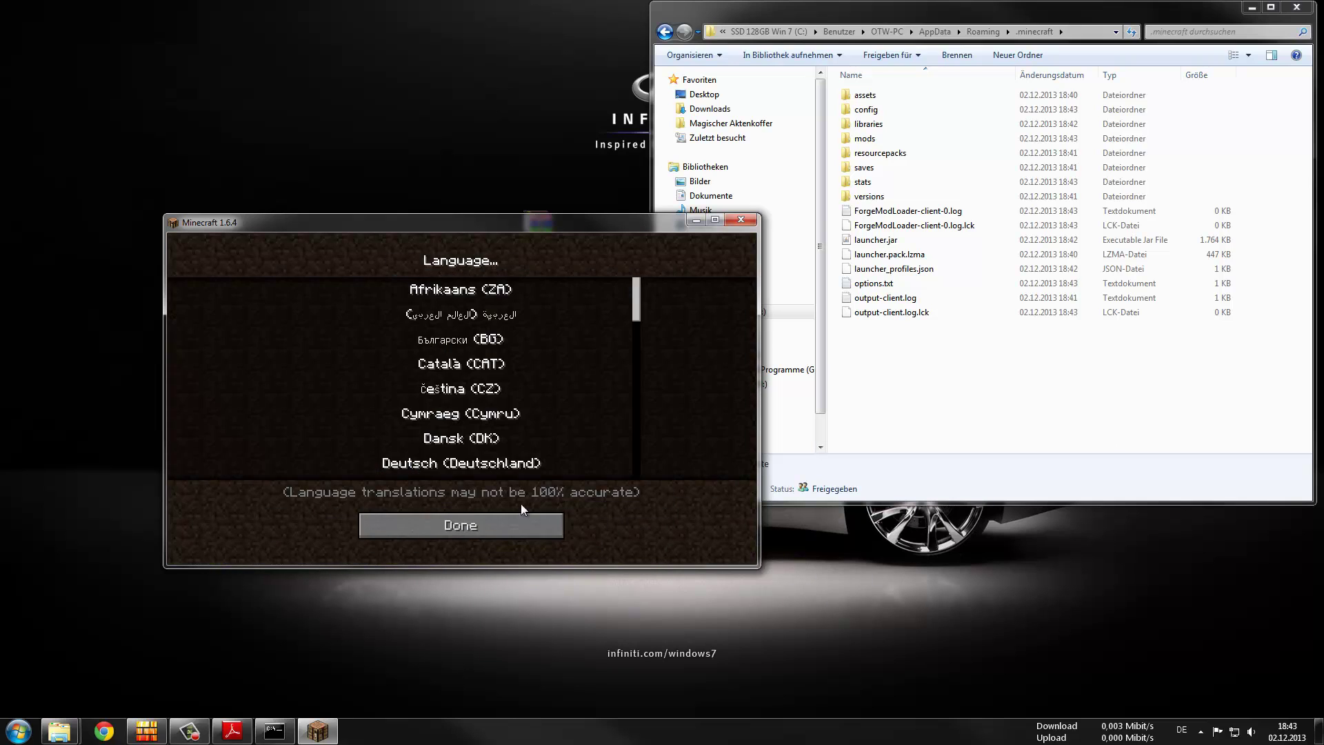
click(466, 460)
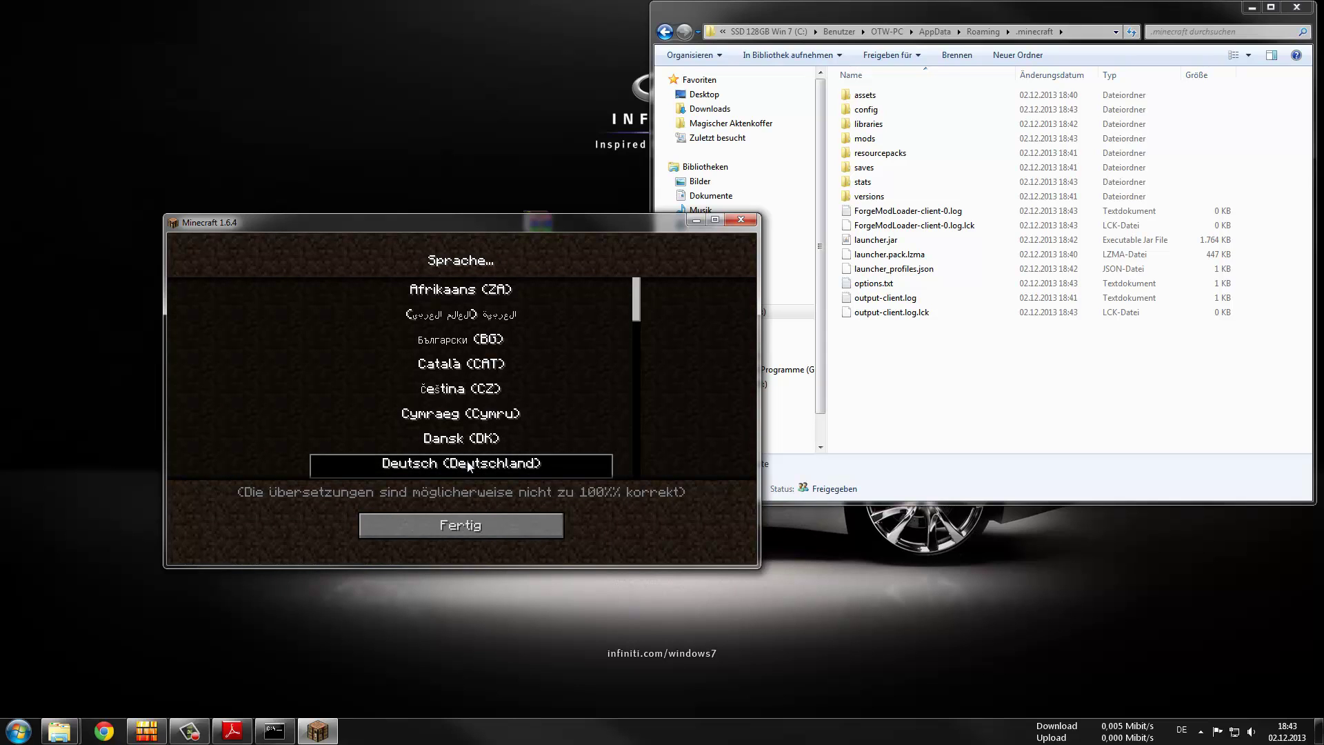
click(491, 525)
click(495, 534)
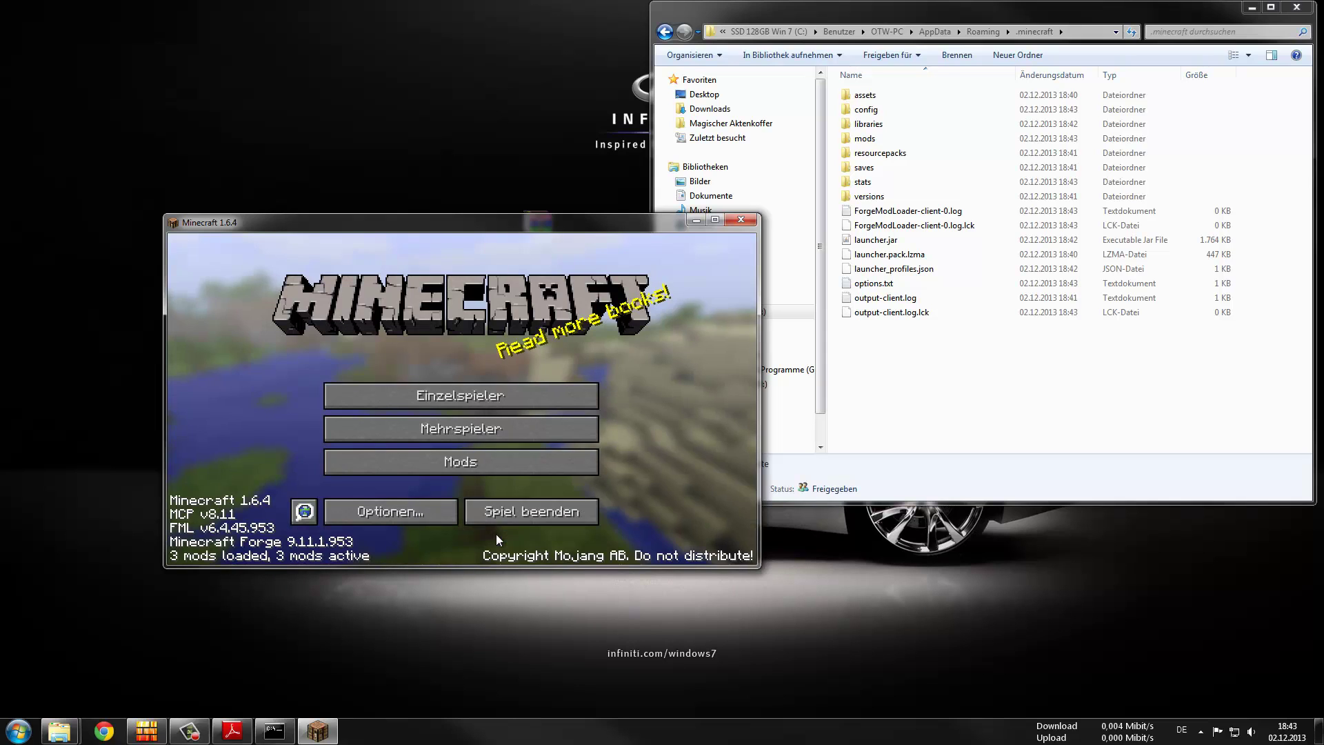
click(545, 511)
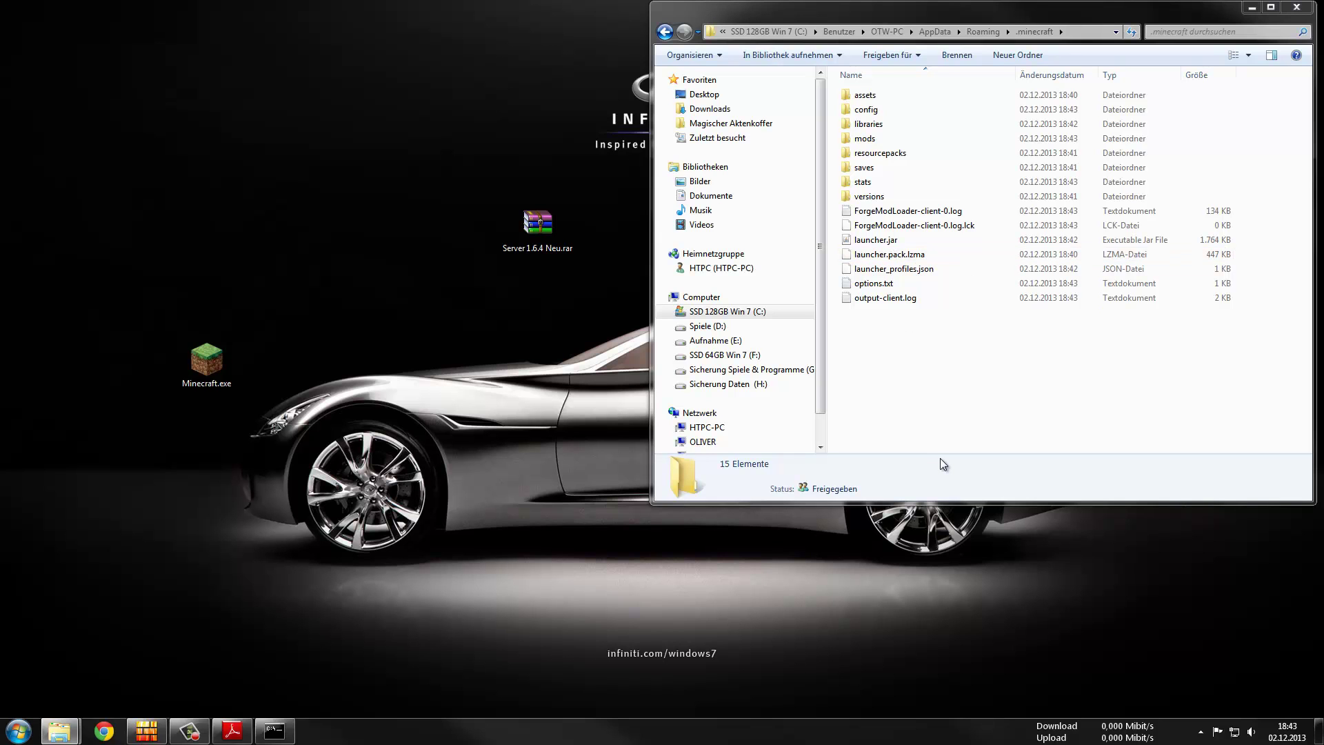
Bring up the server console, shut the server down with the stop command and dismiss the console window
click(275, 730)
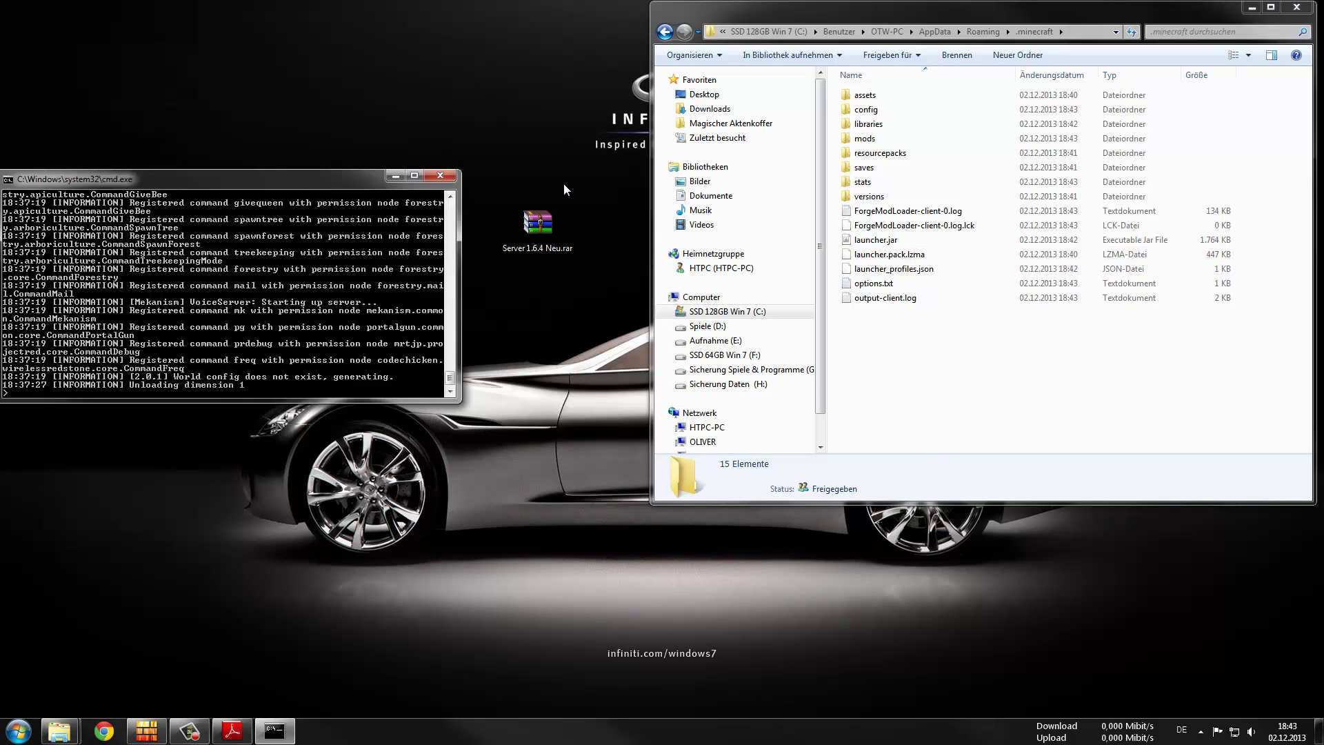
drag(358, 181, 495, 405)
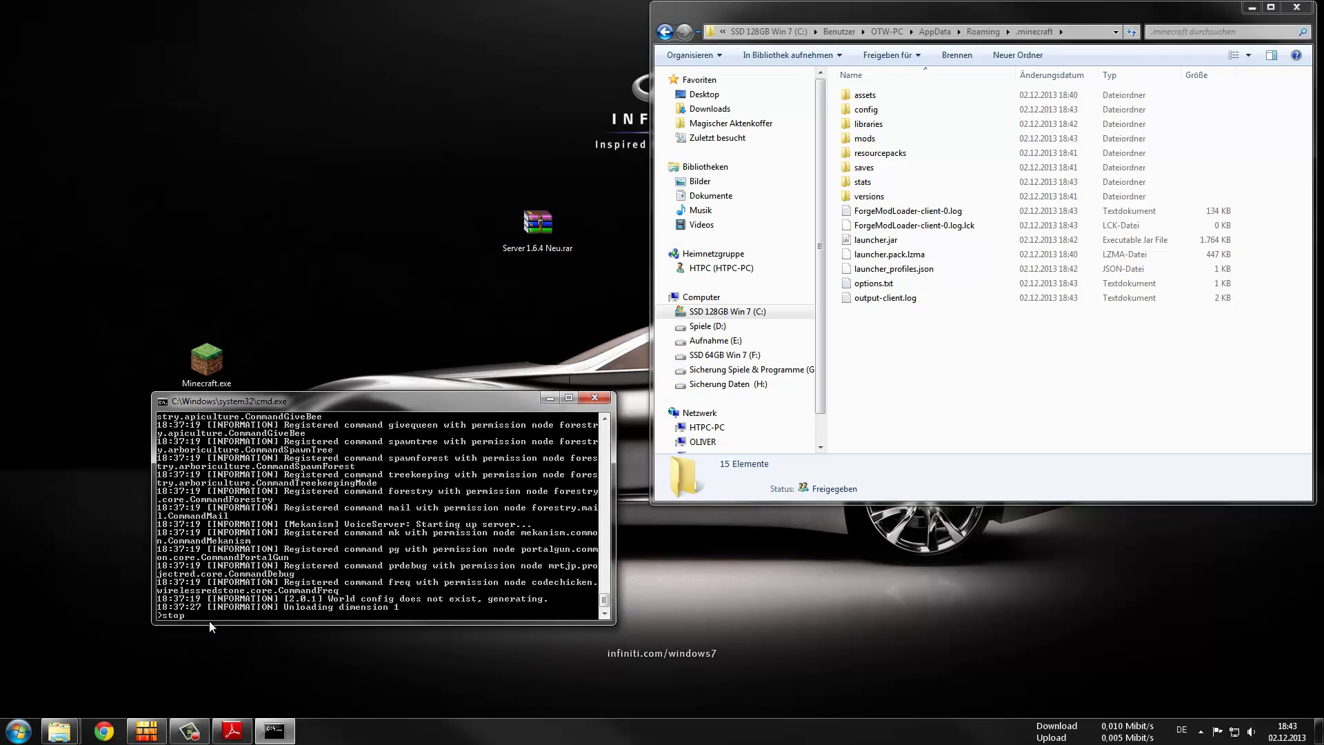
text(stop)
key(Return)
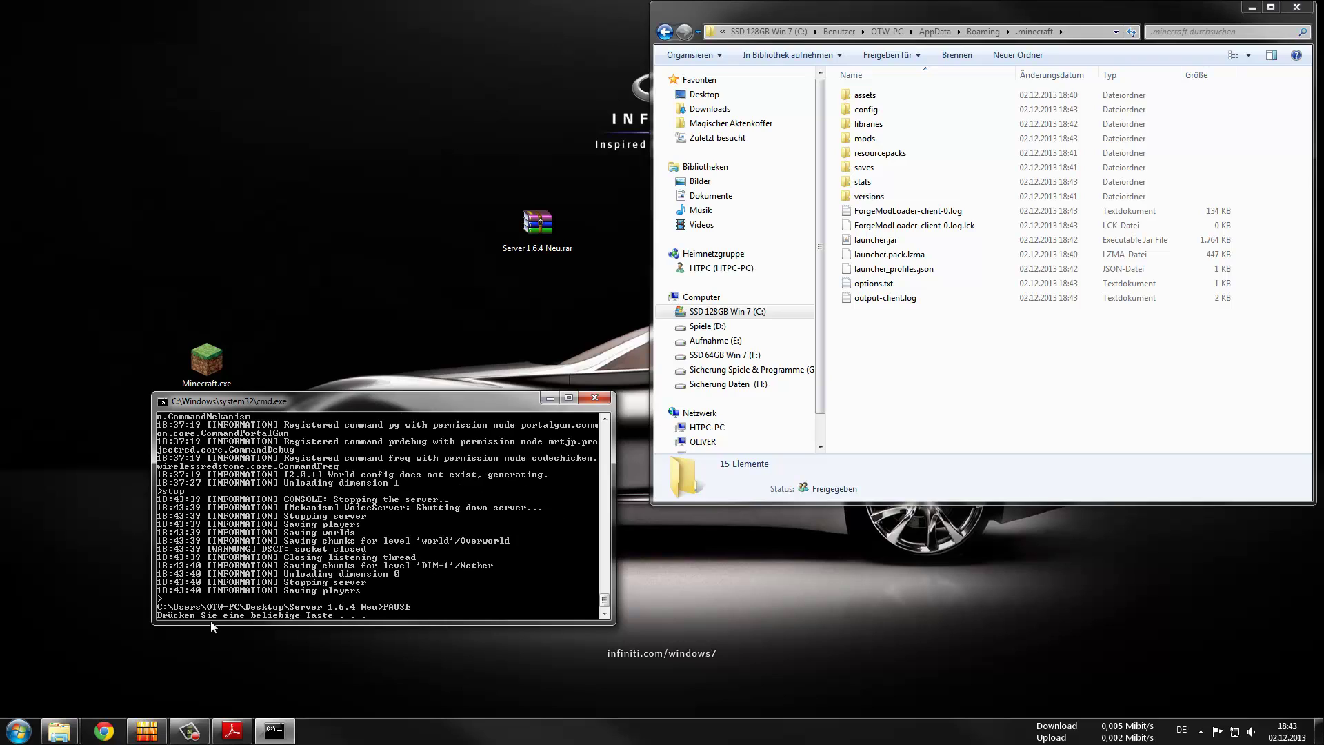
key(Return)
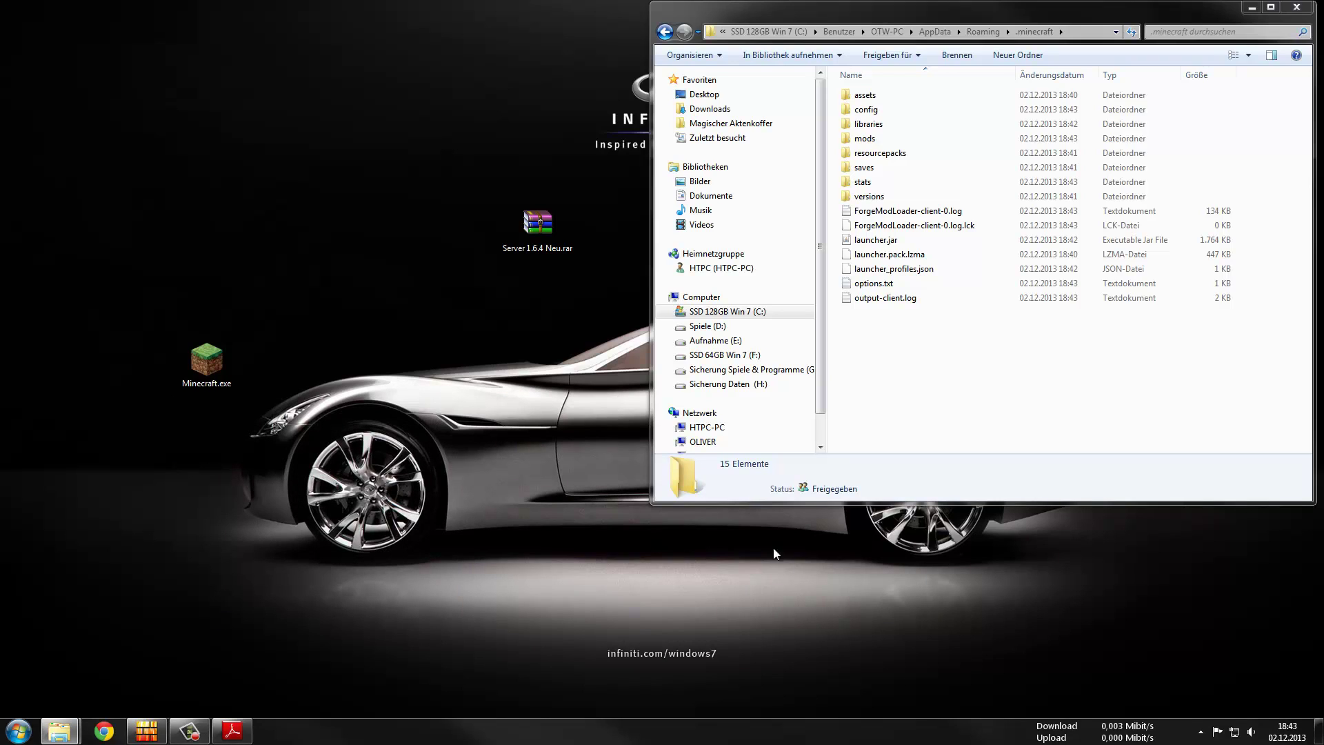
Open the Server 1.6.4 Neu folder from the desktop and arrange its window beside the .minecraft folder window
drag(842, 8, 800, 259)
click(664, 208)
right_click(663, 209)
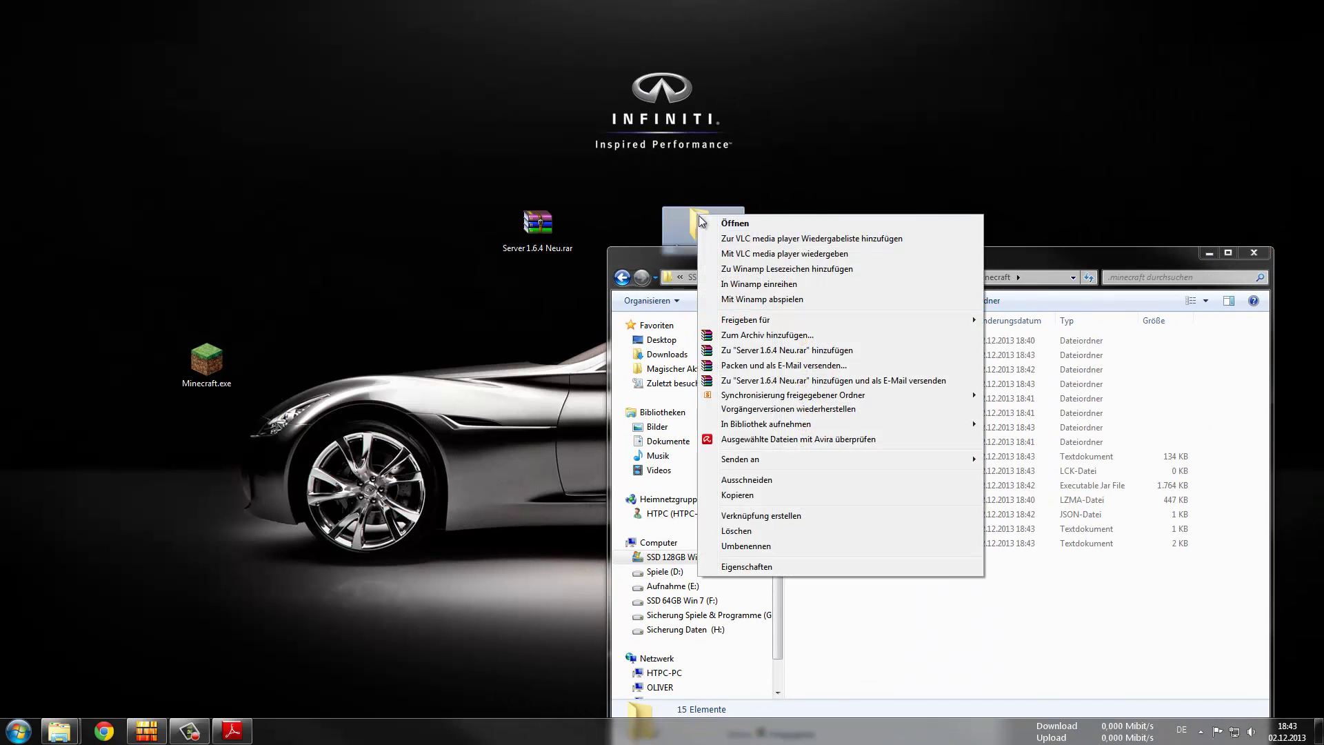
click(752, 224)
drag(966, 7, 336, 42)
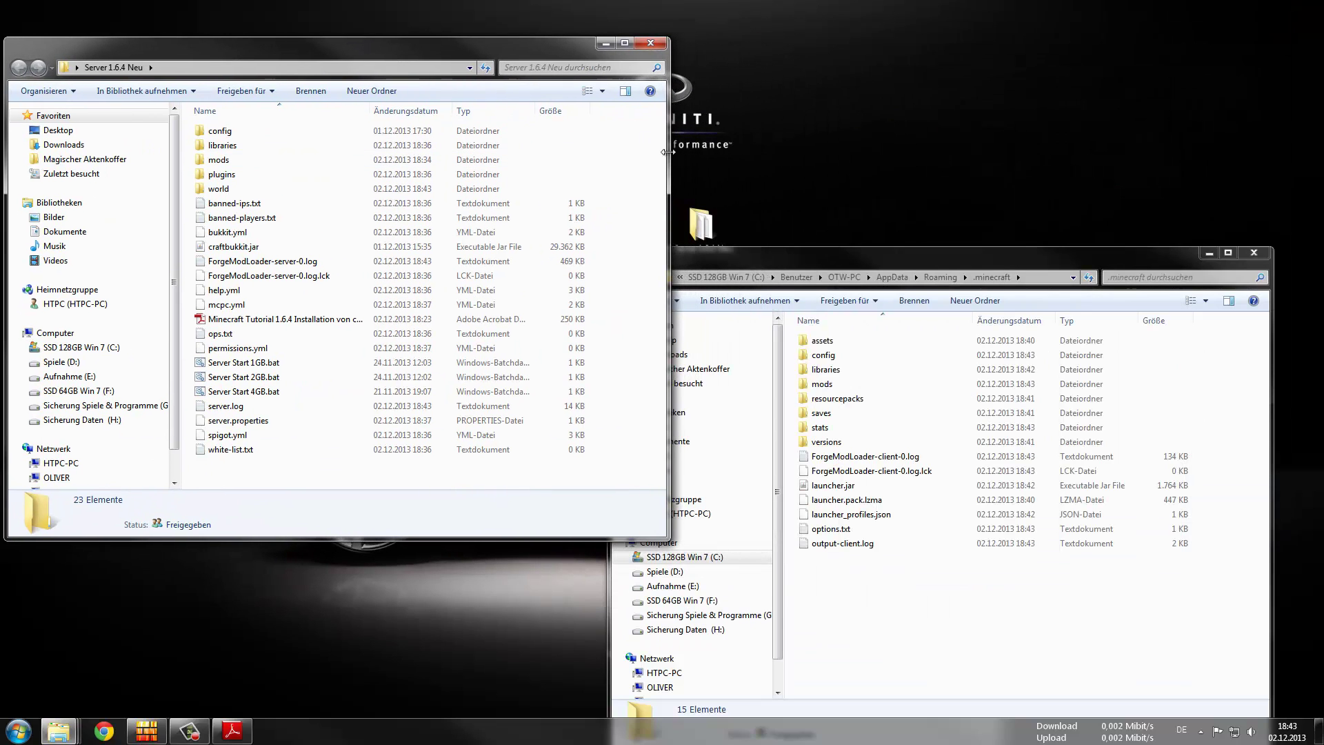
drag(669, 159, 605, 166)
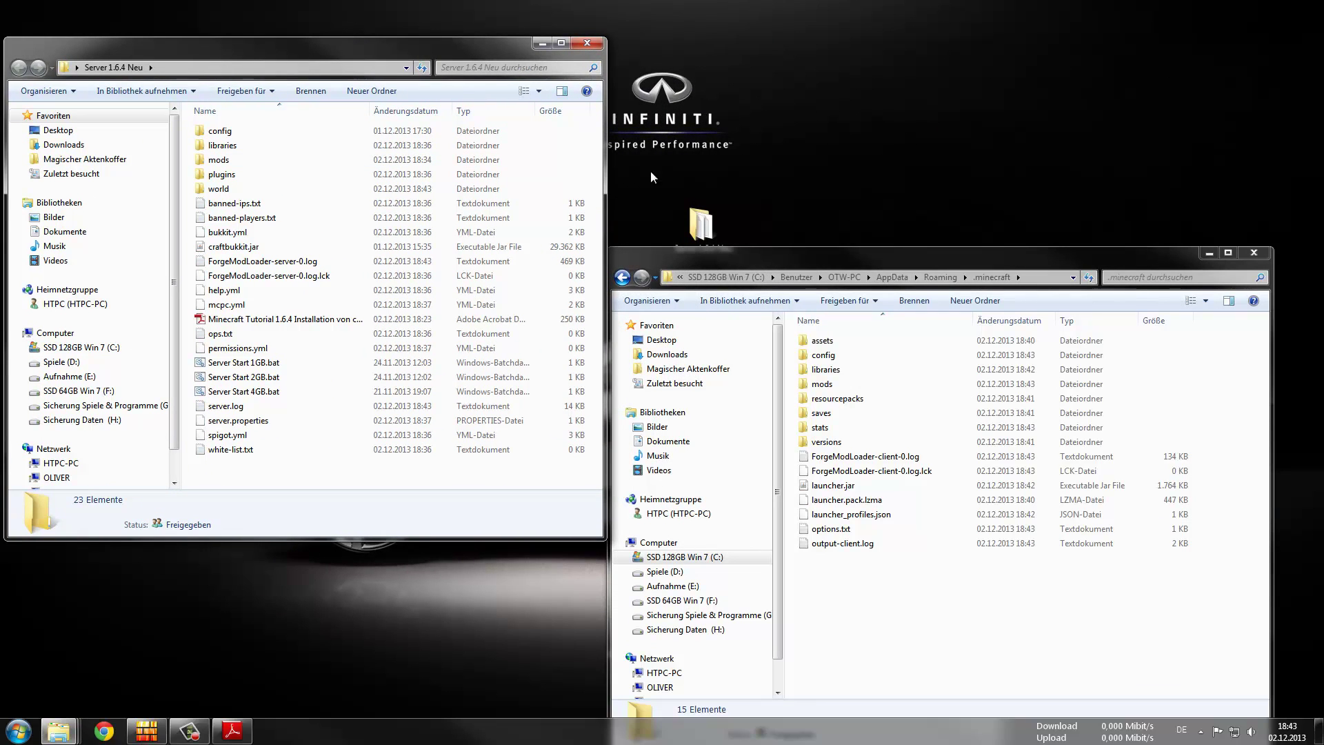
drag(981, 250, 1024, 14)
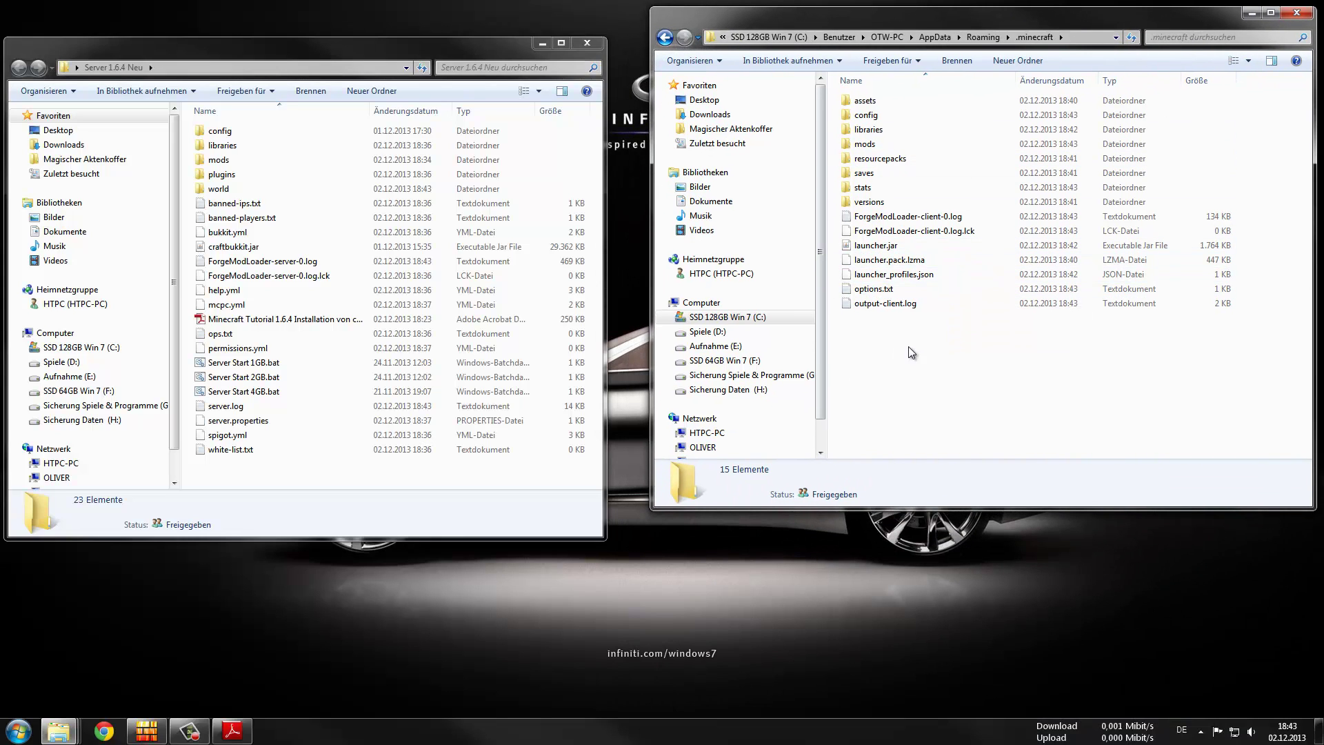
Open the config folder in both .minecraft and Server 1.6.4 Neu, and enlarge the server folder window
key(BackSpace)
double_click(890, 102)
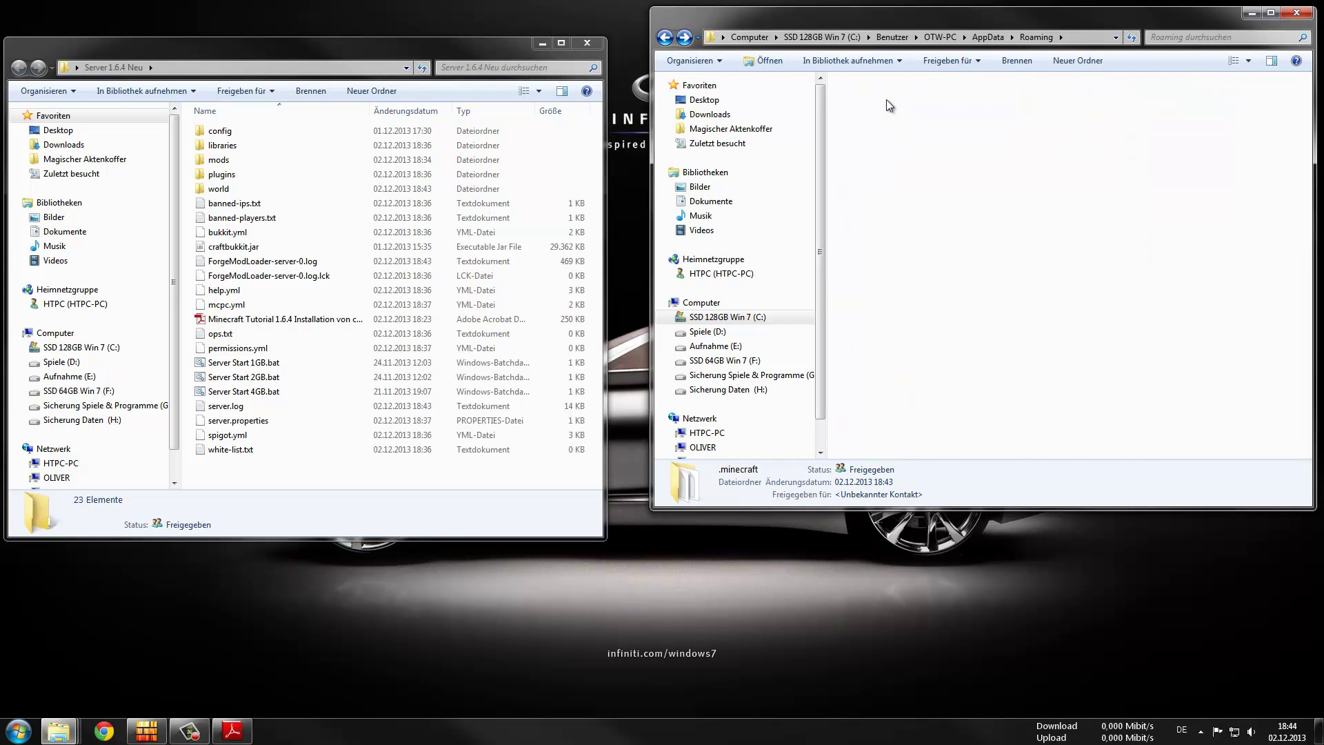
double_click(857, 121)
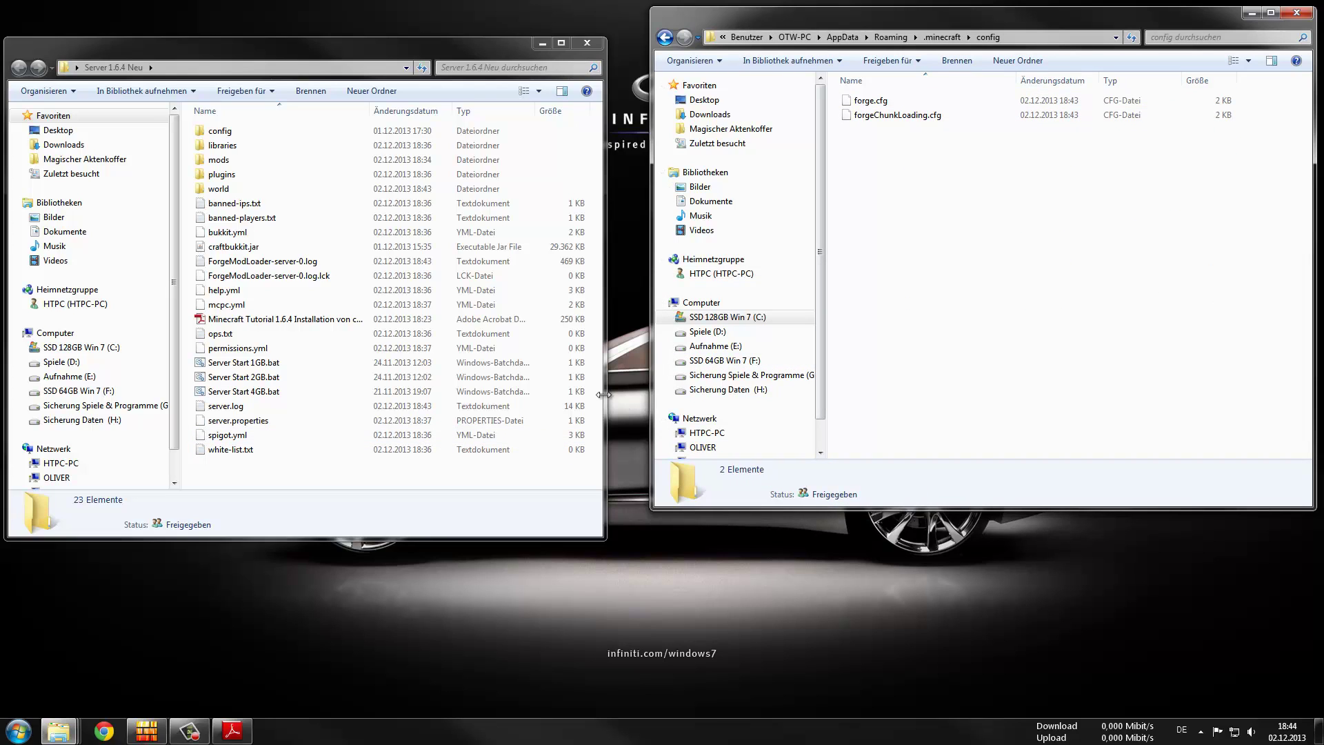
double_click(243, 128)
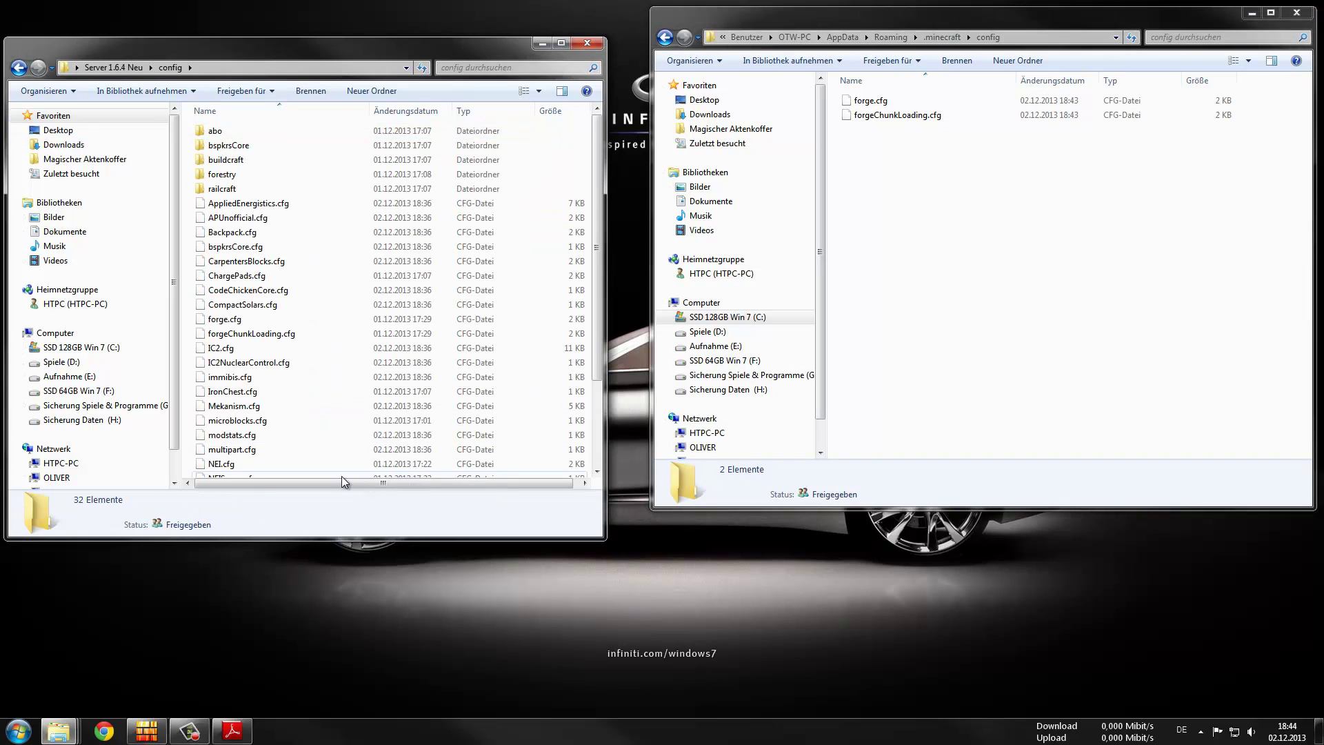
drag(605, 538, 623, 578)
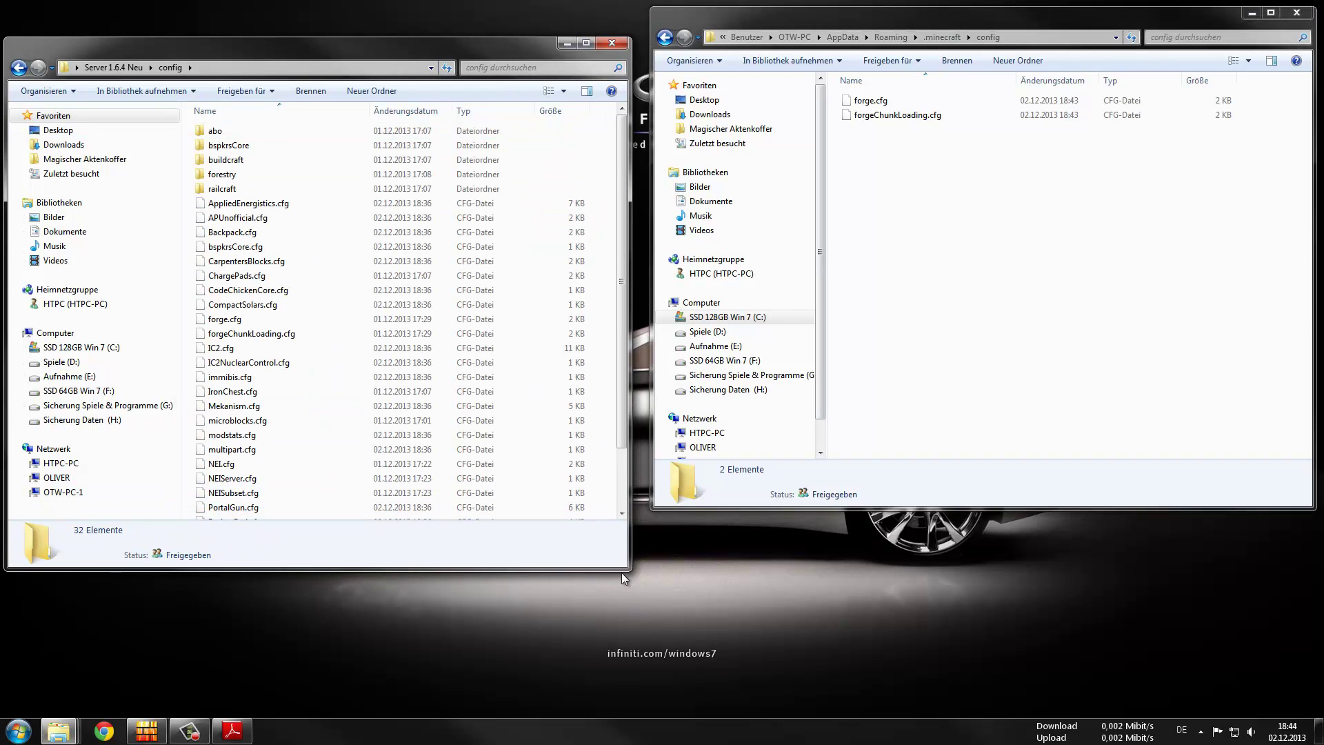
Copy everything from the server's config folder into the .minecraft config folder, replacing files with the same name
drag(605, 123, 369, 718)
right_click(428, 417)
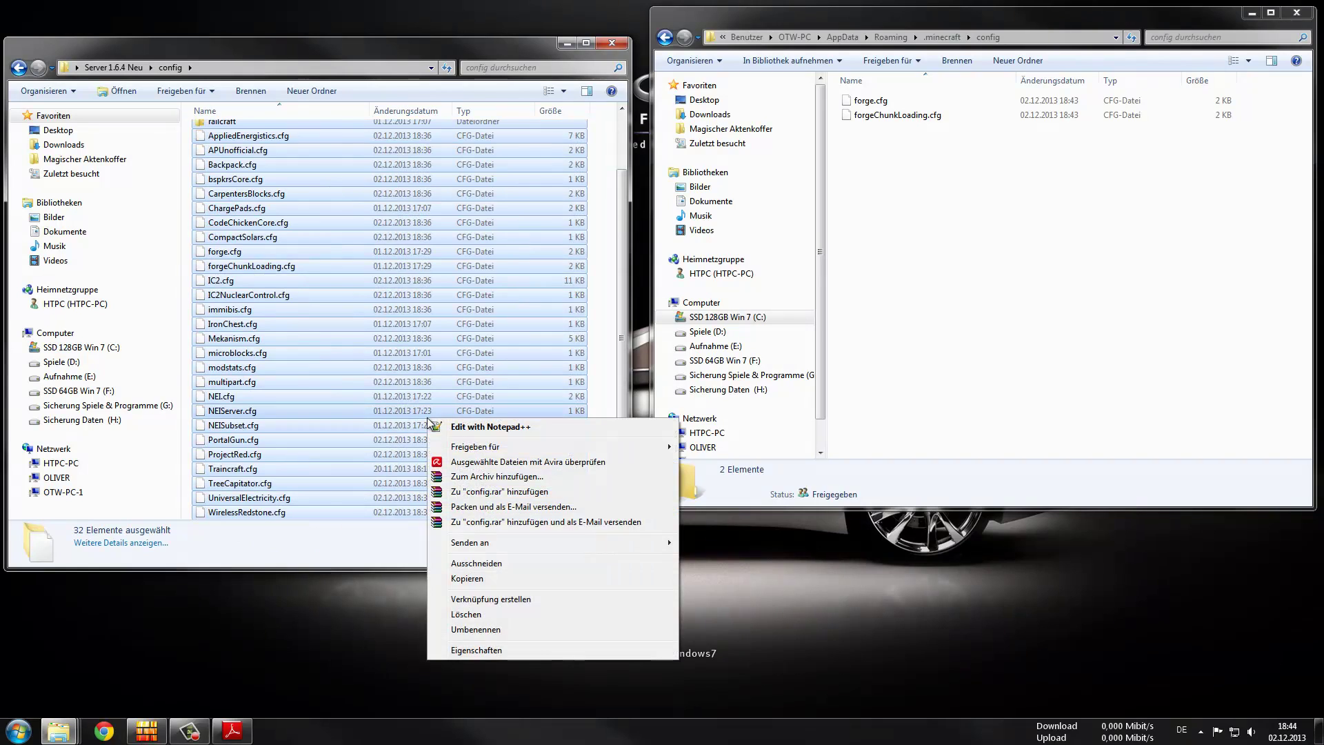
click(490, 577)
right_click(1019, 287)
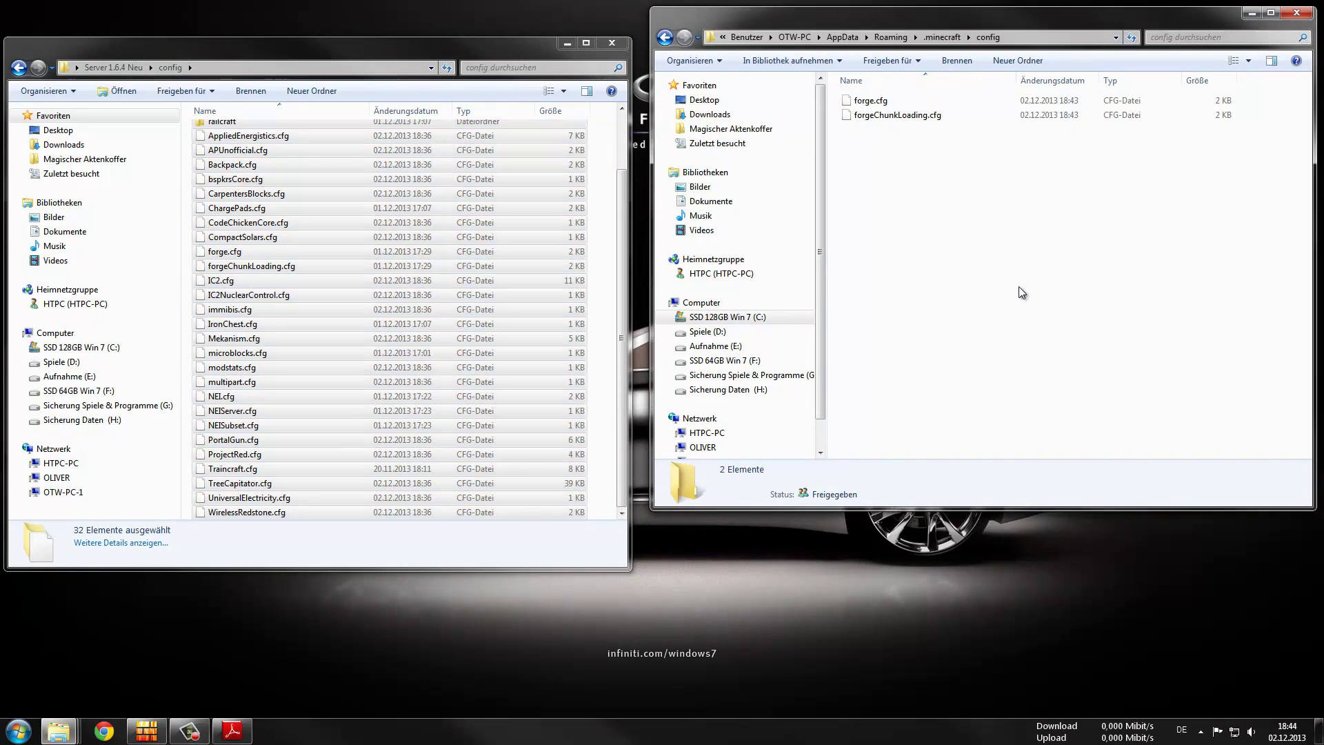
click(1062, 400)
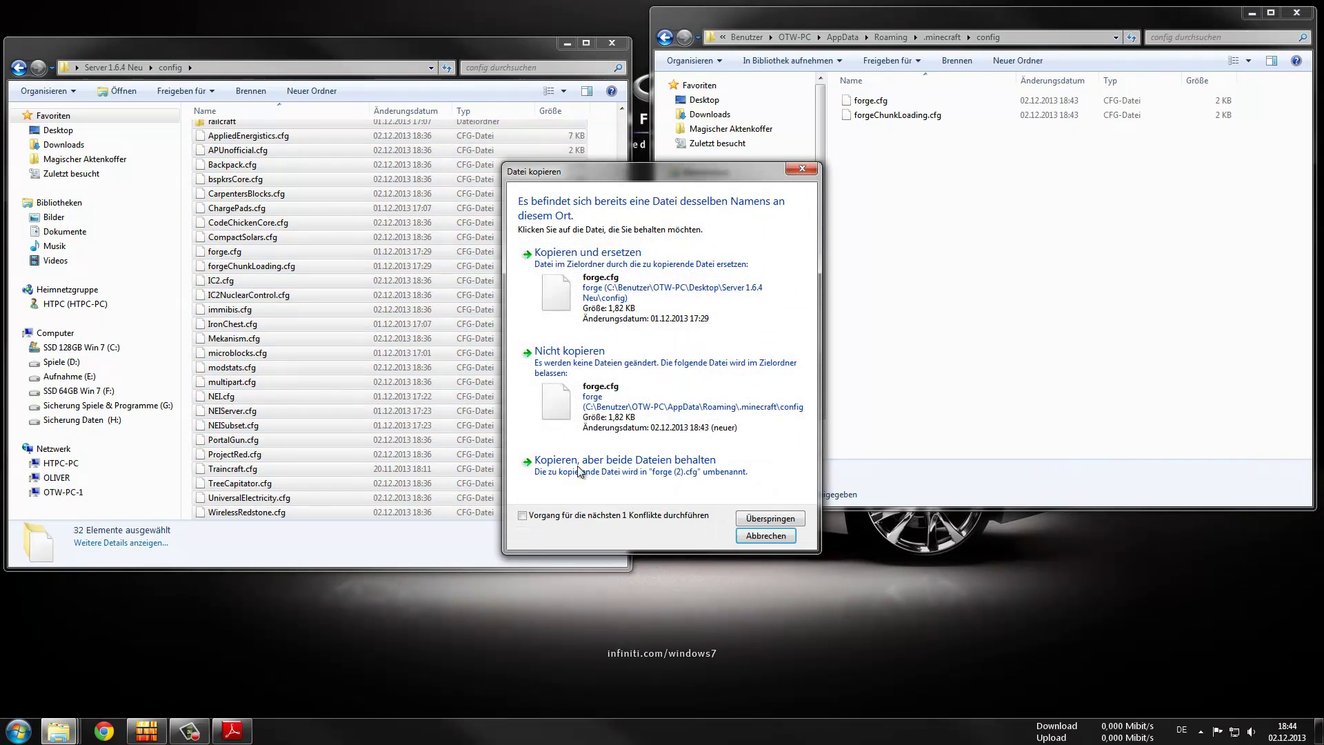
click(593, 282)
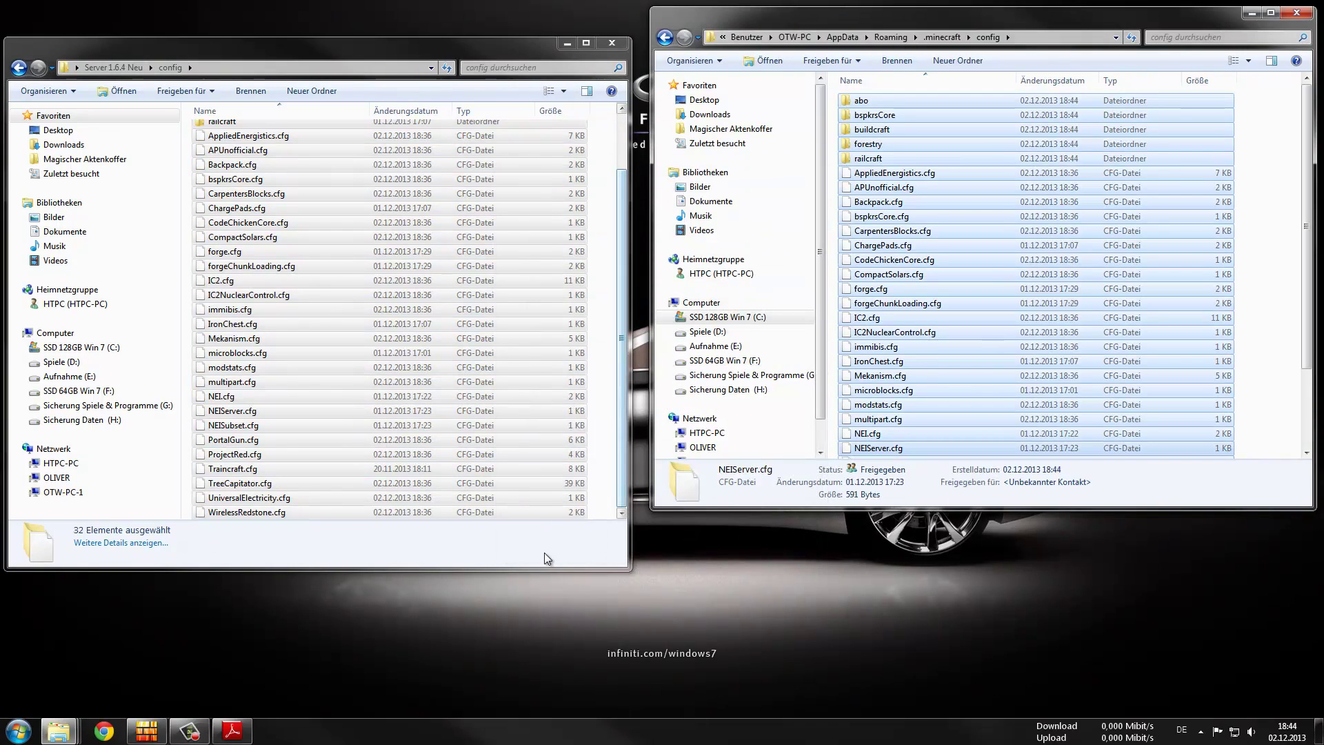
Go back up from both config folders and open the mods folder in .minecraft and in Server 1.6.4 Neu
click(598, 299)
key(BackSpace)
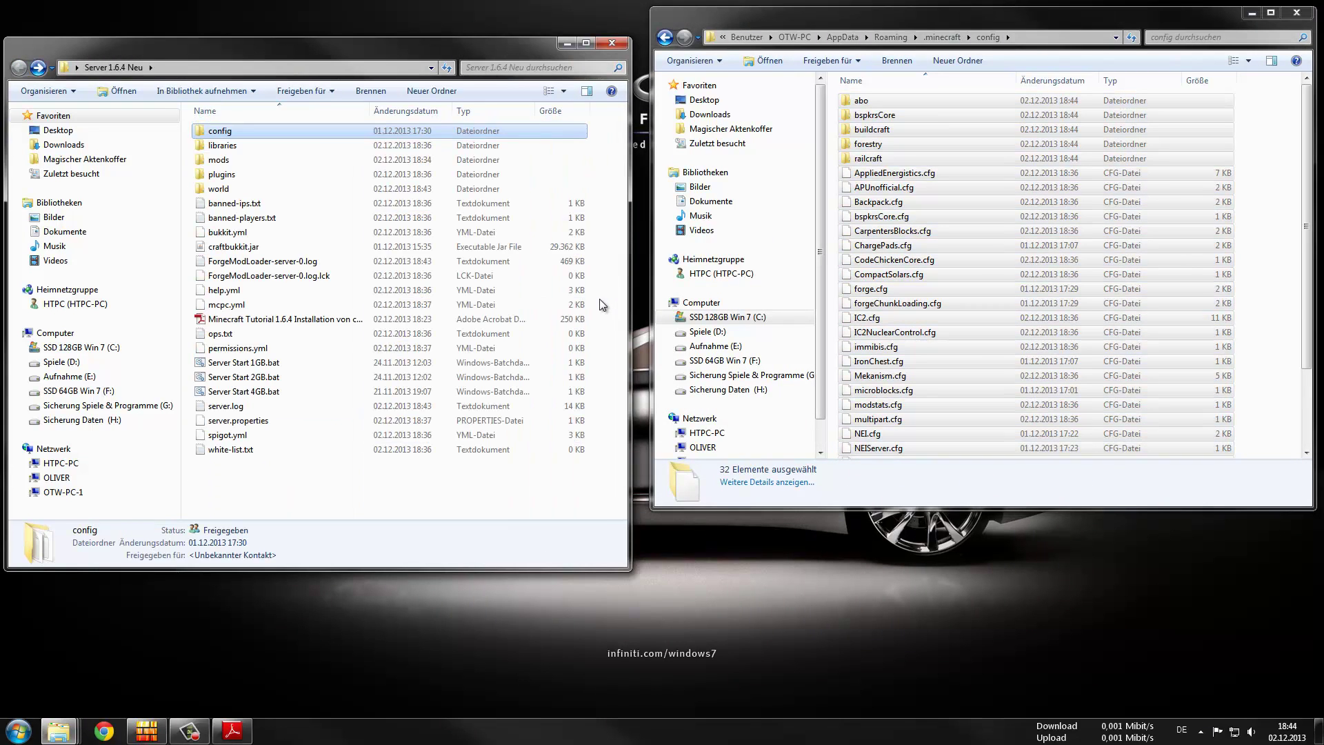
click(1284, 288)
key(BackSpace)
click(881, 146)
double_click(881, 147)
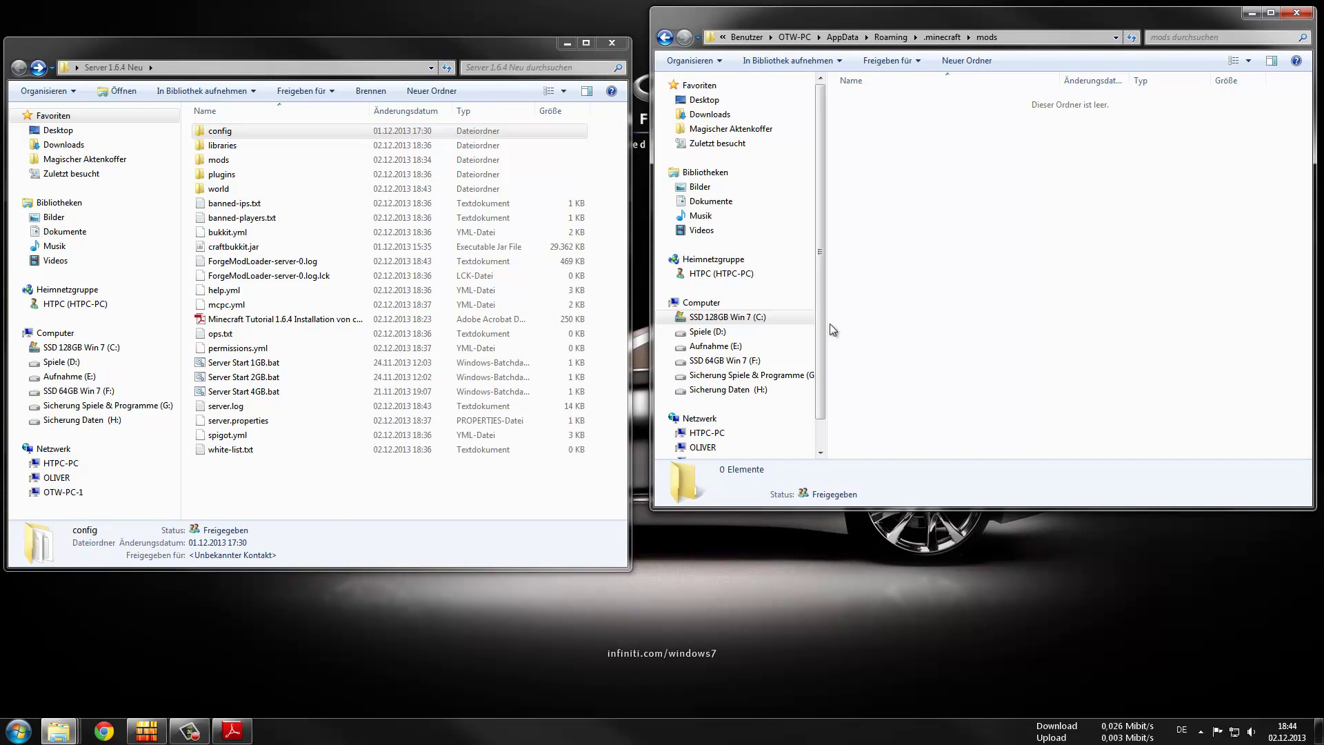
click(243, 160)
double_click(243, 160)
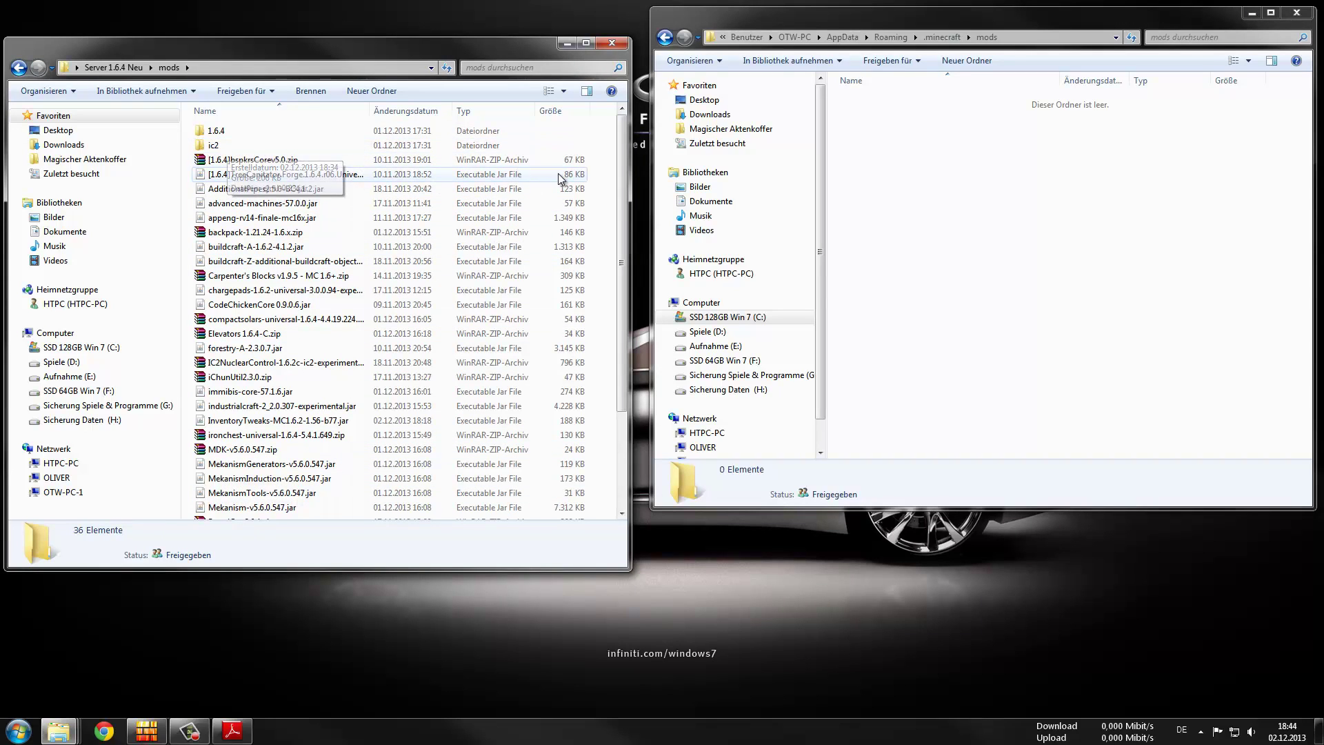
Copy all mod files except the 1.6.4 and ic2 subfolders from the server's mods folder into the .minecraft mods folder
drag(602, 159, 499, 722)
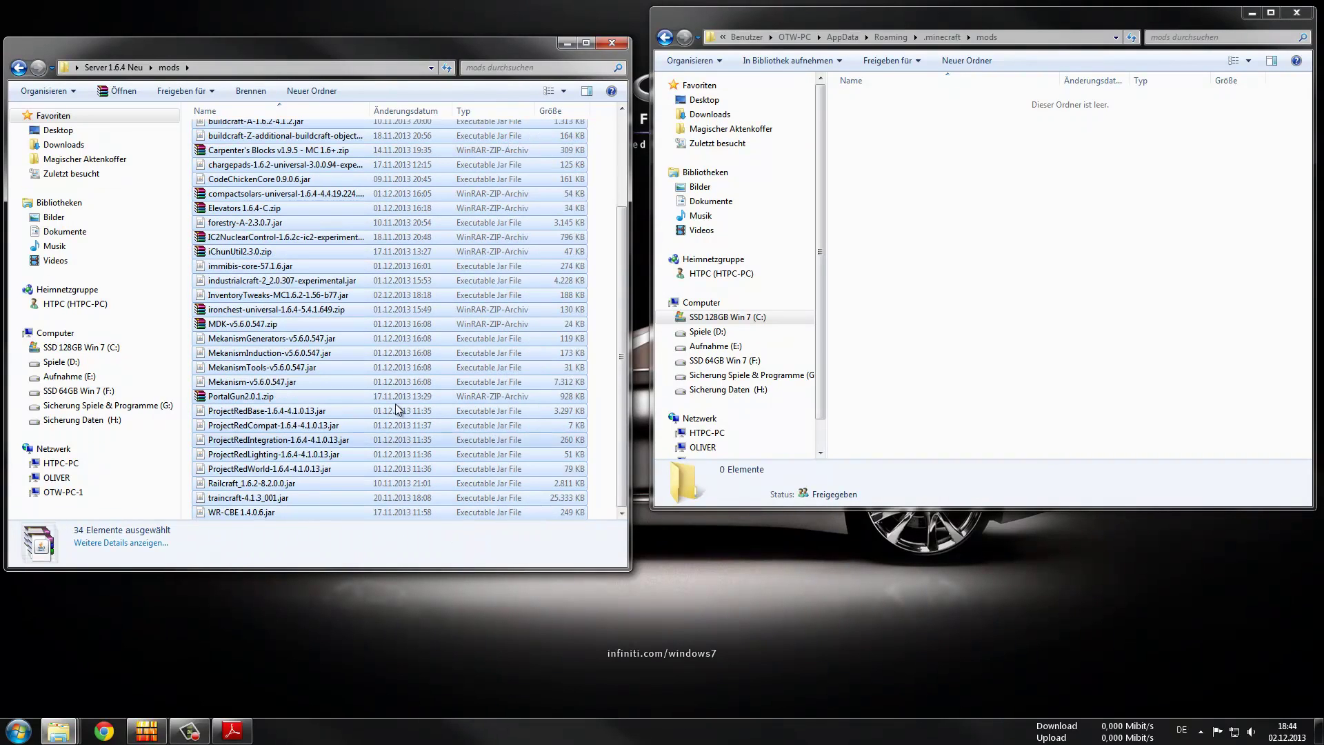
right_click(380, 339)
click(438, 564)
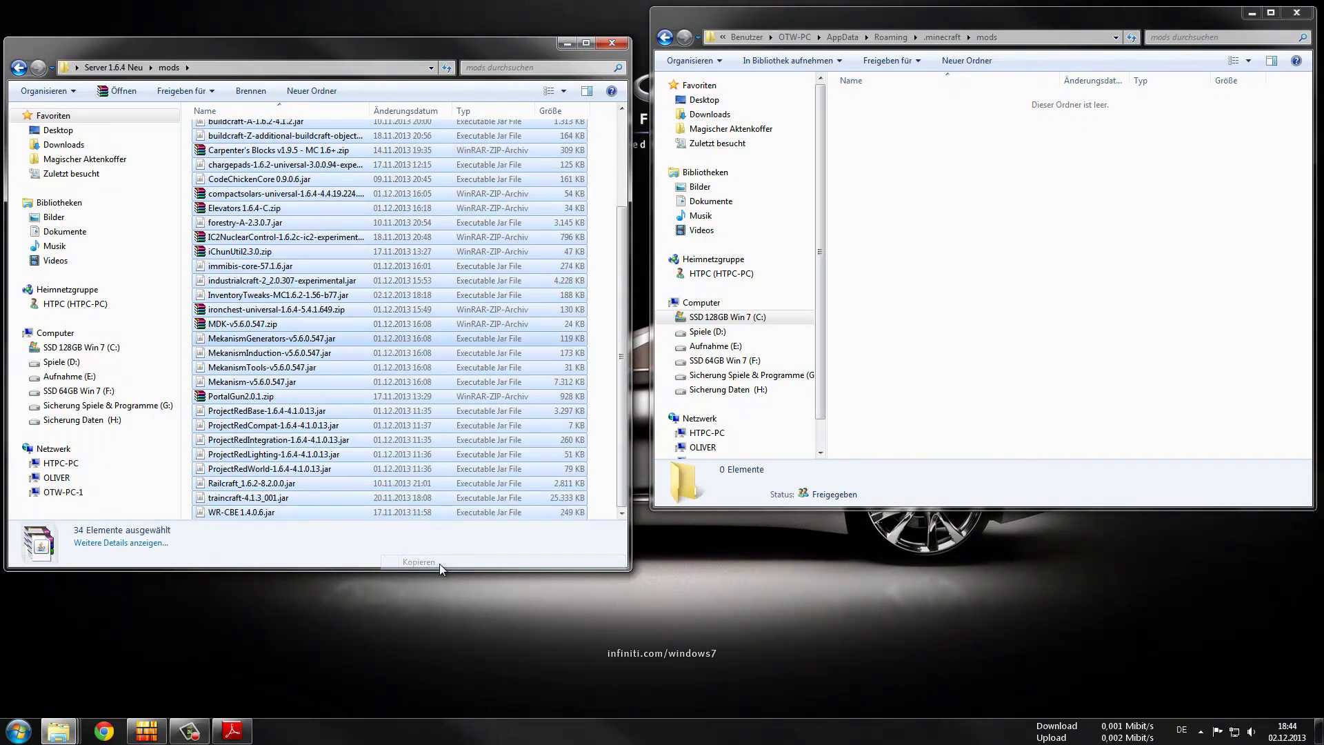
right_click(969, 319)
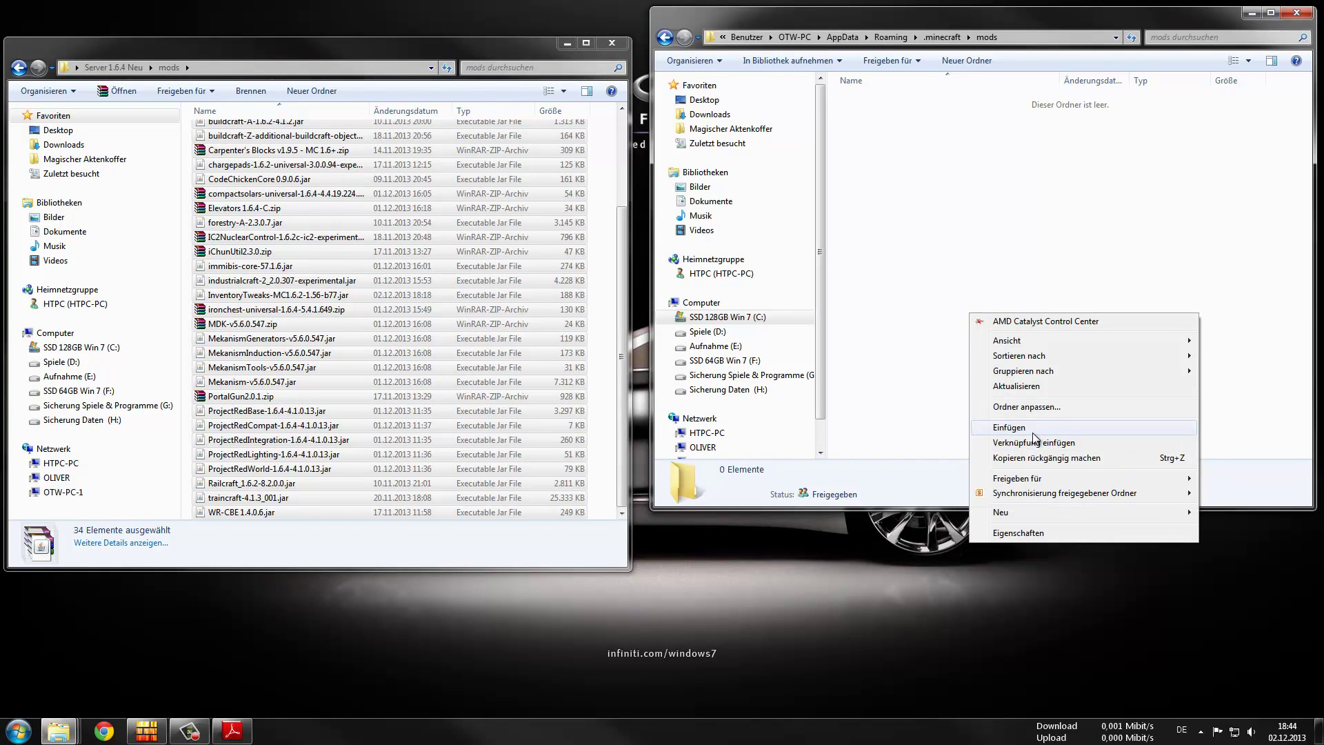
click(1000, 427)
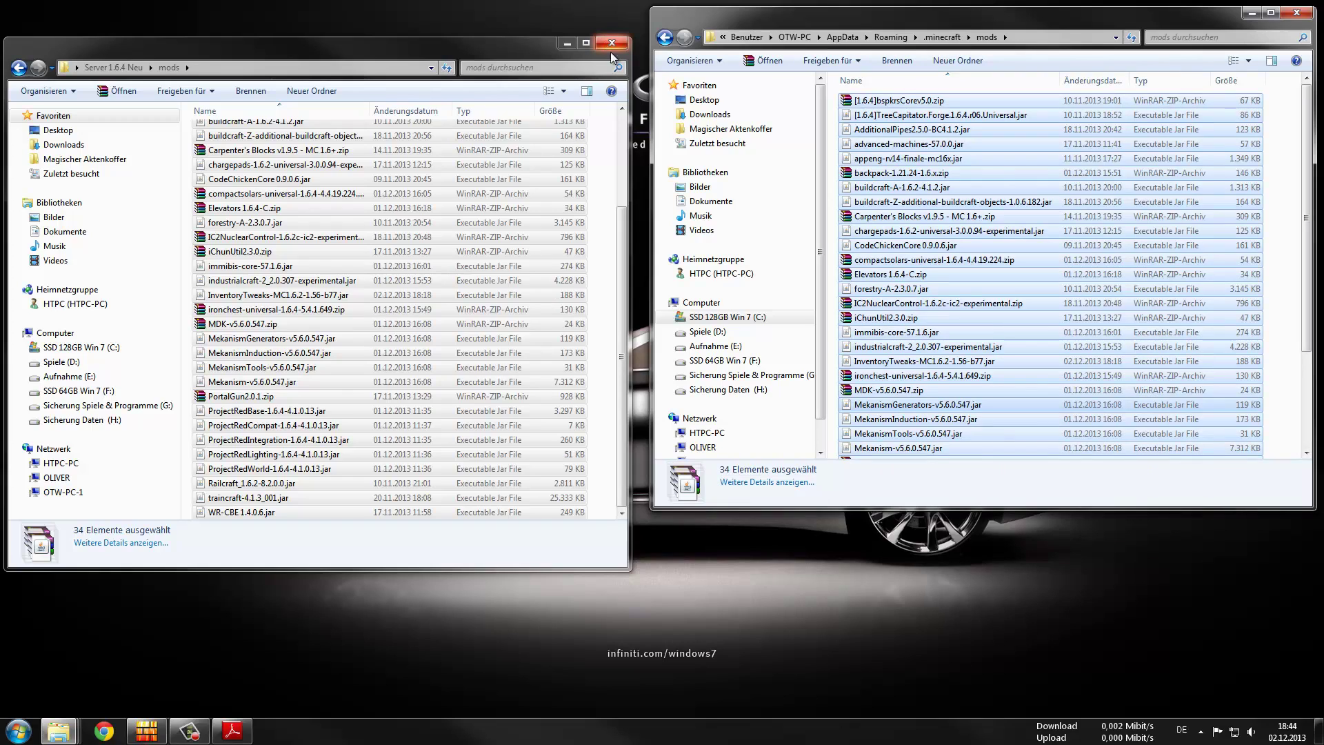
Open the Mods Client folder inside Minecraft 1.6.4 Client Server and check the client mods listed in the tutorial PDF
click(126, 490)
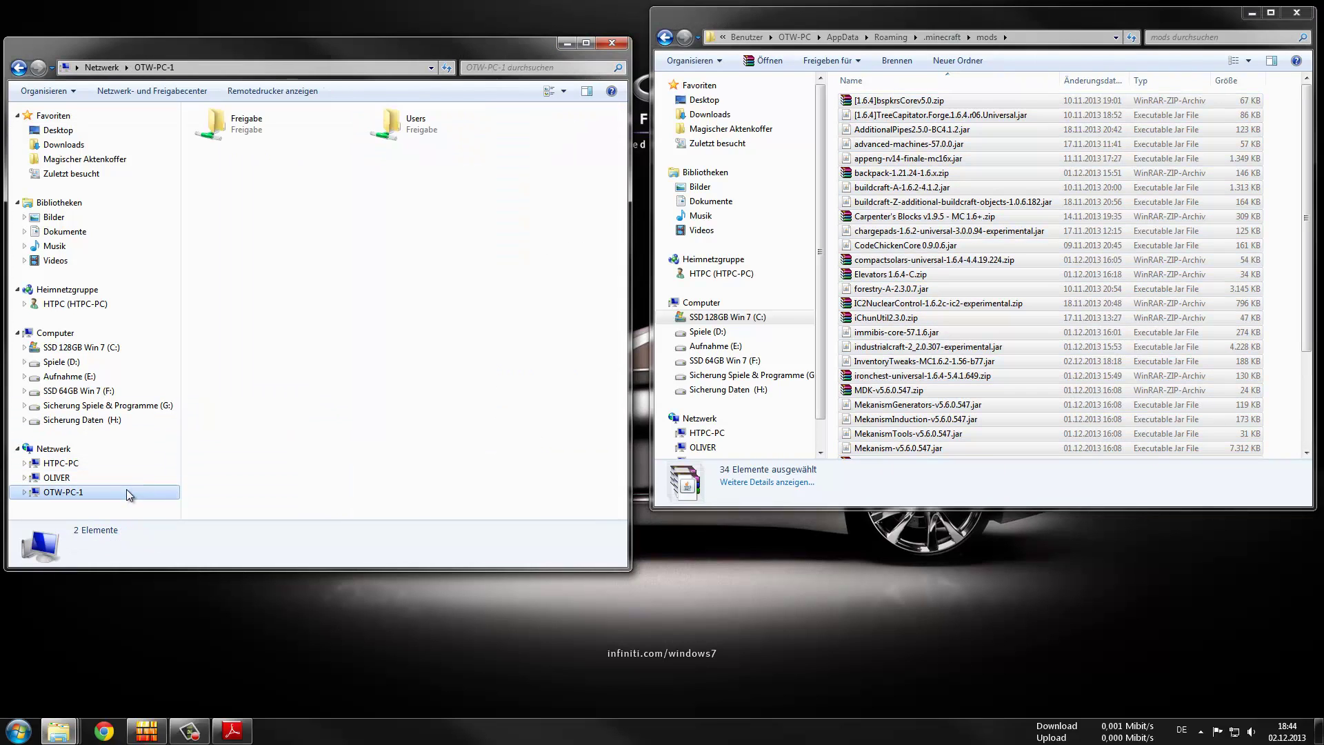
click(82, 421)
mouse_move(59, 733)
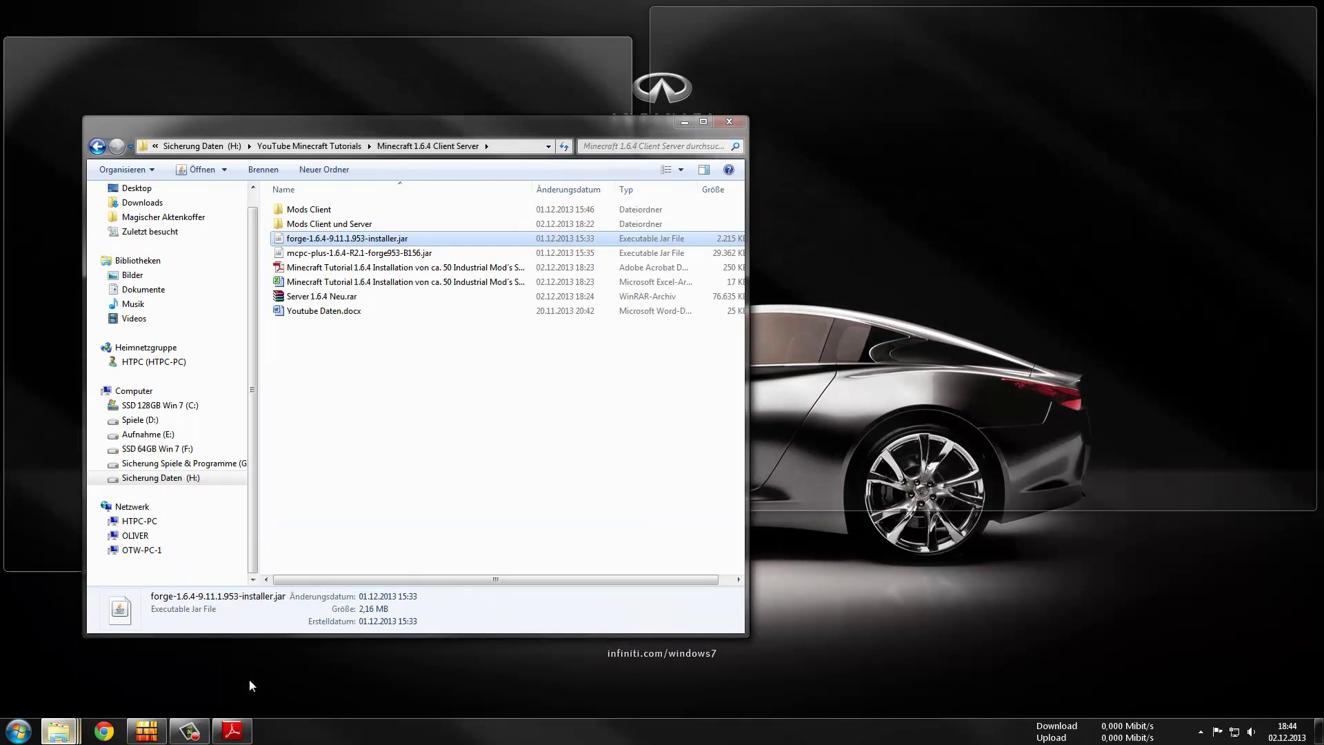
click(250, 680)
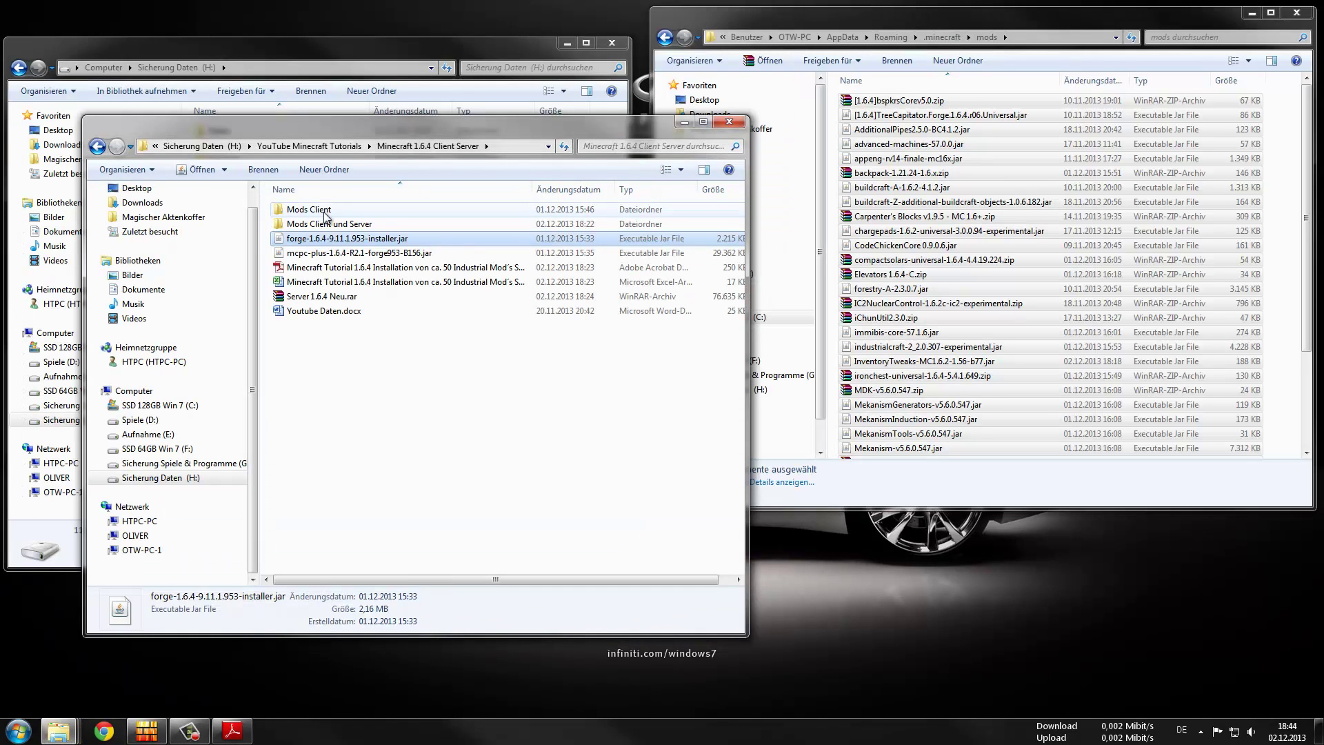
double_click(324, 210)
click(232, 731)
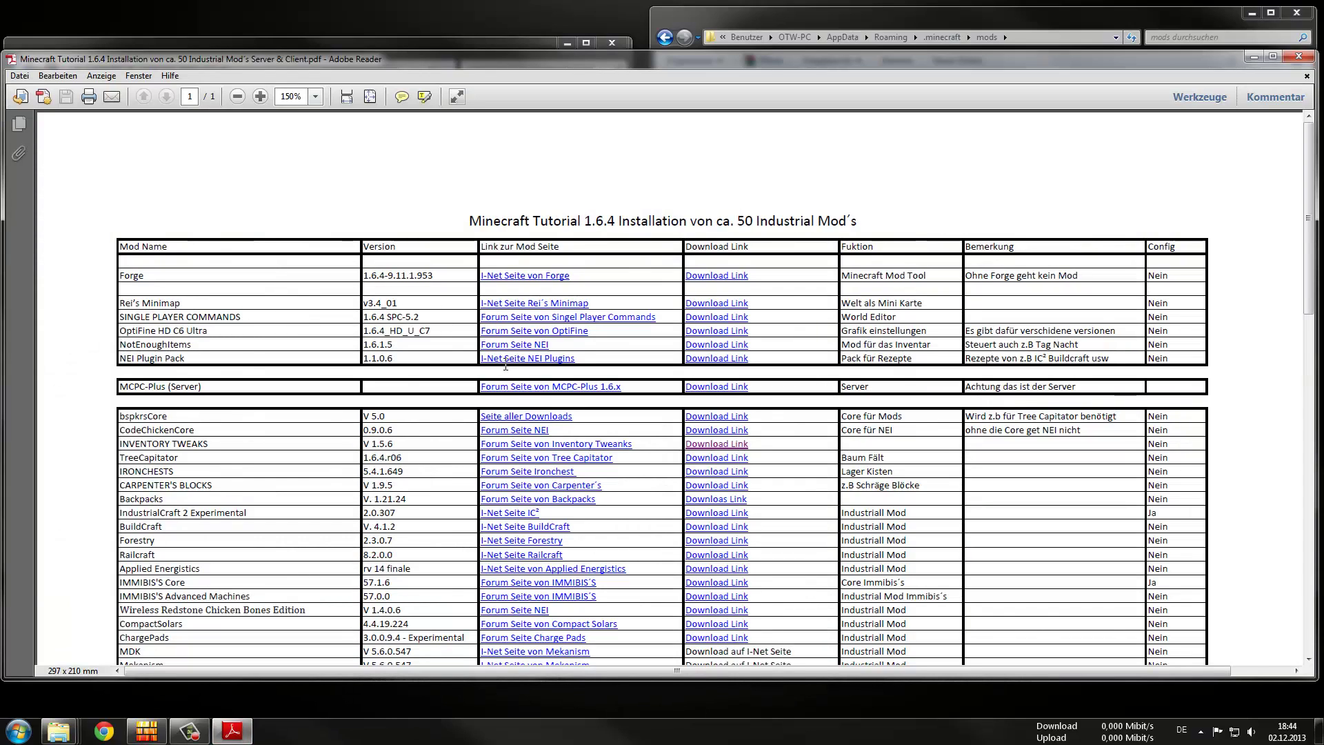
click(1259, 61)
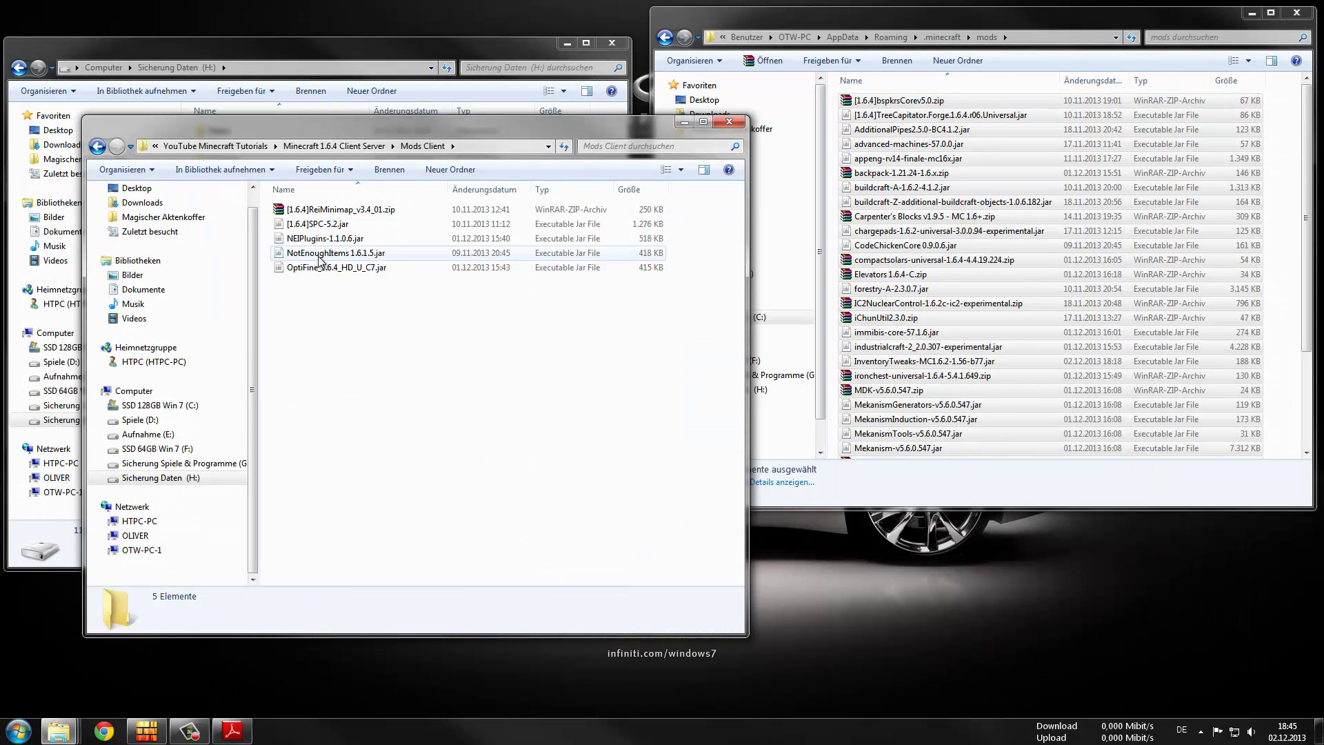
Copy all five client mods from the Mods Client folder into the .minecraft mods folder
drag(333, 386, 481, 205)
right_click(484, 237)
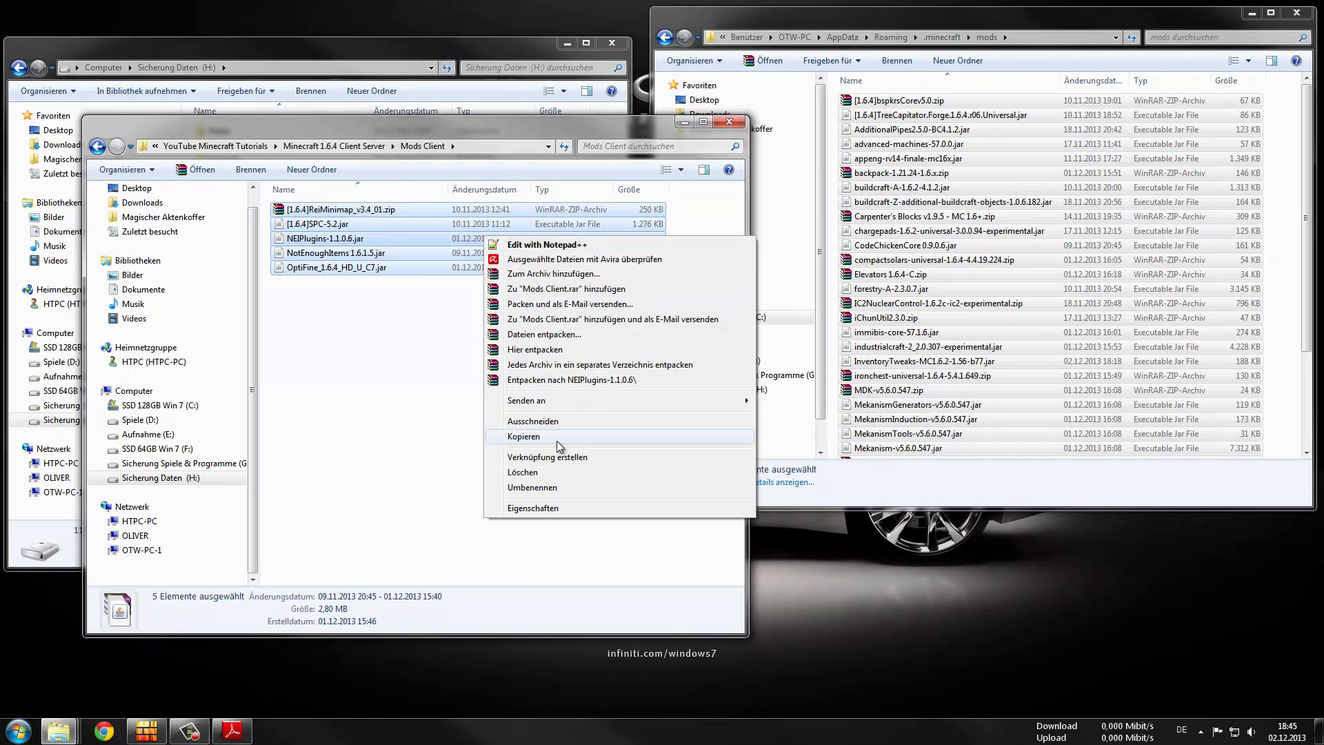
click(556, 436)
right_click(1281, 355)
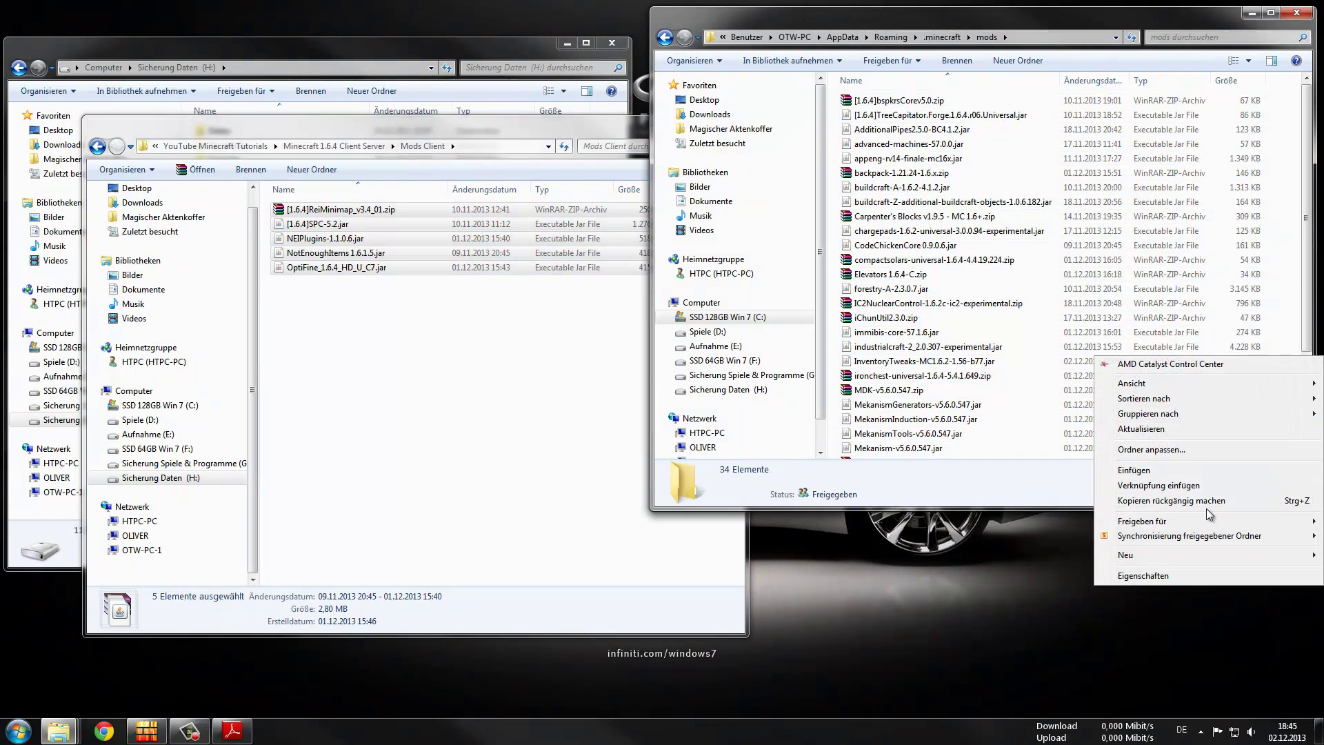
click(1173, 471)
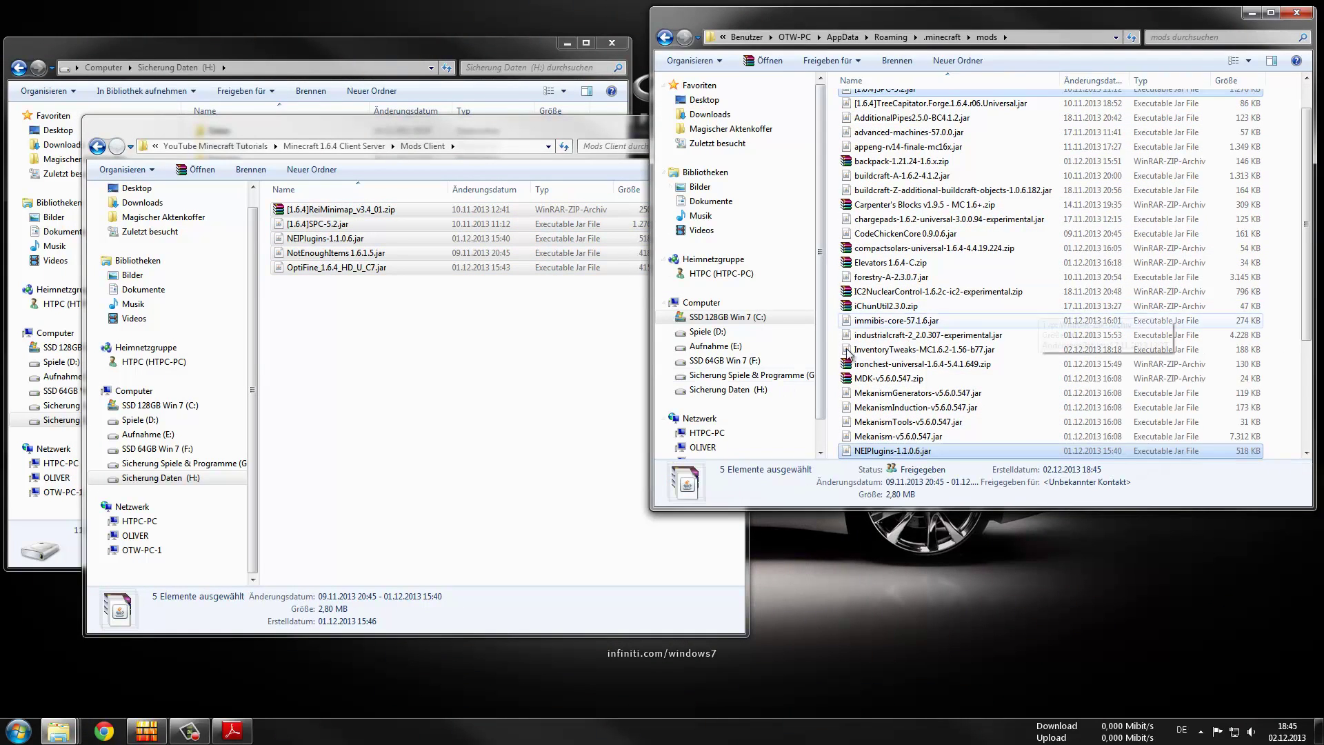
Go back up to the .minecraft folder and close the Mods Client and Sicherung Daten (H:) windows
key(BackSpace)
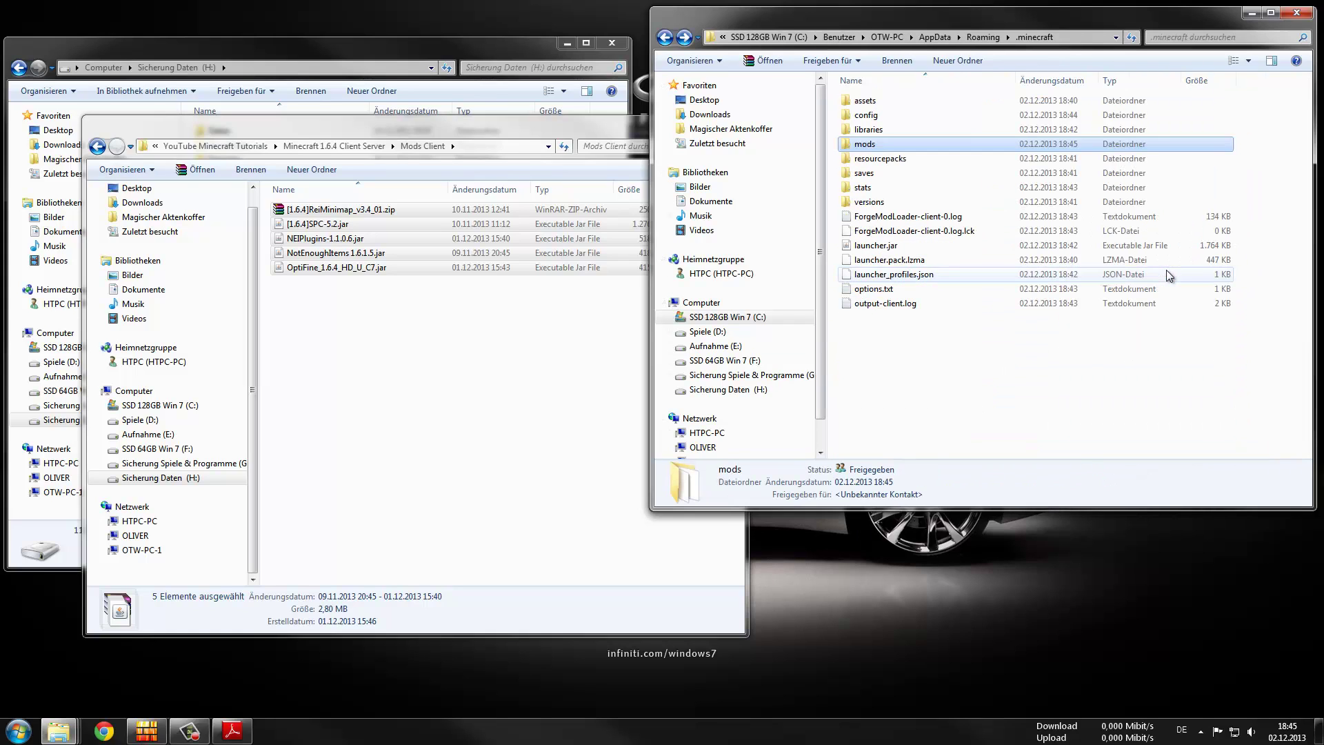
click(532, 130)
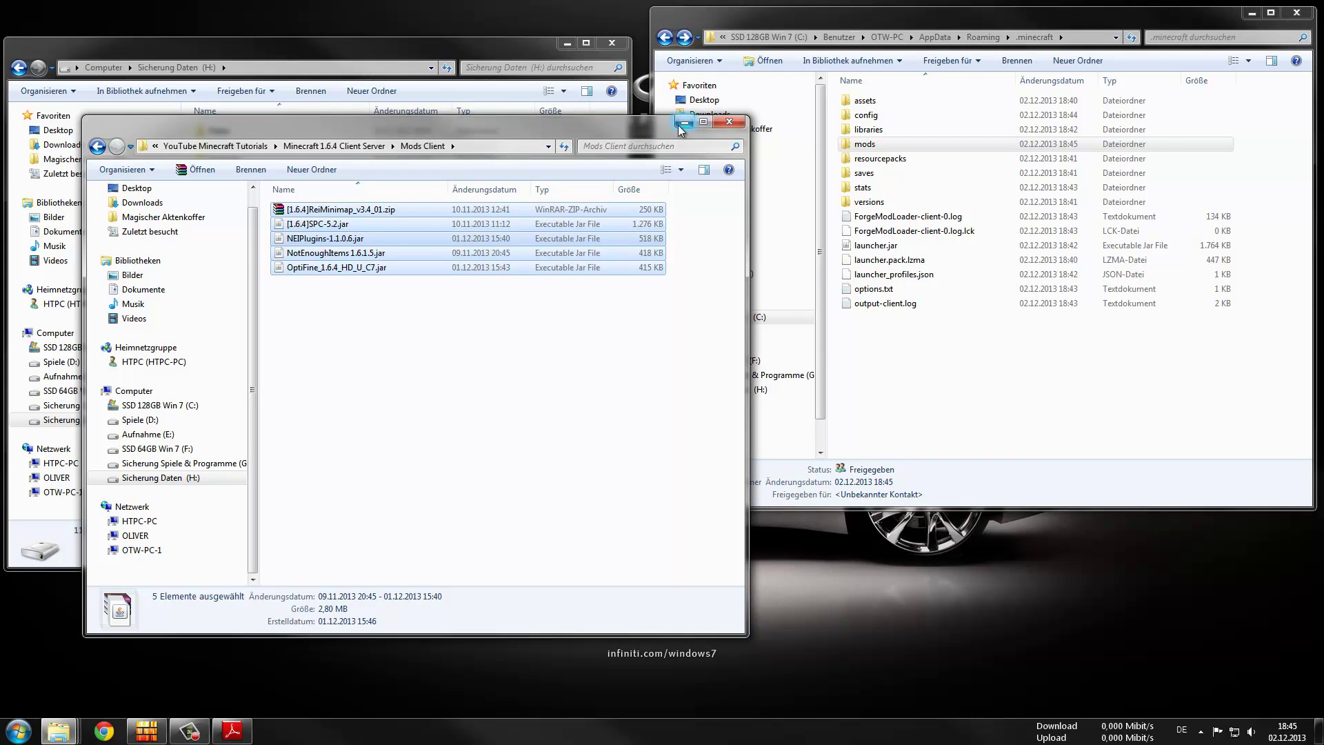
key(alt+F4)
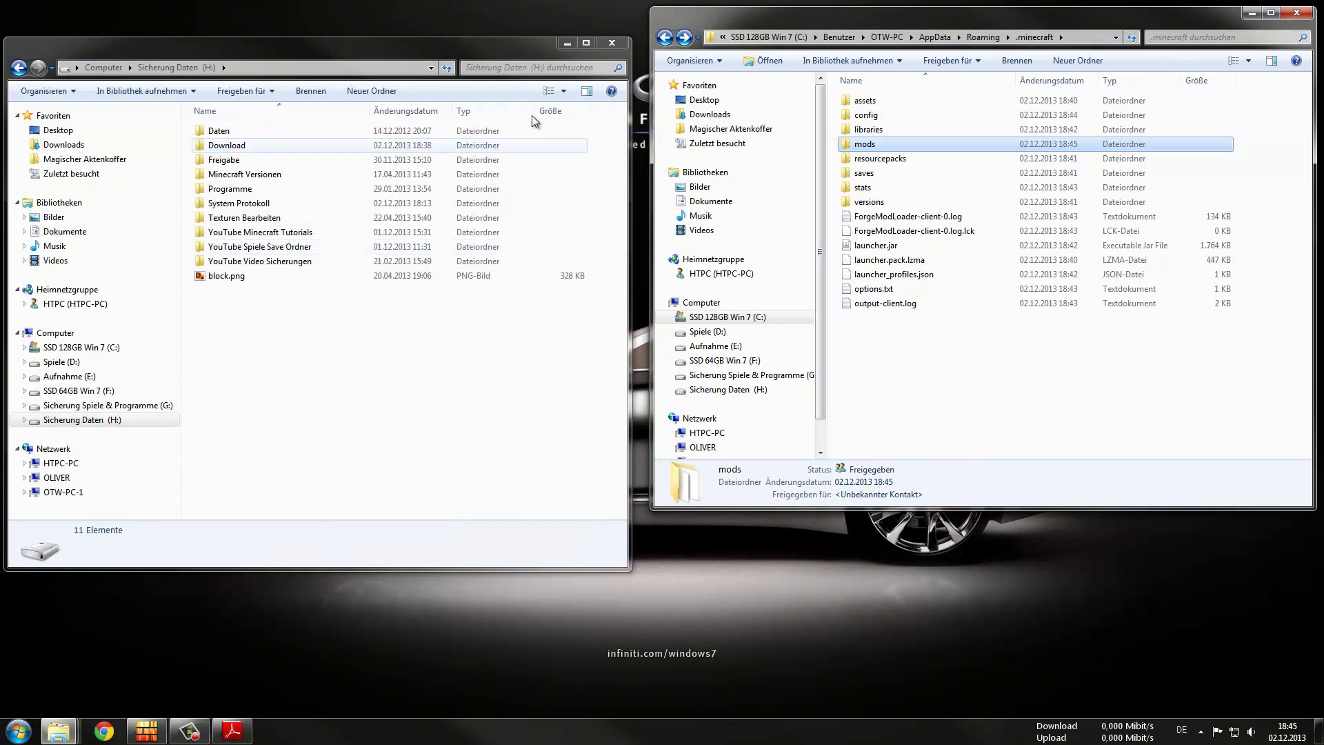
click(612, 43)
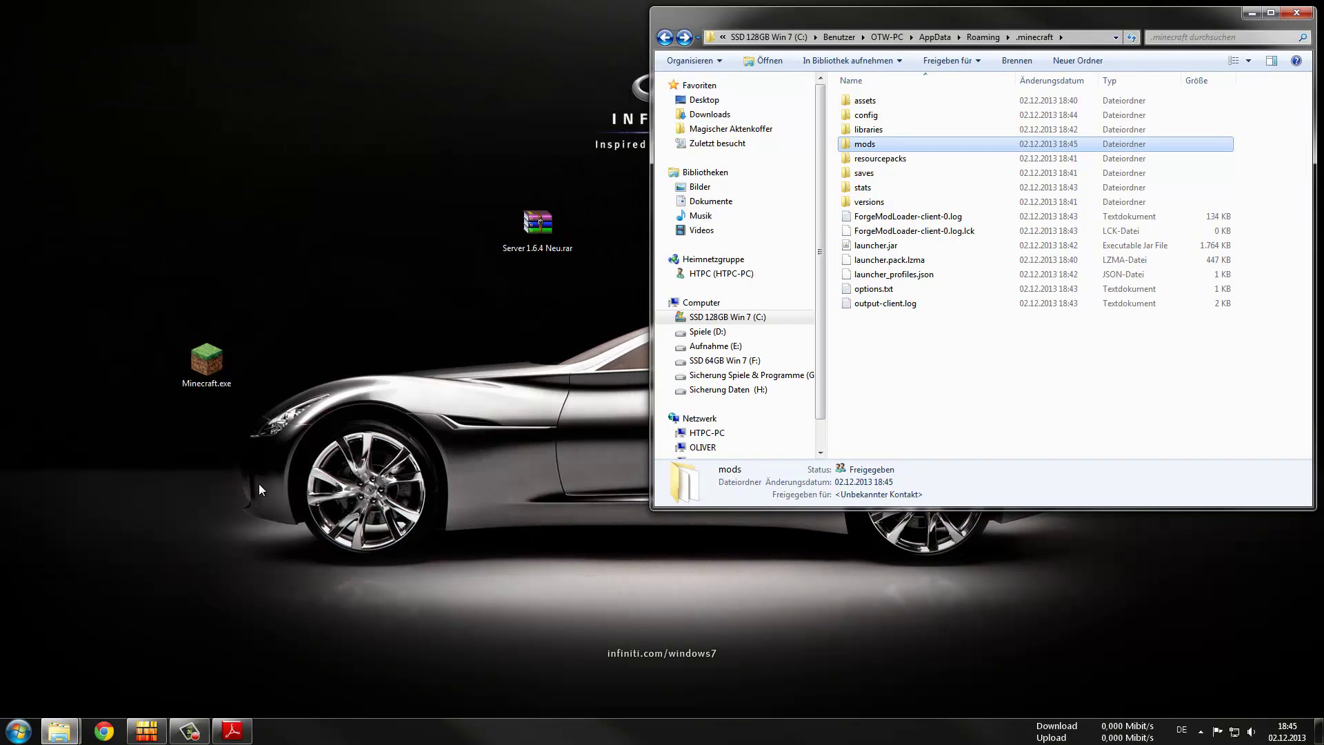
Start Minecraft.exe from the desktop and move the launcher window aside
double_click(204, 360)
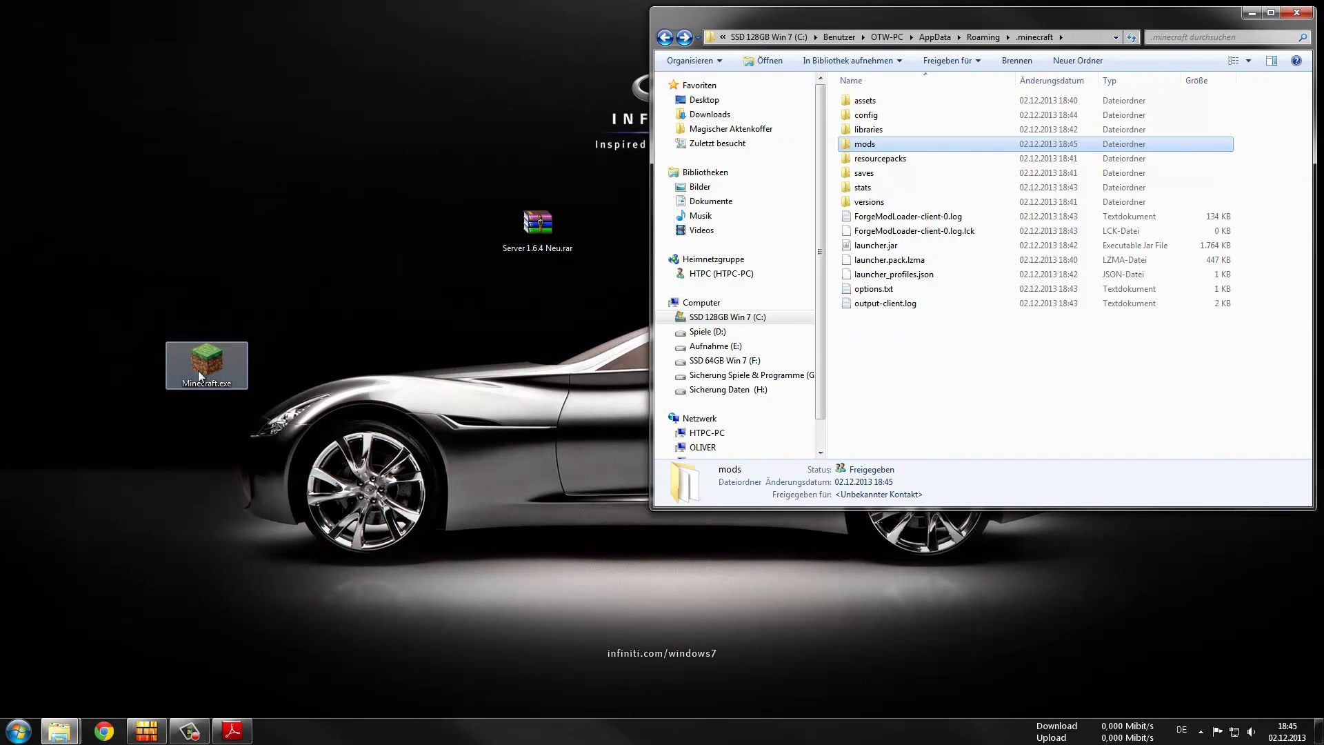
click(711, 375)
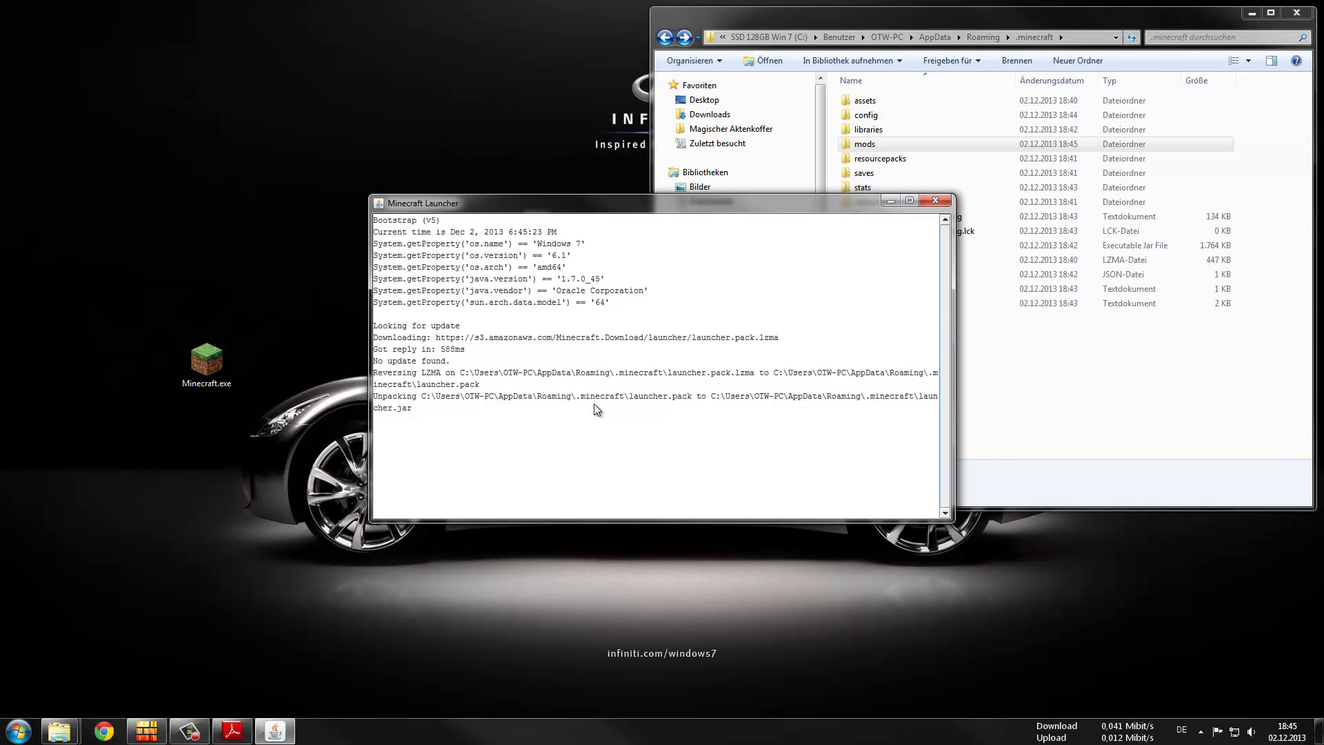
drag(774, 203, 1107, 387)
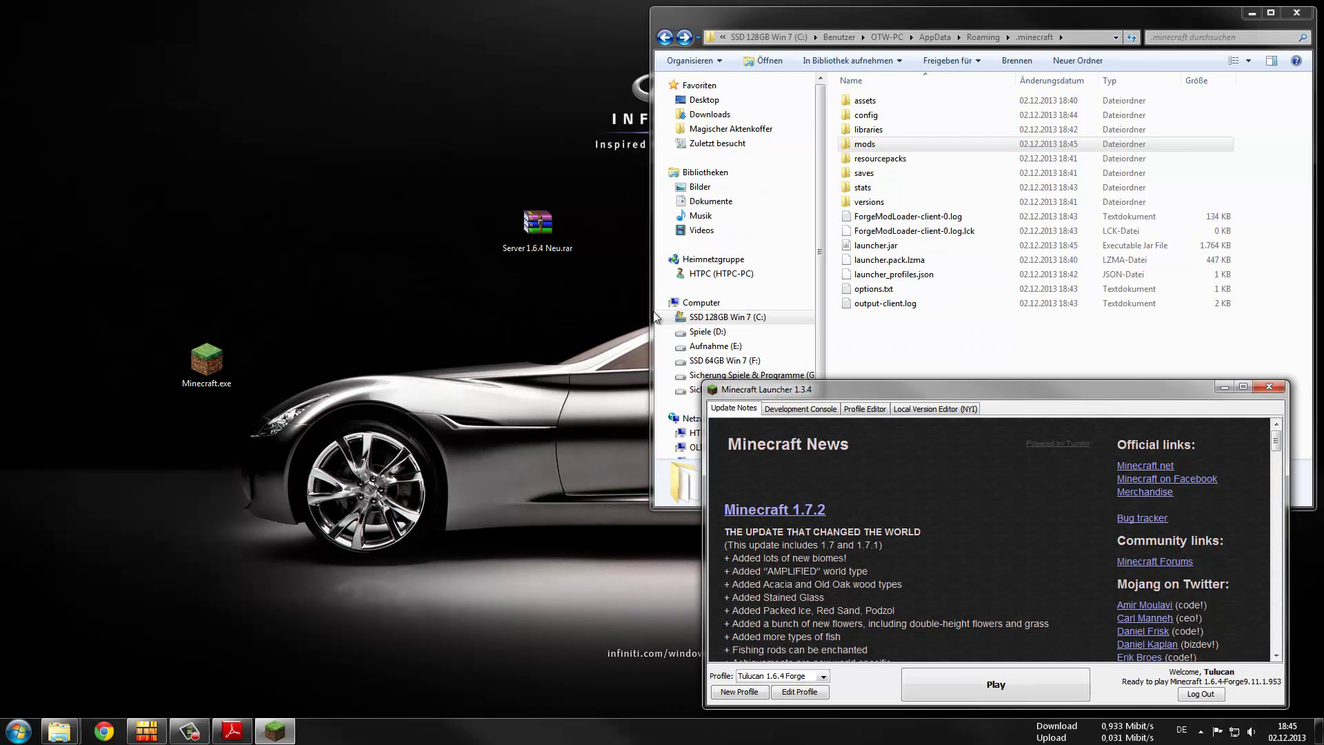
Minimize the .minecraft window and open the Server 1.6.4 Neu folder from the desktop
click(1251, 13)
right_click(717, 238)
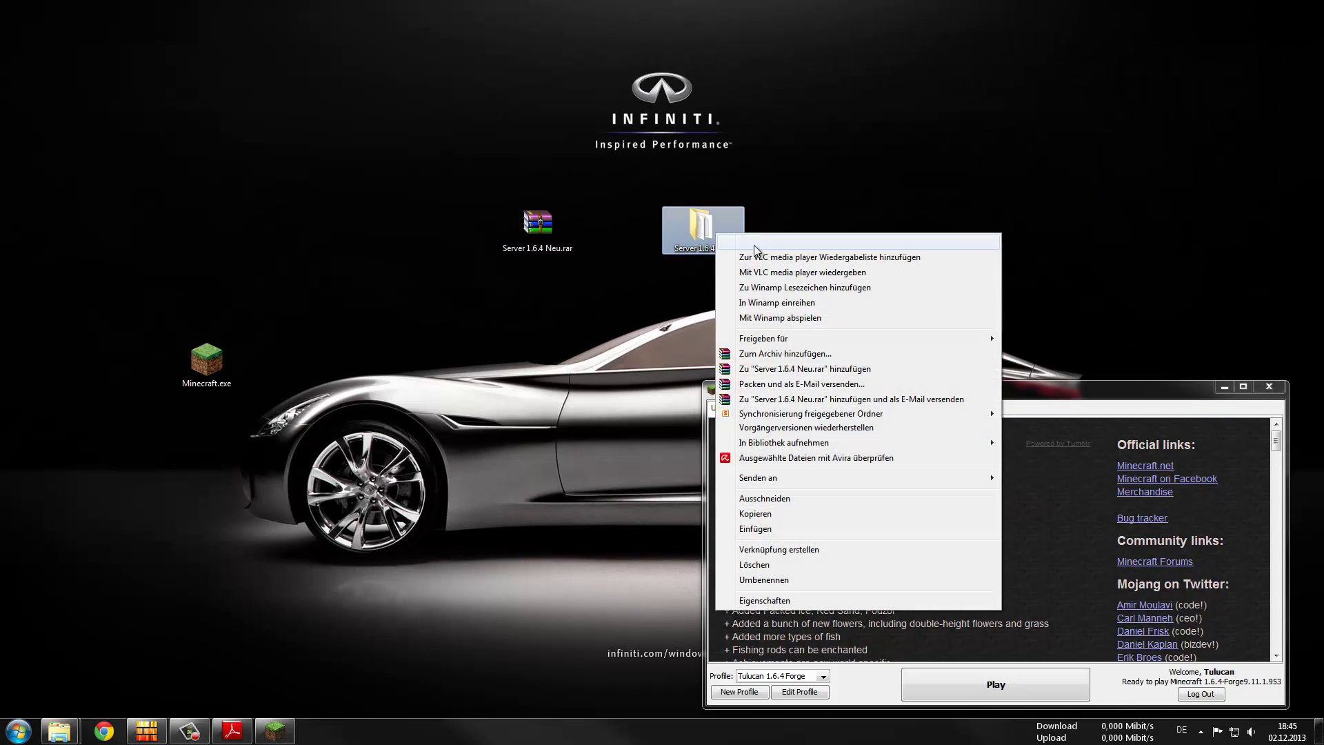
click(754, 243)
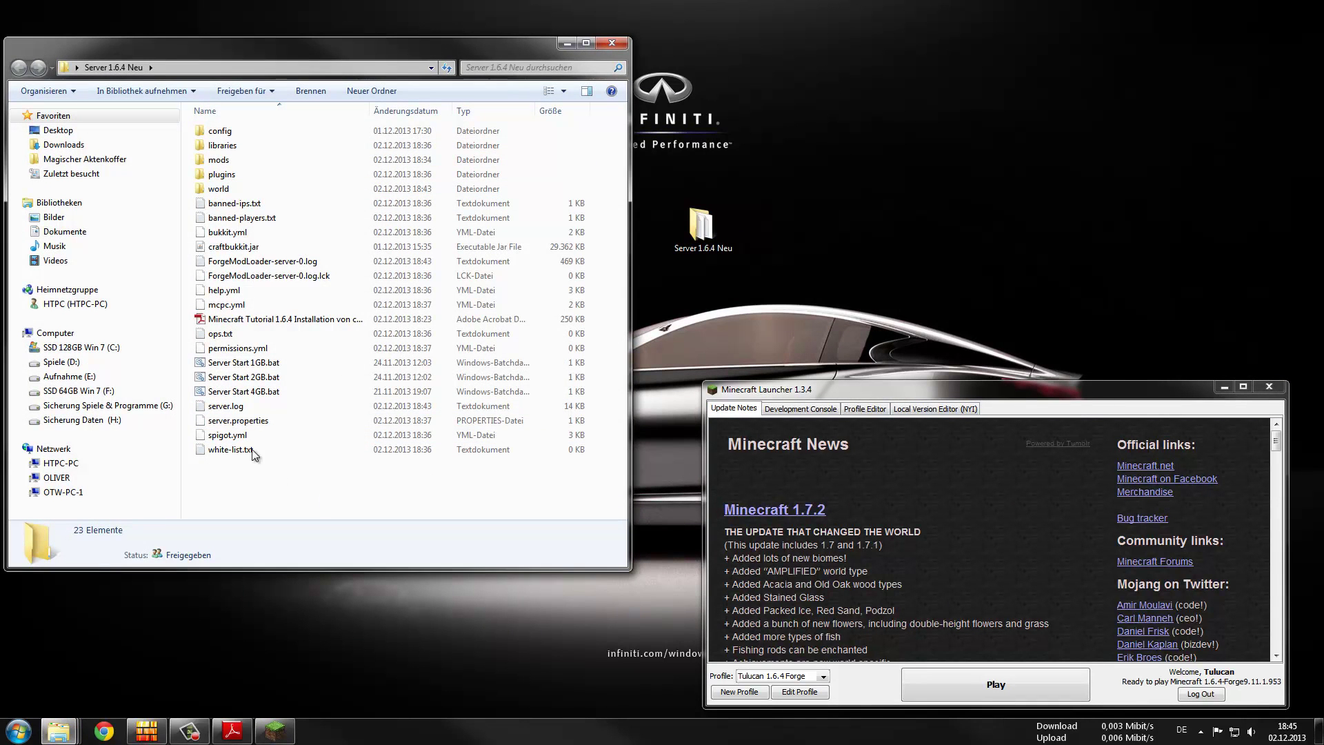
Move the launcher clear of the server folder and start the game with the selected 1.6.4 Forge profile
drag(1073, 408, 1100, 35)
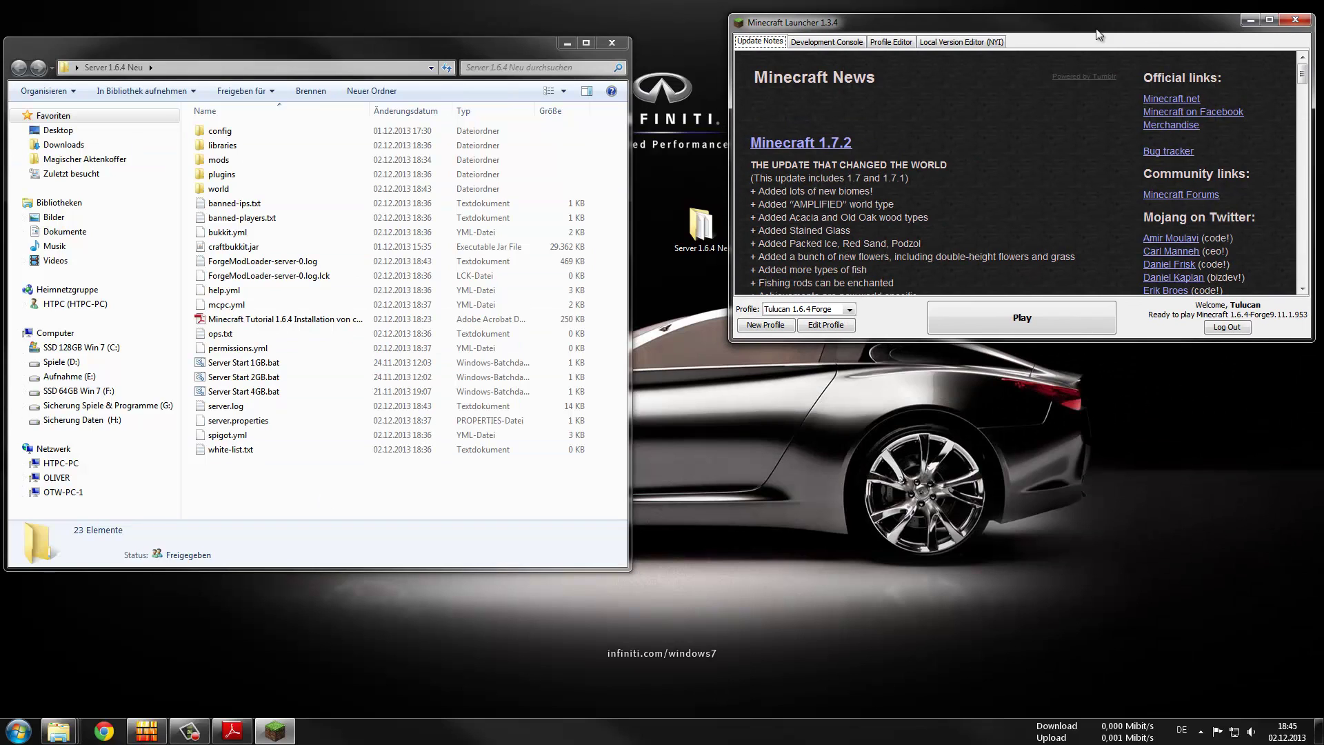
click(1031, 316)
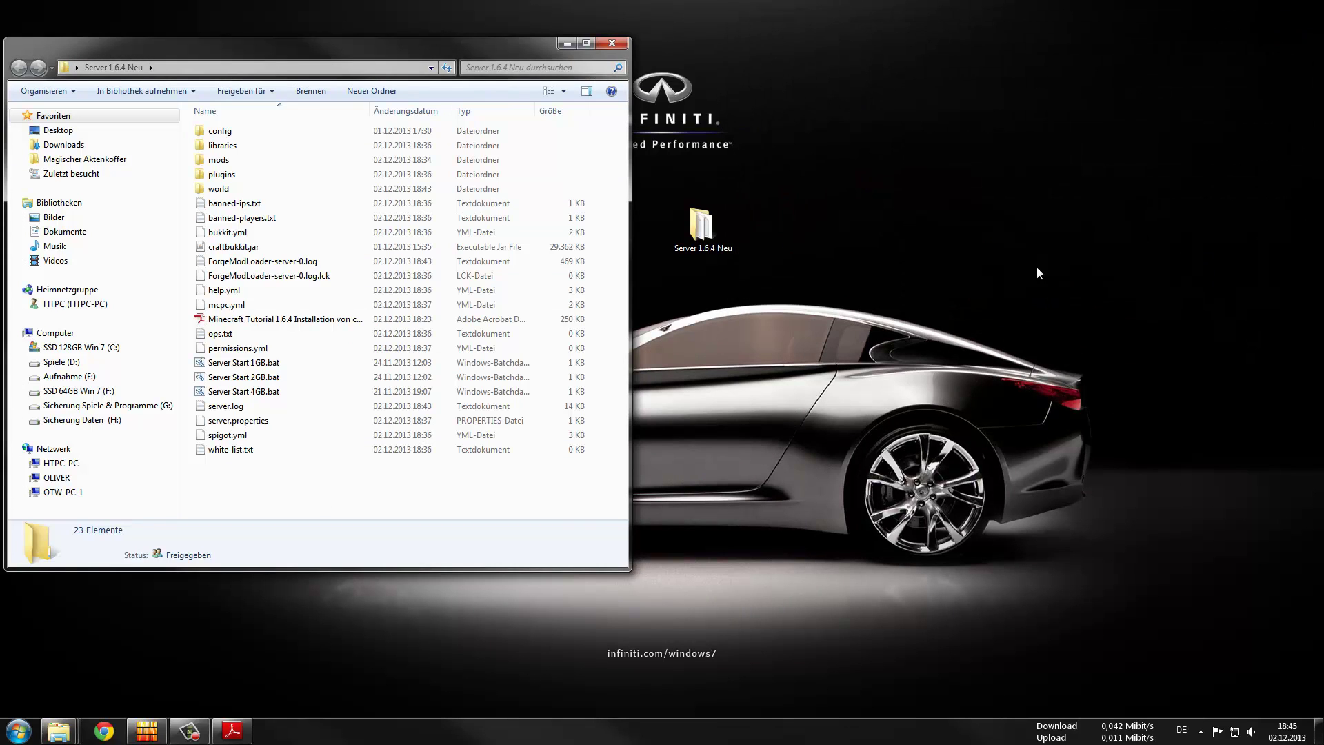
drag(954, 350, 1090, 89)
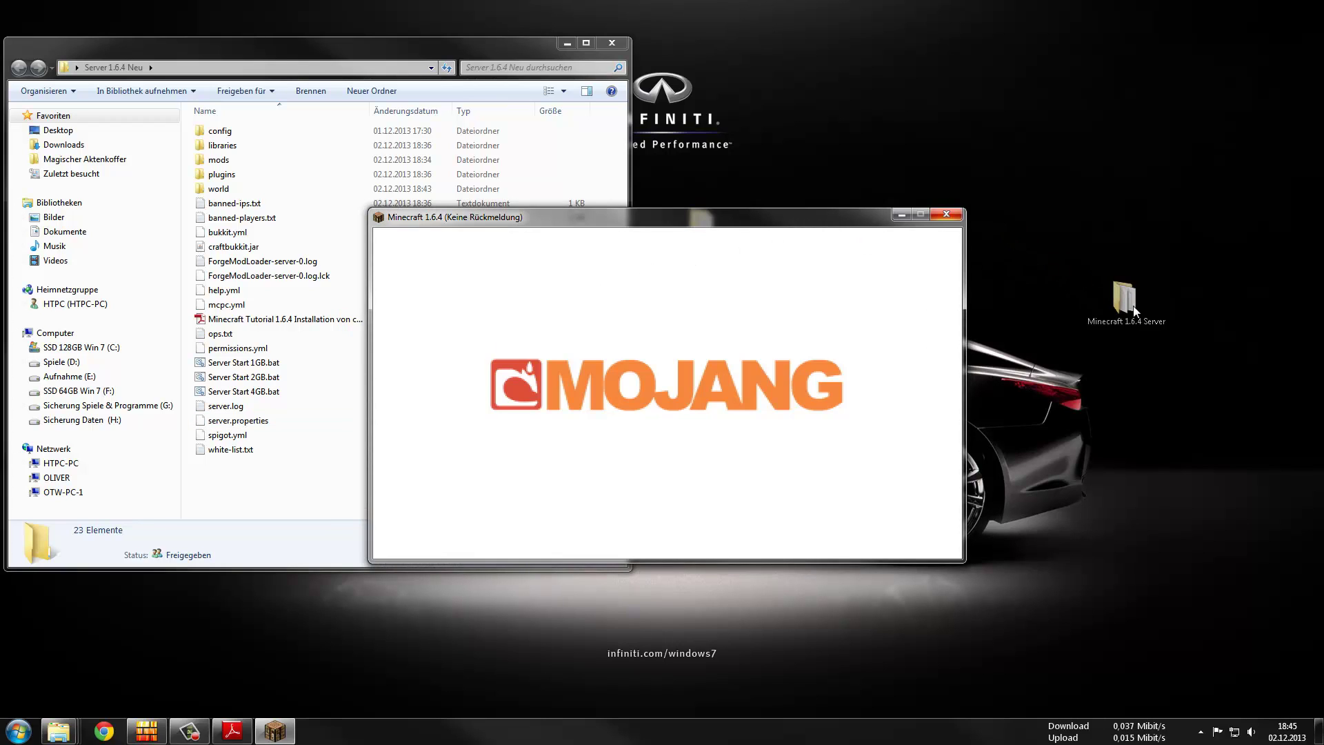
Open the Minecraft 1.6.4 Server folder from the desktop and place its window beside Server 1.6.4 Neu
right_click(1134, 312)
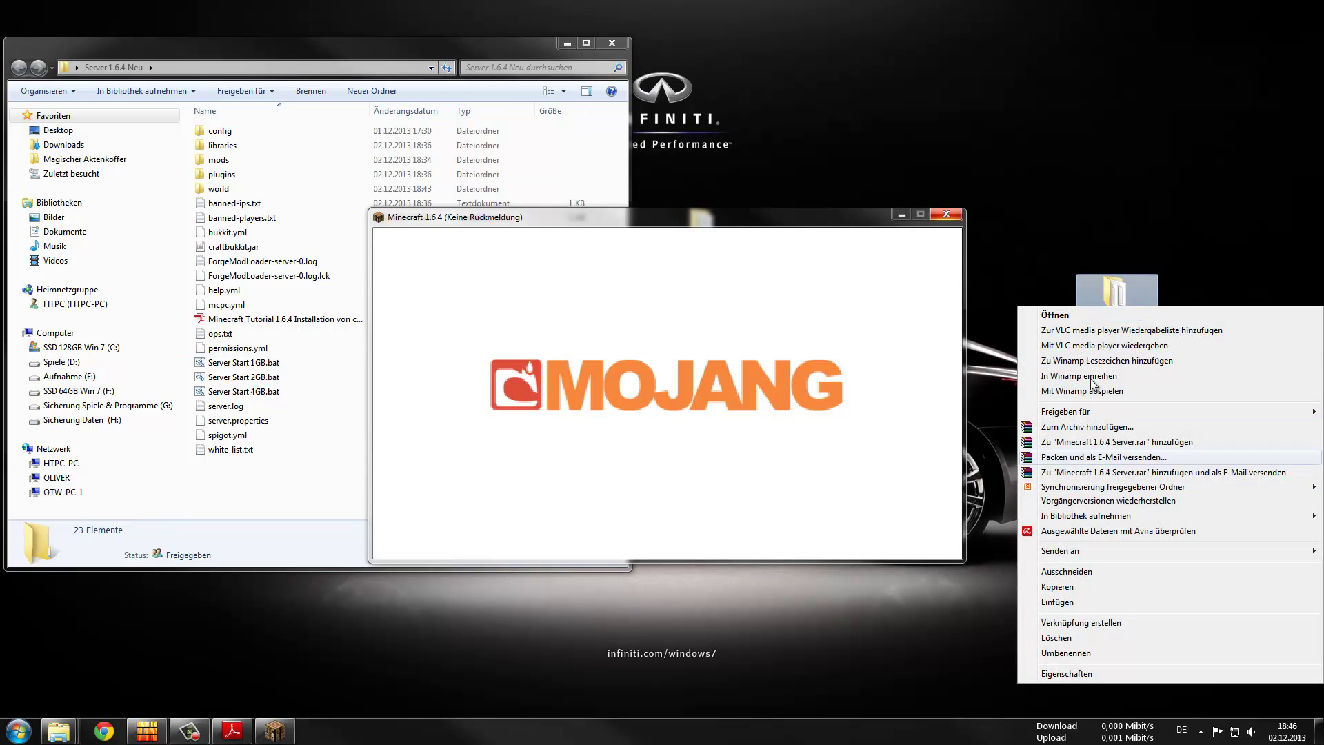
click(1055, 315)
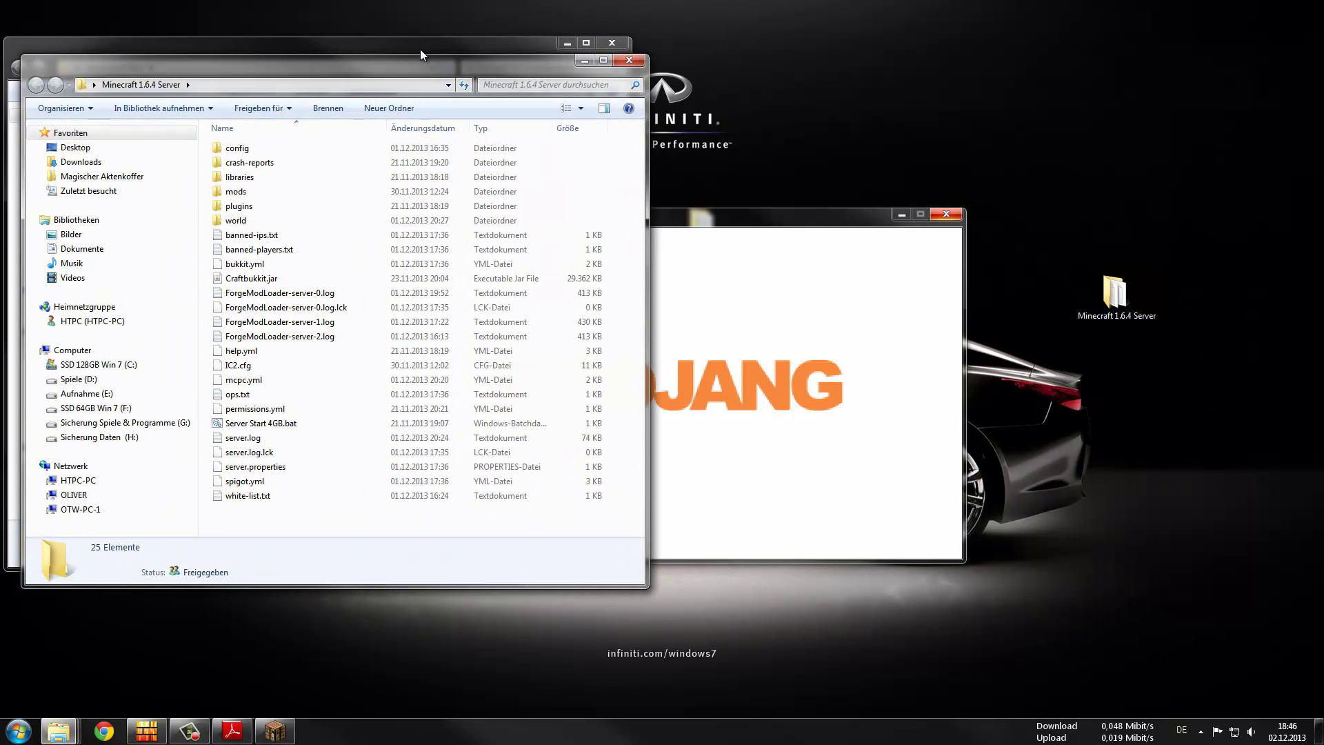
drag(420, 61, 1064, 138)
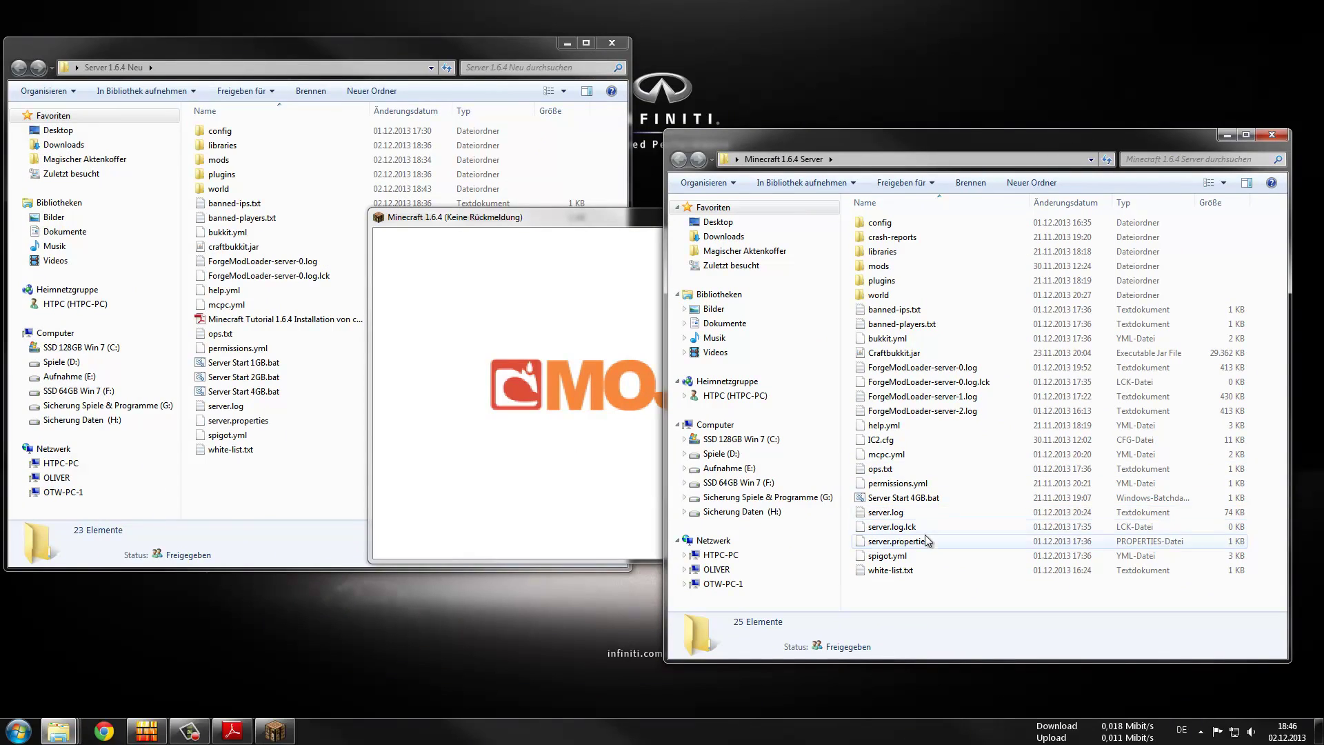
Move white-list.txt from Minecraft 1.6.4 Server into Server 1.6.4 Neu, replacing the existing file, and copy it back to the old server folder
click(871, 573)
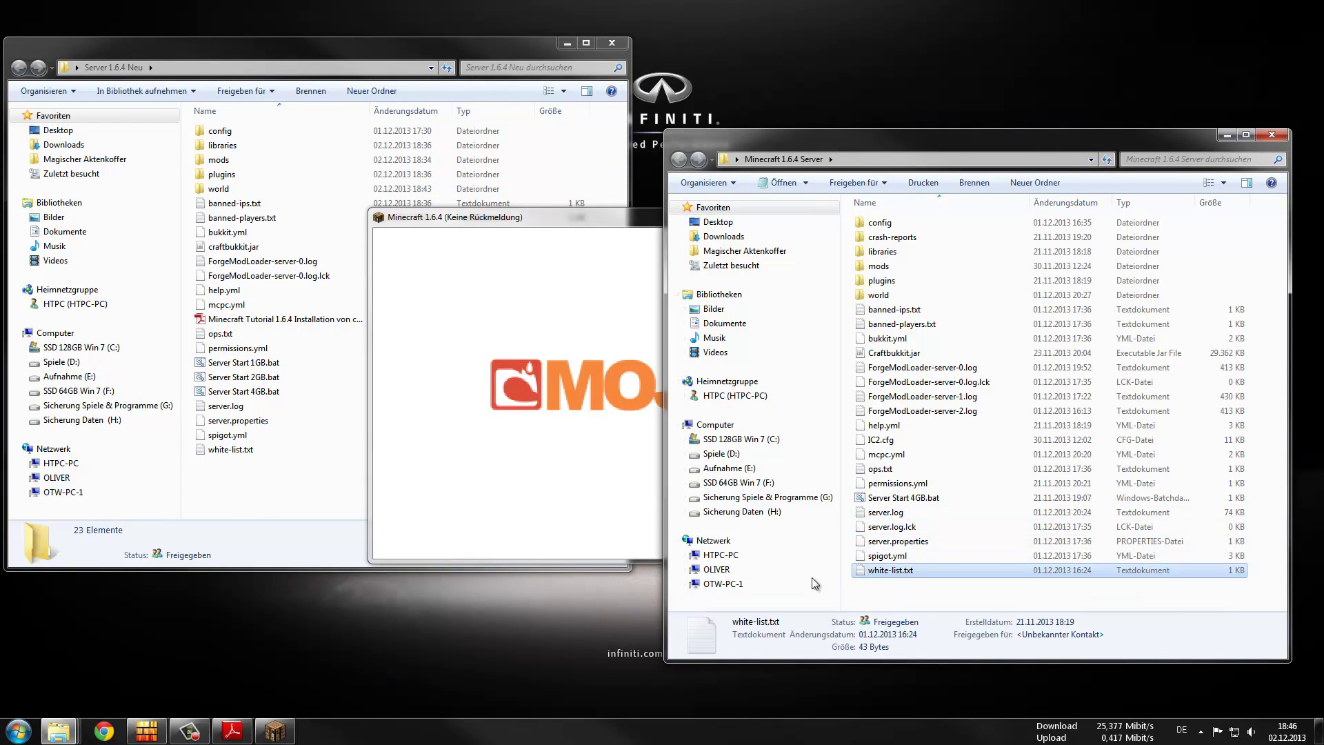
drag(888, 570, 276, 487)
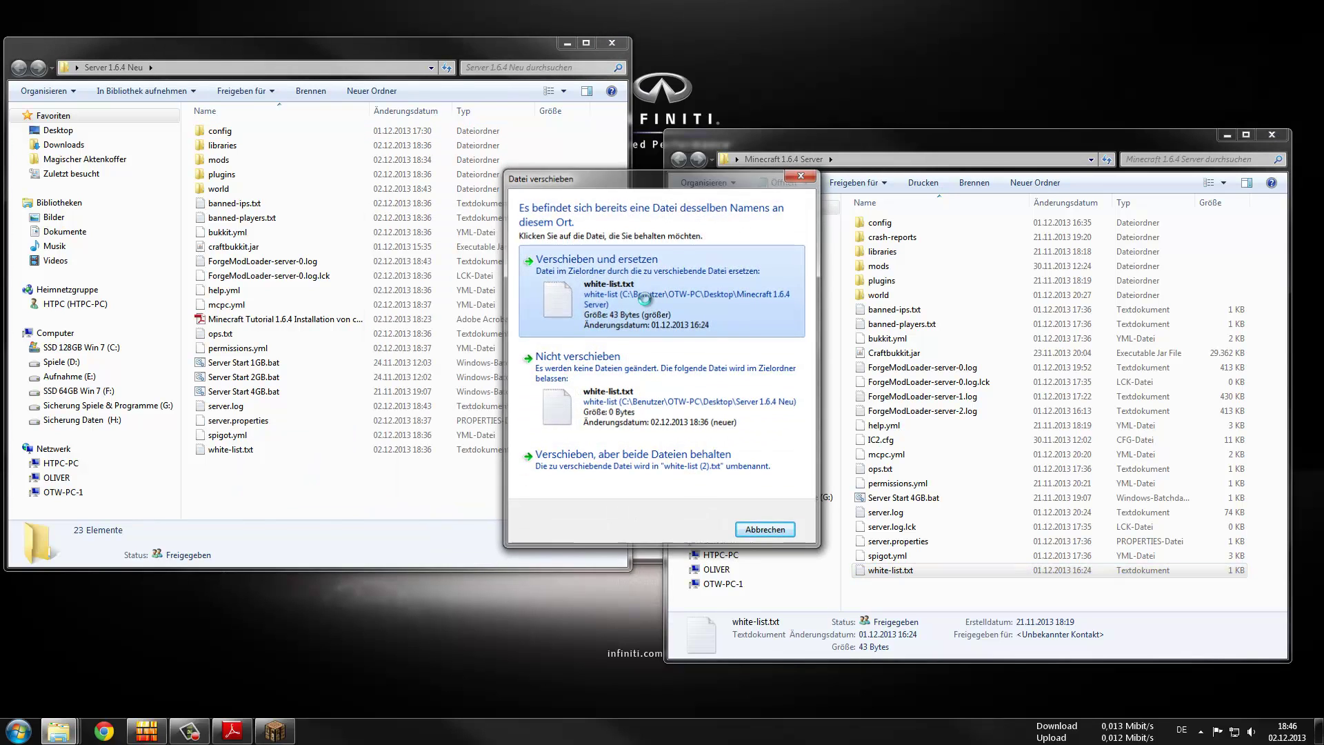
click(644, 298)
right_click(250, 449)
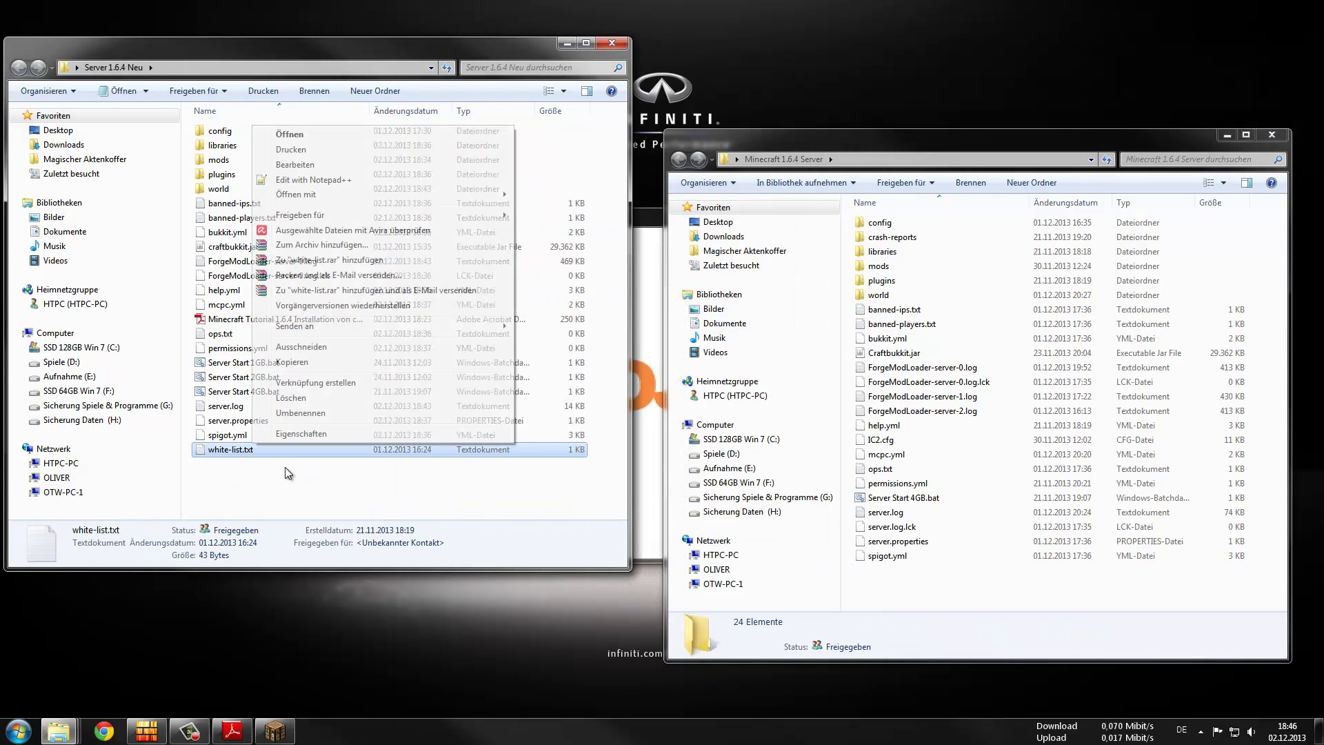
click(309, 371)
right_click(887, 593)
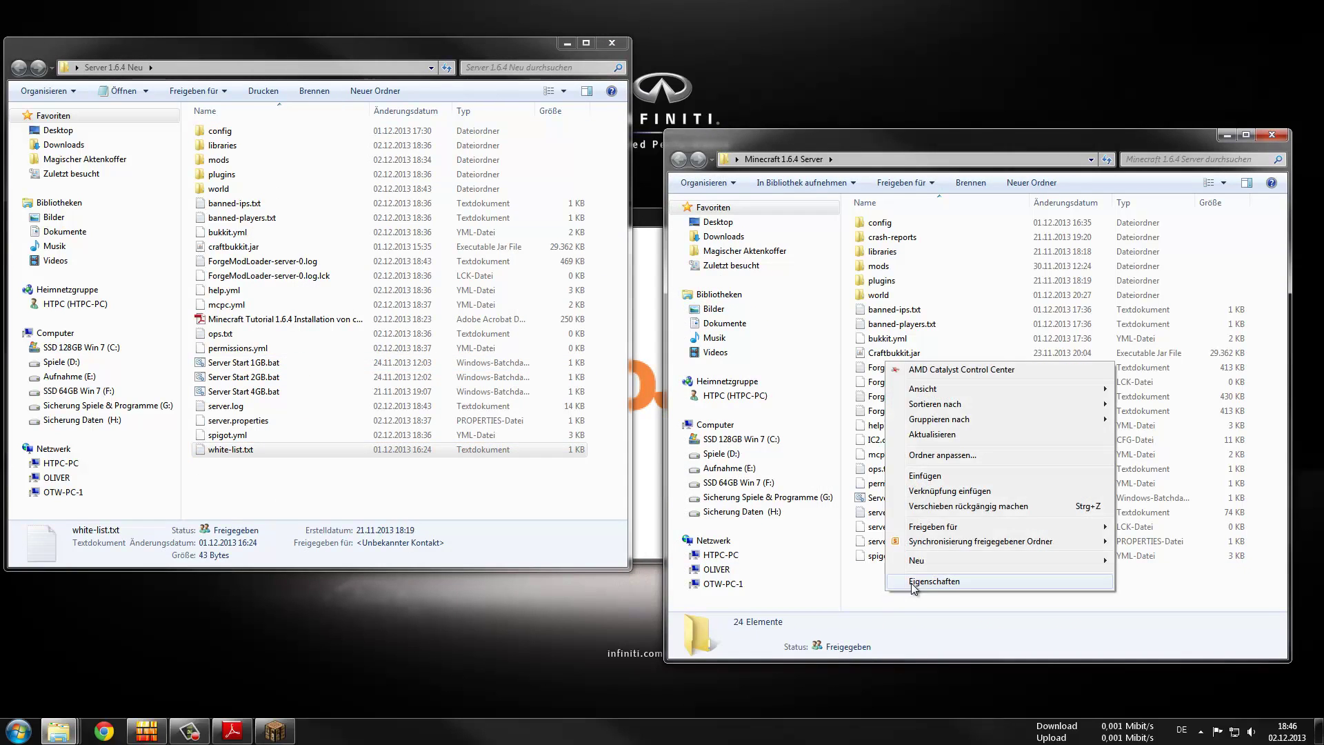
click(959, 476)
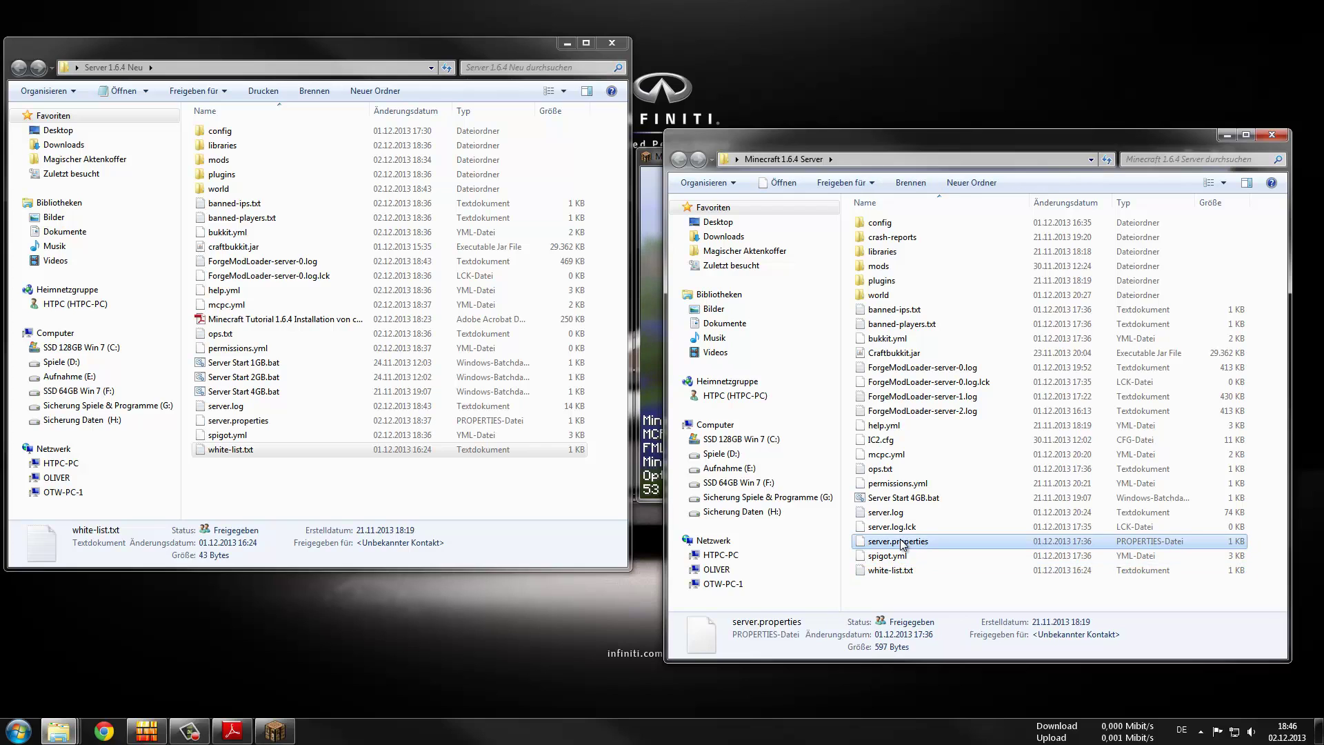
Open the old server's server.properties in Notepad++, review its settings and close the editor
right_click(902, 544)
click(944, 295)
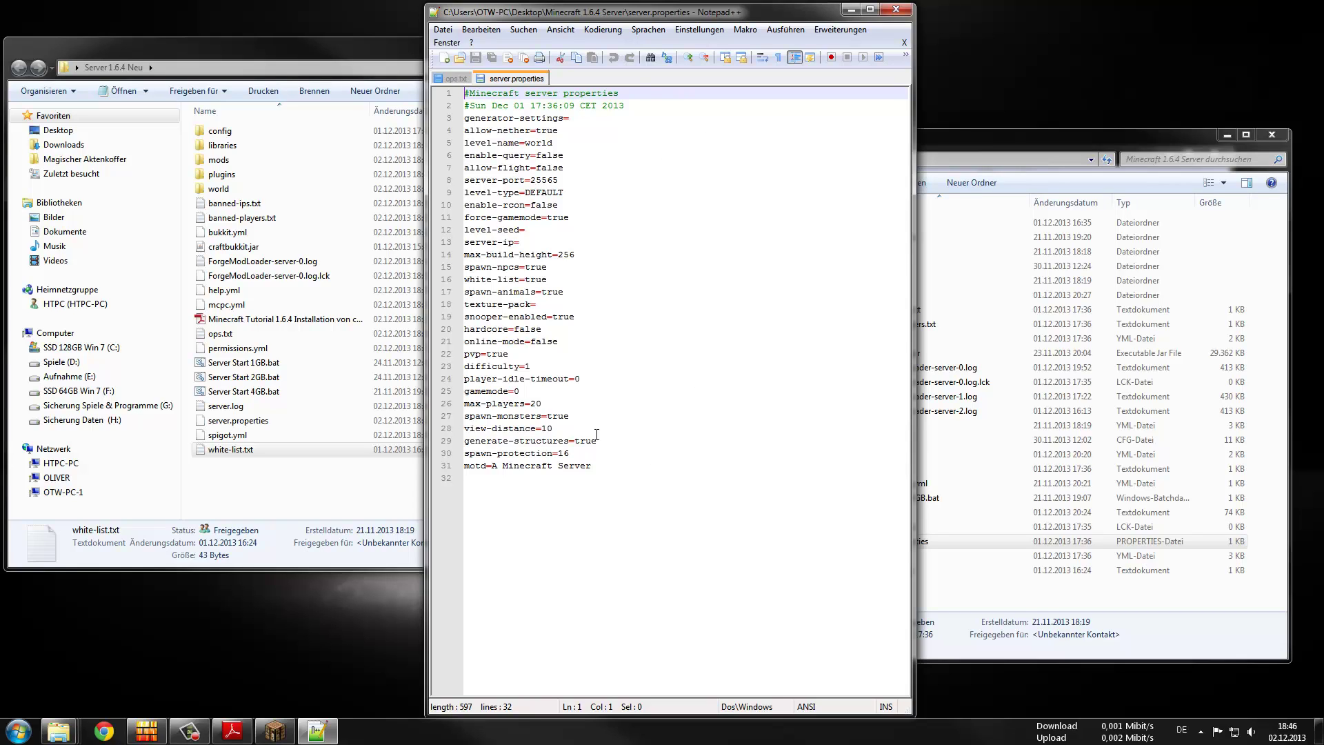
click(909, 9)
Copy server.properties from Minecraft 1.6.4 Server into Server 1.6.4 Neu, replacing the existing file
click(895, 485)
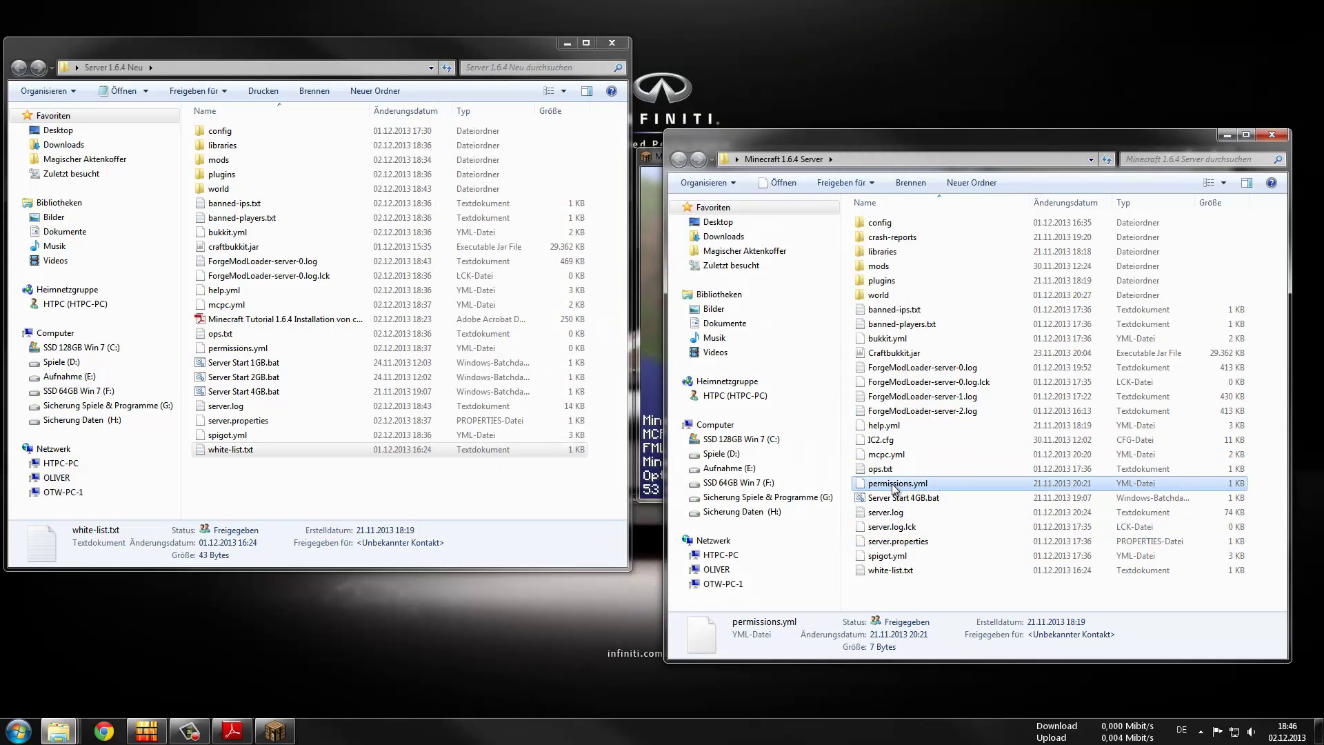
right_click(895, 486)
click(896, 545)
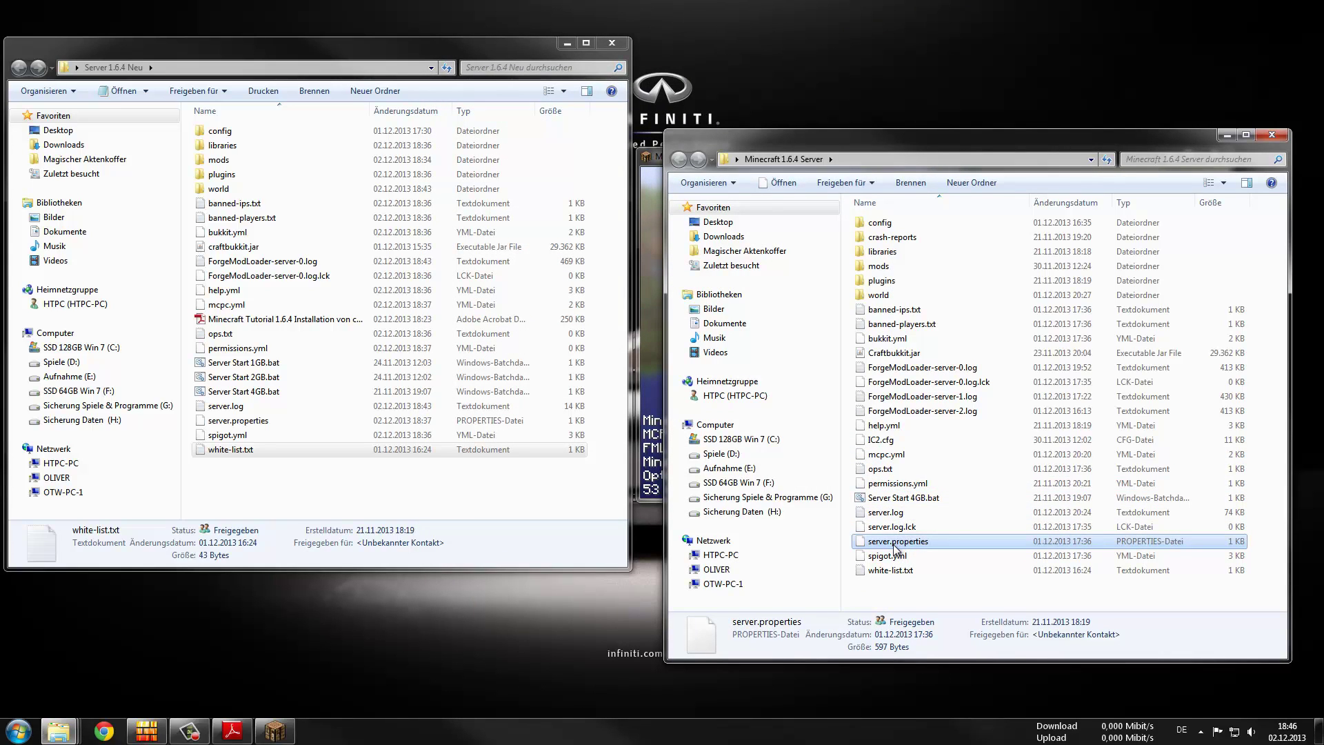
right_click(895, 545)
click(933, 463)
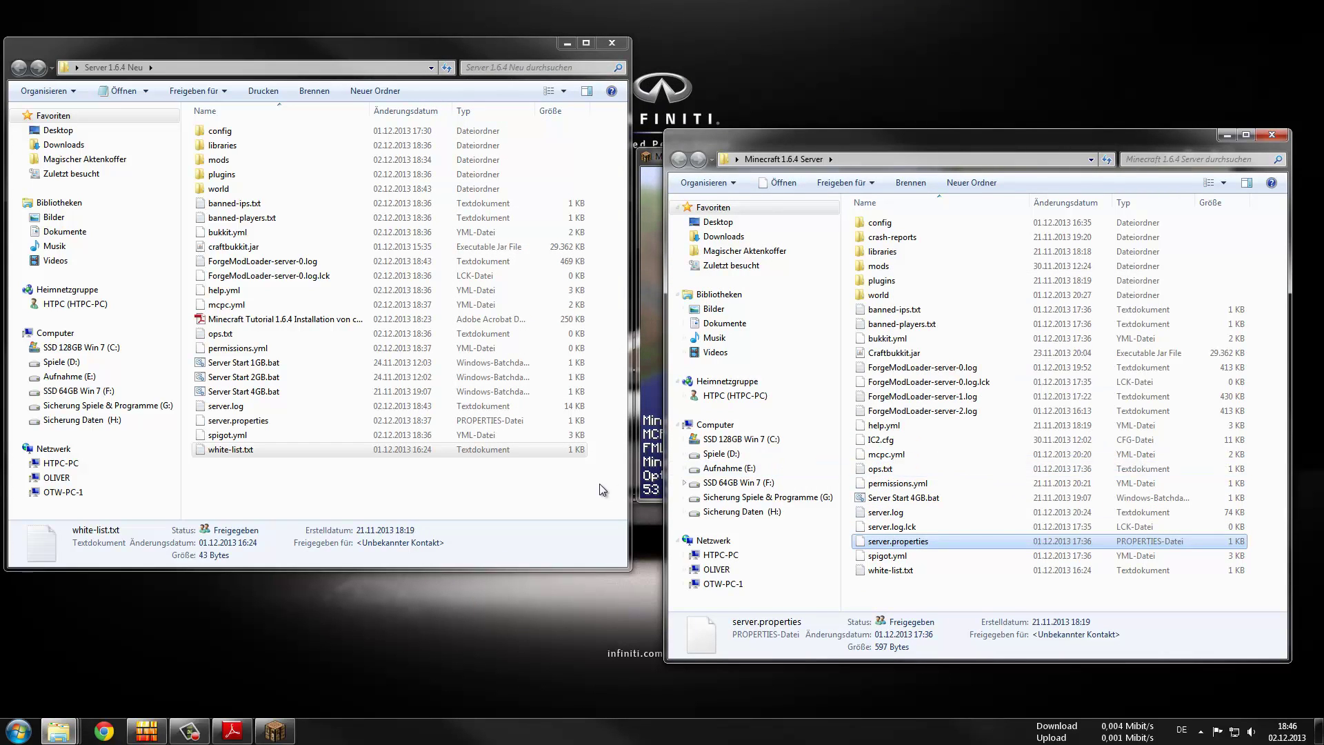
click(548, 495)
right_click(547, 494)
click(587, 379)
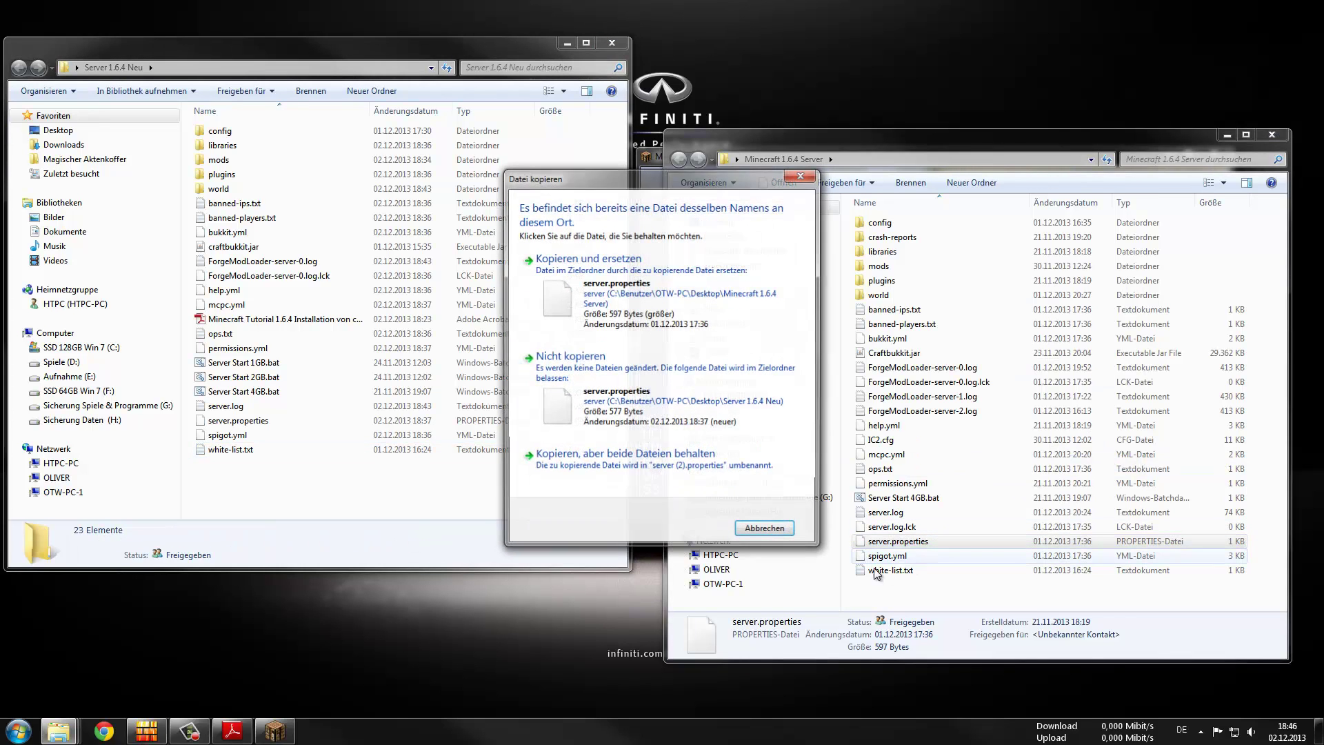
click(593, 286)
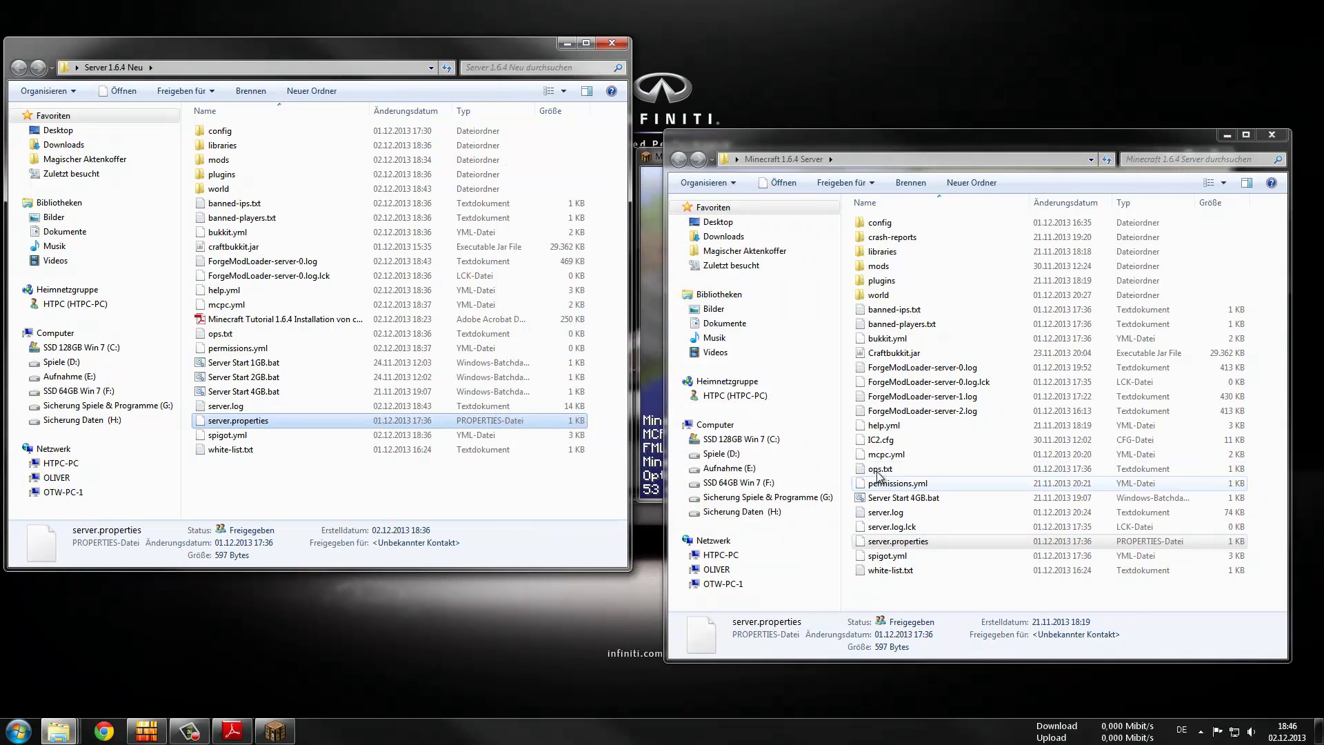
Copy ops.txt from Minecraft 1.6.4 Server into Server 1.6.4 Neu, replacing the existing file
click(882, 469)
right_click(878, 470)
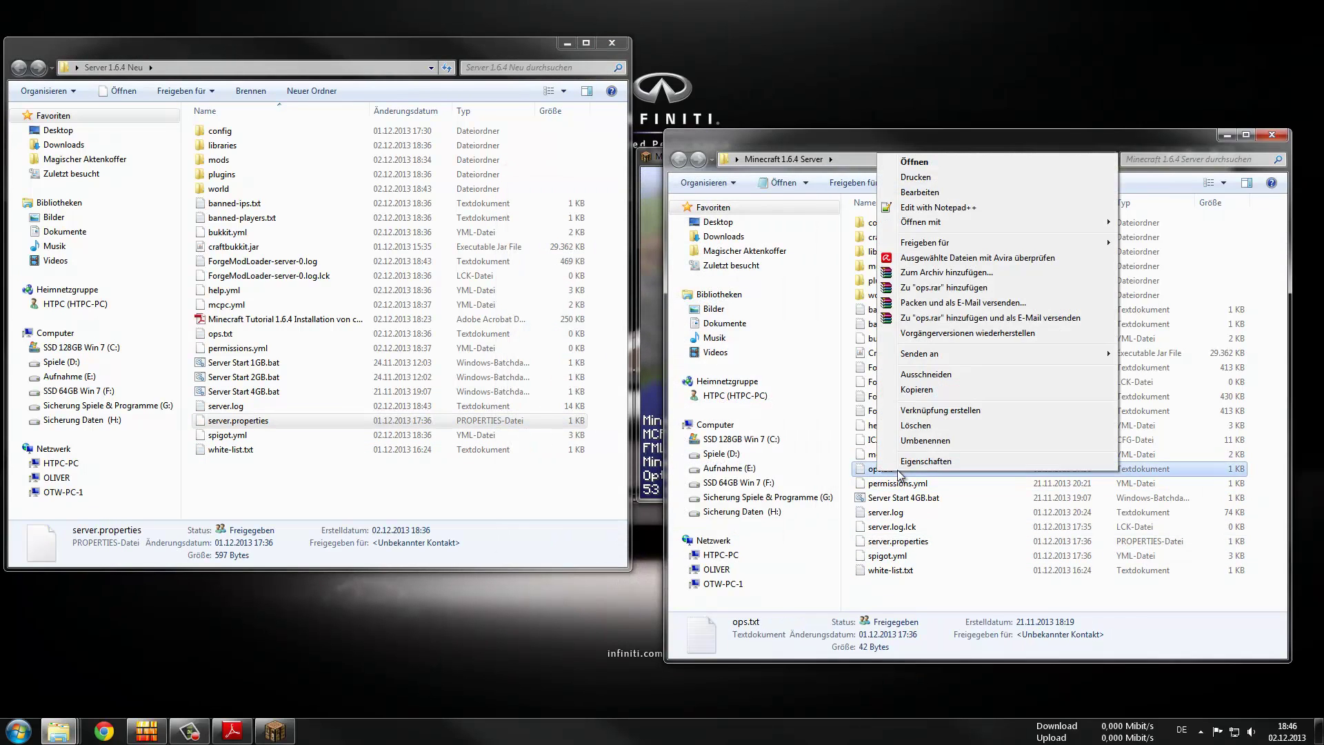
click(916, 389)
right_click(548, 486)
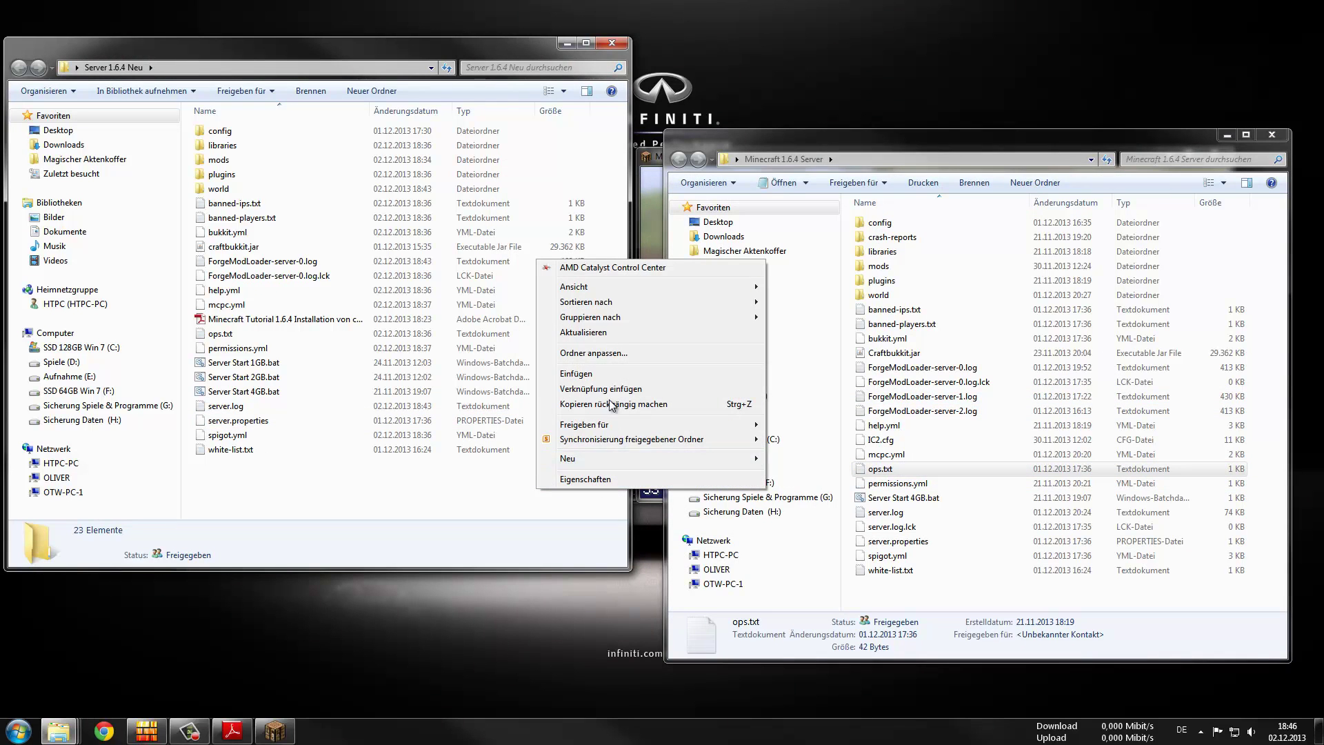
click(602, 374)
click(587, 264)
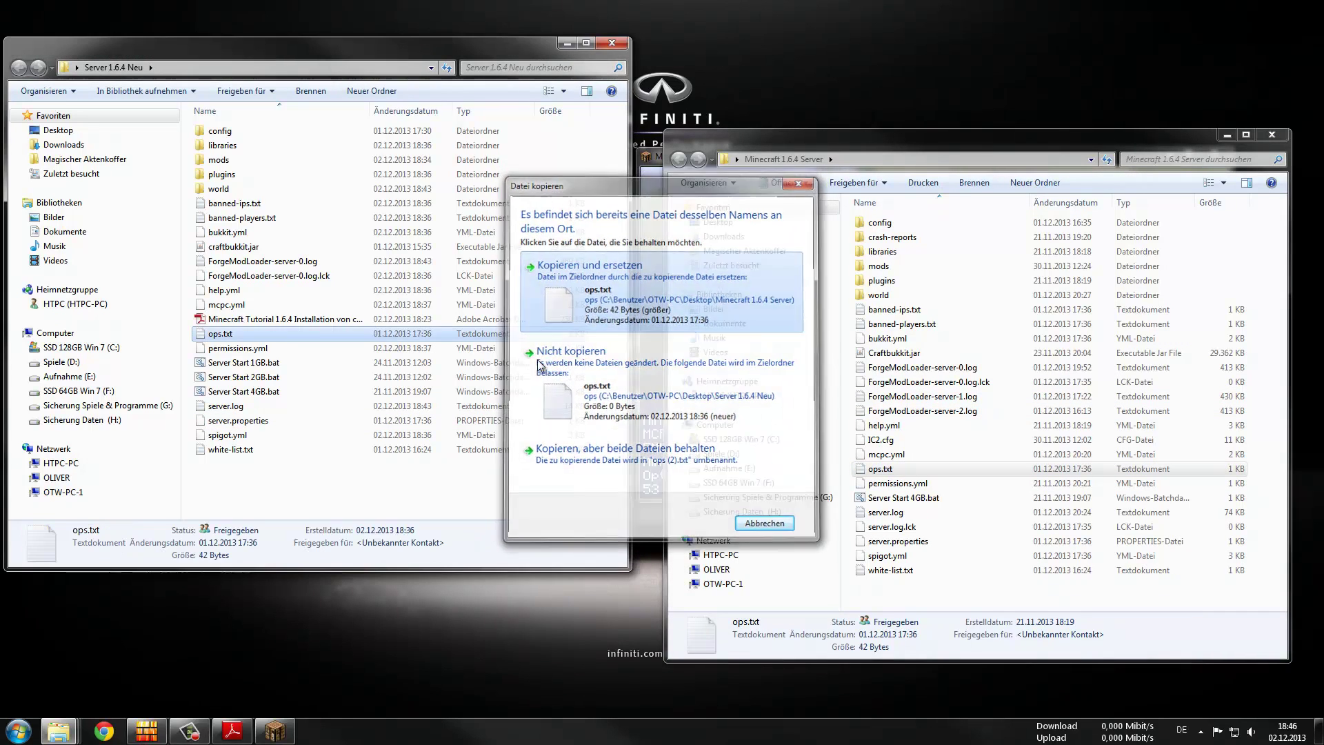
Check the operator names in the new server's ops.txt, then close the file and the Minecraft 1.6.4 Server window
double_click(268, 332)
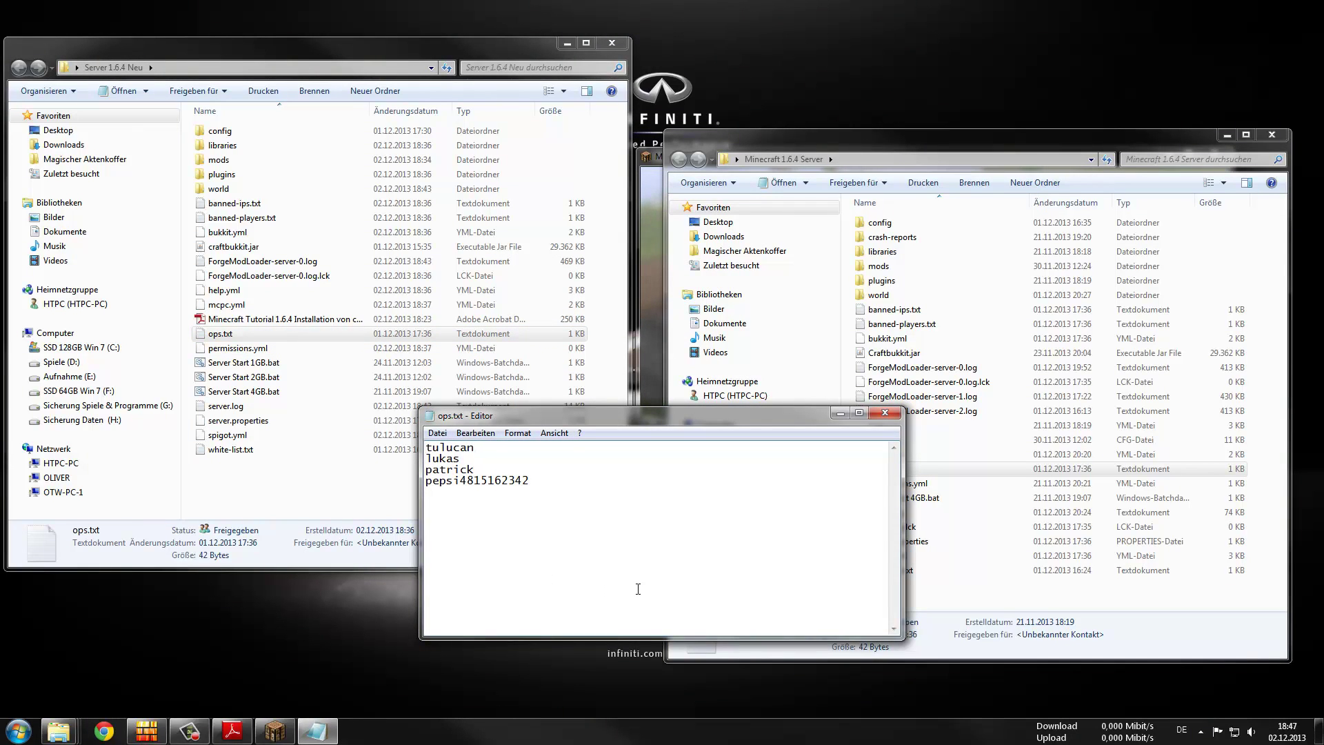
click(886, 413)
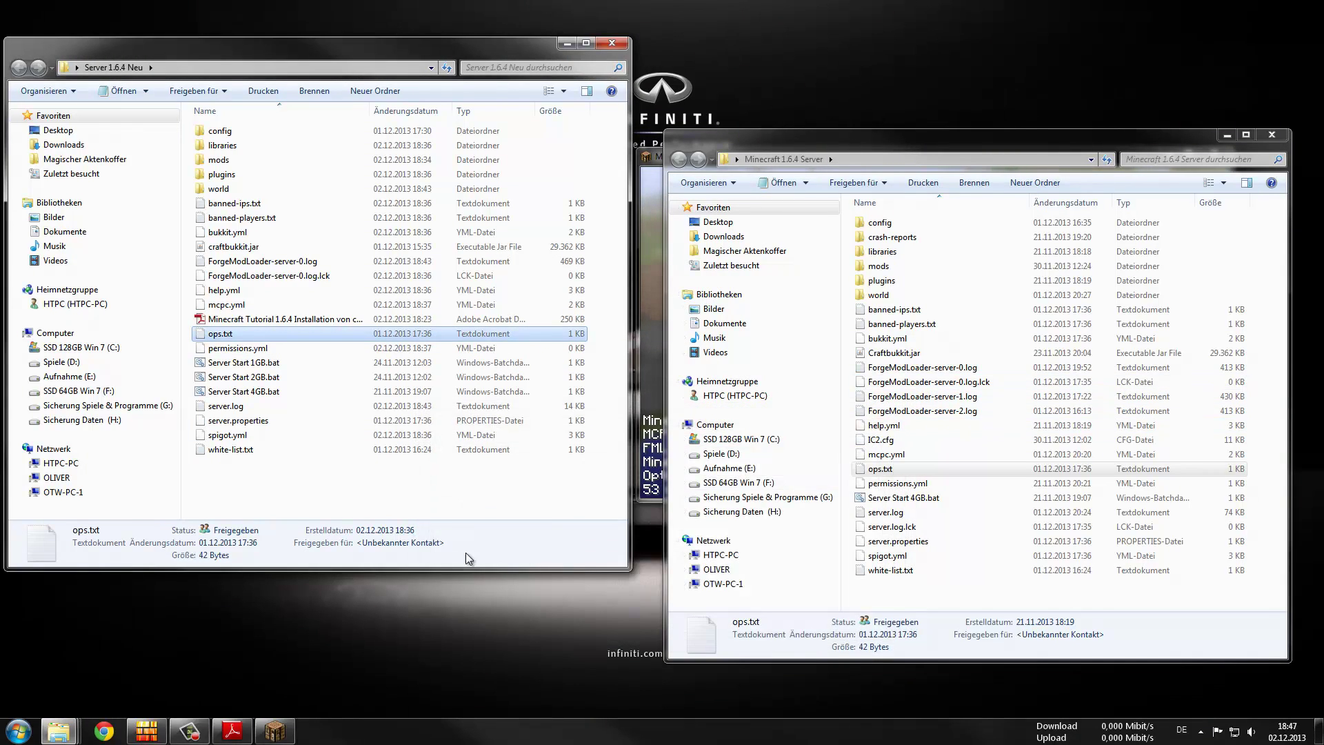
click(1273, 136)
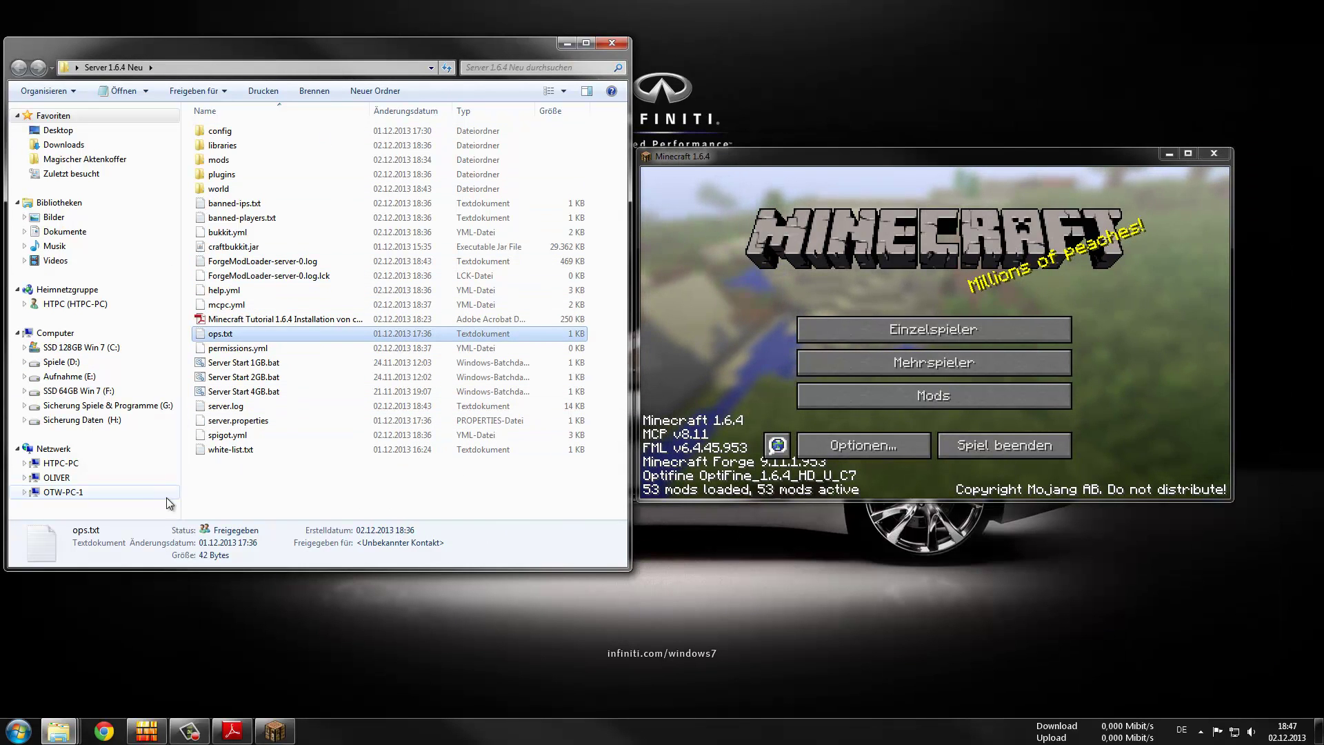
Start the new server with Server Start 4GB.bat from the Server 1.6.4 Neu folder
double_click(276, 394)
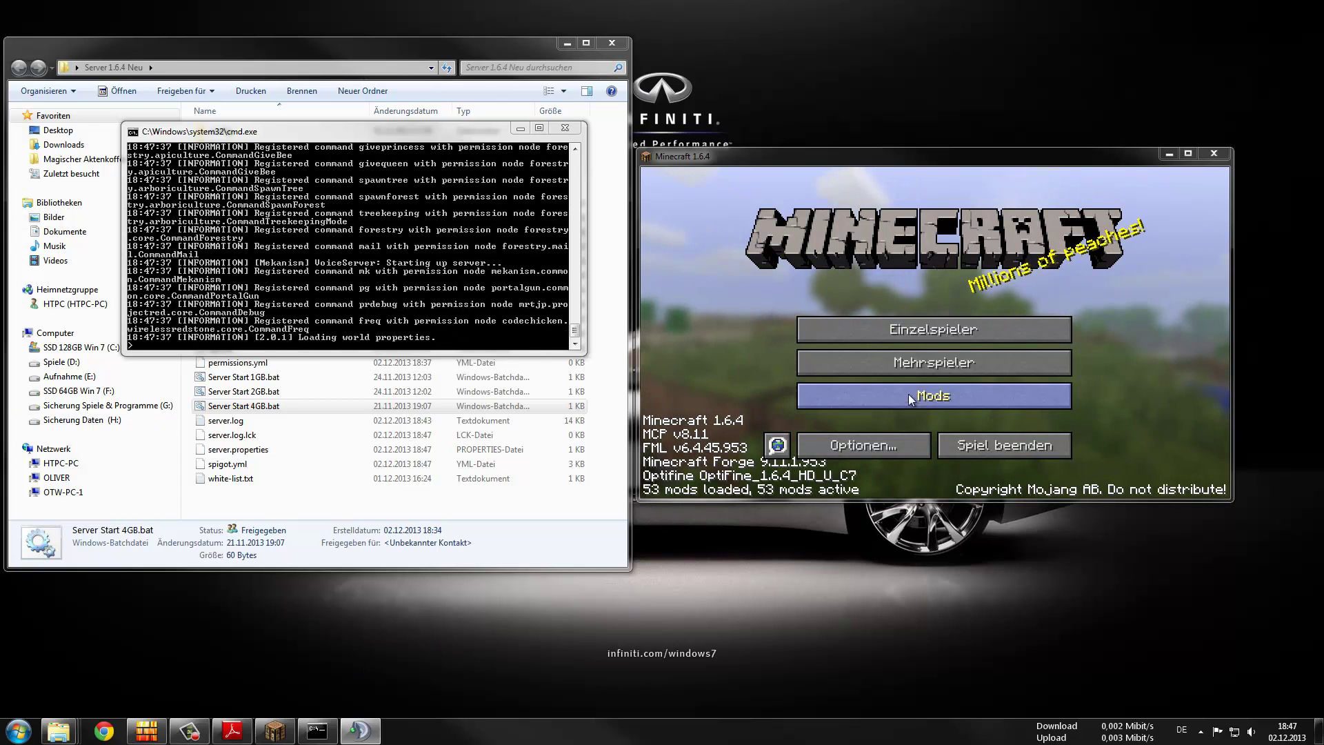
Switch to Chrome, search Google for "wie ist meine ip" in a new tab and open wieistmeineip.de
click(103, 717)
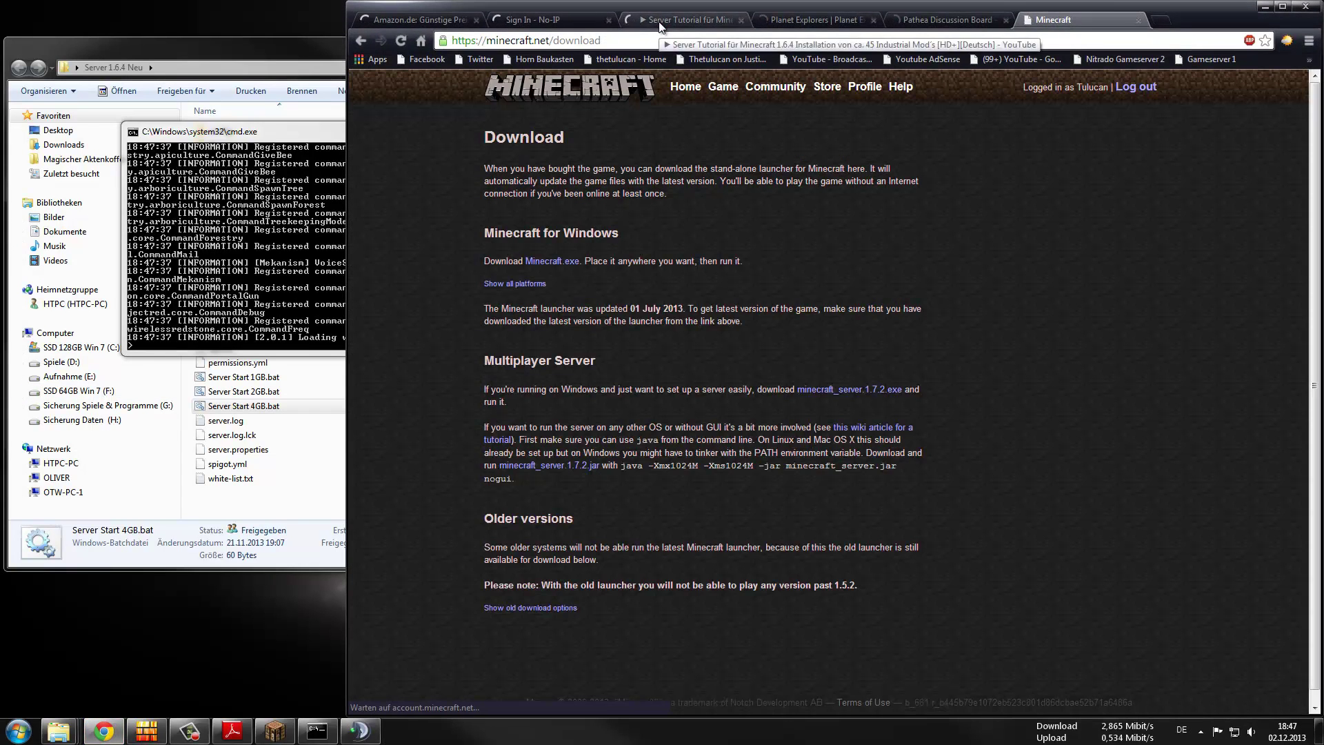
click(660, 21)
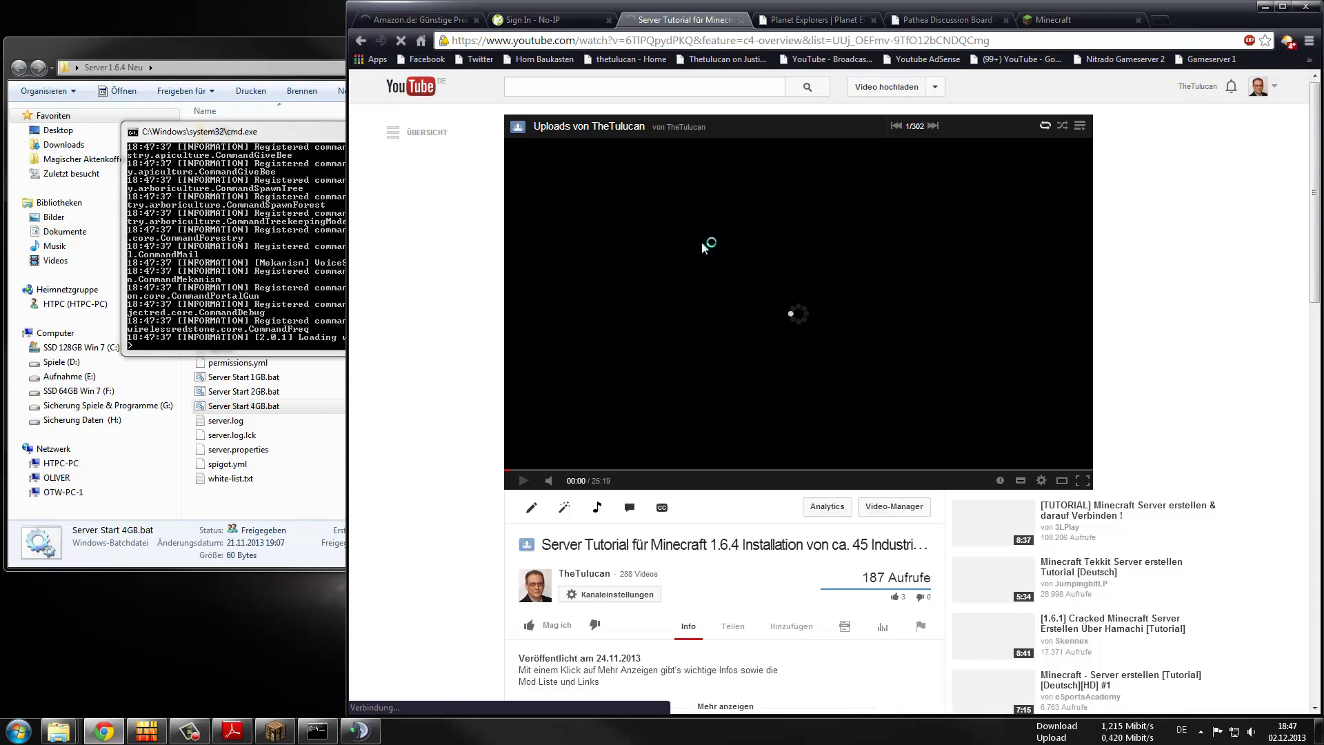
click(1161, 21)
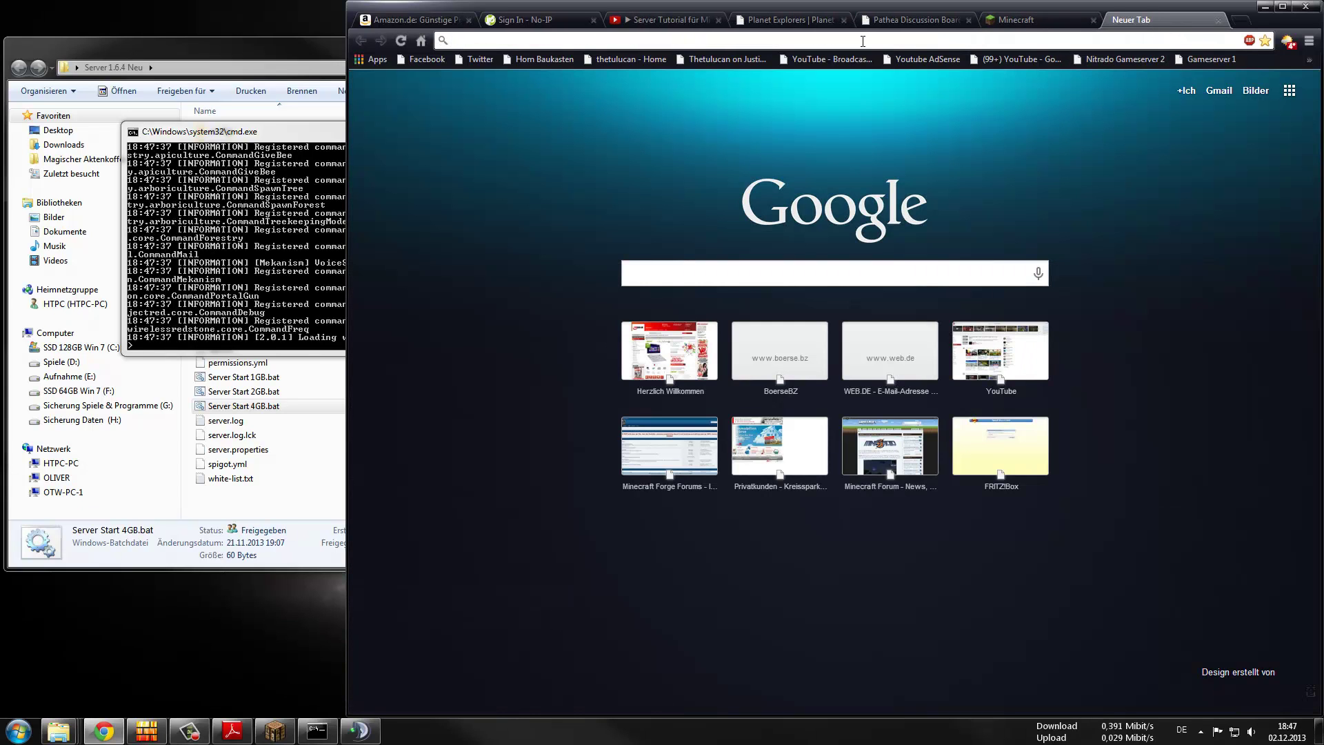
text(w)
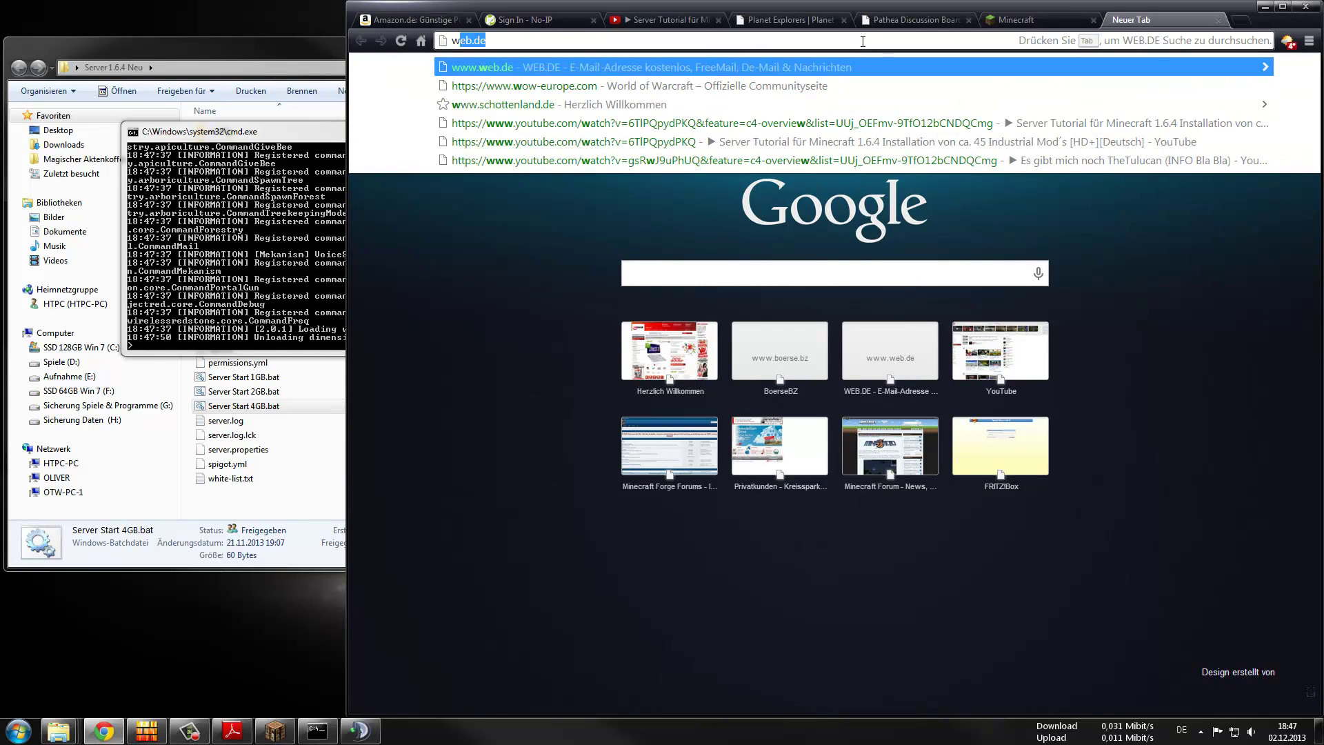
text(ie)
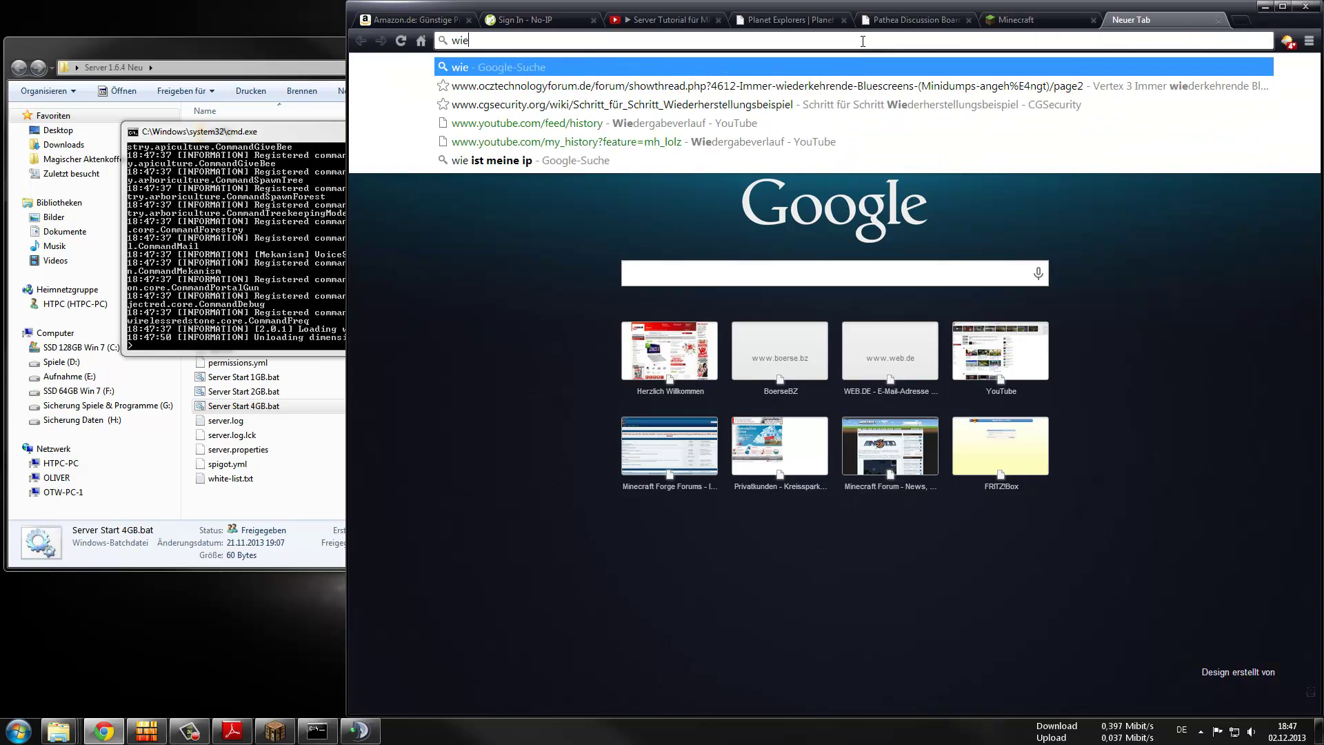
click(828, 160)
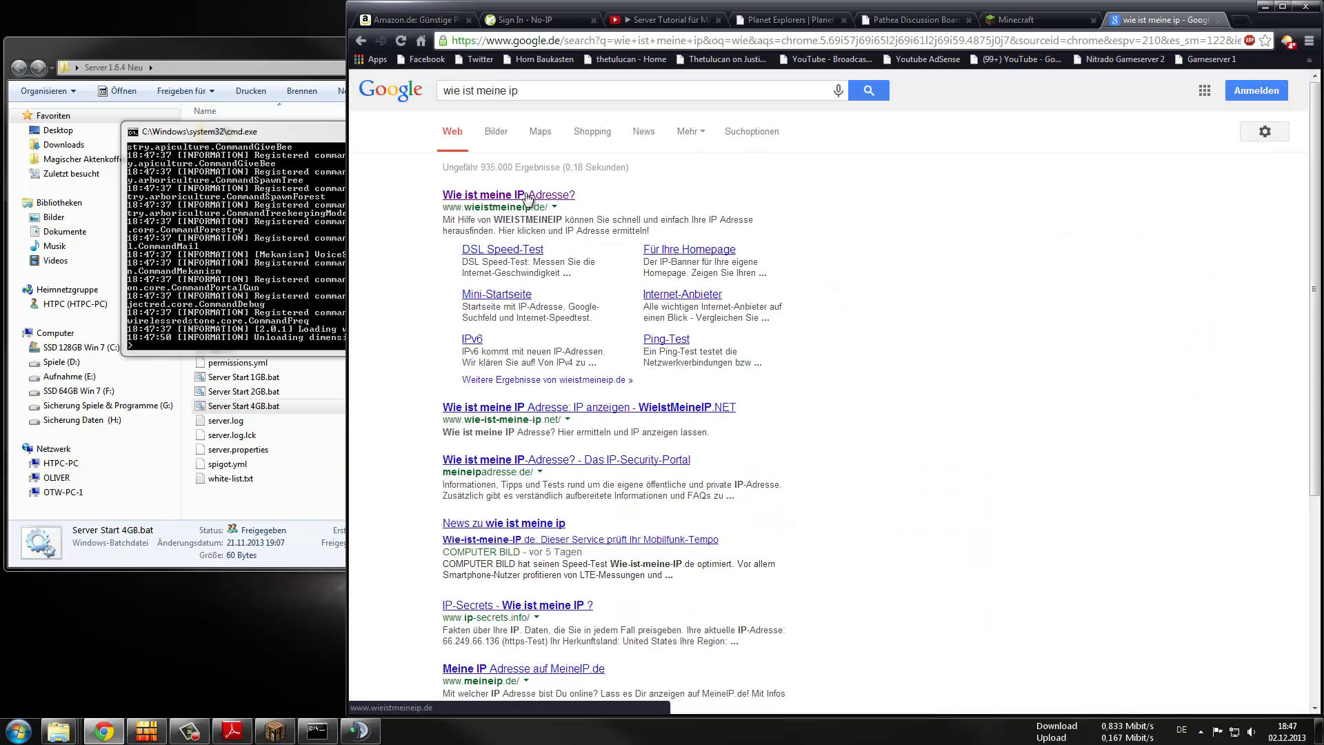
click(544, 196)
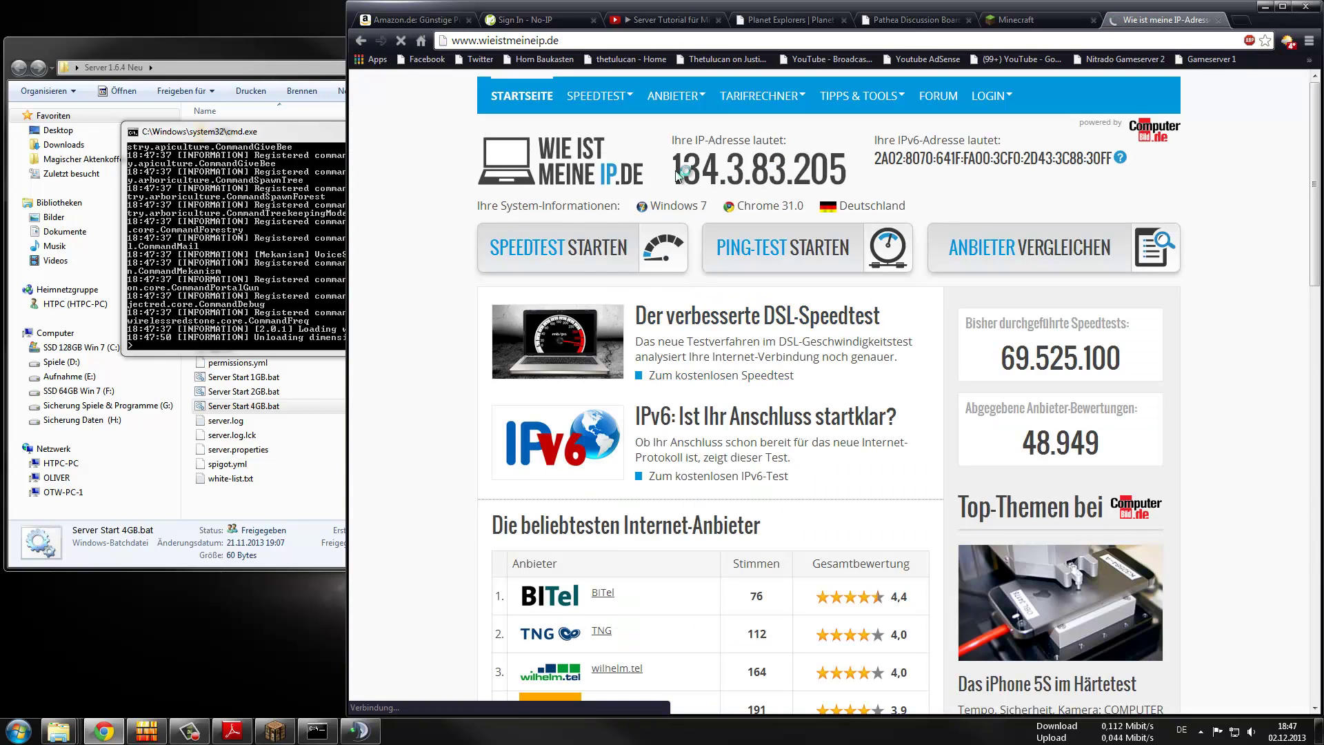
Highlight the public IPv4 address on wieistmeineip.de
drag(673, 171, 846, 177)
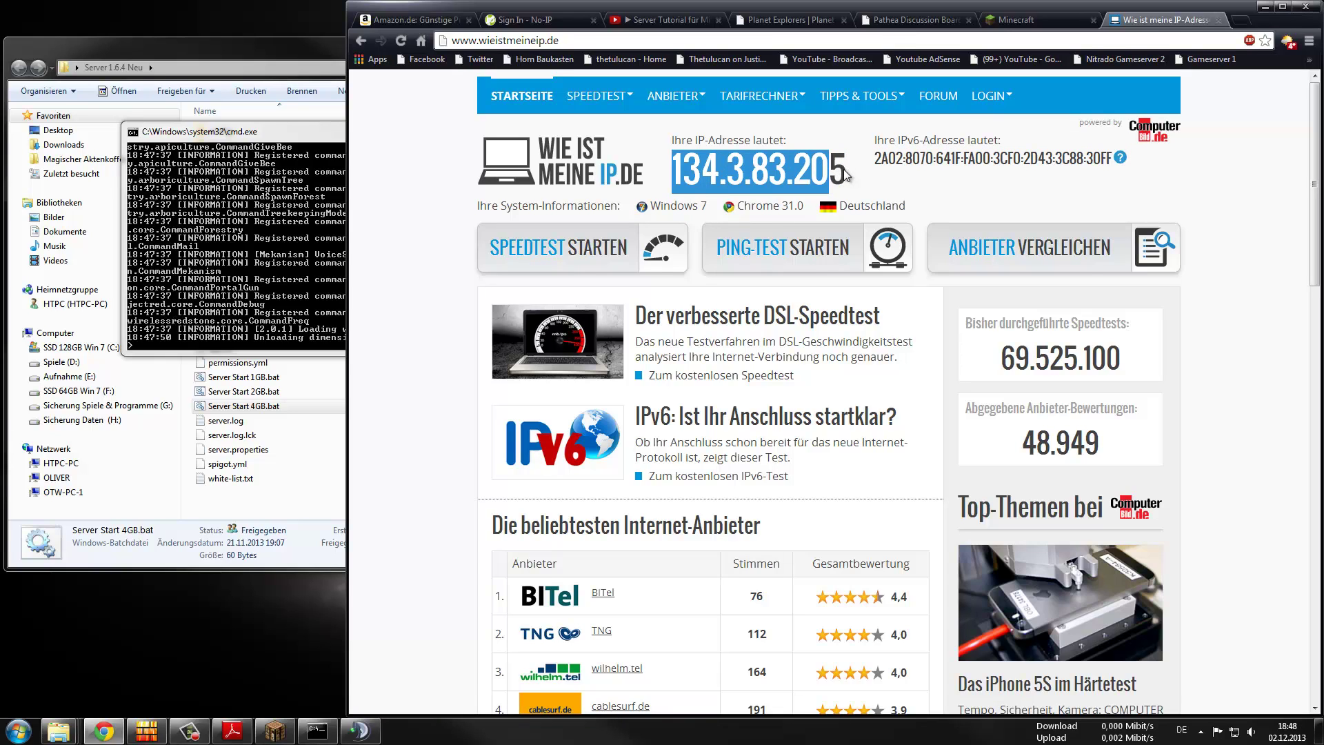
click(662, 175)
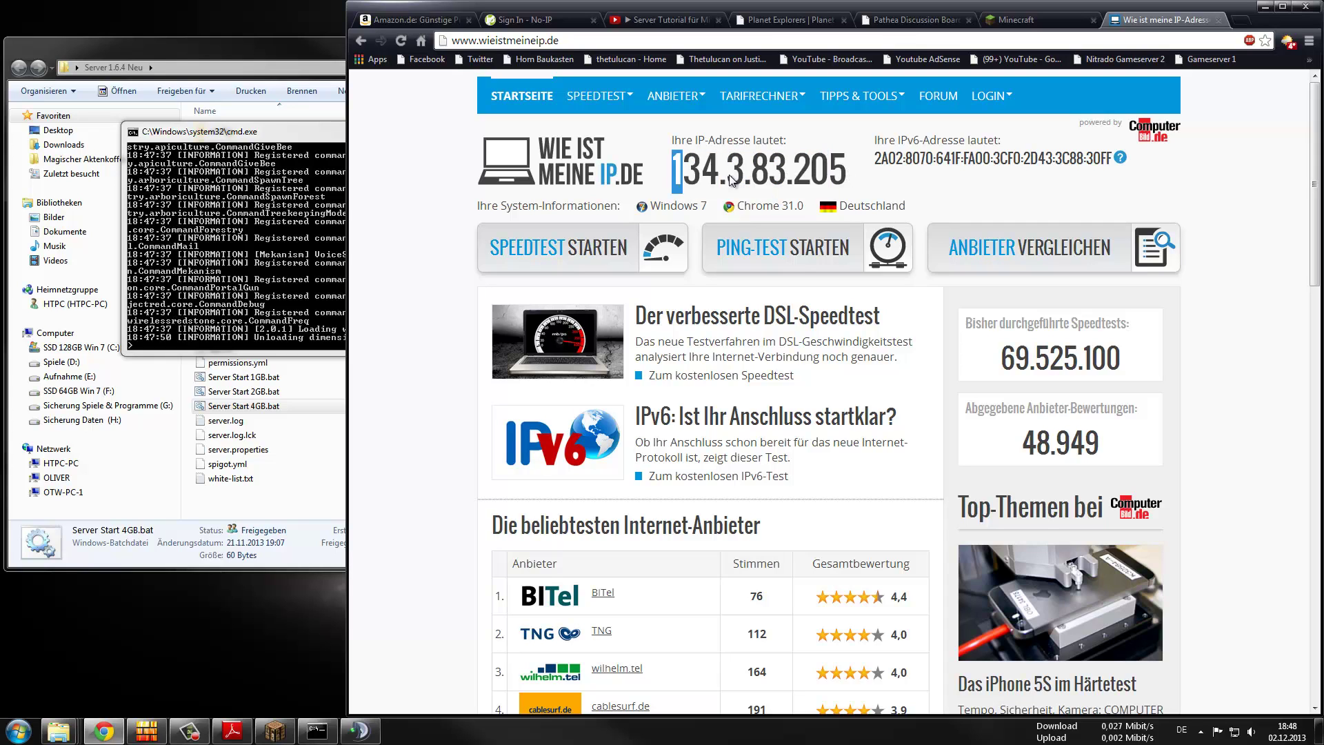
drag(731, 180, 822, 175)
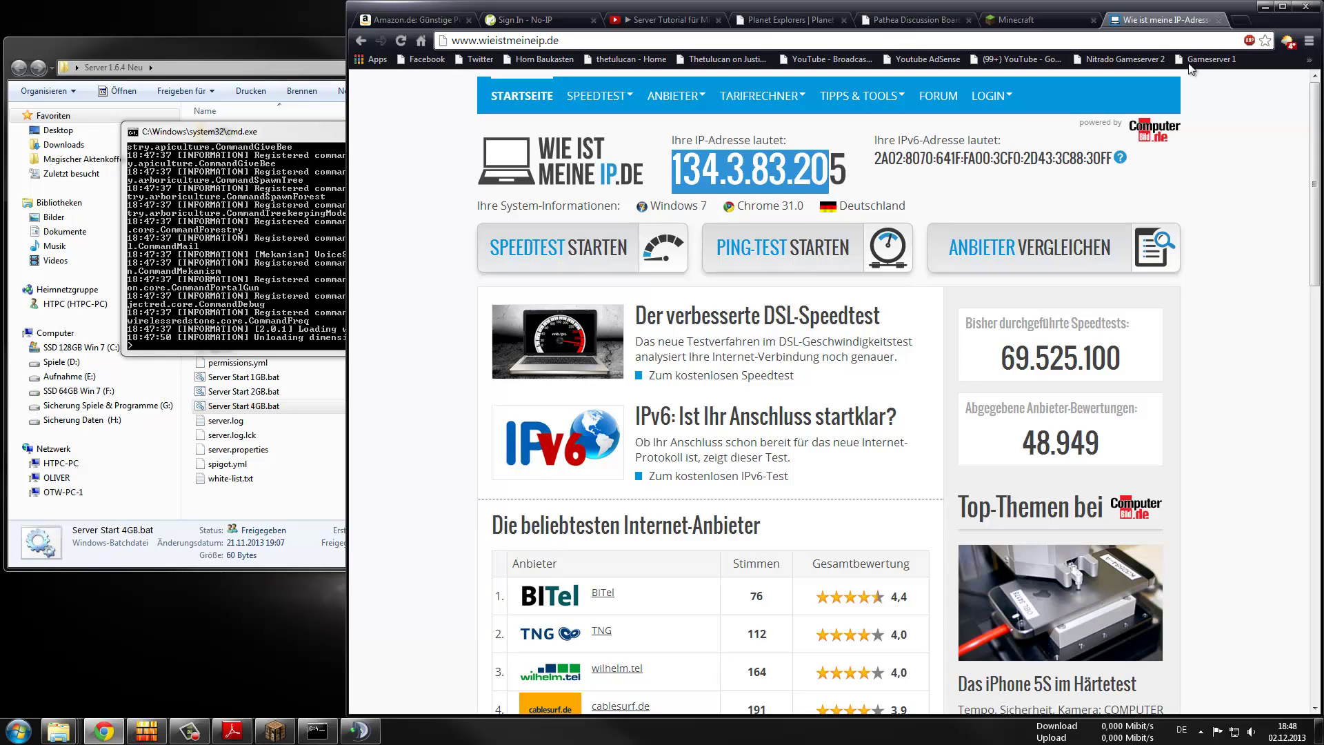
Move the browser aside and connect Minecraft directly to the server at the public IPv4 address shown on wieistmeineip.de
drag(1248, 11, 770, 166)
click(1019, 350)
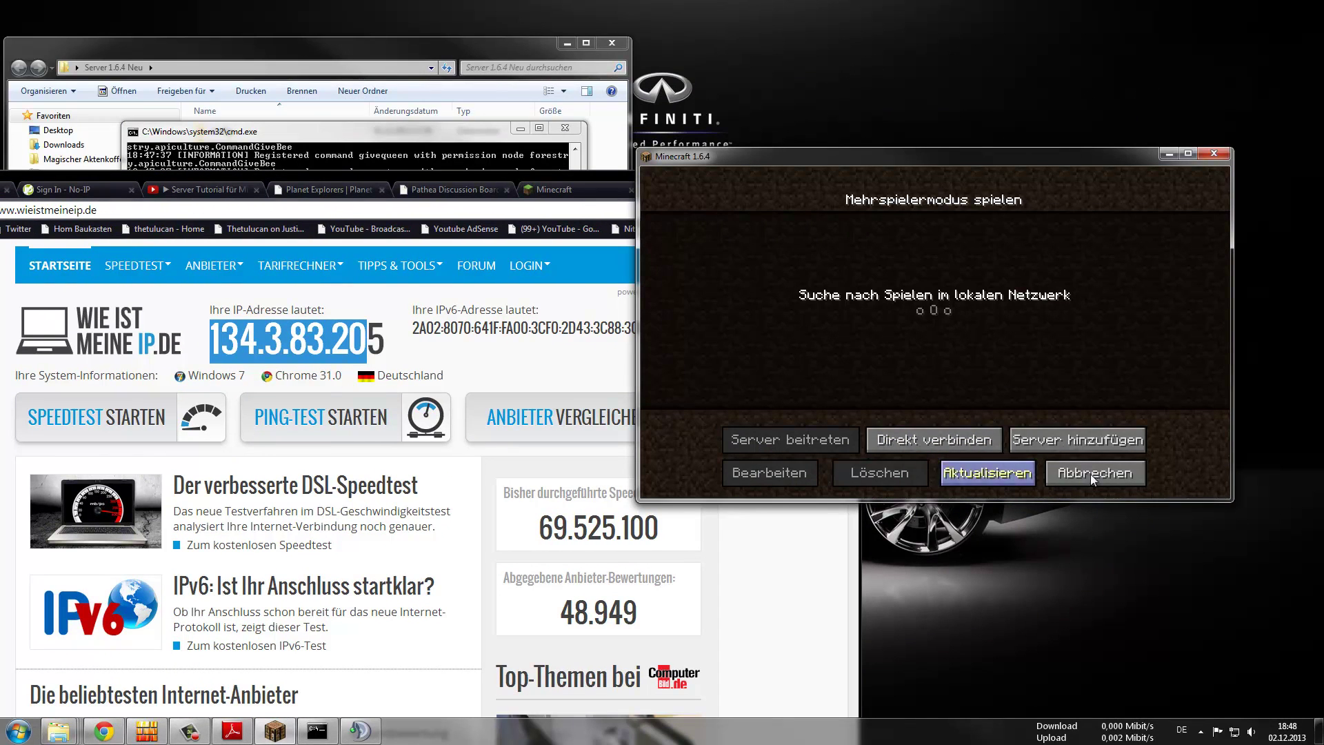
click(962, 440)
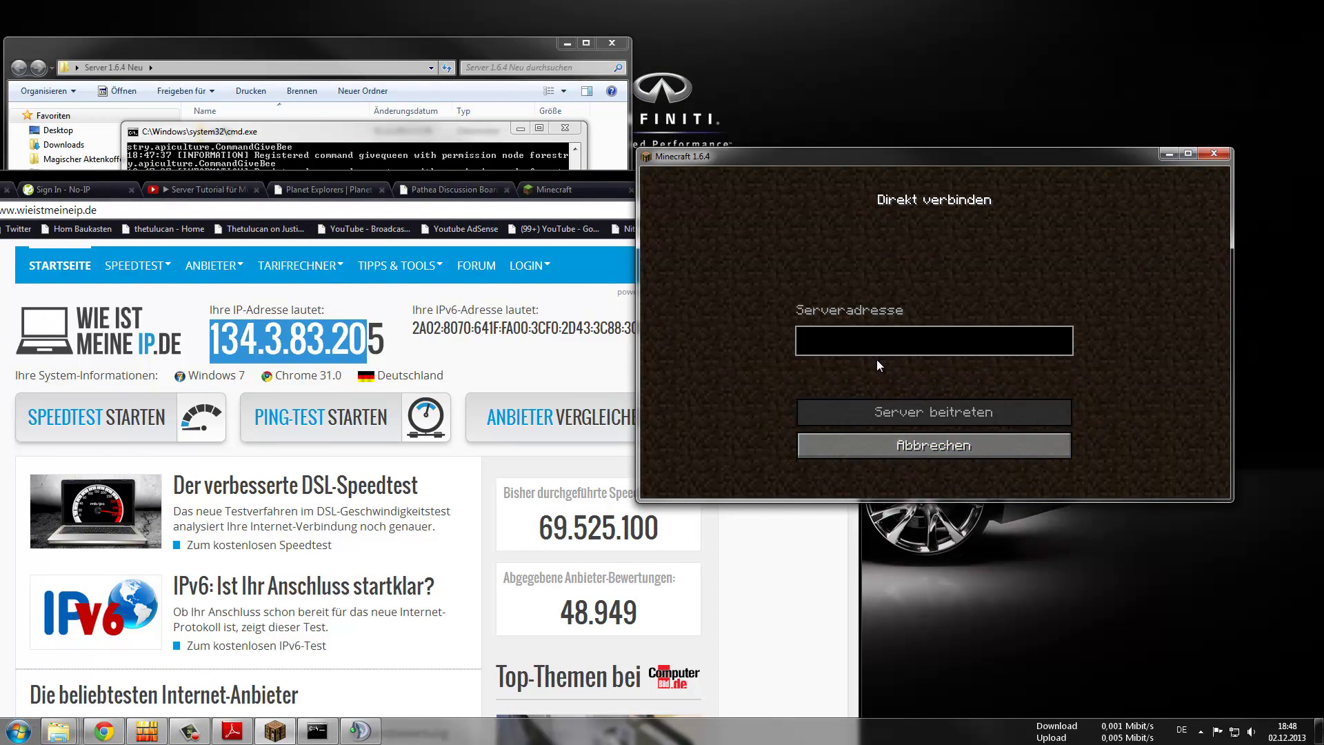
text(134.3.83.205)
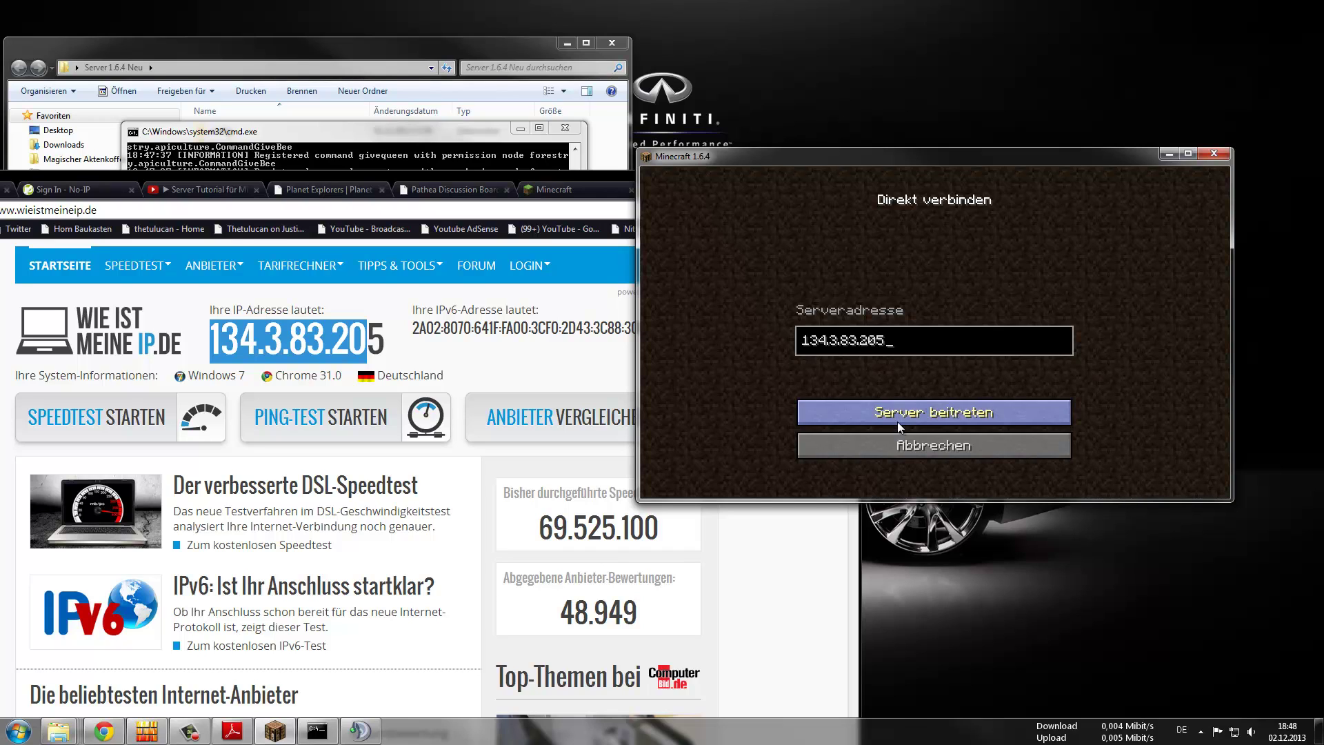
click(897, 418)
click(897, 414)
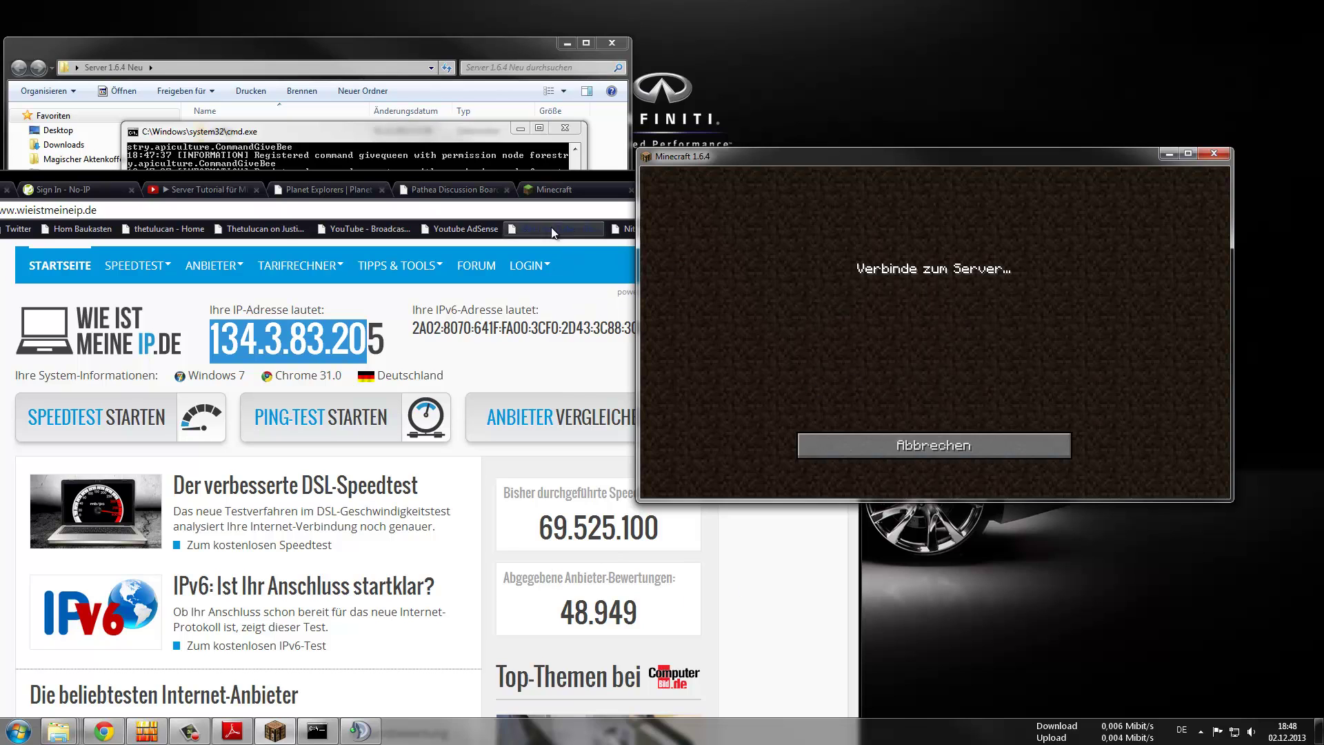
Minimize the browser window and move the Minecraft window up to the desktop's upper area
click(582, 172)
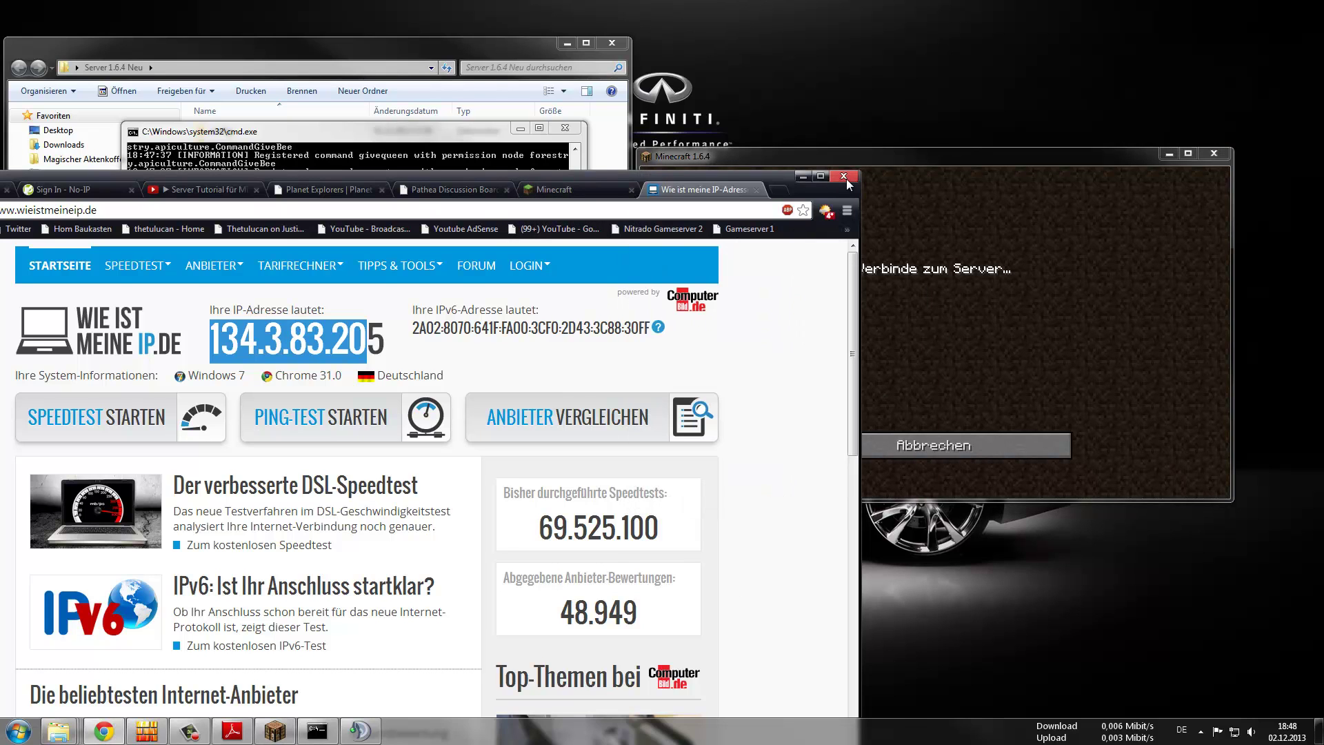
click(804, 175)
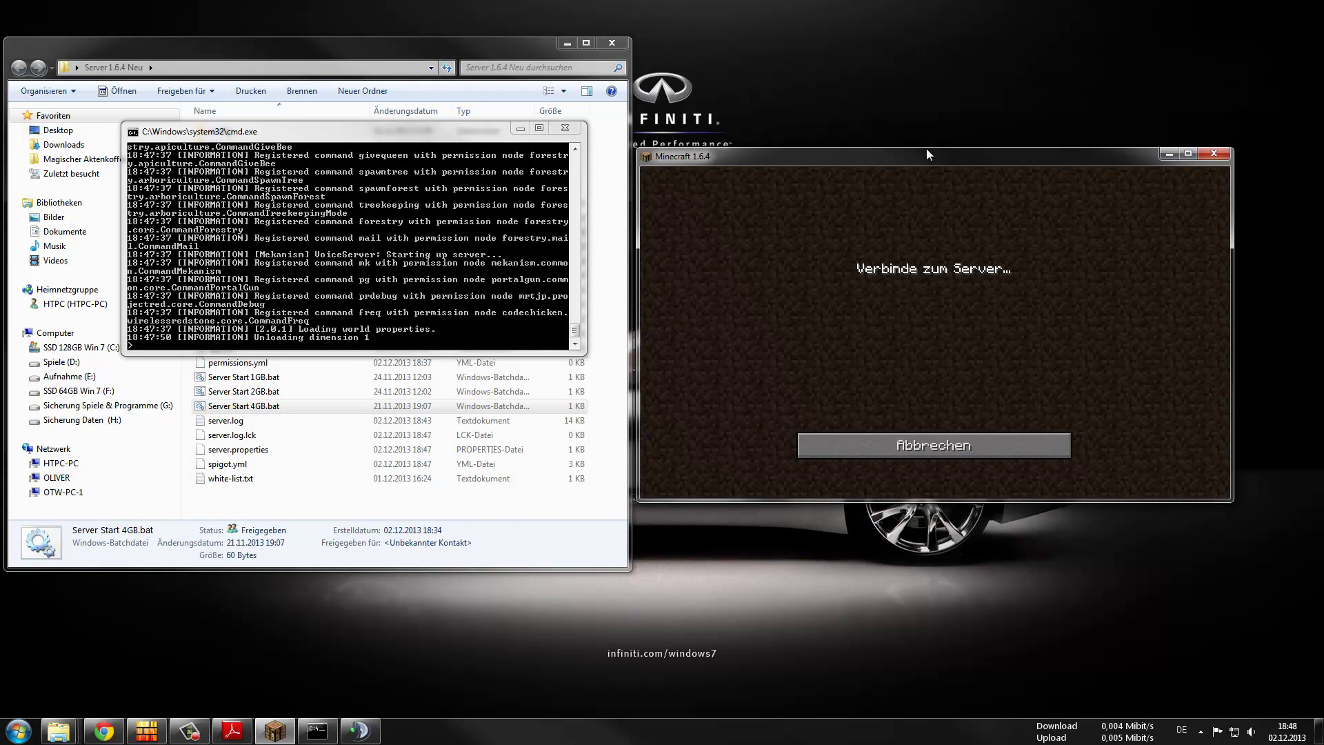
drag(926, 152, 927, 47)
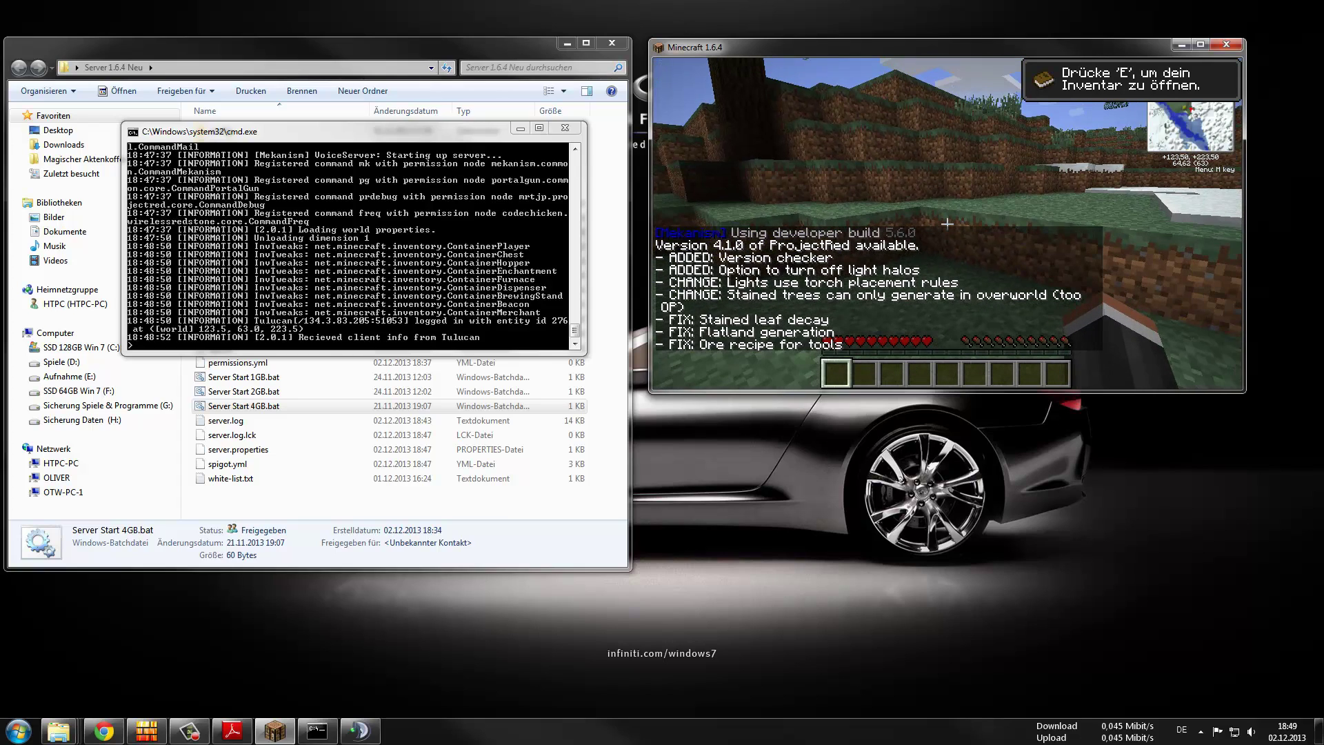
Maximize the Minecraft window and return from the game menu to the running game
key(alt+Tab)
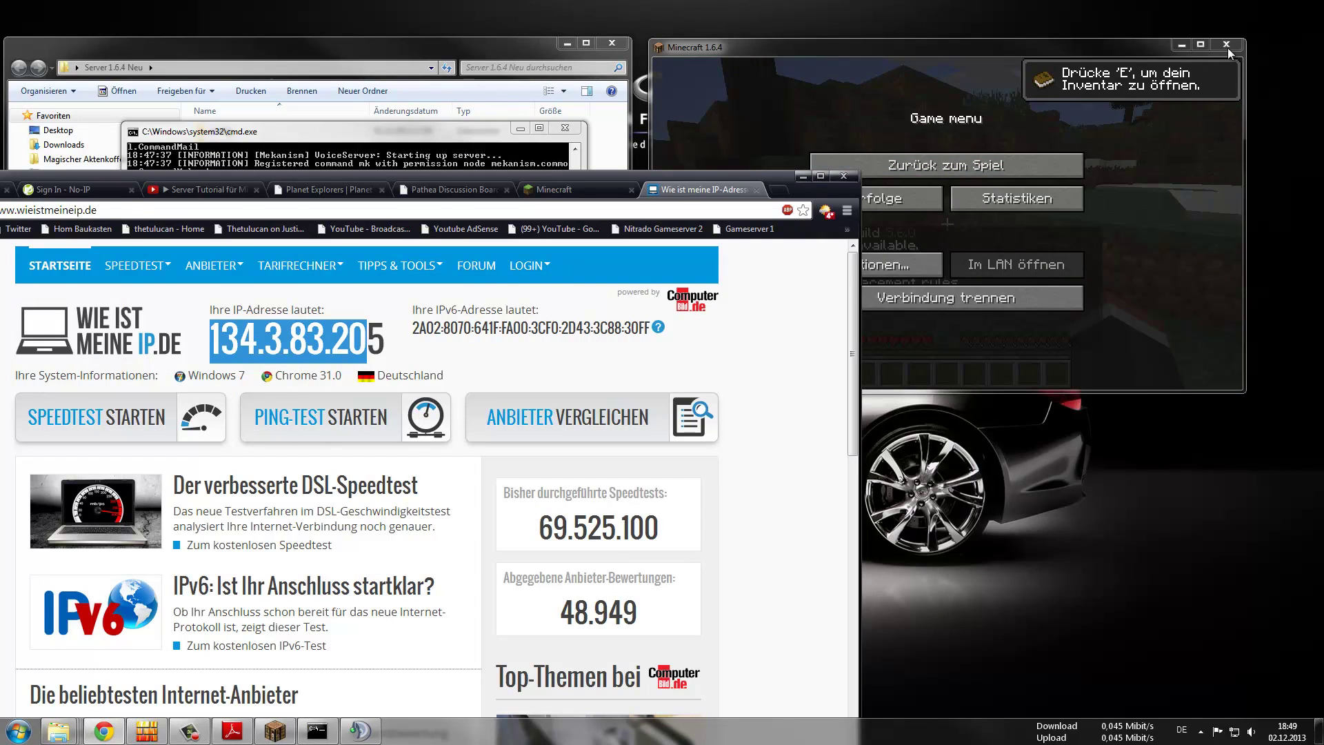
click(1201, 44)
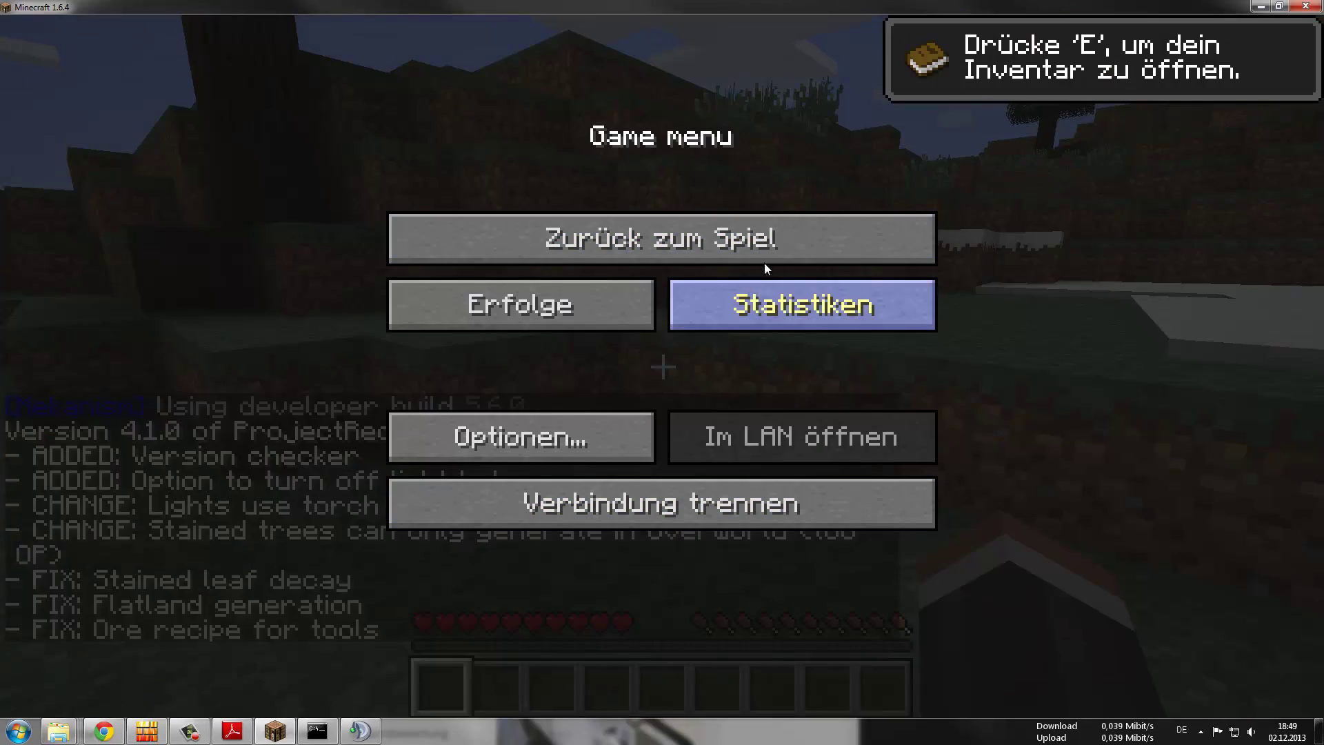
click(721, 247)
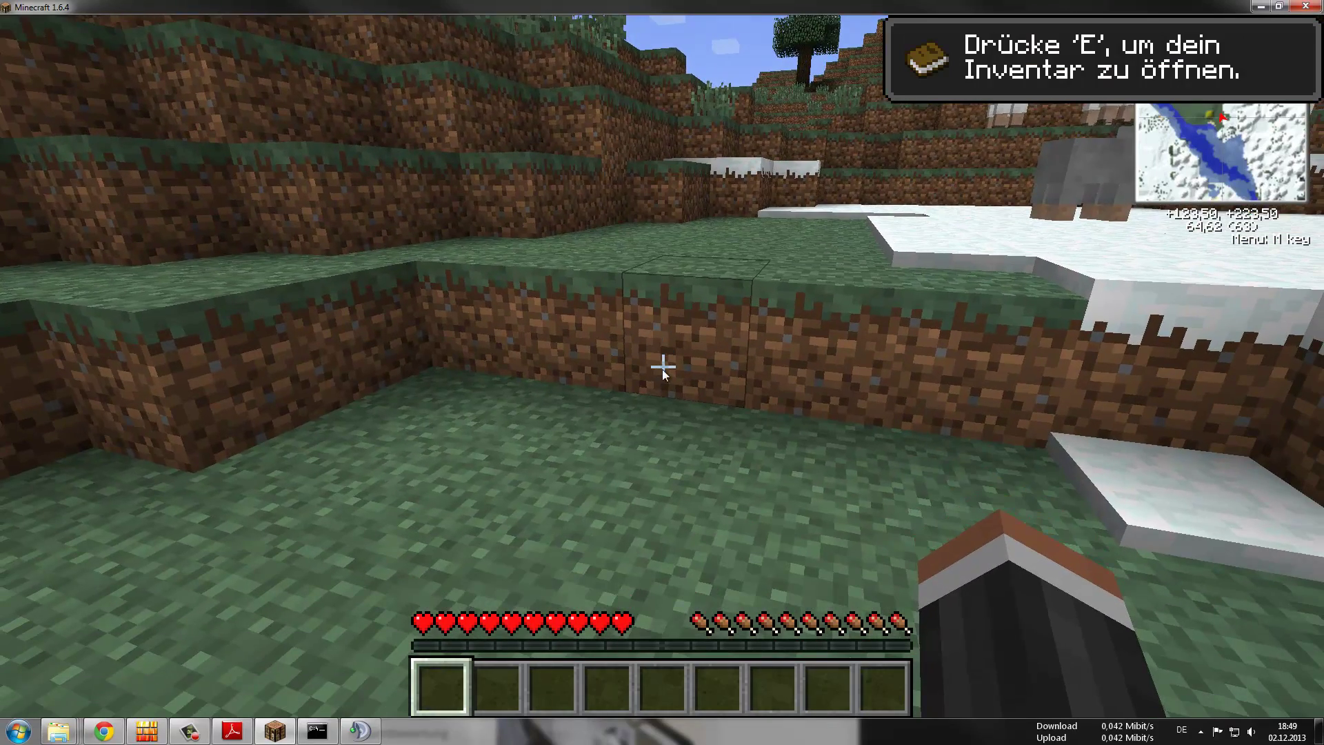
Open the player inventory and page through the item list to examine the items added by the mods
key(e)
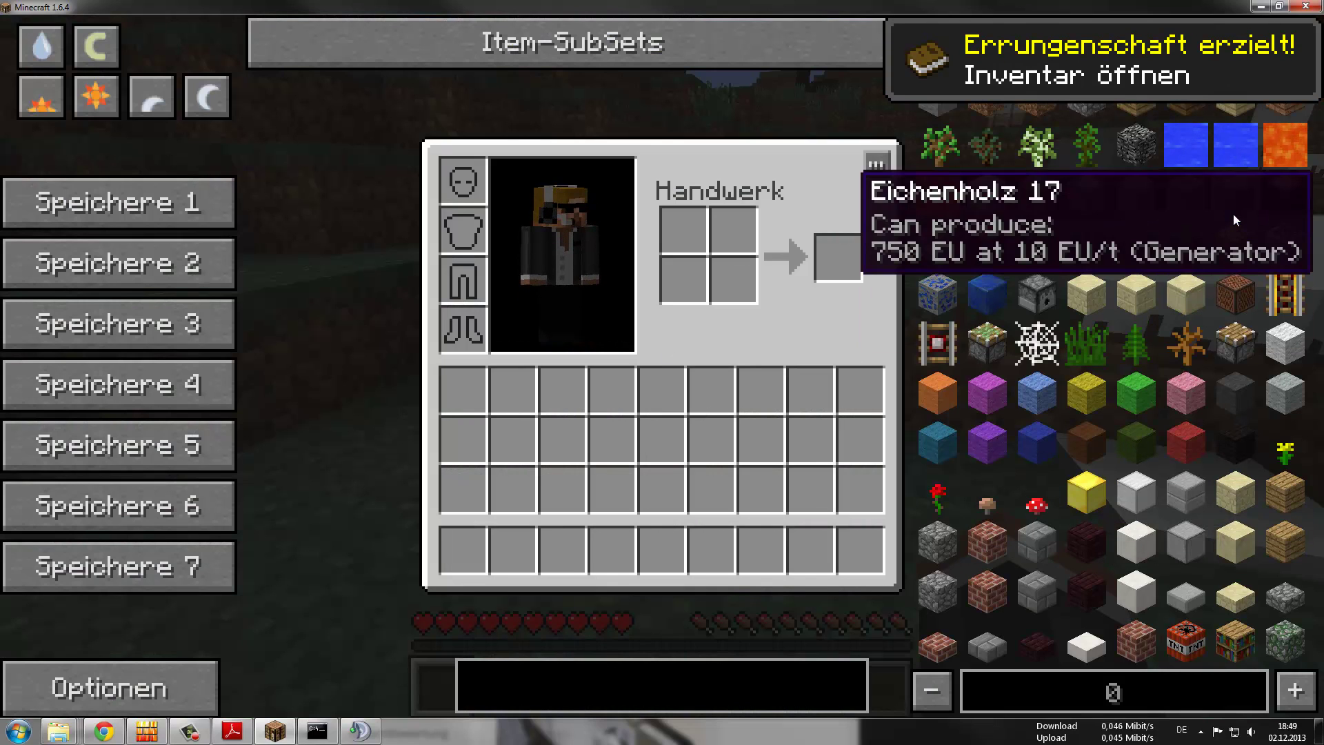
scroll(1224, 259, down, 2)
scroll(1224, 261, down, 10)
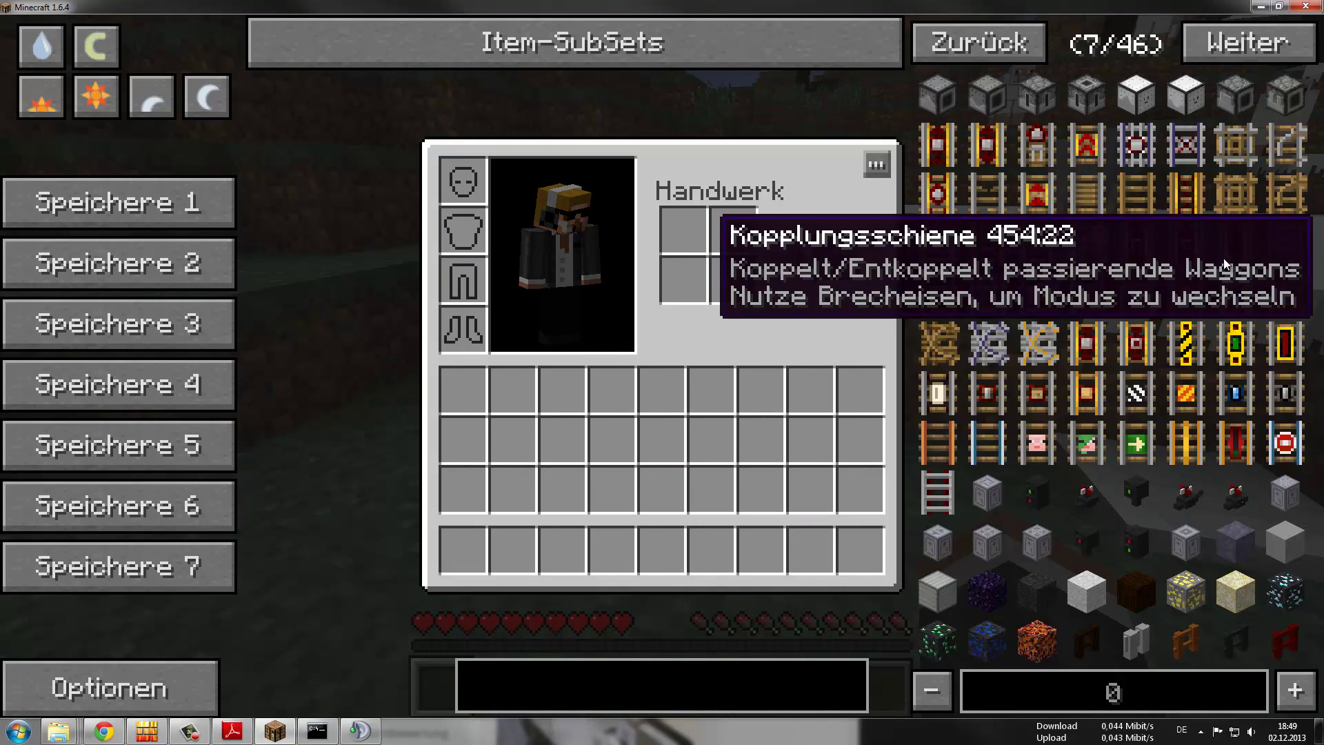
scroll(1223, 258, down, 9)
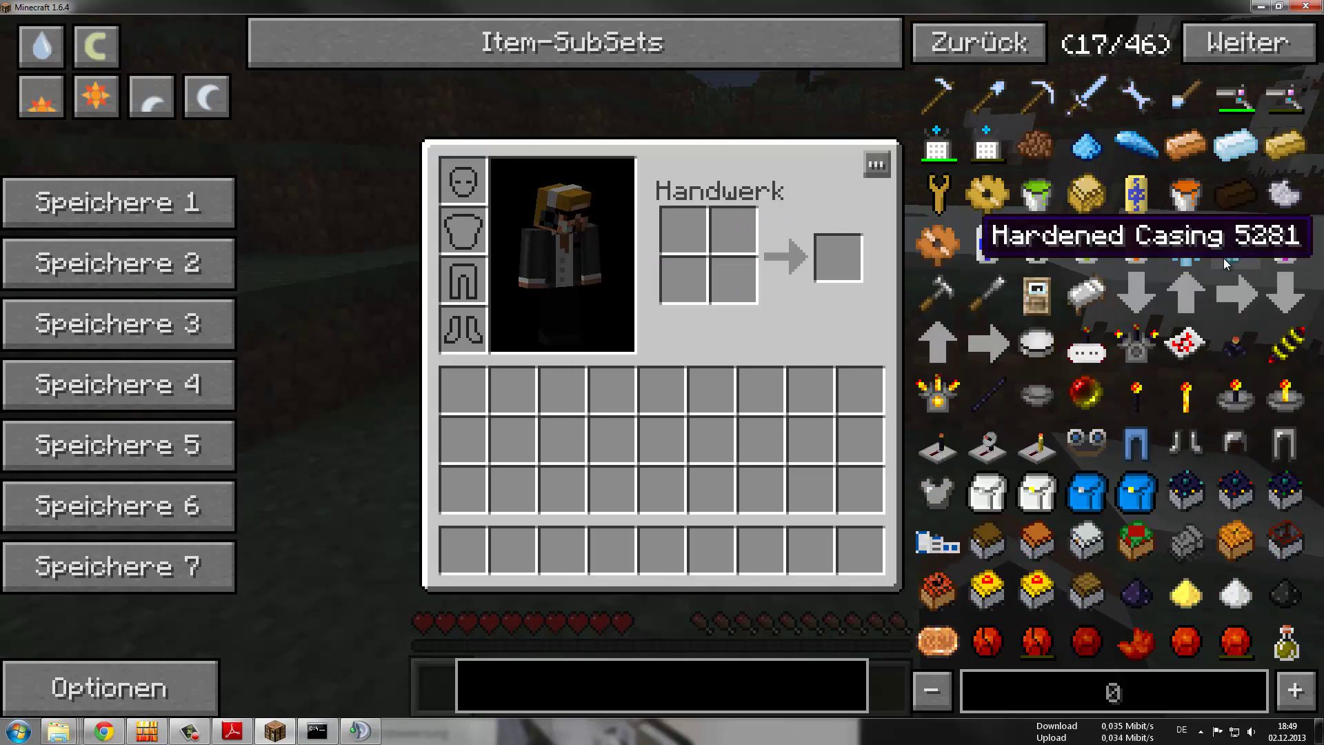
scroll(1223, 258, down, 13)
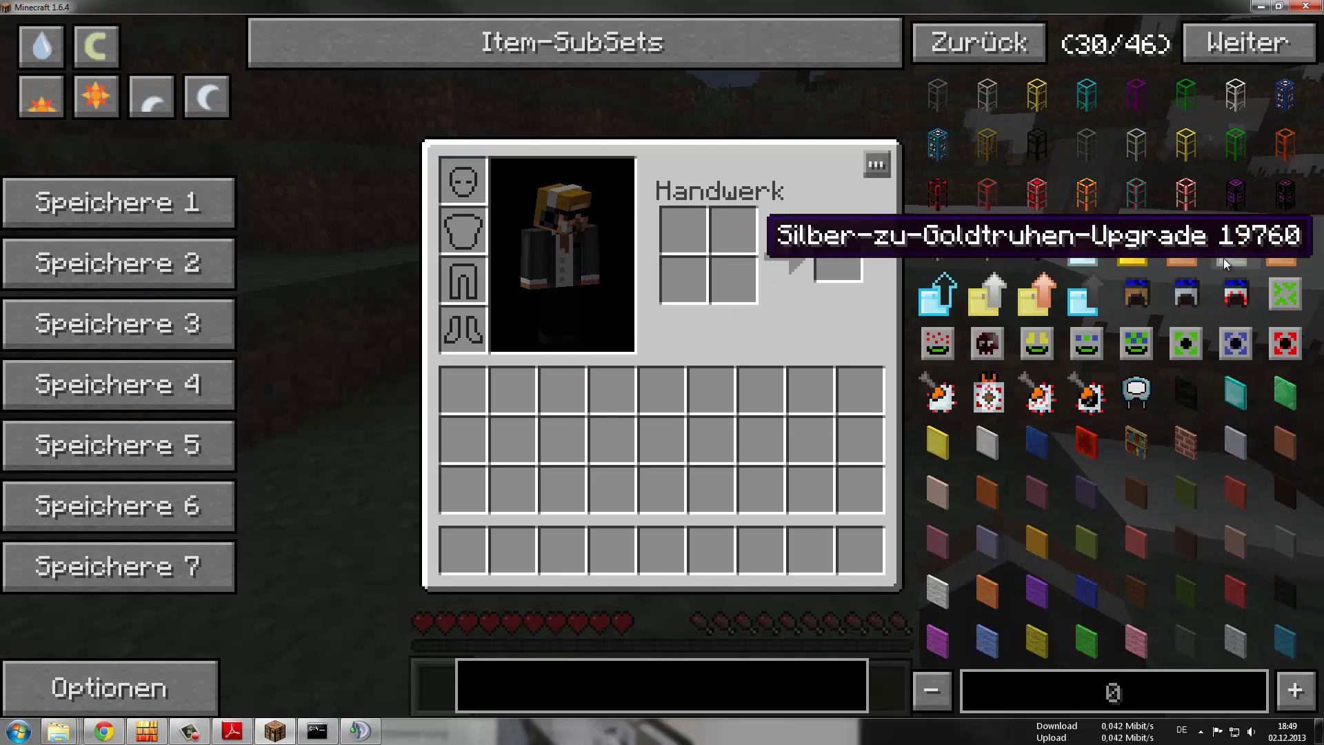
scroll(1224, 258, down, 13)
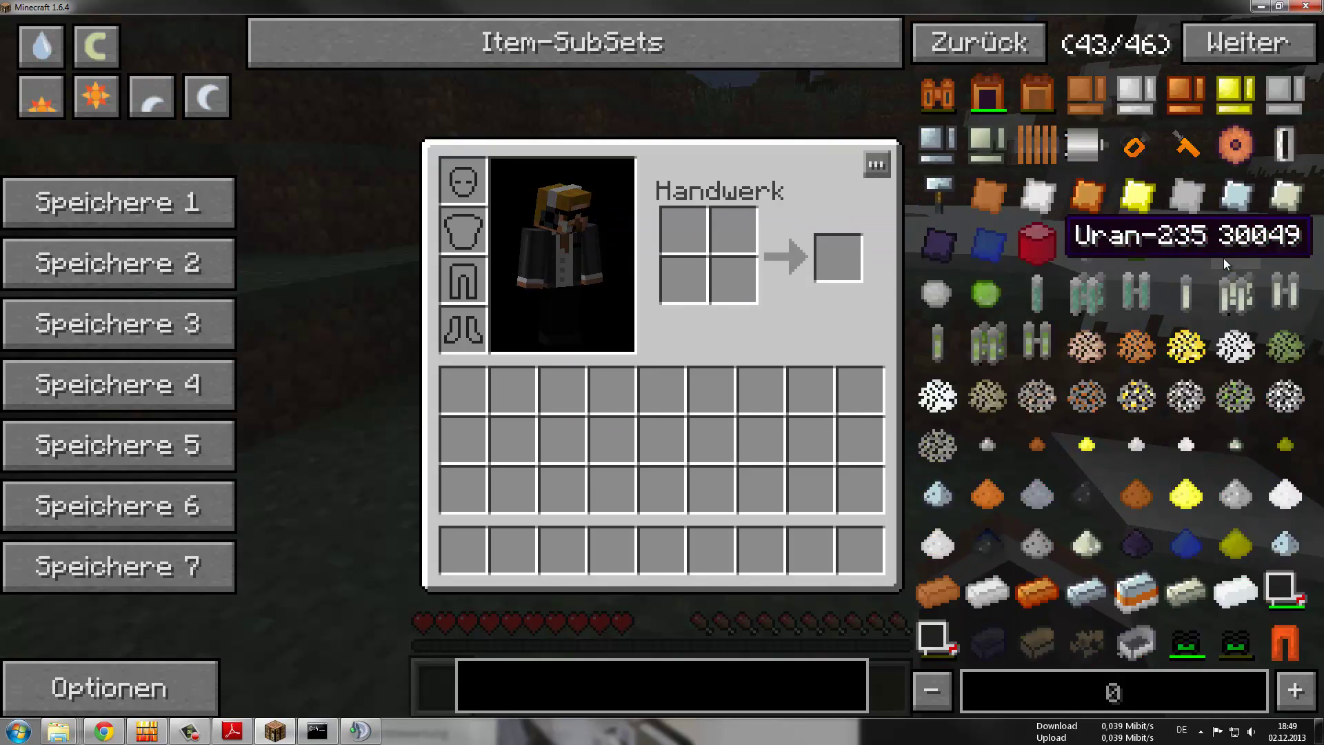
scroll(1223, 258, down, 8)
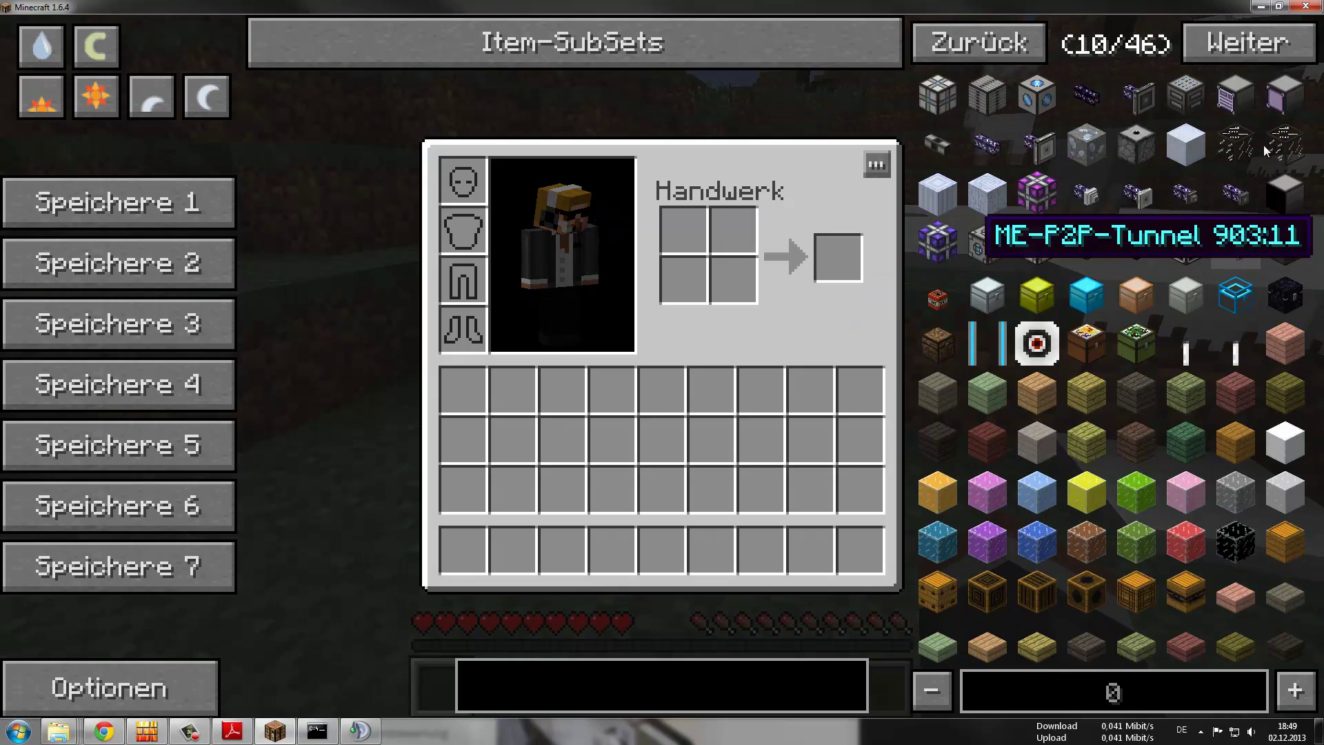
Minimize Minecraft and the browser to view the server console, and bring Minecraft back
click(1291, 9)
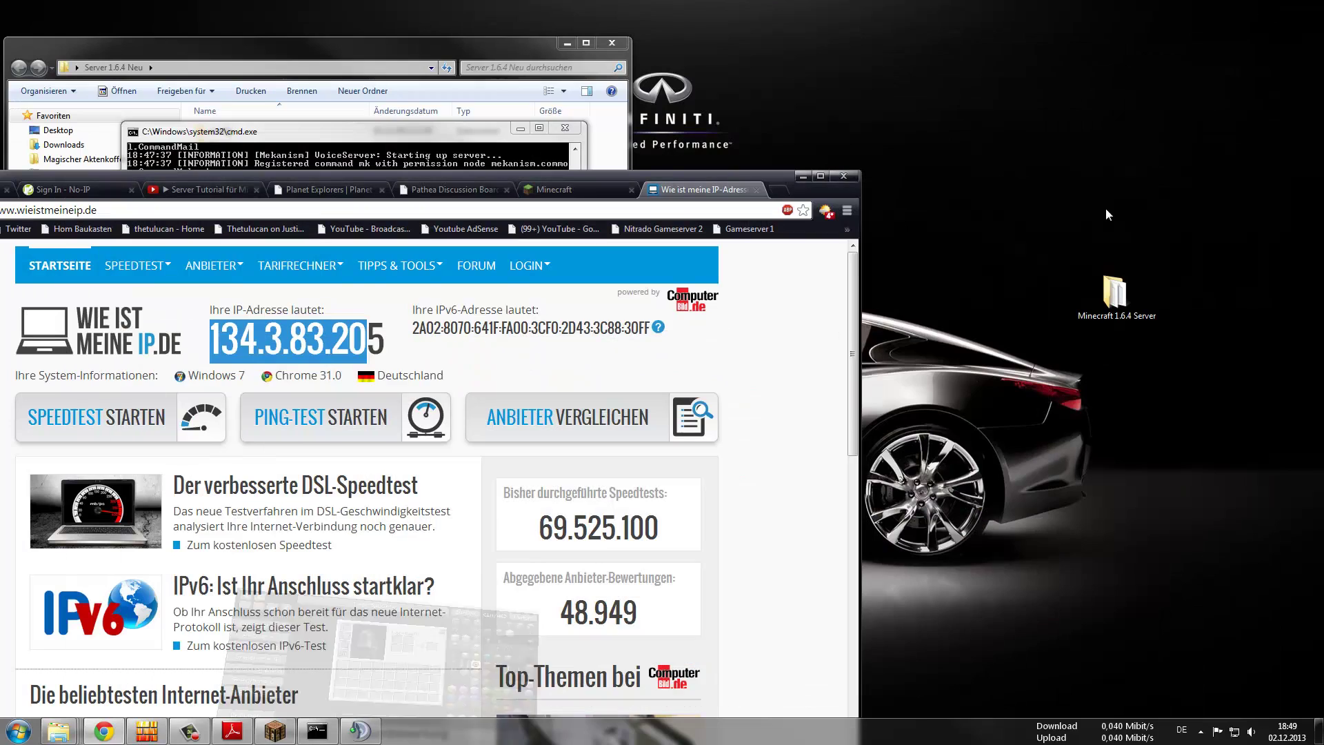
click(805, 176)
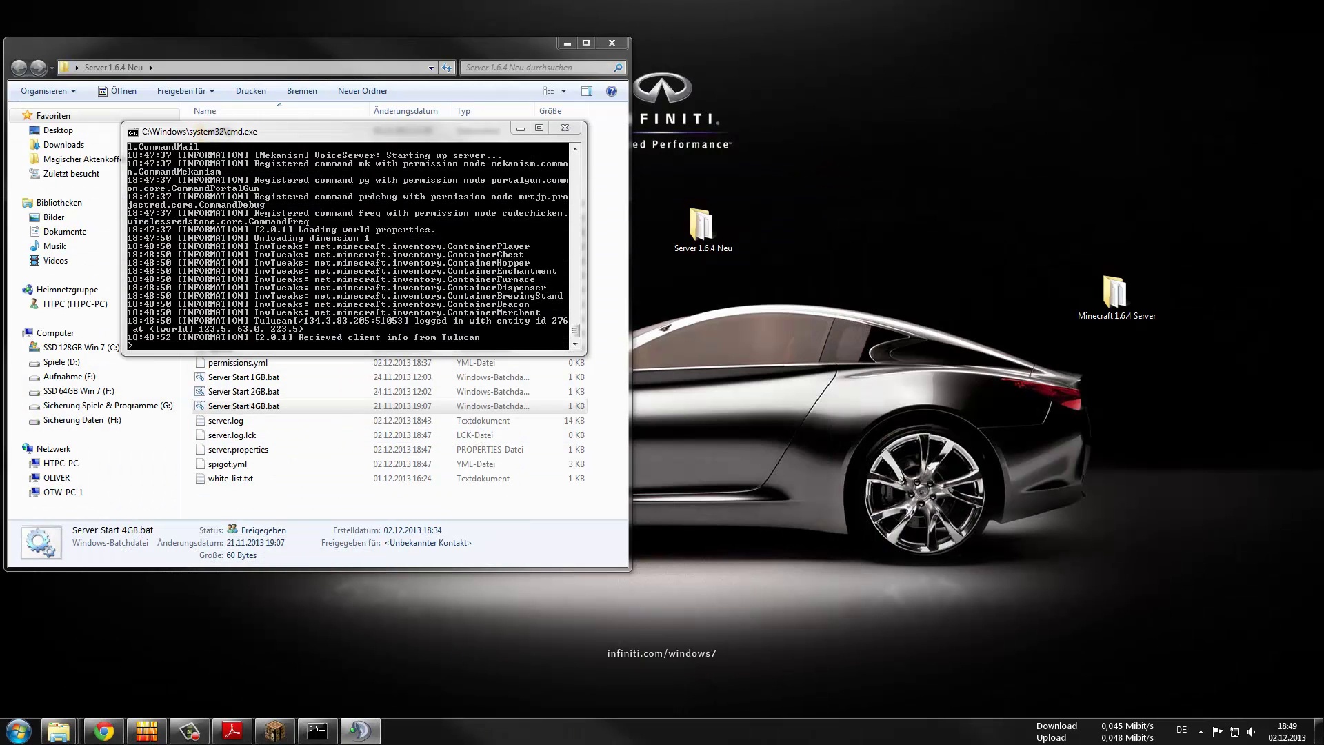
click(275, 730)
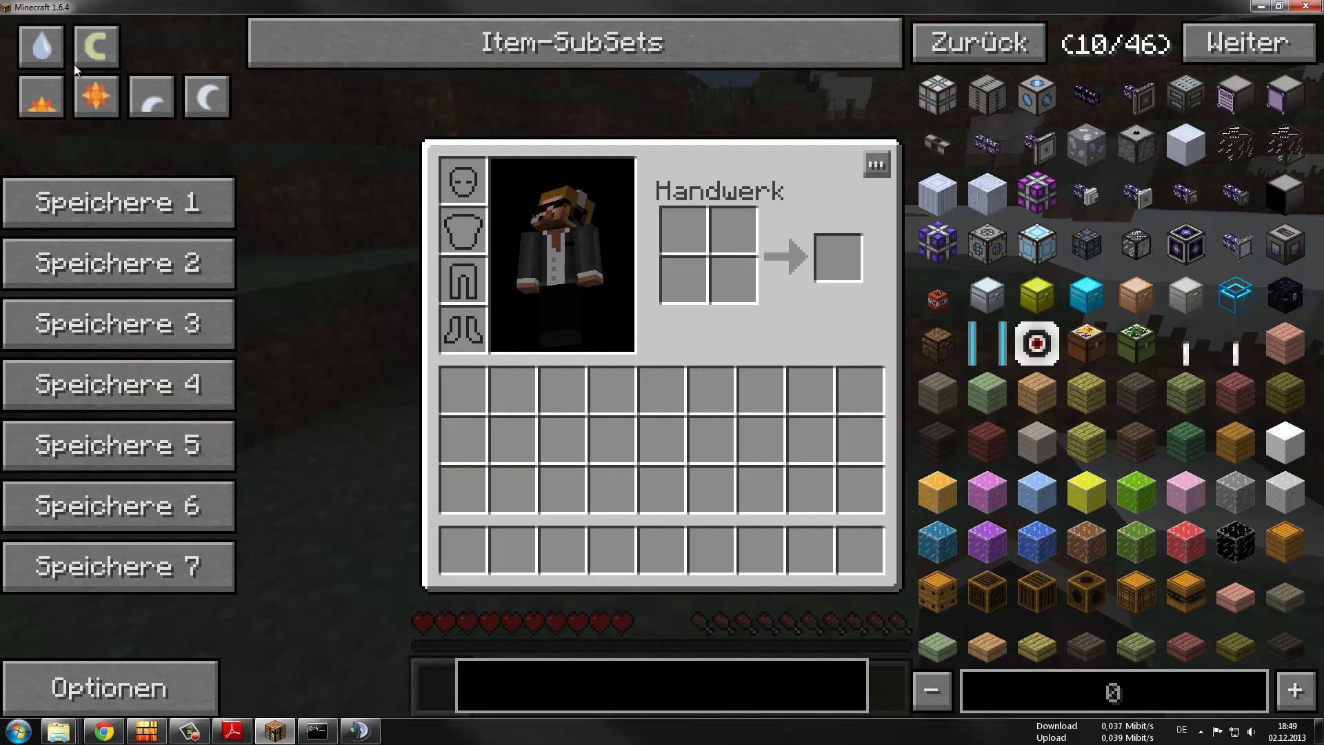
Close the inventory and disconnect from the server
key(e)
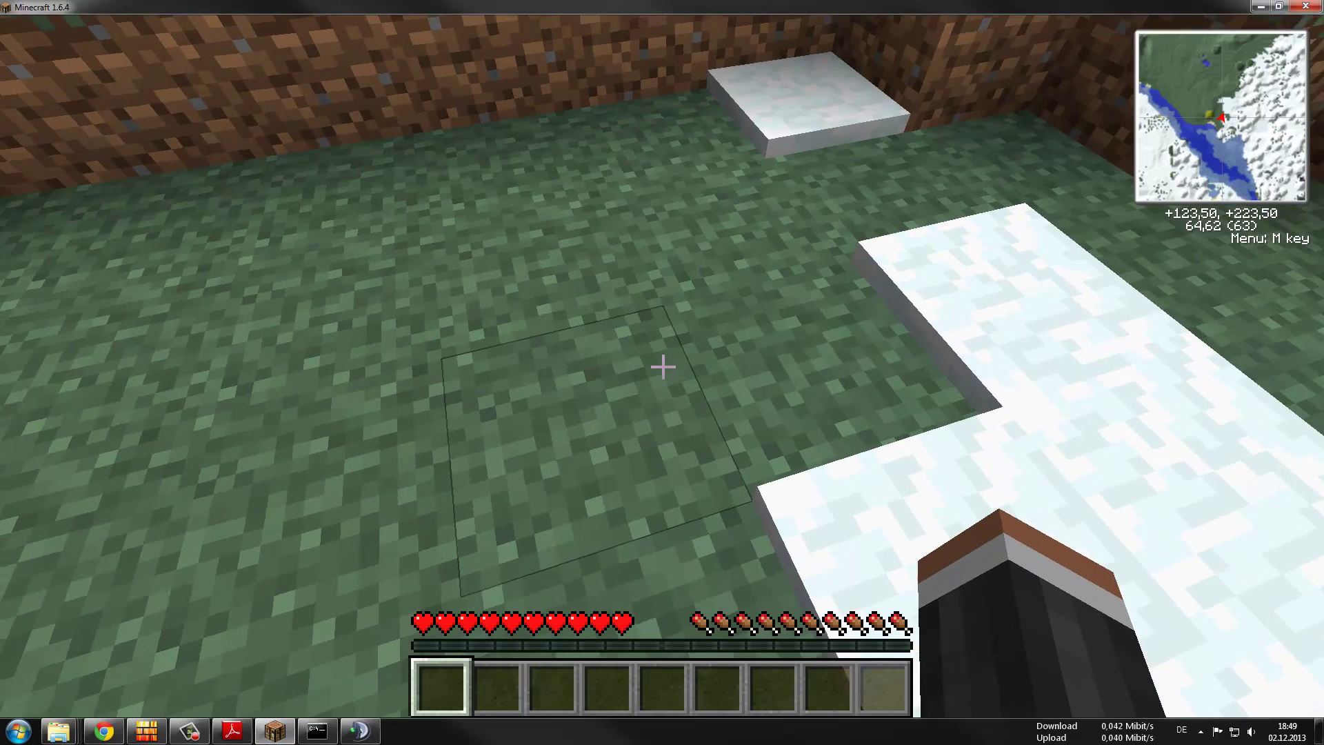
key(Escape)
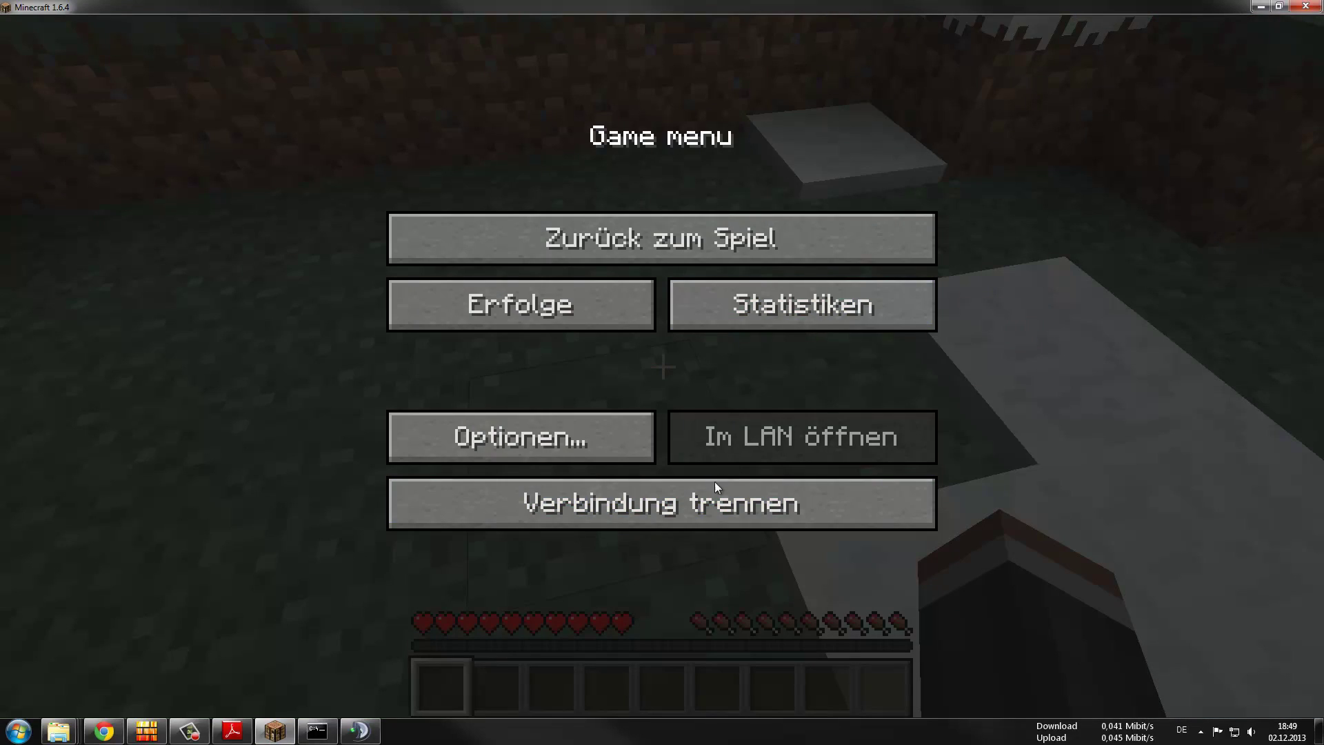
click(715, 513)
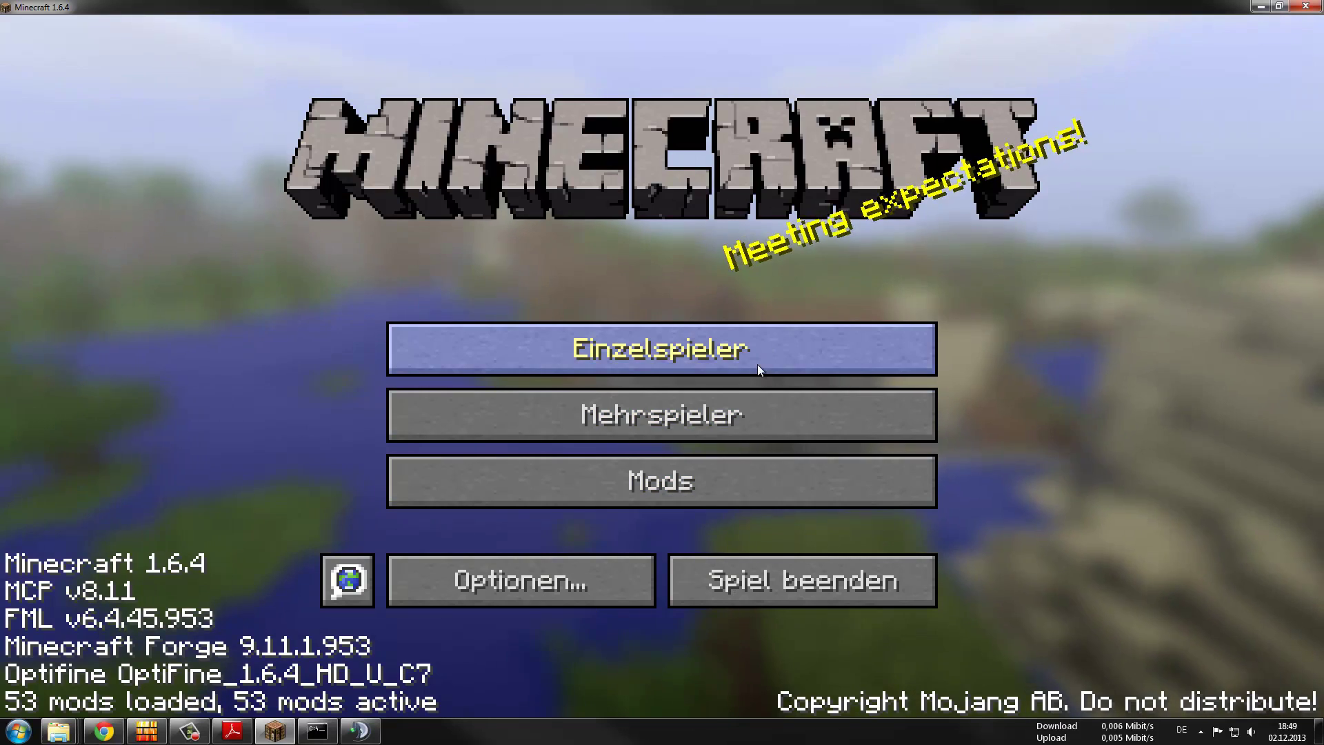
View the singleplayer world selection and close Minecraft
click(757, 364)
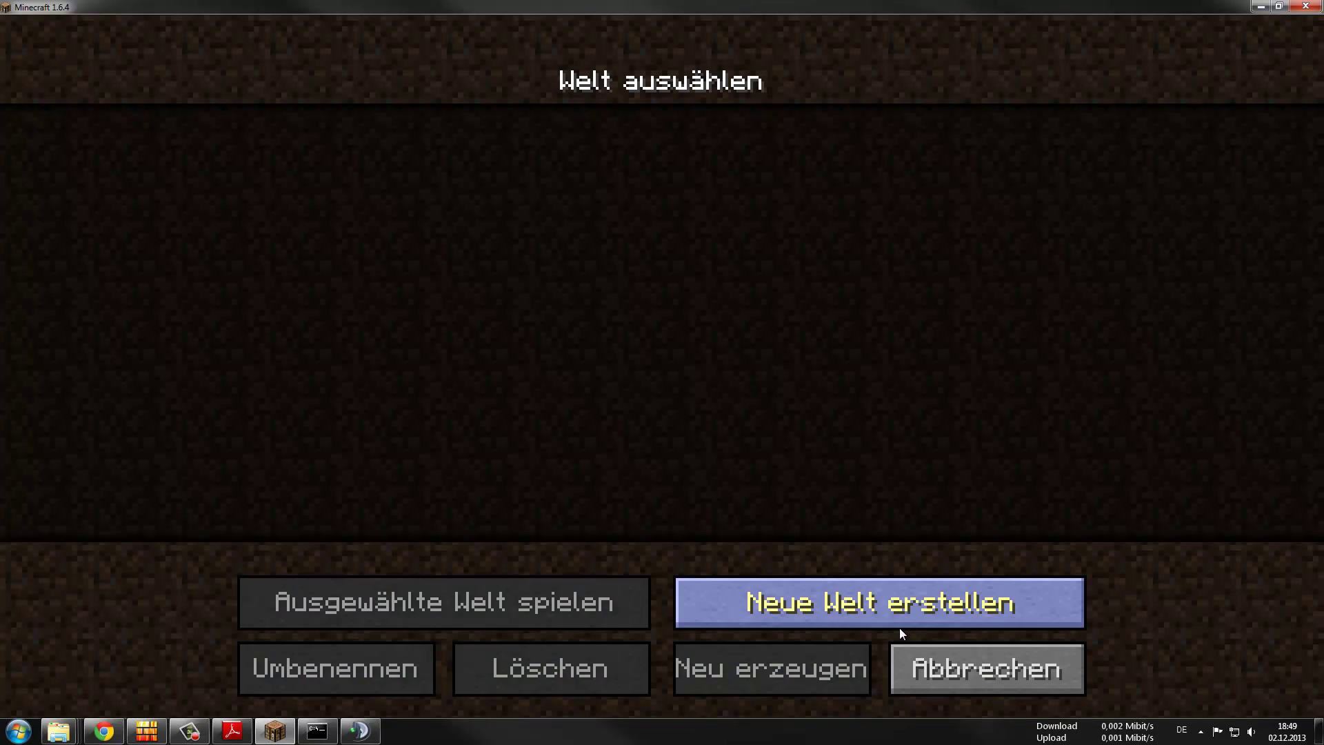
click(1299, 12)
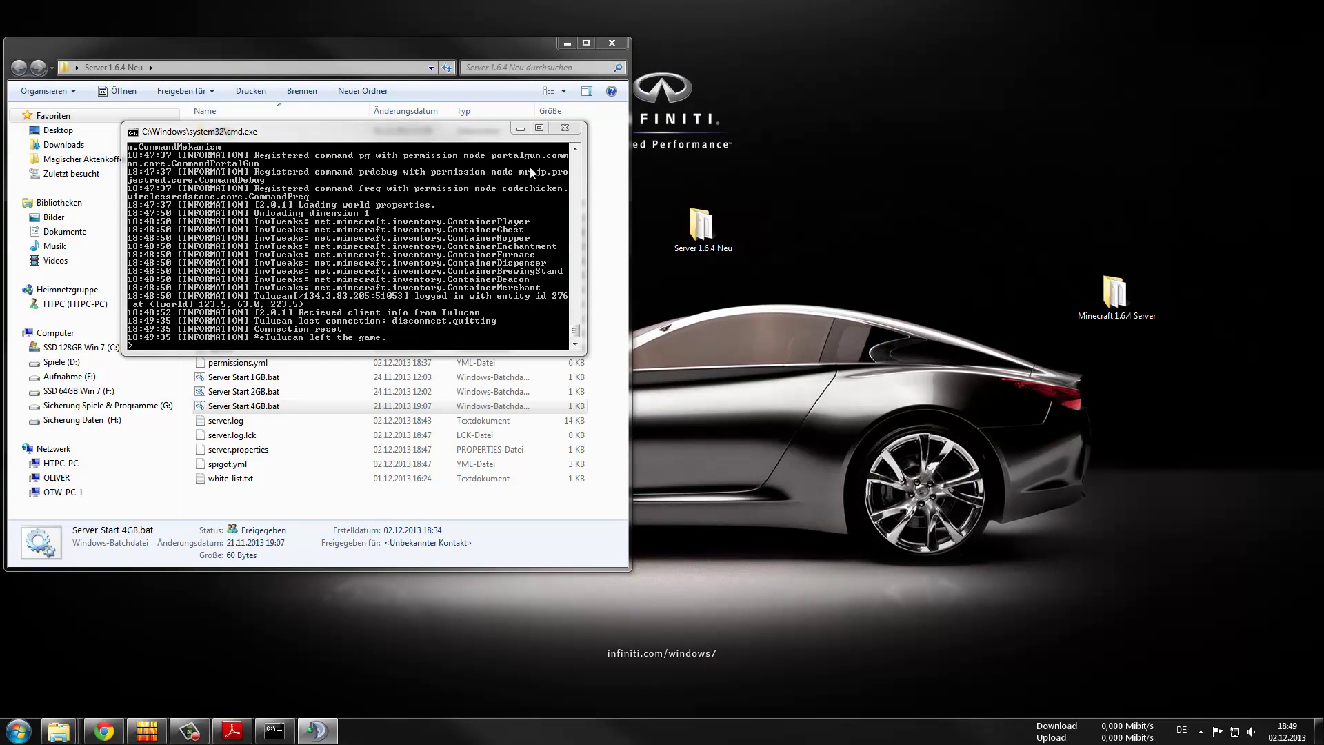
Move the server console off the folder window and select the Server Start 1GB, 2GB and 4GB batch files
drag(418, 131, 1098, 47)
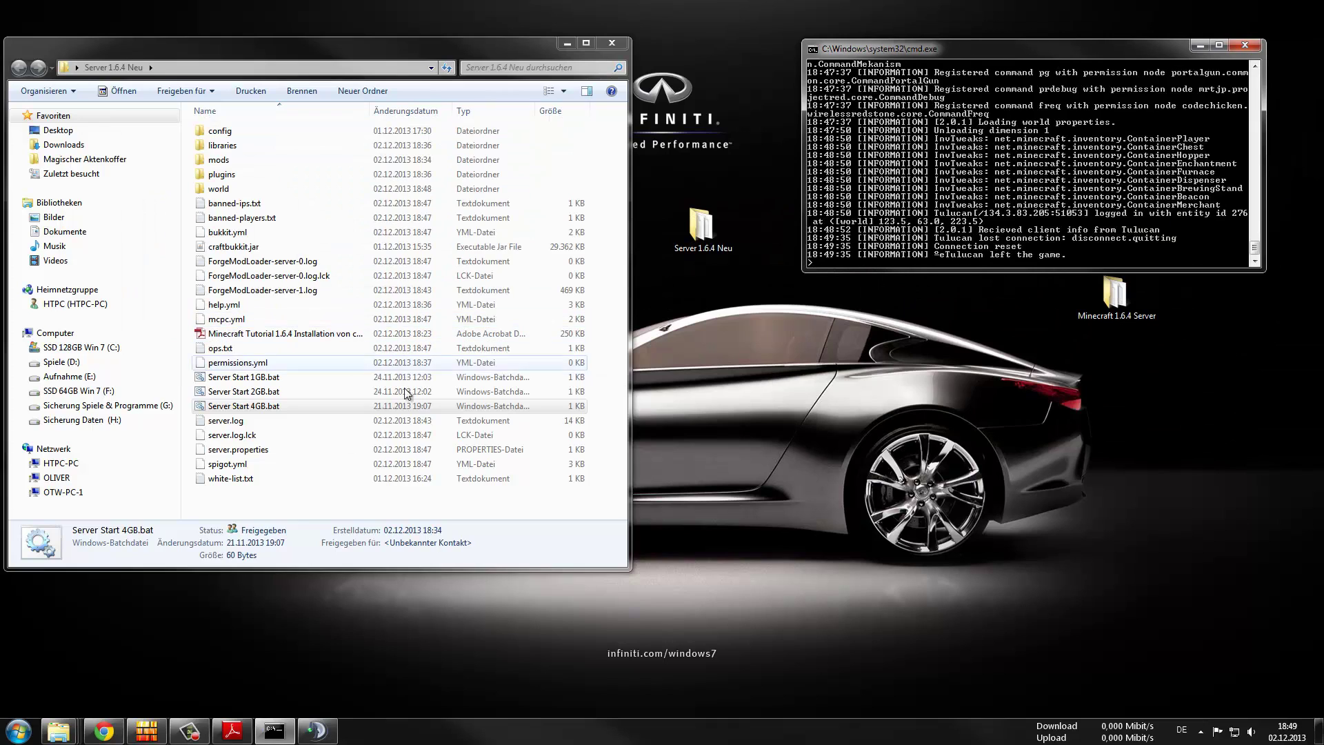
click(260, 402)
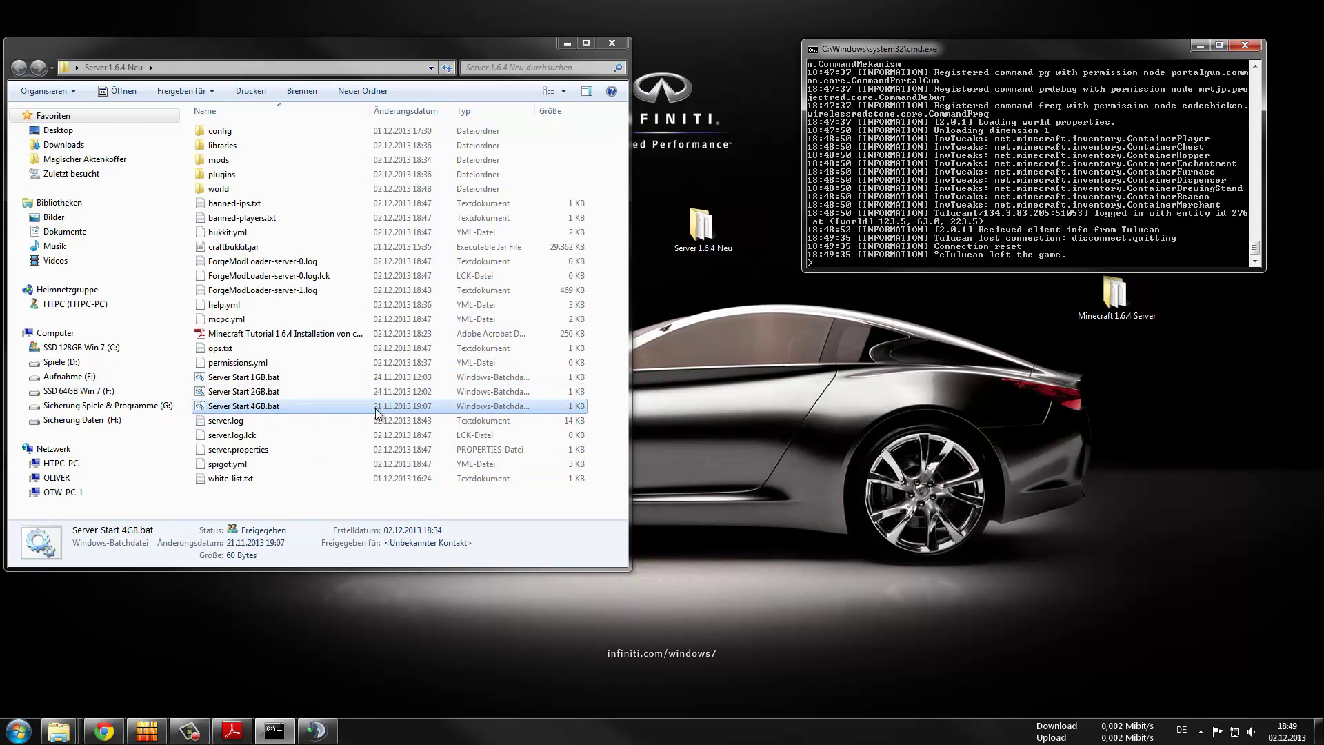
drag(586, 412, 591, 373)
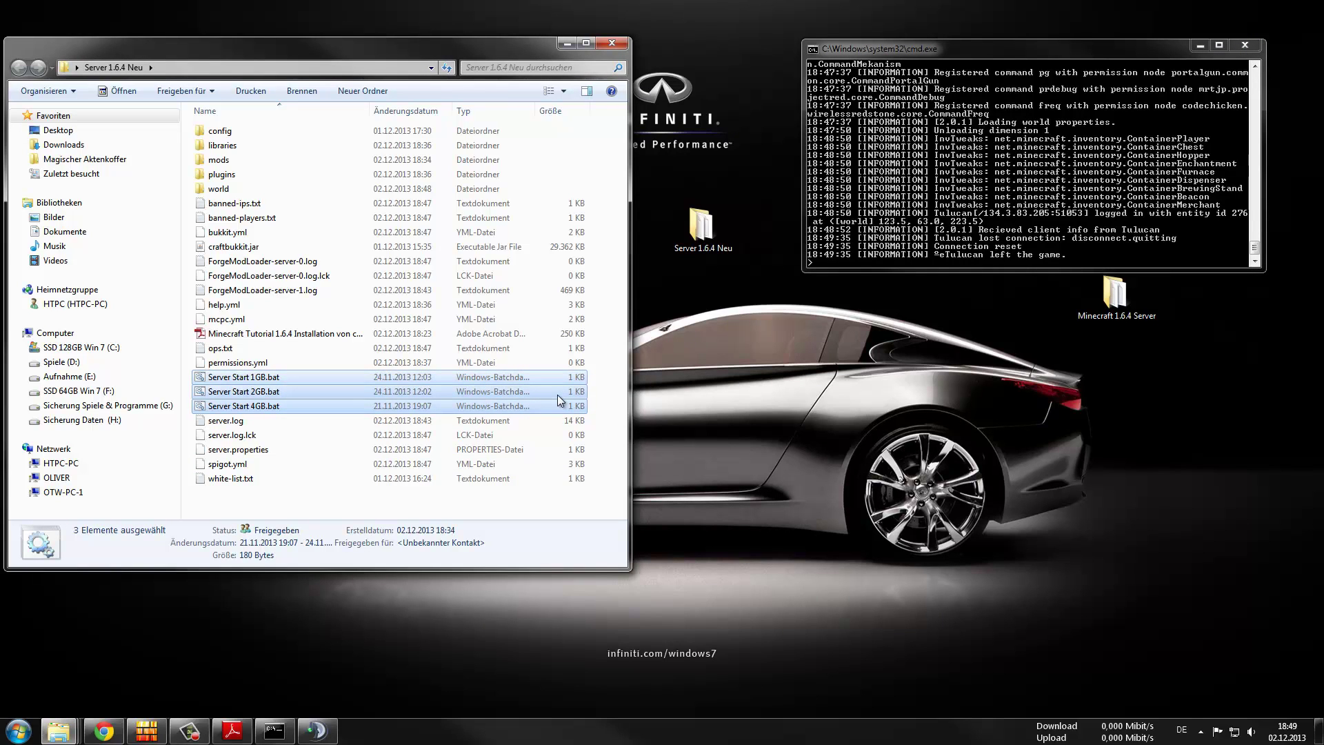
right_click(557, 394)
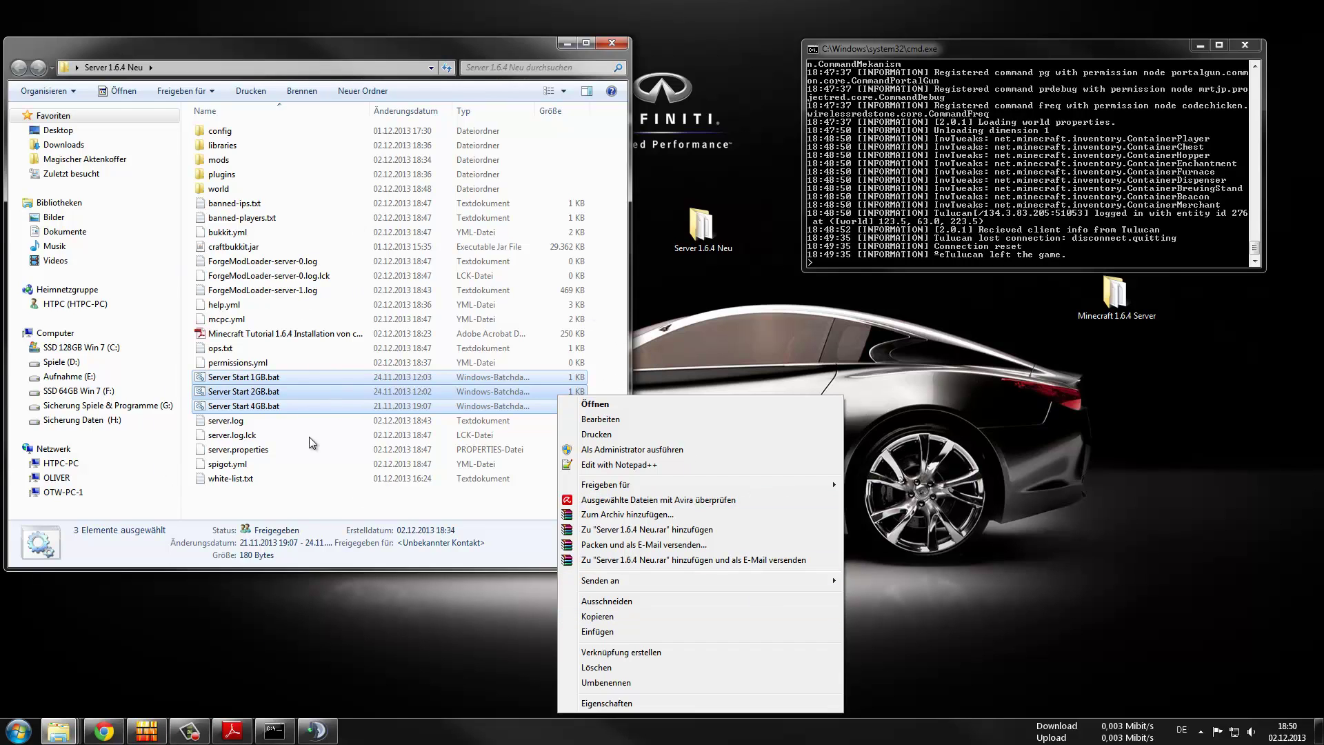
Switch to Chrome, show the YouTube server tutorial for Minecraft 1.6.4, and move the browser window fully onto the screen
click(103, 731)
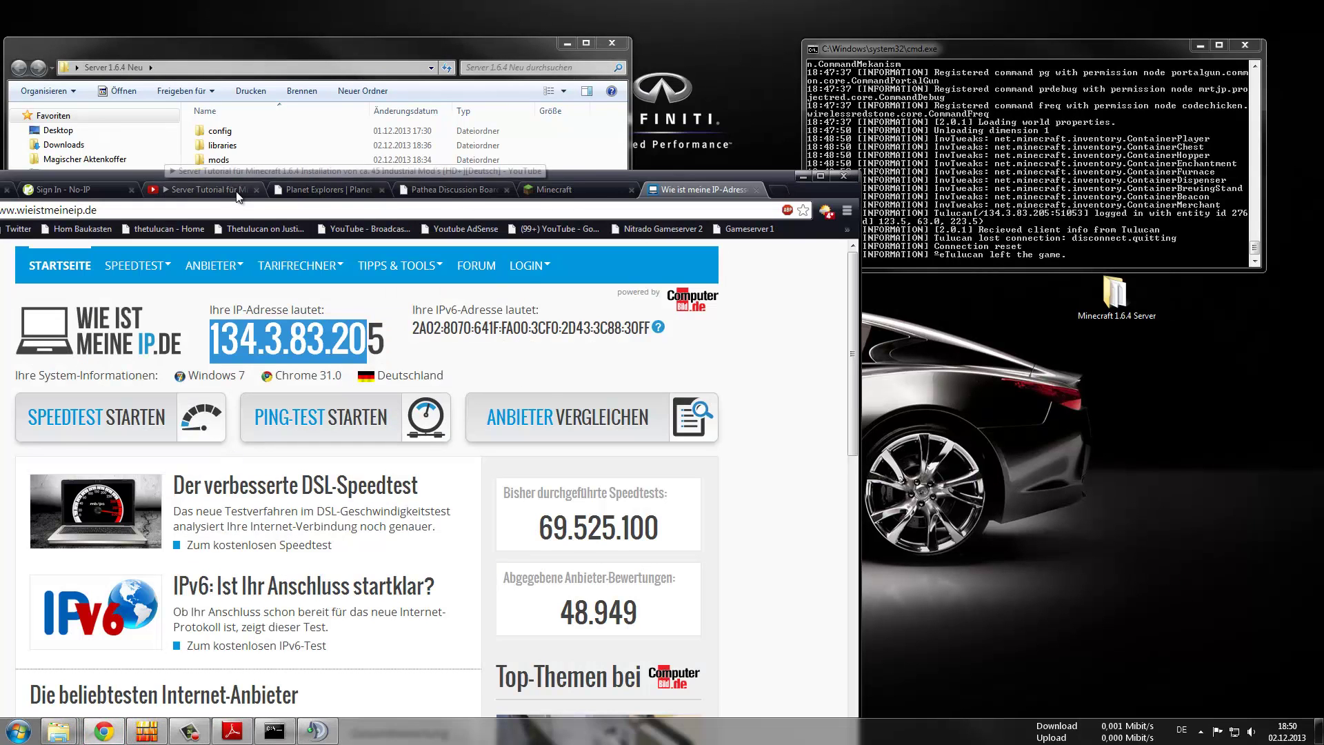
click(203, 189)
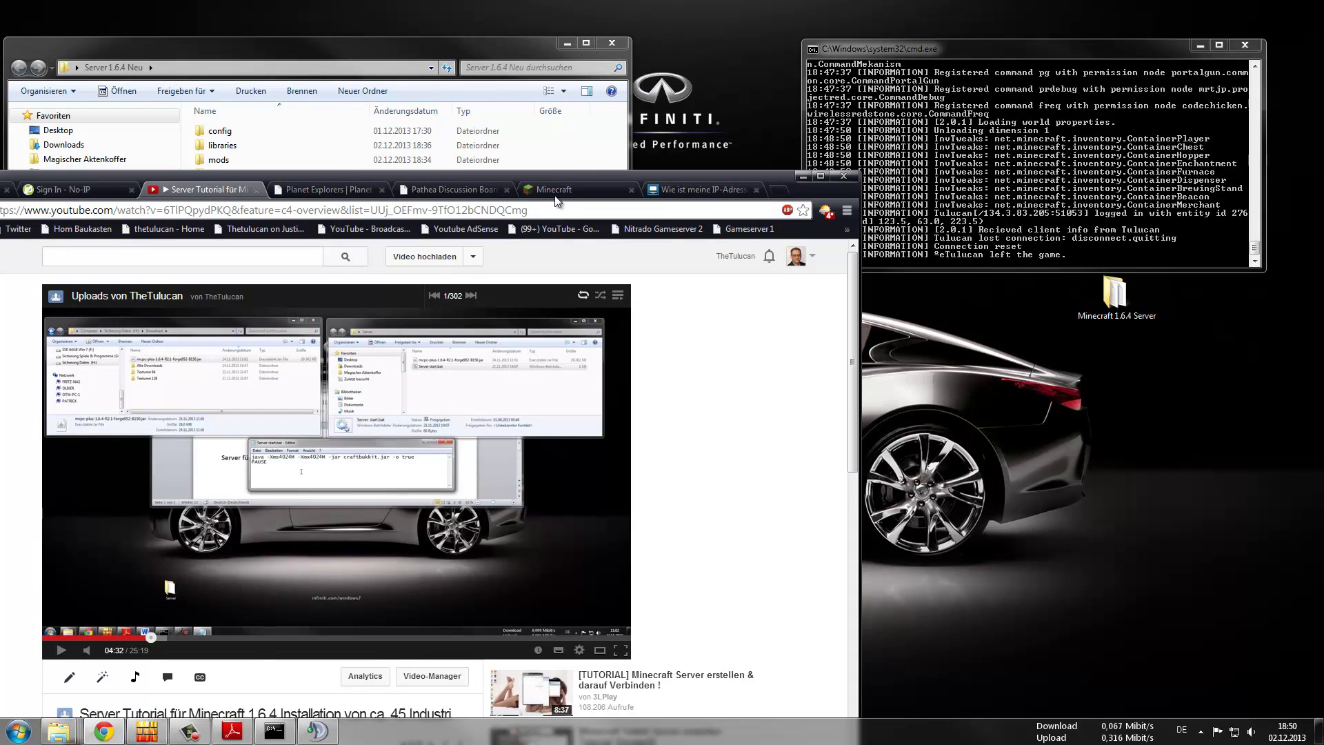
drag(552, 177, 1002, 119)
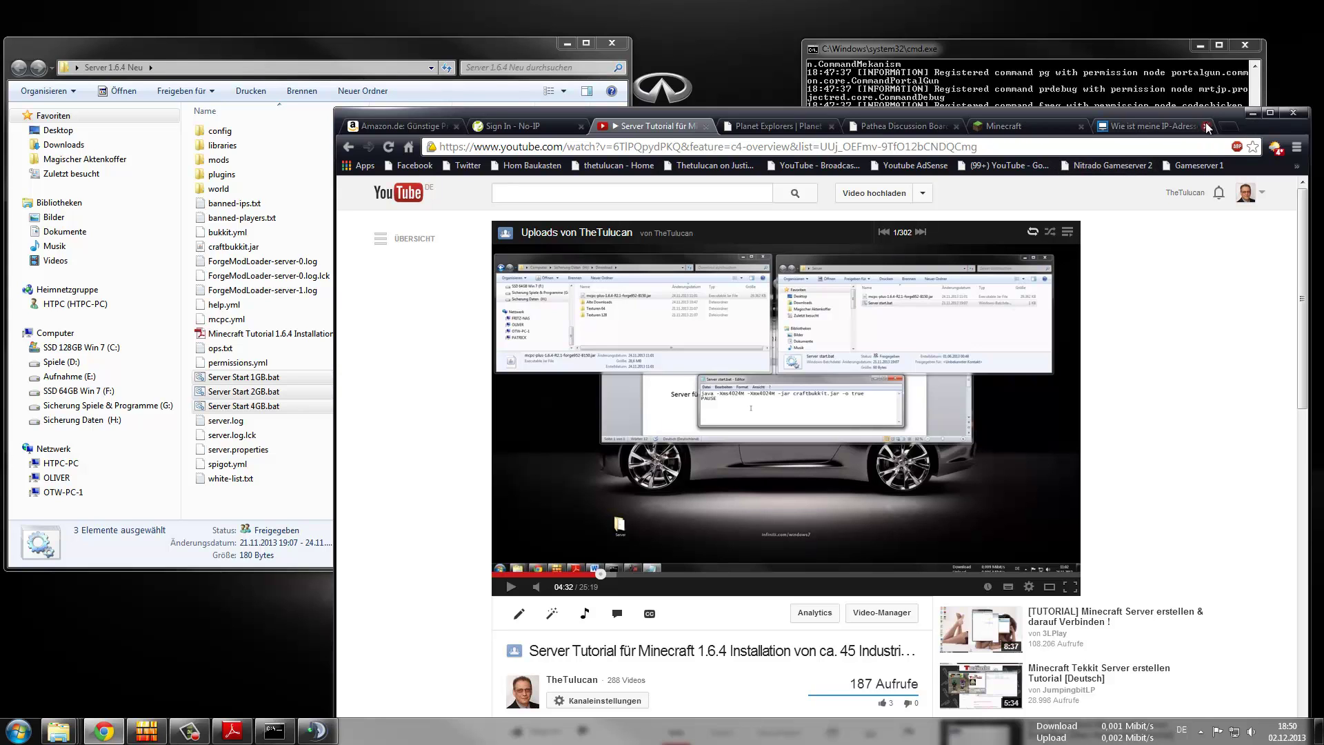
drag(1229, 124, 1035, 81)
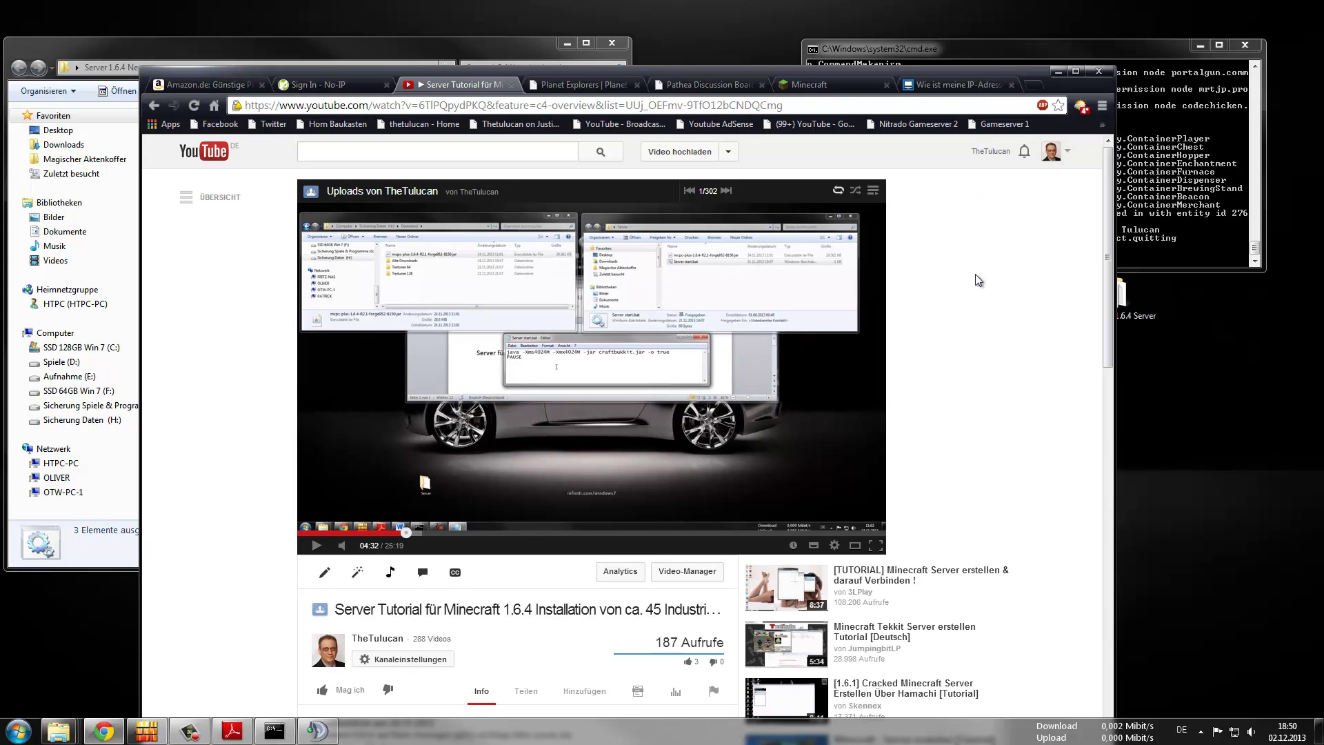
Open the signed-in account's own YouTube channel page to view its newest videos, and minimize the browser
click(1052, 151)
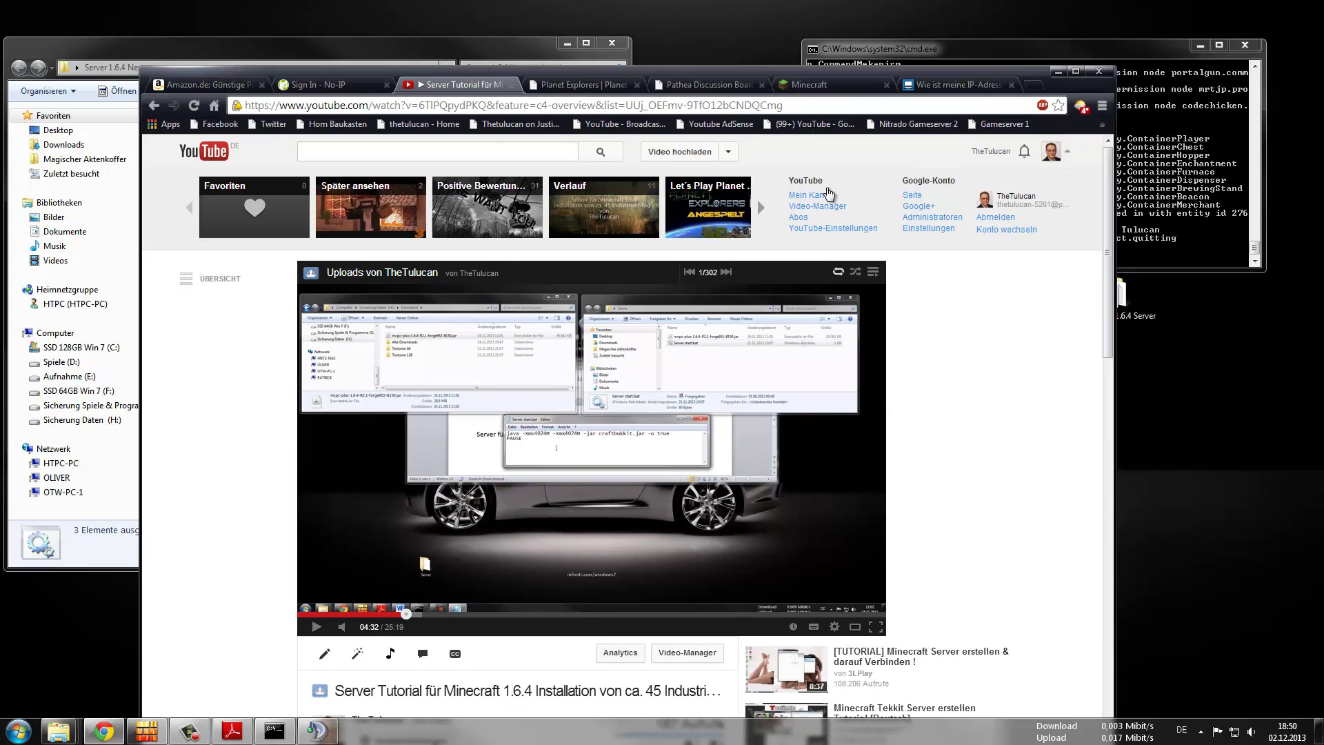
click(808, 199)
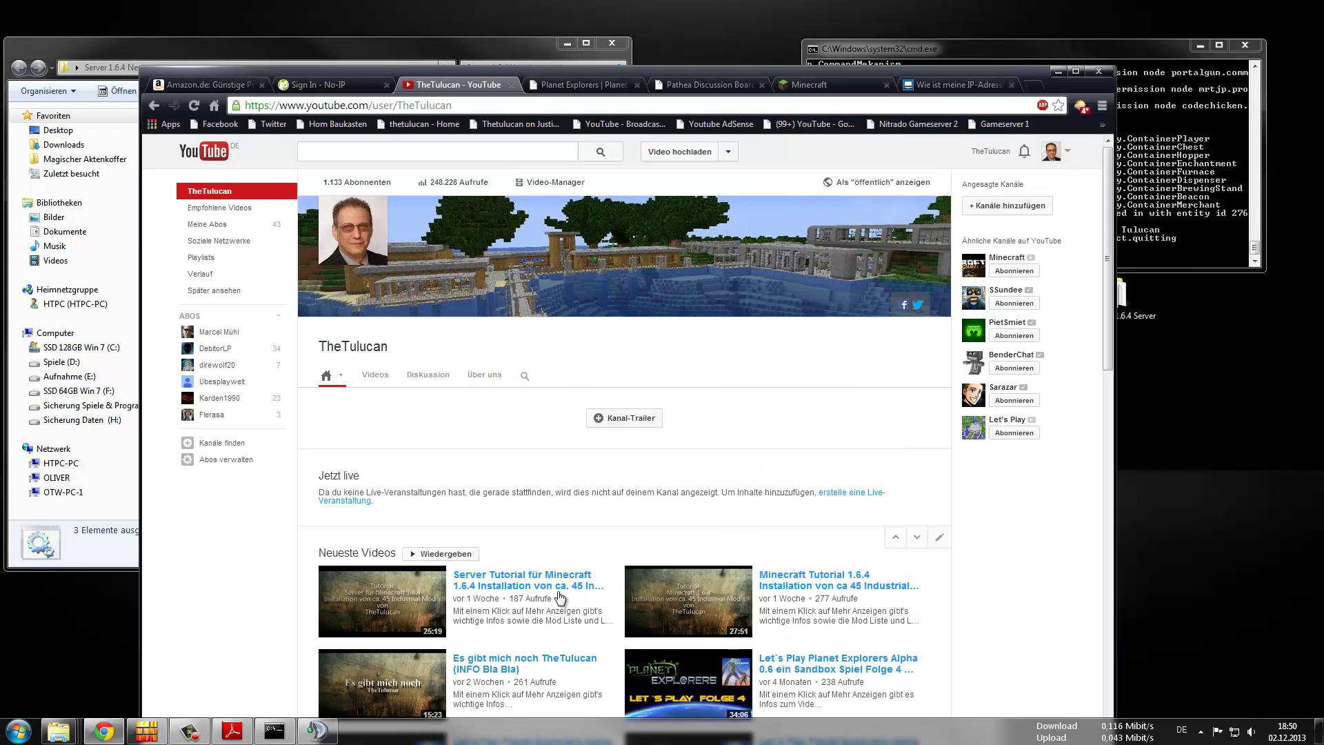
click(1058, 71)
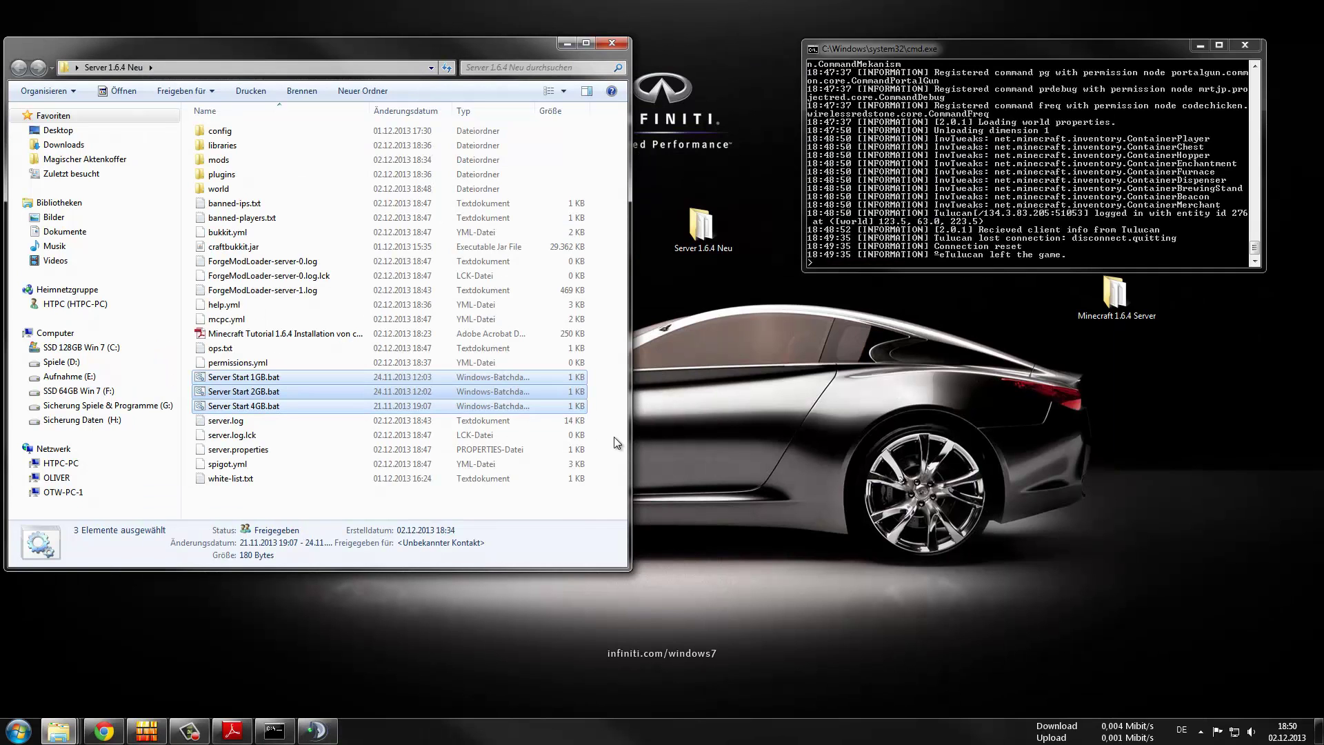
Switch to Adobe Reader, look through the PDF's mod list with versions and download links, and minimize it
click(232, 730)
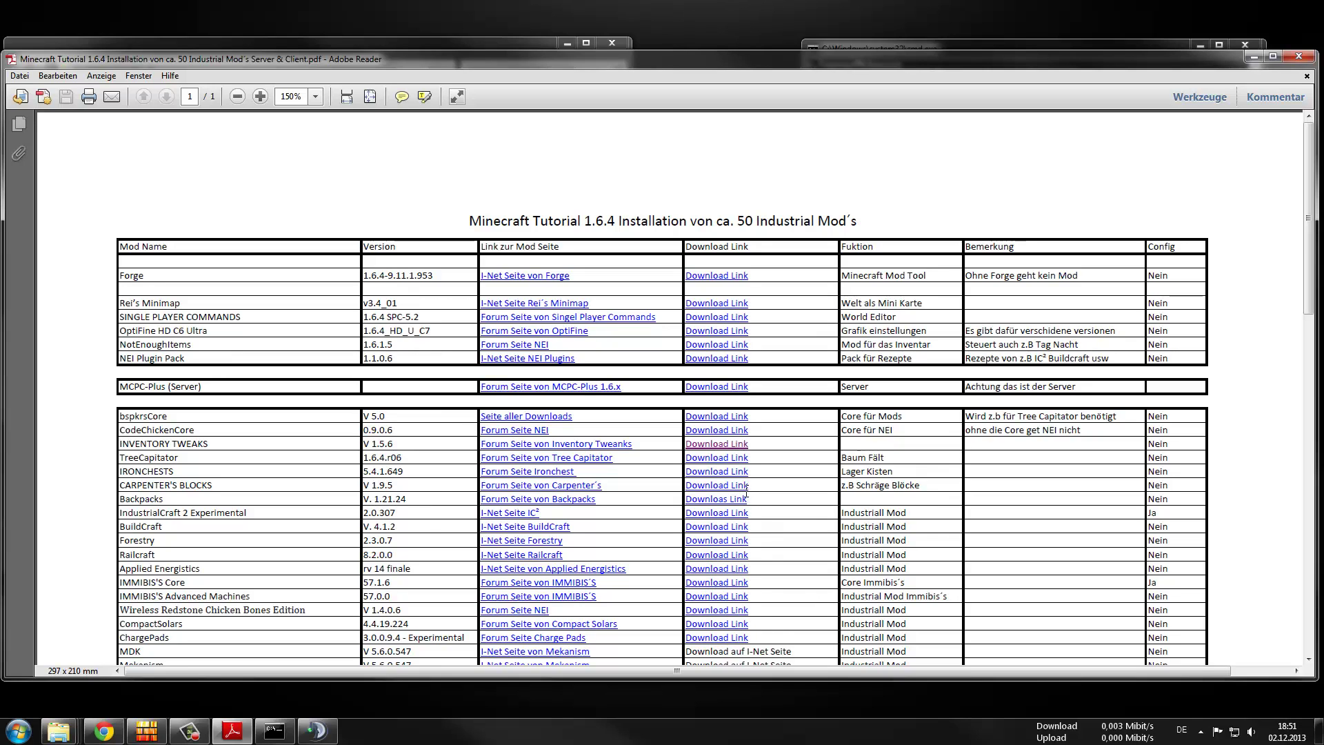
scroll(762, 422, down, 5)
scroll(761, 422, down, 5)
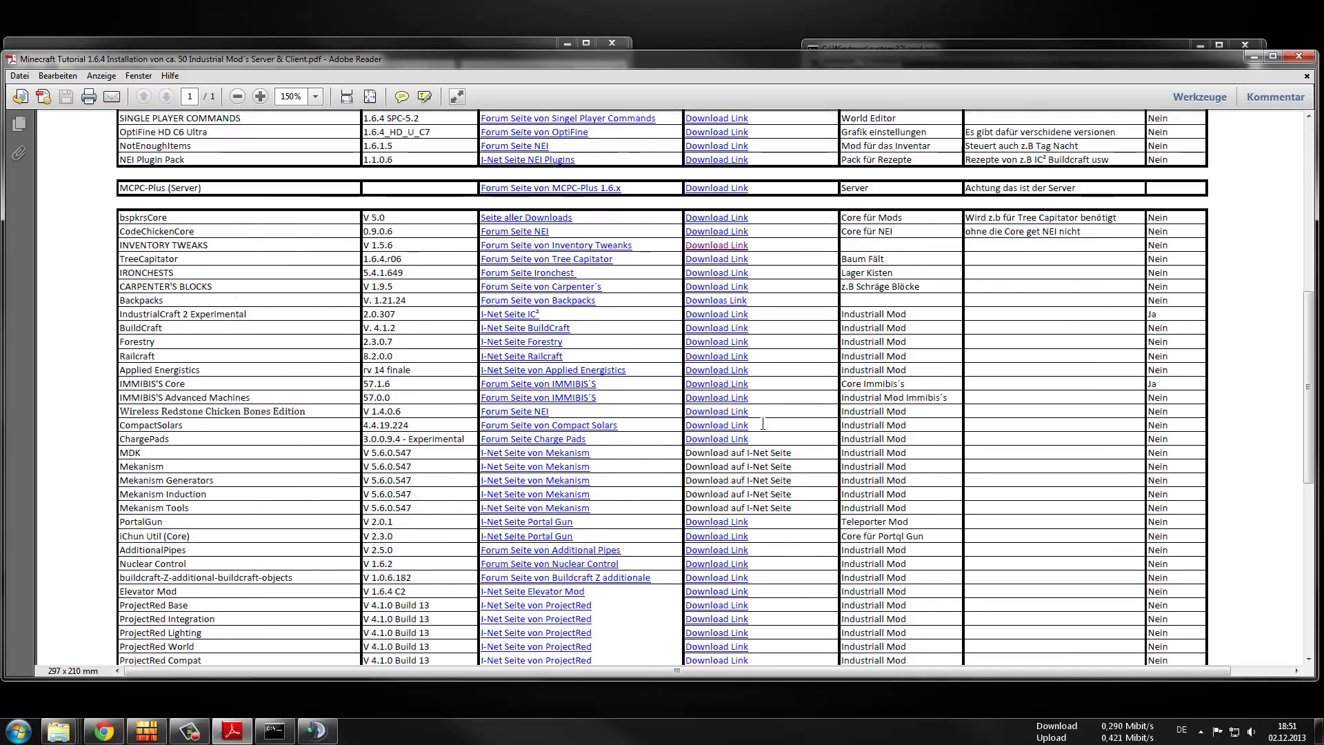
scroll(763, 424, up, 5)
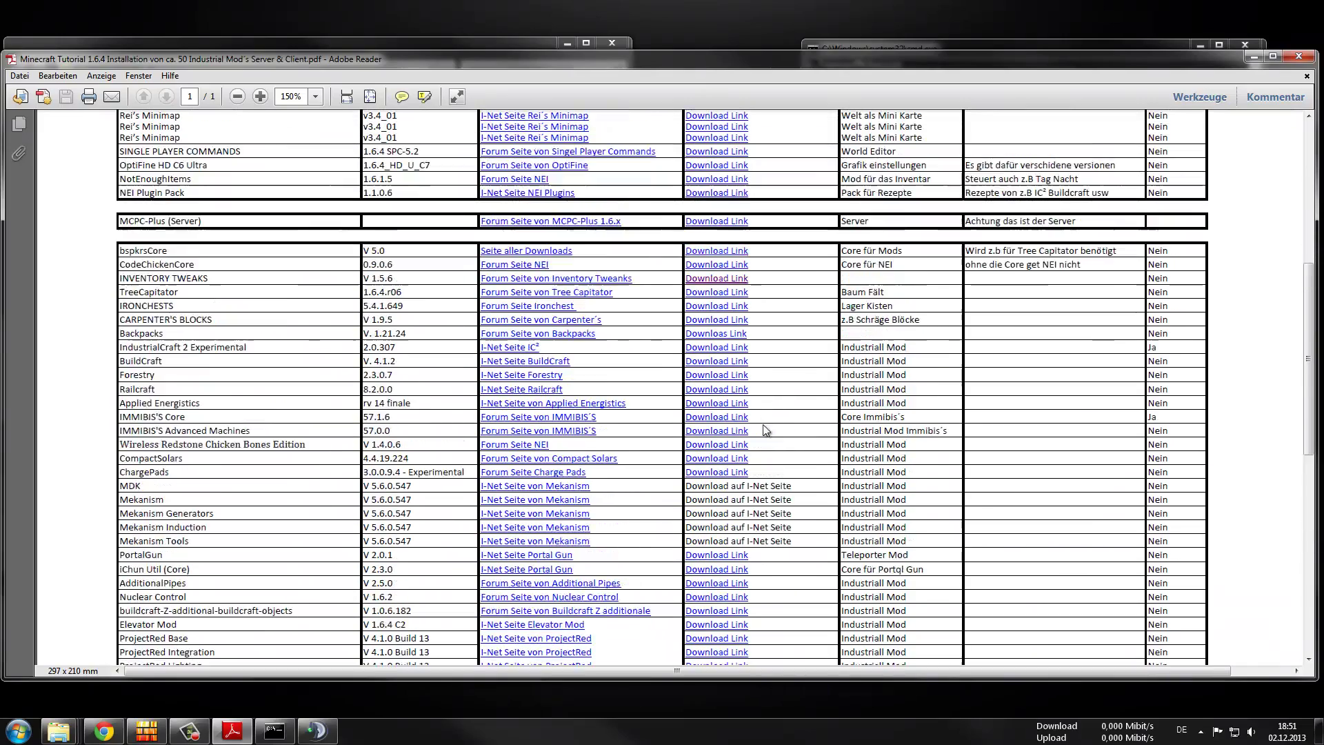
click(1254, 56)
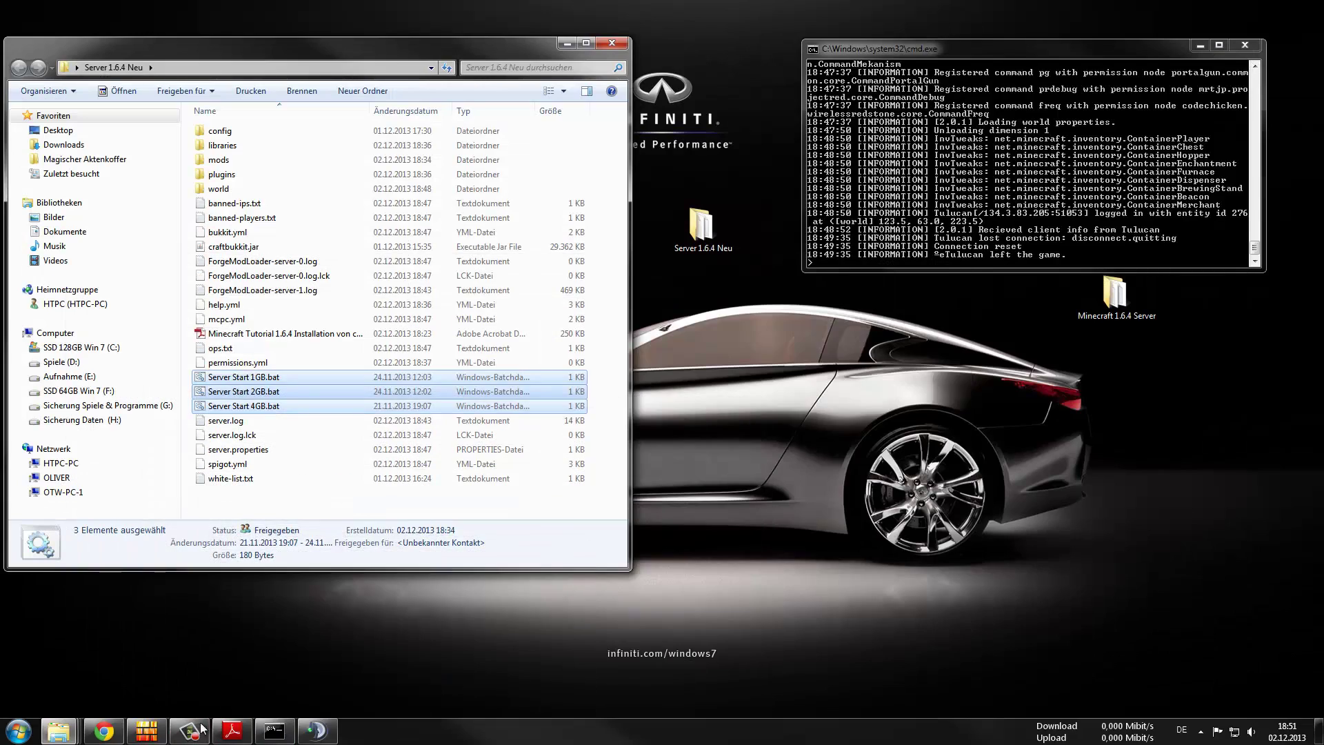
Bring the YouTube channel page in Chrome back into view and minimize the browser again
click(103, 731)
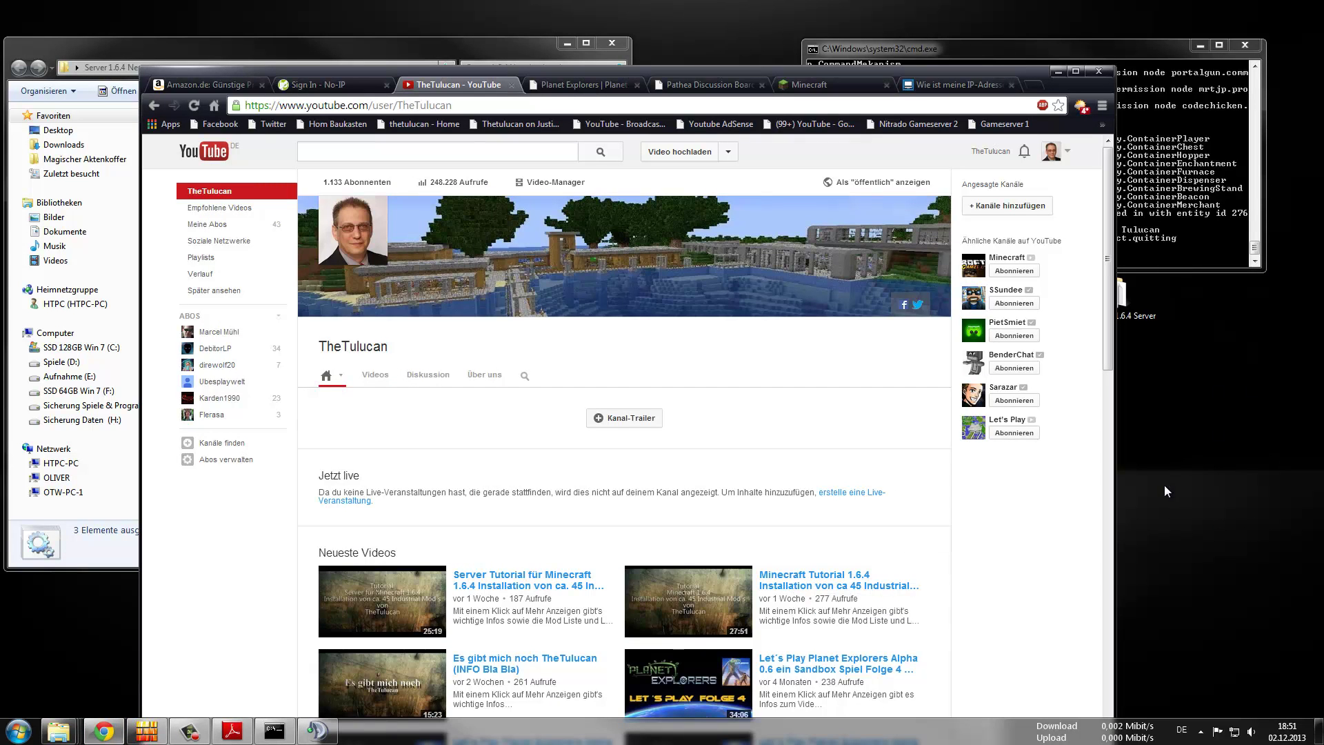
click(1058, 72)
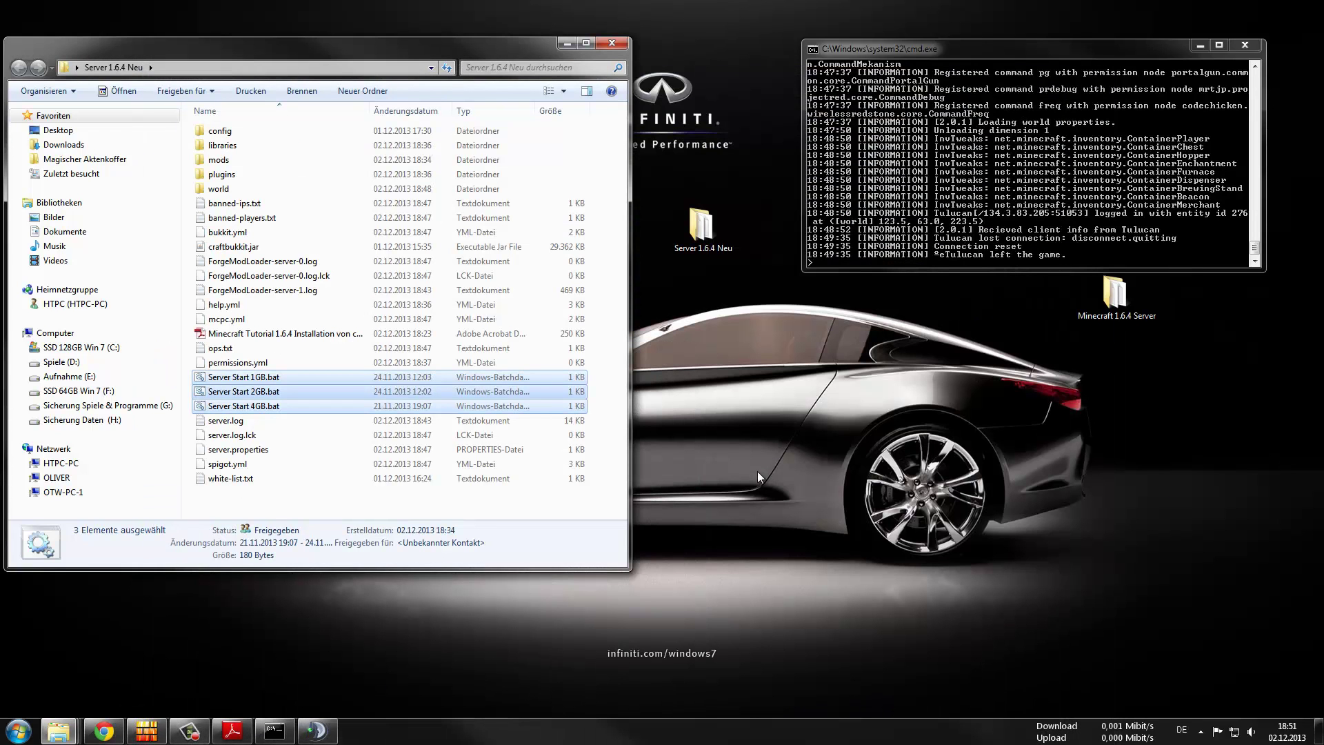